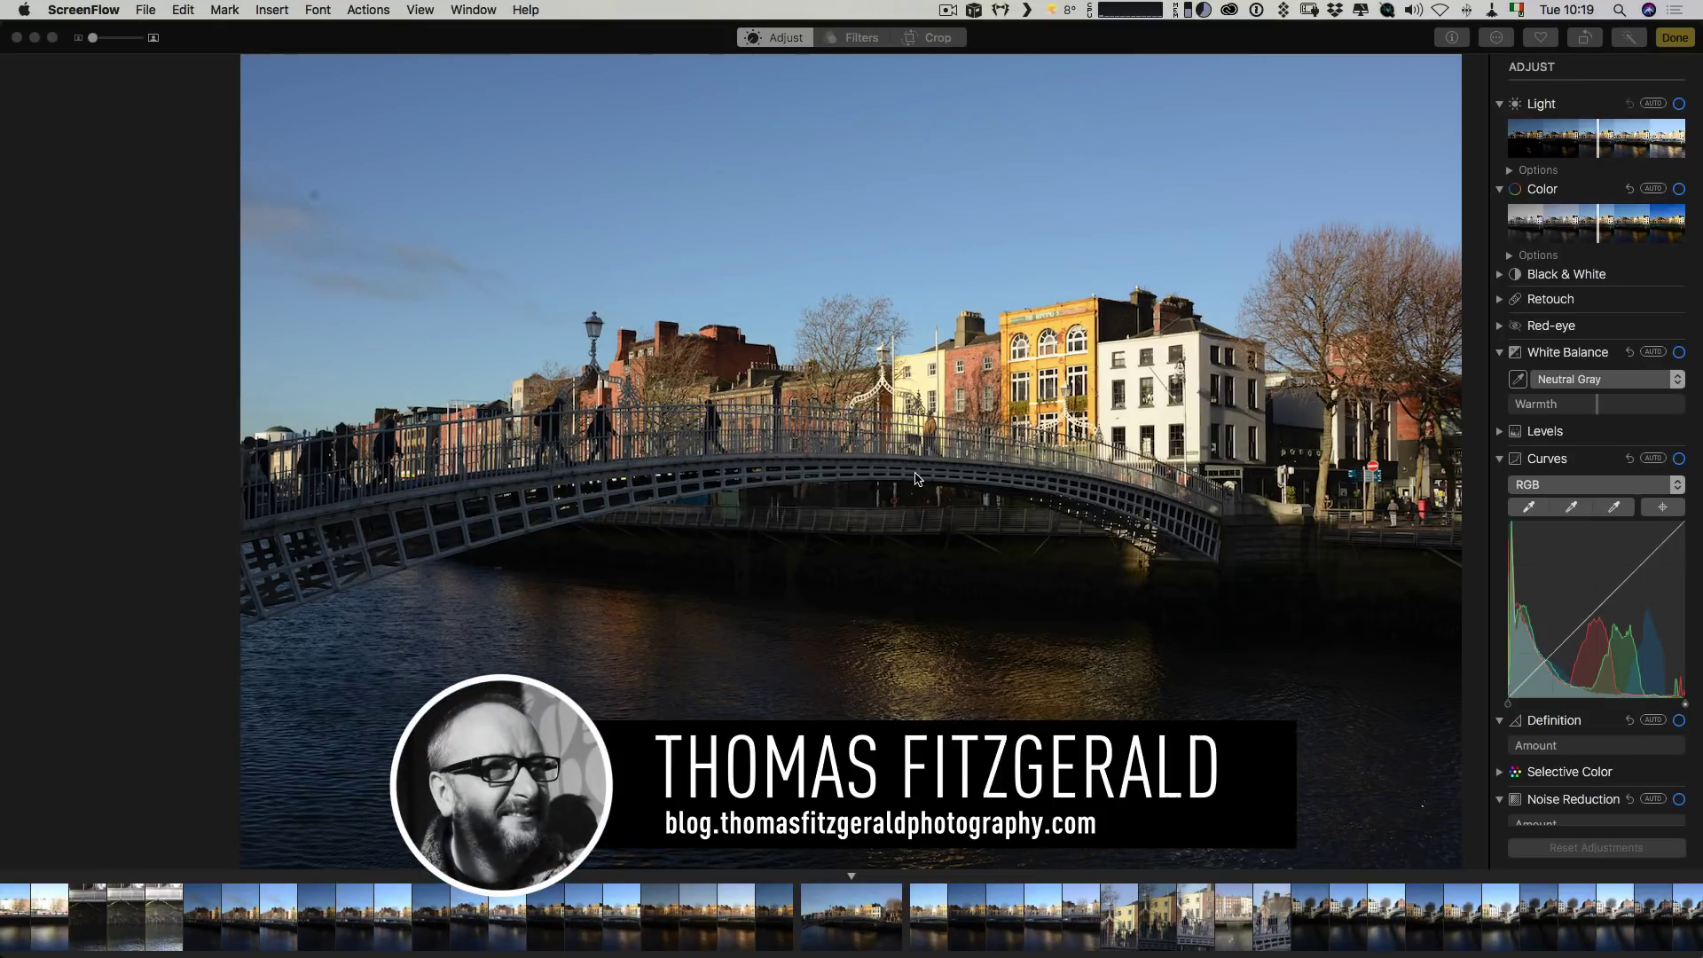
# Step: Switch to Safari and scroll the Dublin page up to the Ha'penny Bridge hero image
pyautogui.press('super+Tab')
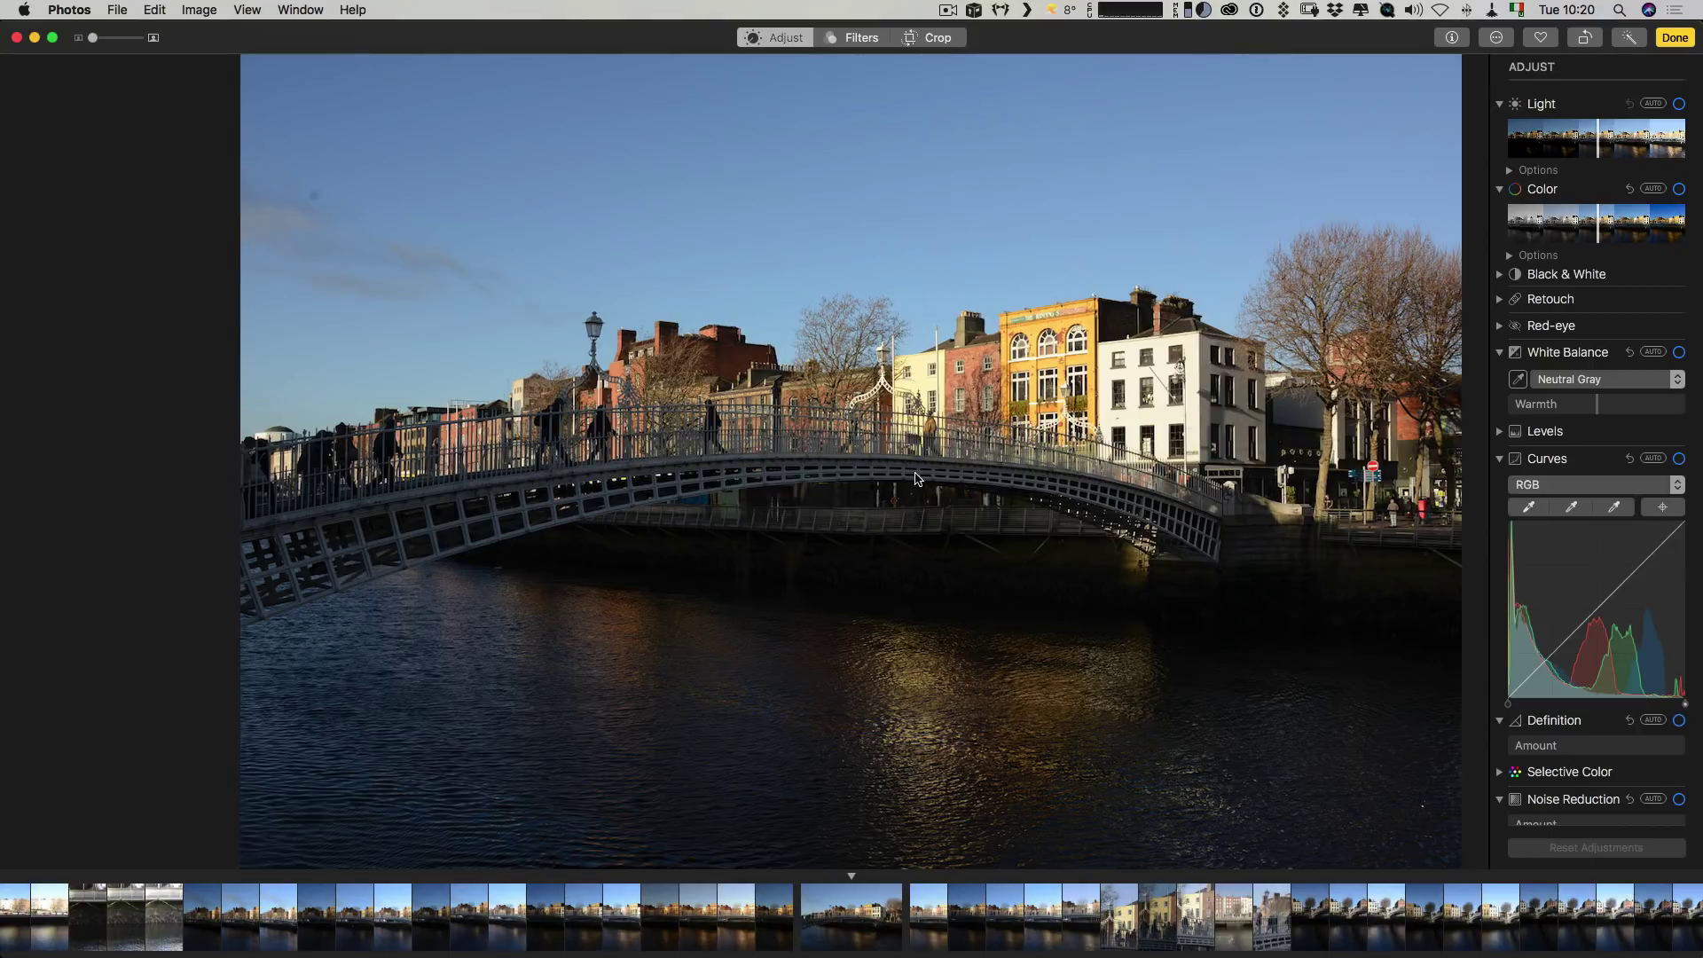
pyautogui.press('super+Tab')
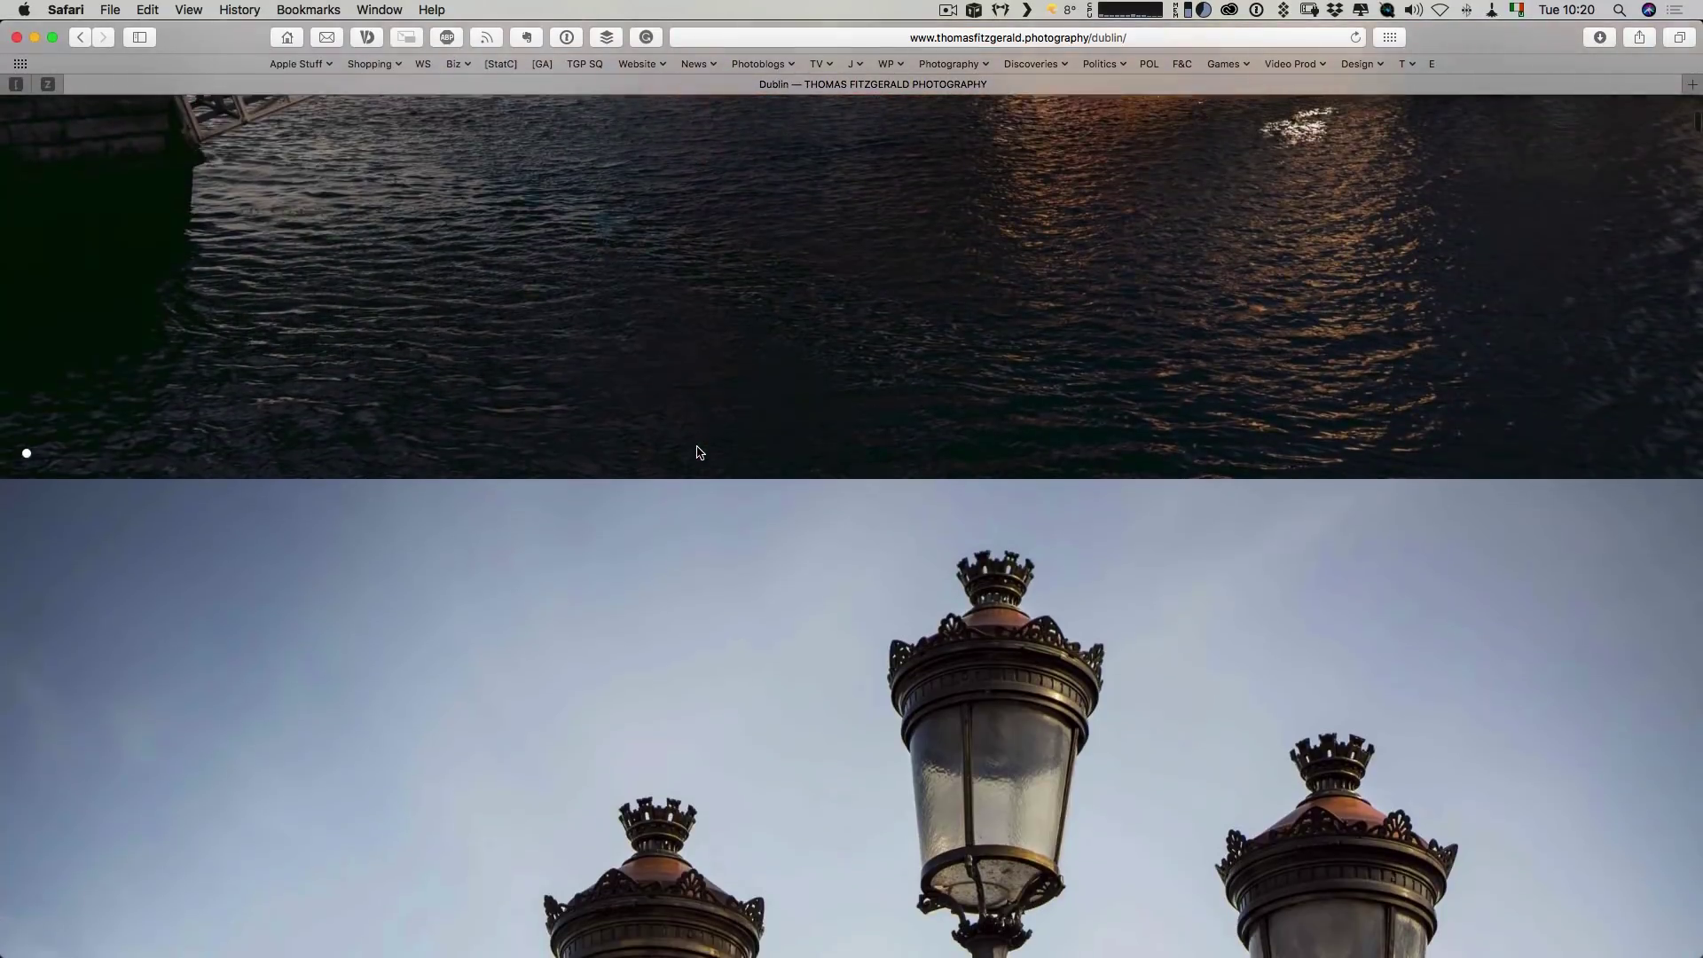
pyautogui.scroll(5, 697, 453)
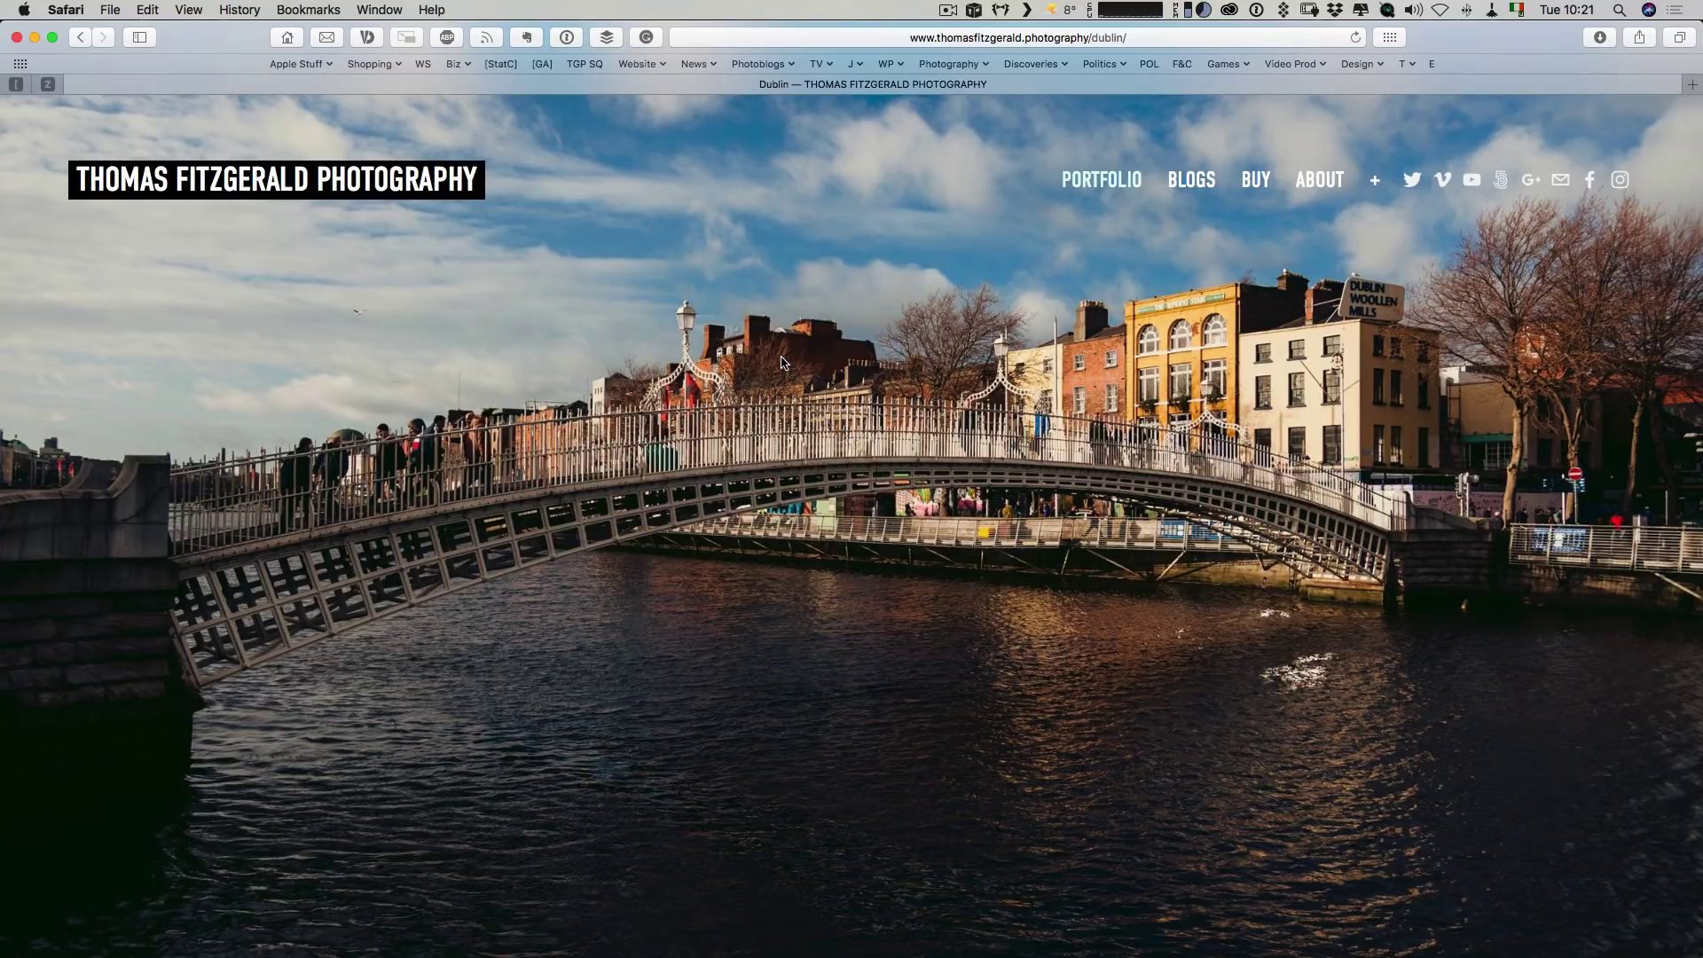
pyautogui.press('super+Tab')
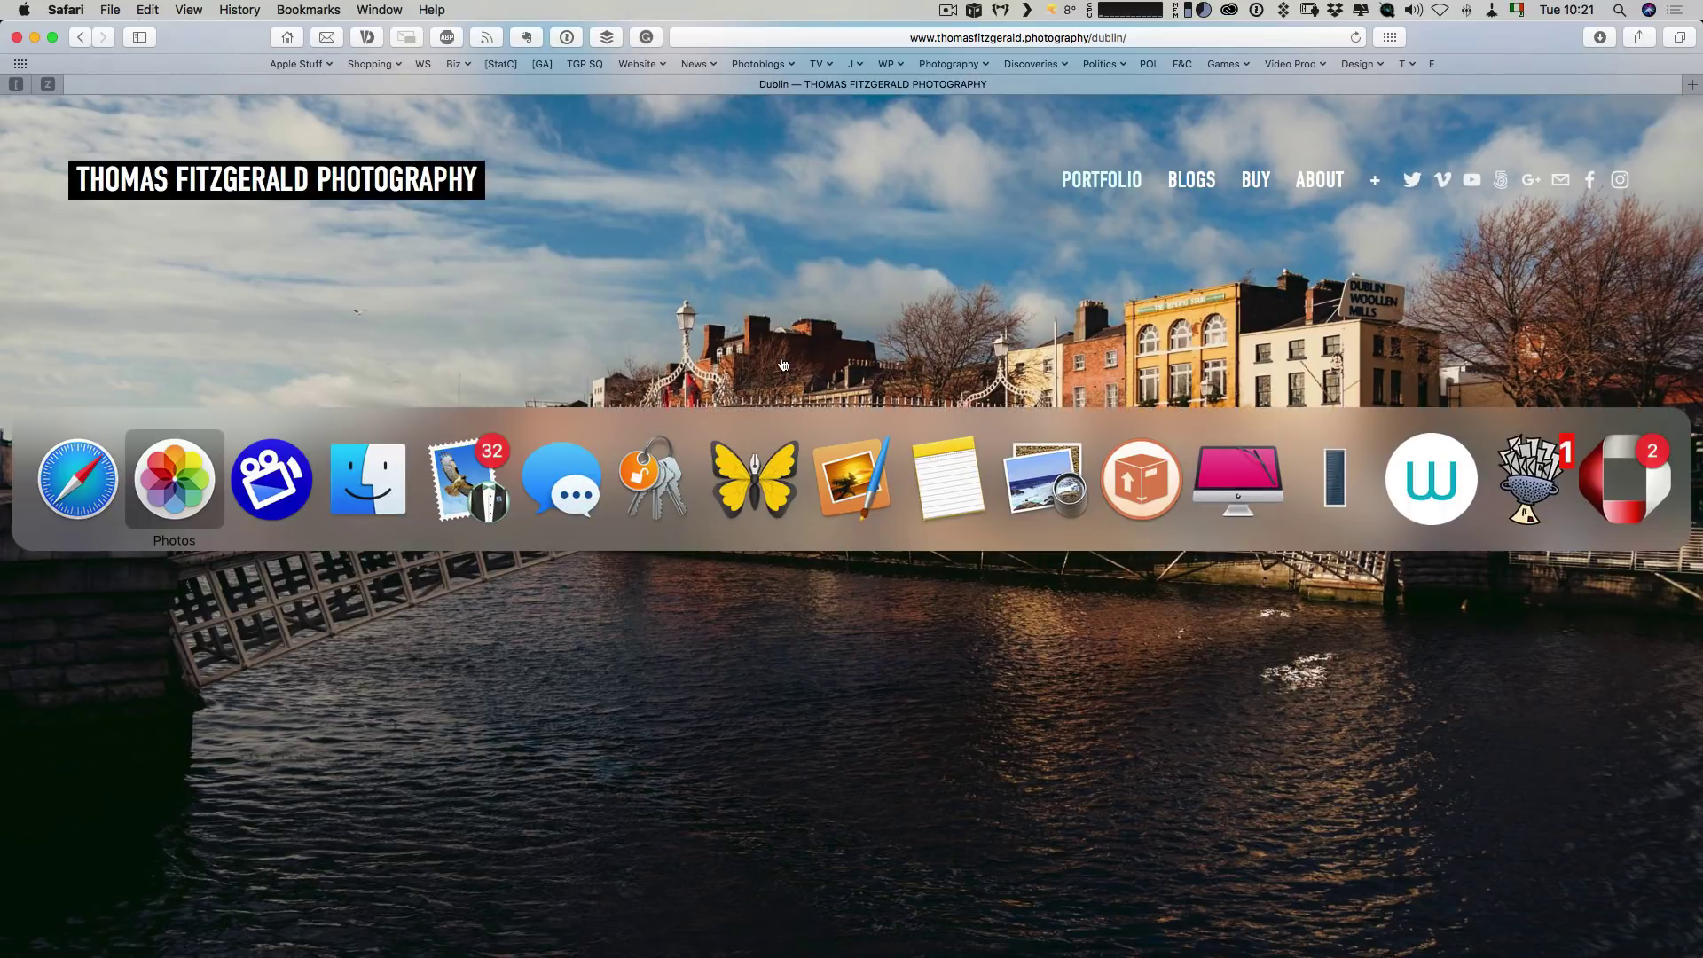
# Step: View the original bridge photo in Photos, then return to the Safari Dublin page
pyautogui.press('super+Tab')
pyautogui.press('super+Tab')
pyautogui.press('super+Tab')
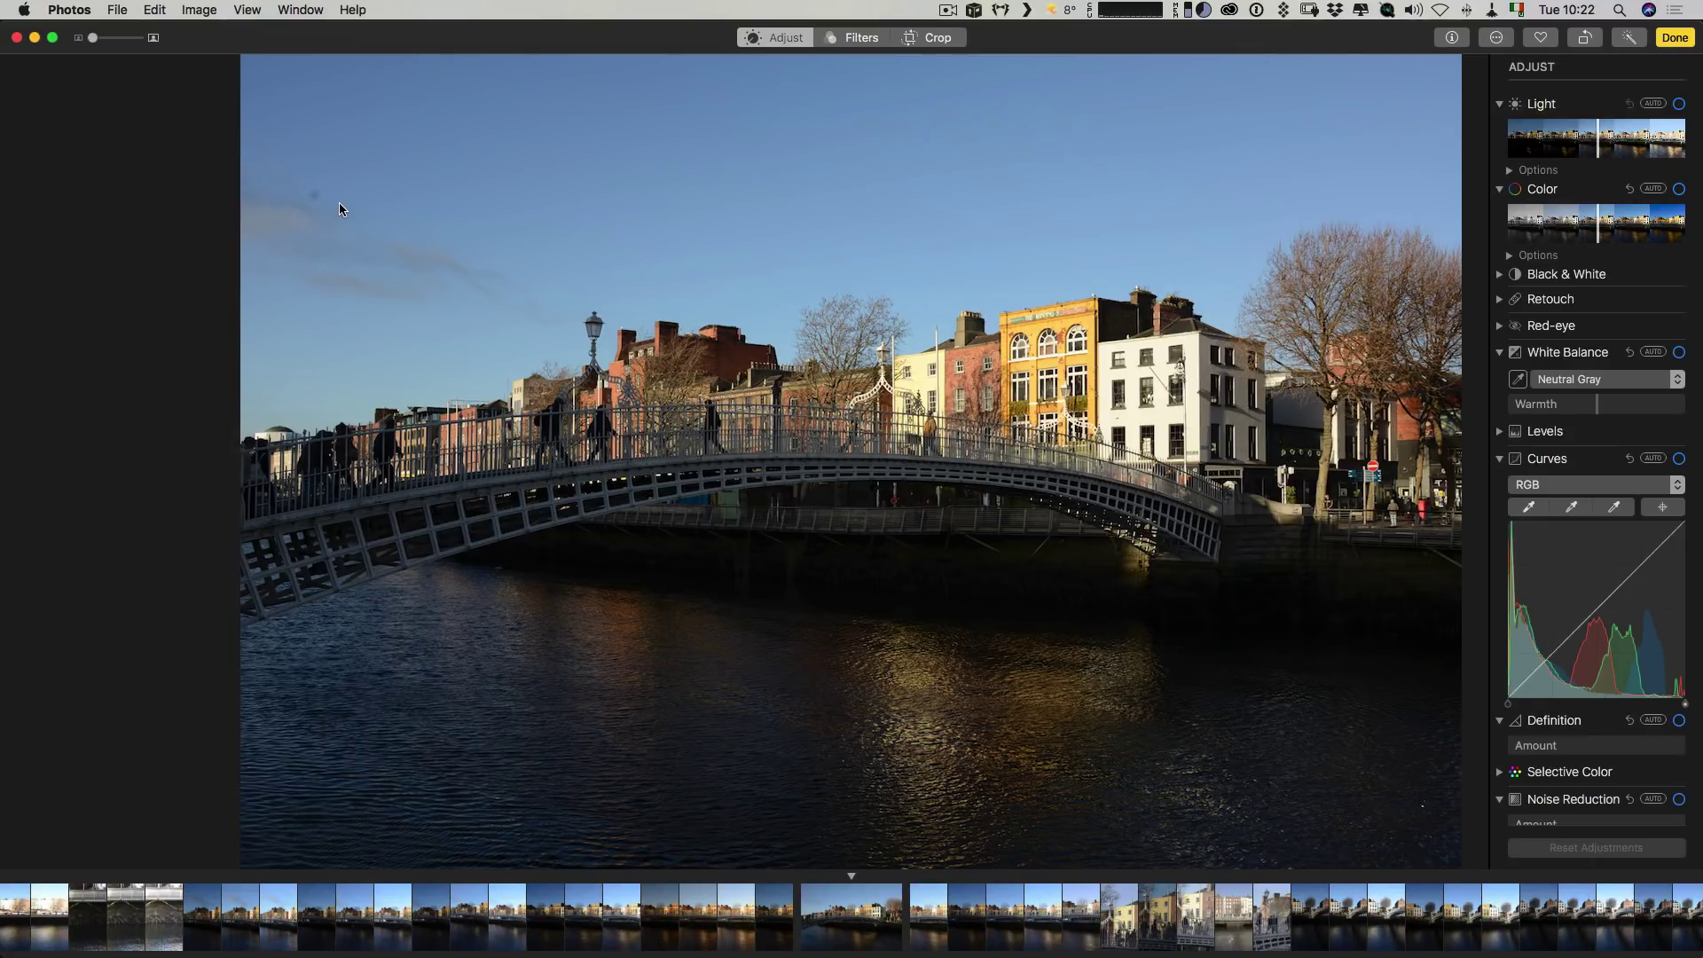
pyautogui.press('super+Tab')
pyautogui.press('super+Tab')
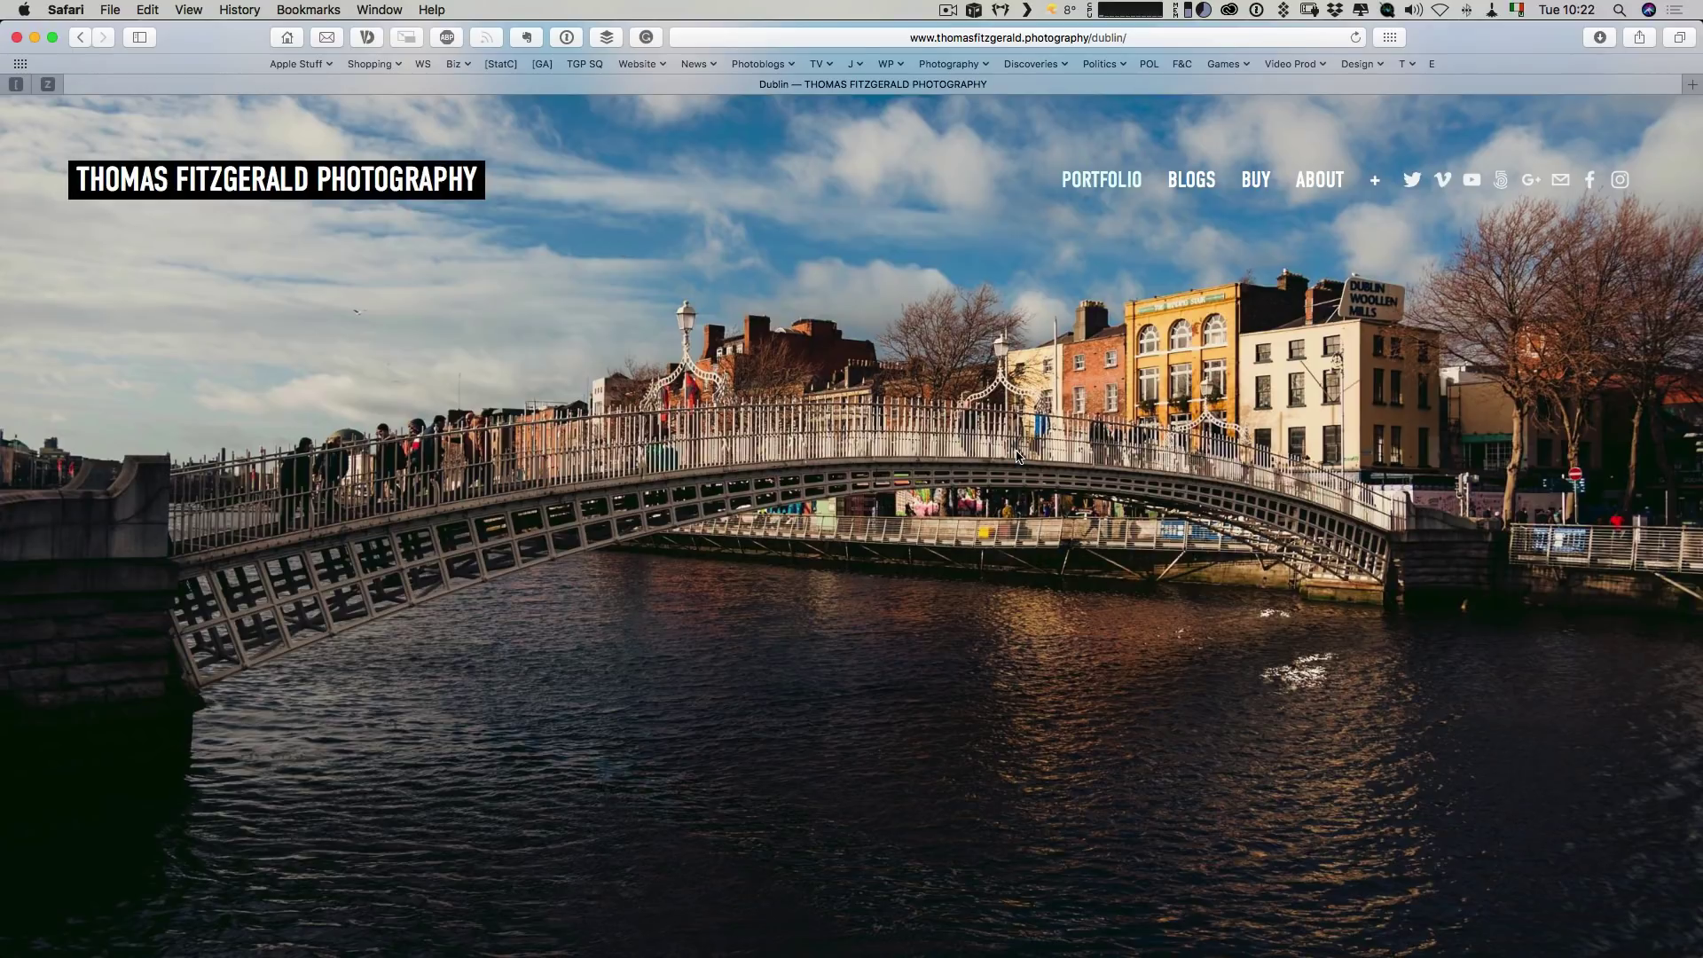
# Step: Back in Photos, bring up the external editing extensions list for the bridge photo
pyautogui.press('super+Tab')
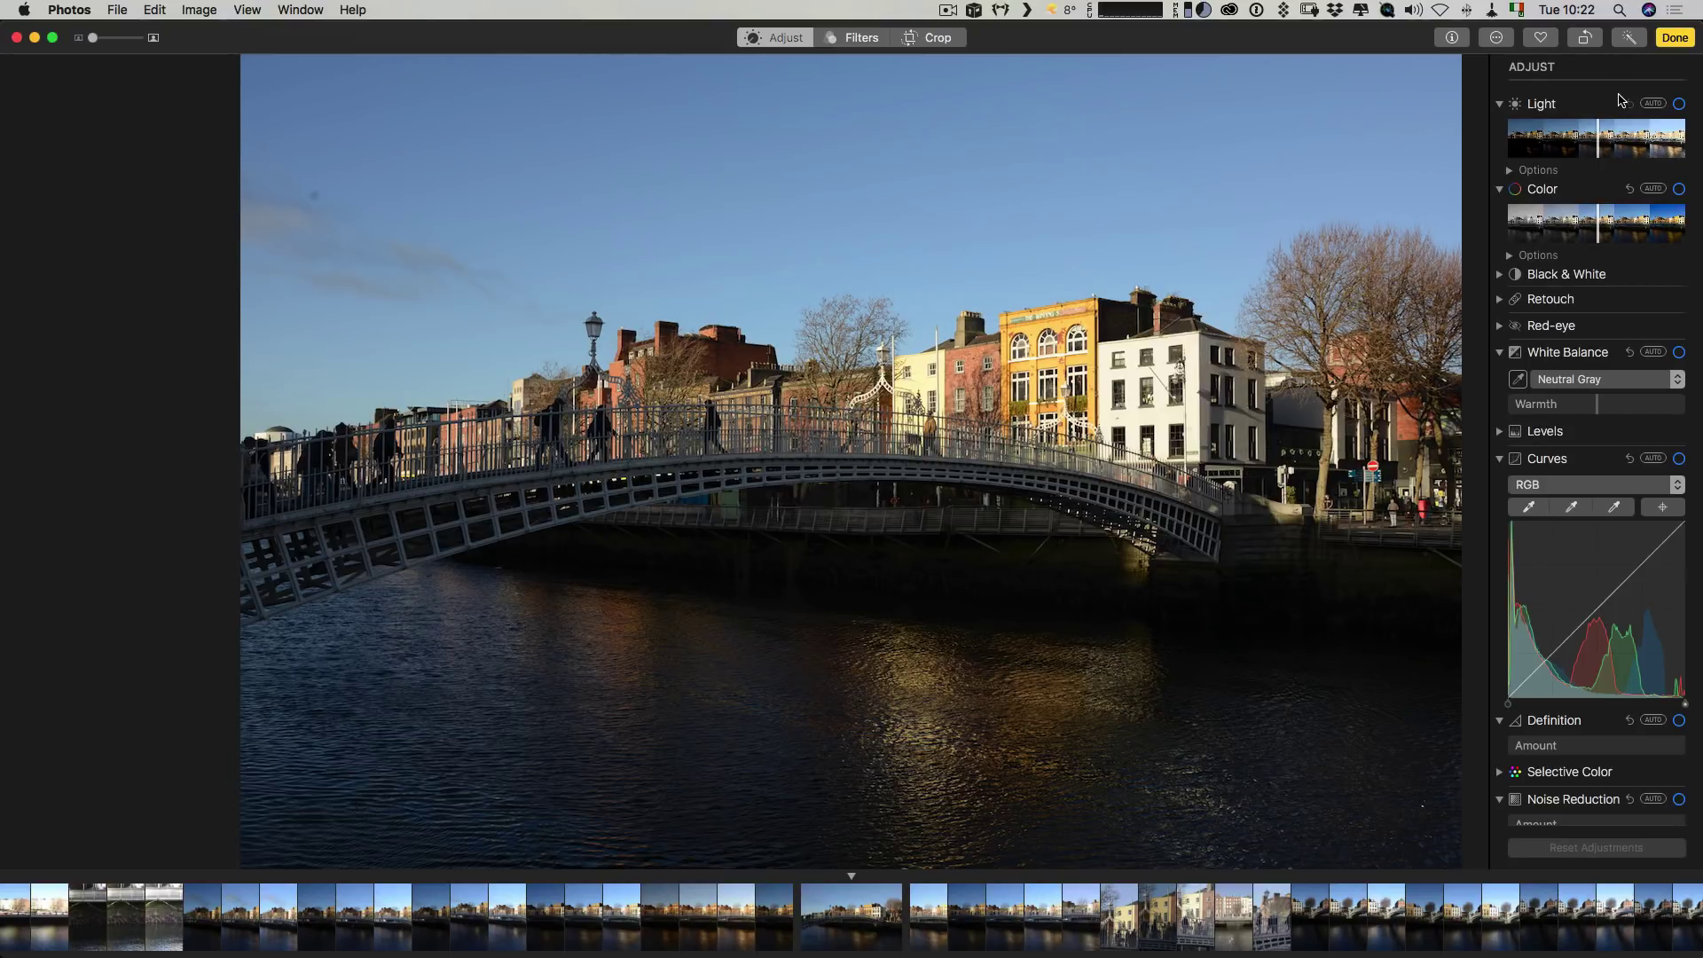
pyautogui.click(1498, 40)
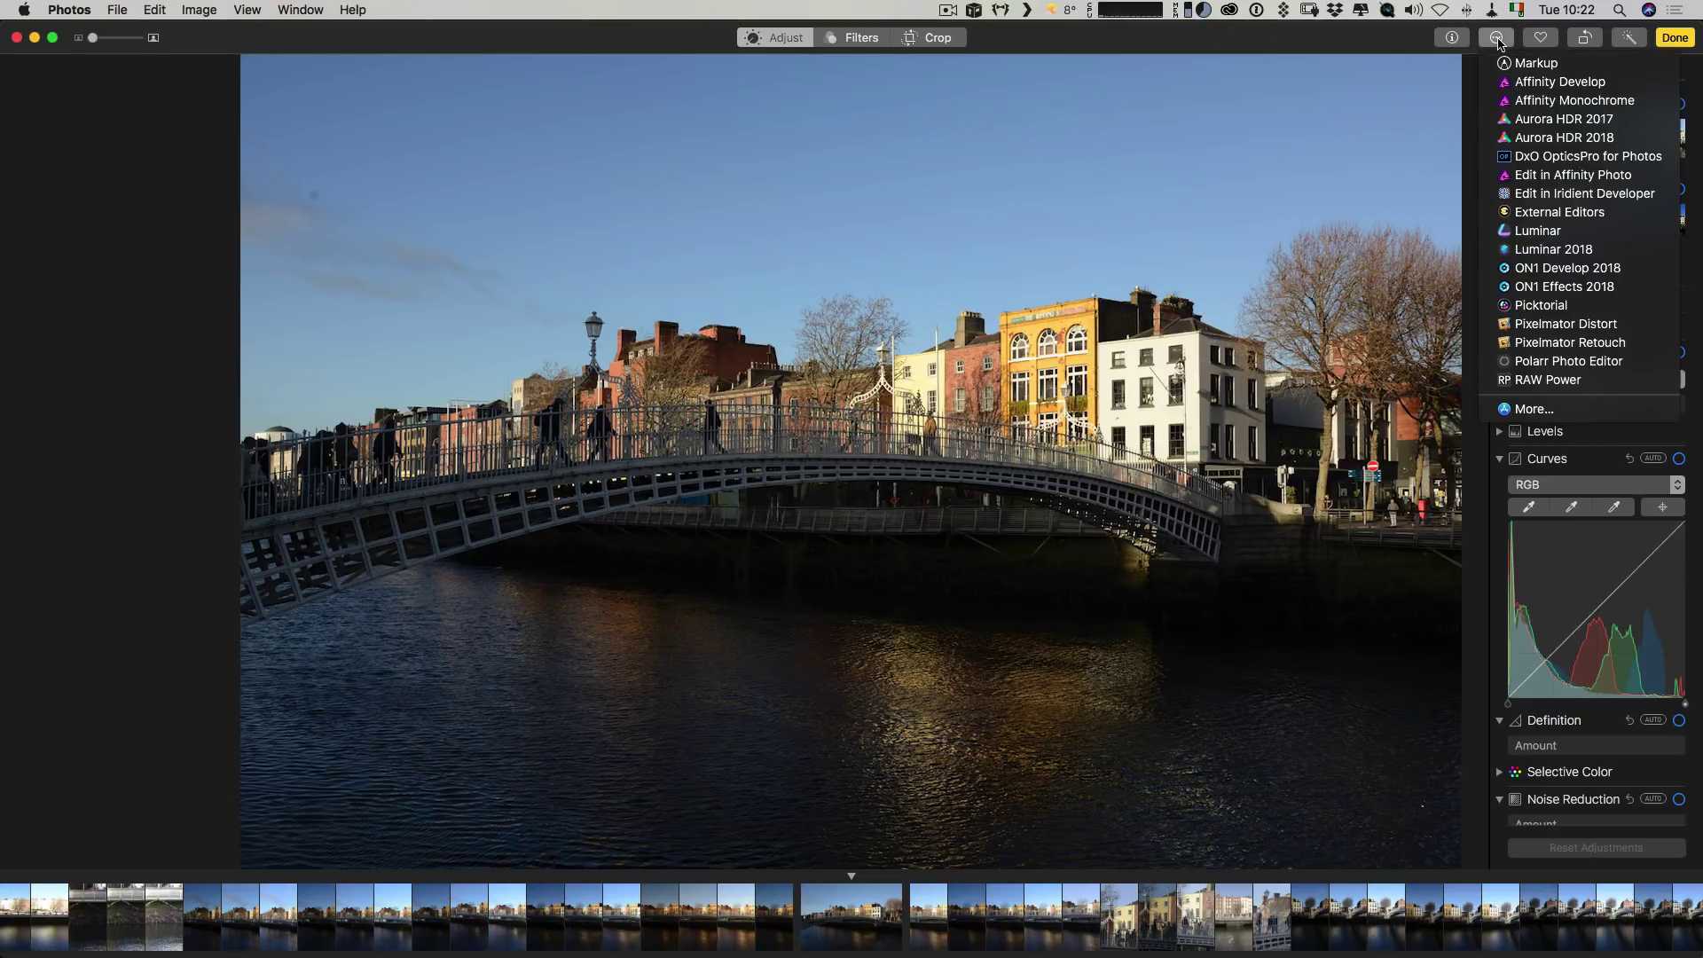
# Step: Open the photo in Luminar 2018, hide the presets strip, and set Highlights to -39
pyautogui.click(1583, 251)
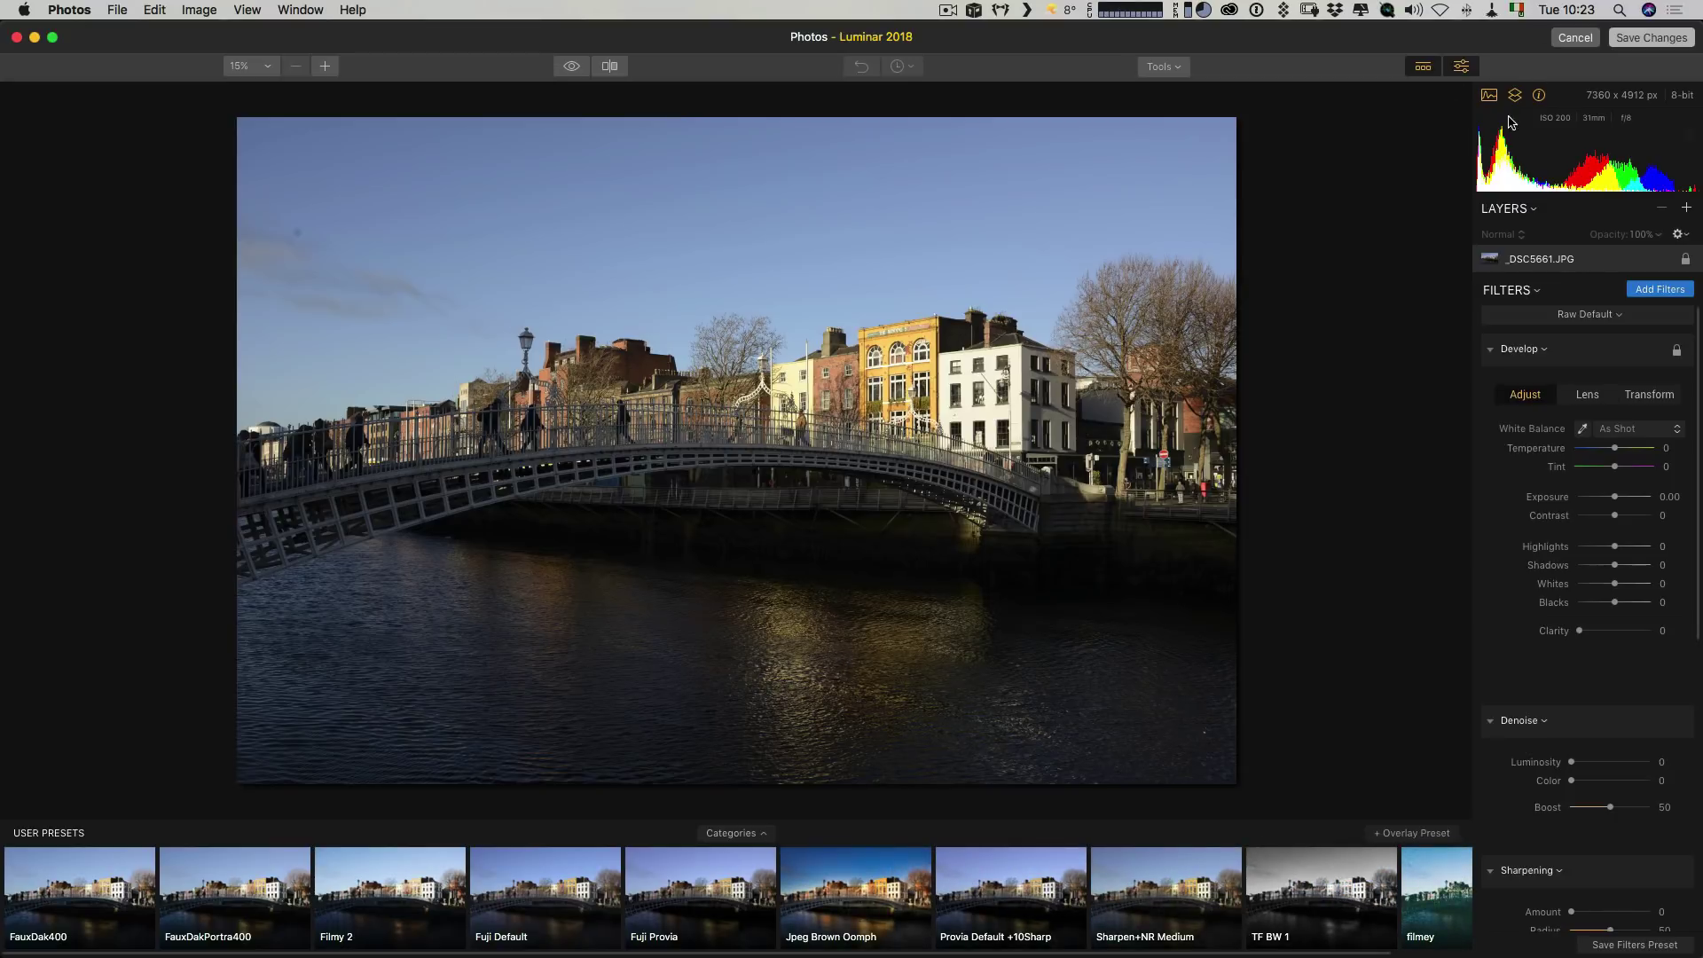
pyautogui.click(1421, 70)
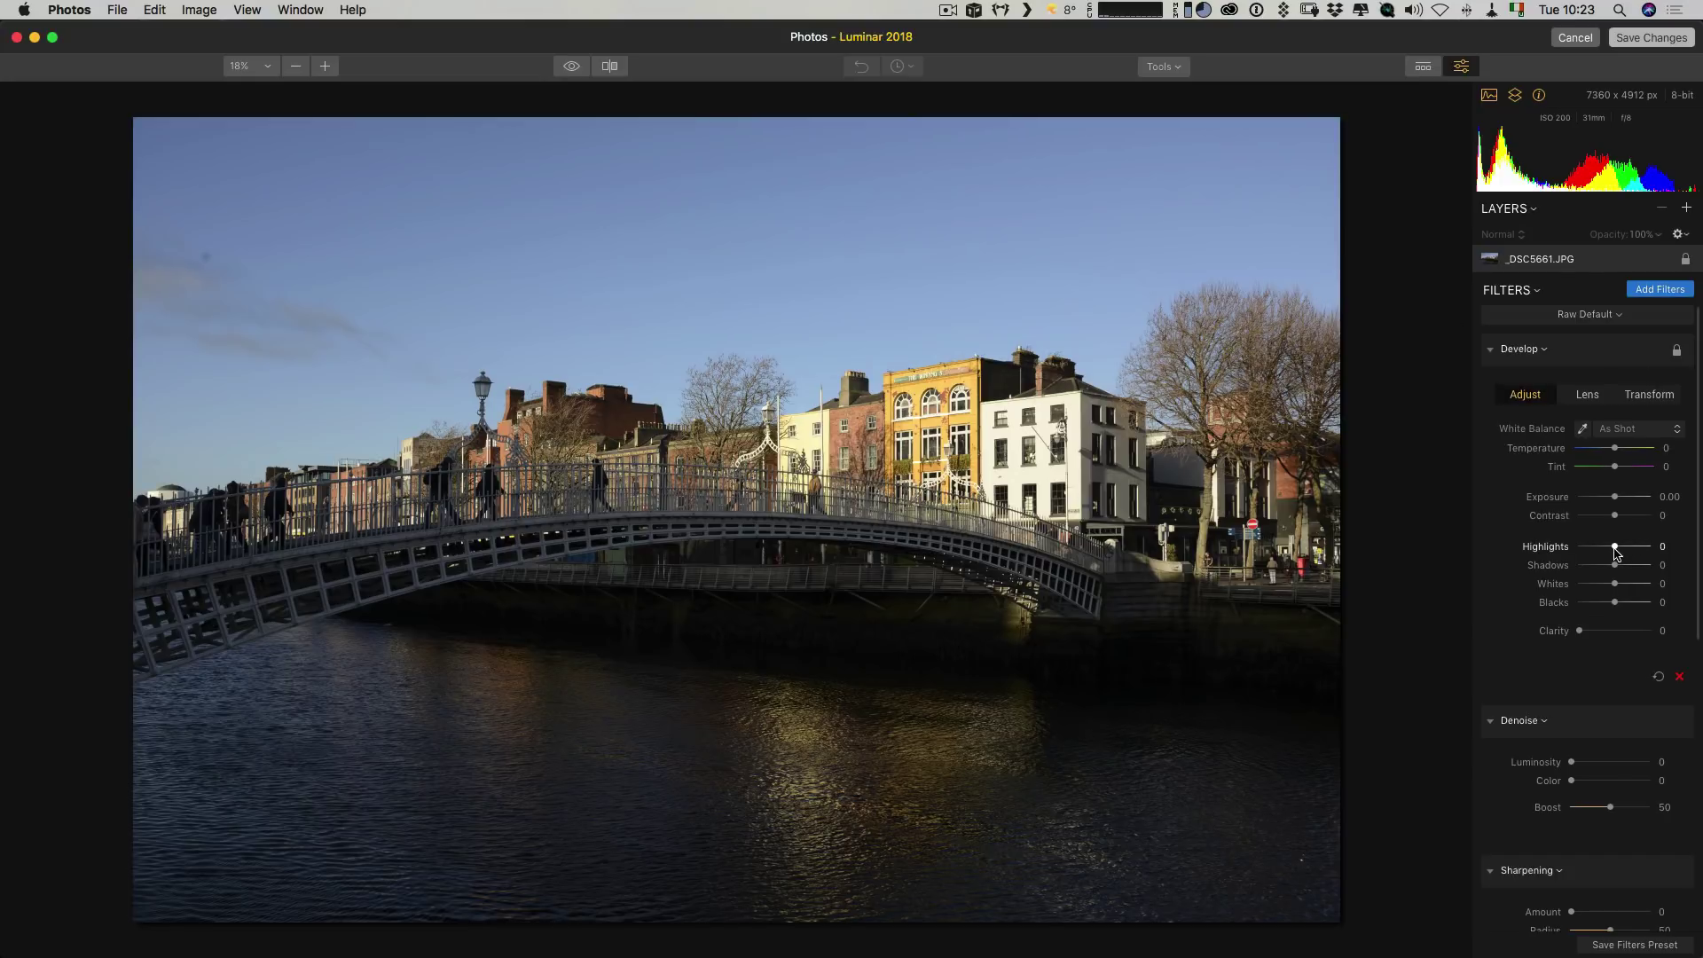
pyautogui.moveTo(1615, 548); pyautogui.dragTo(1607, 548)
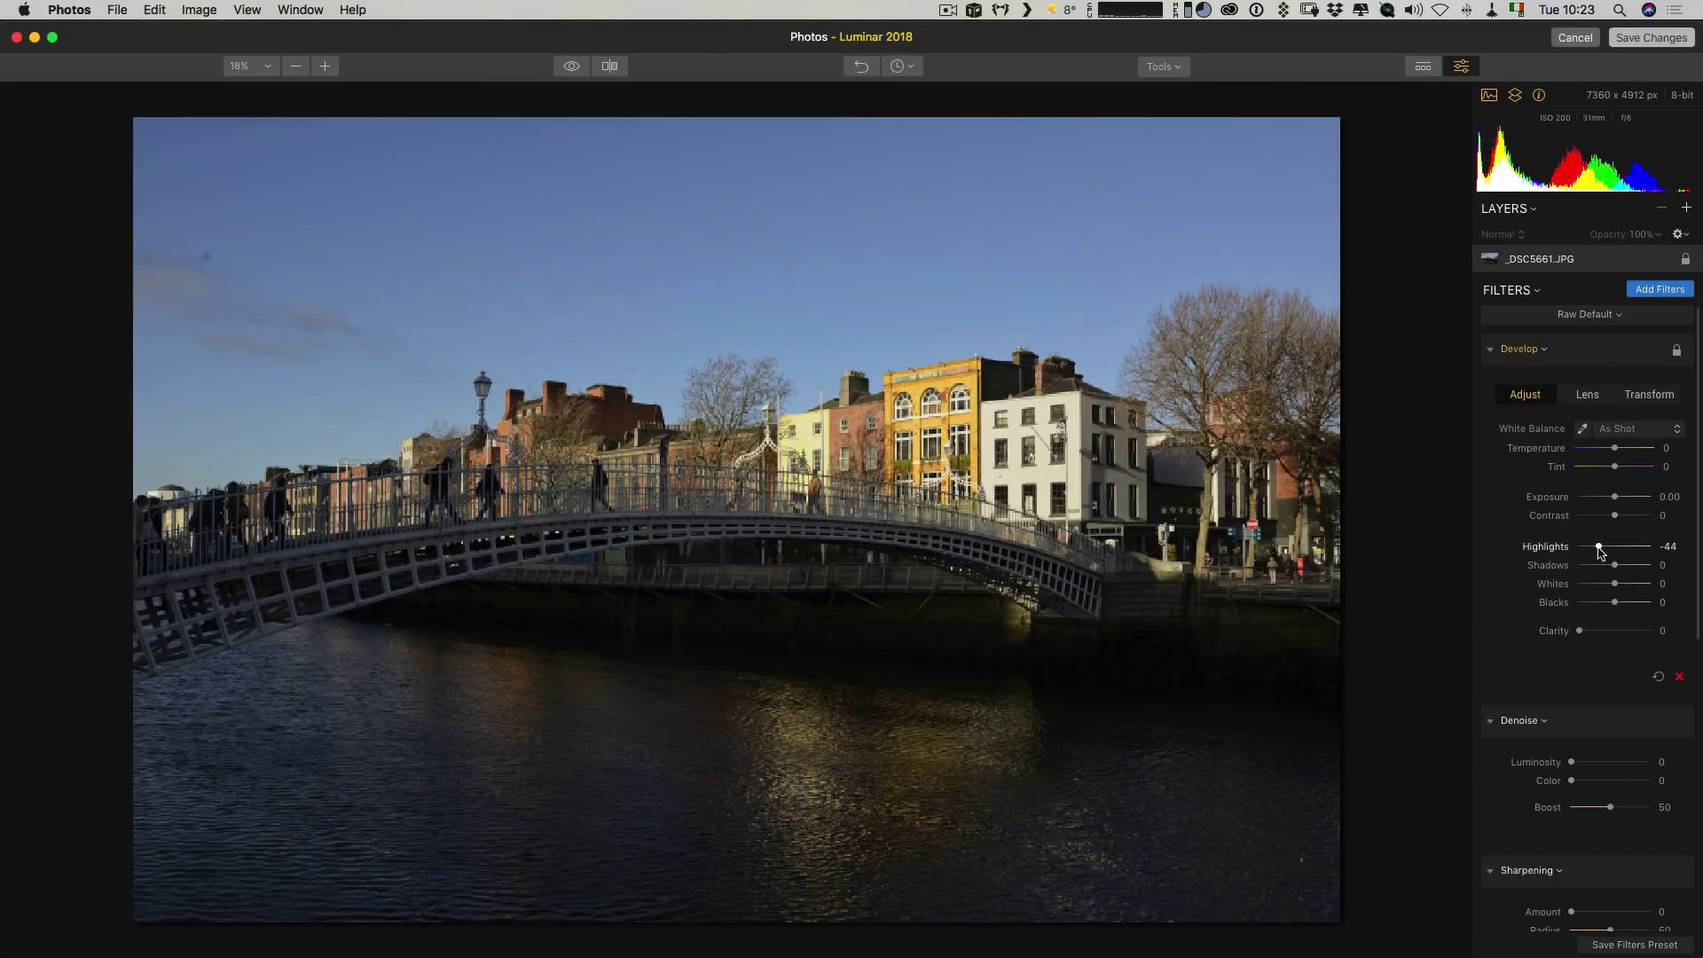
pyautogui.moveTo(1600, 550); pyautogui.dragTo(1604, 548)
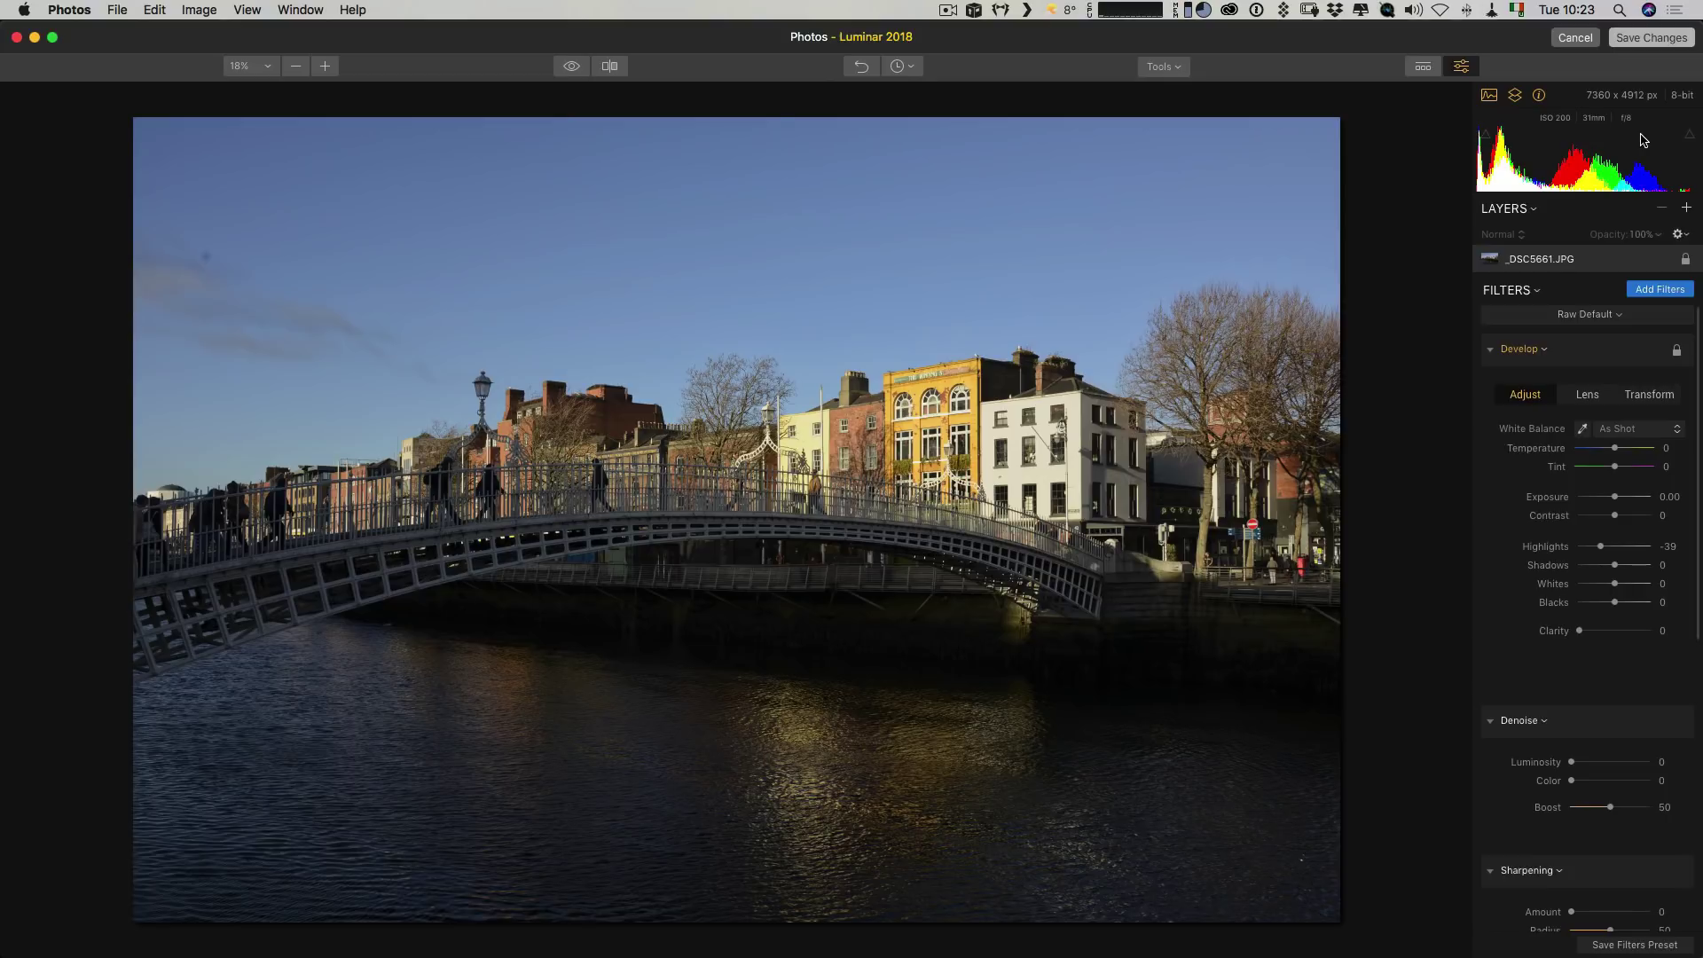
# Step: Set the Accent AI Filter Boost to 85, then compare with the finished image in Safari
pyautogui.scroll(-5, 1519, 465)
pyautogui.scroll(-3, 1535, 514)
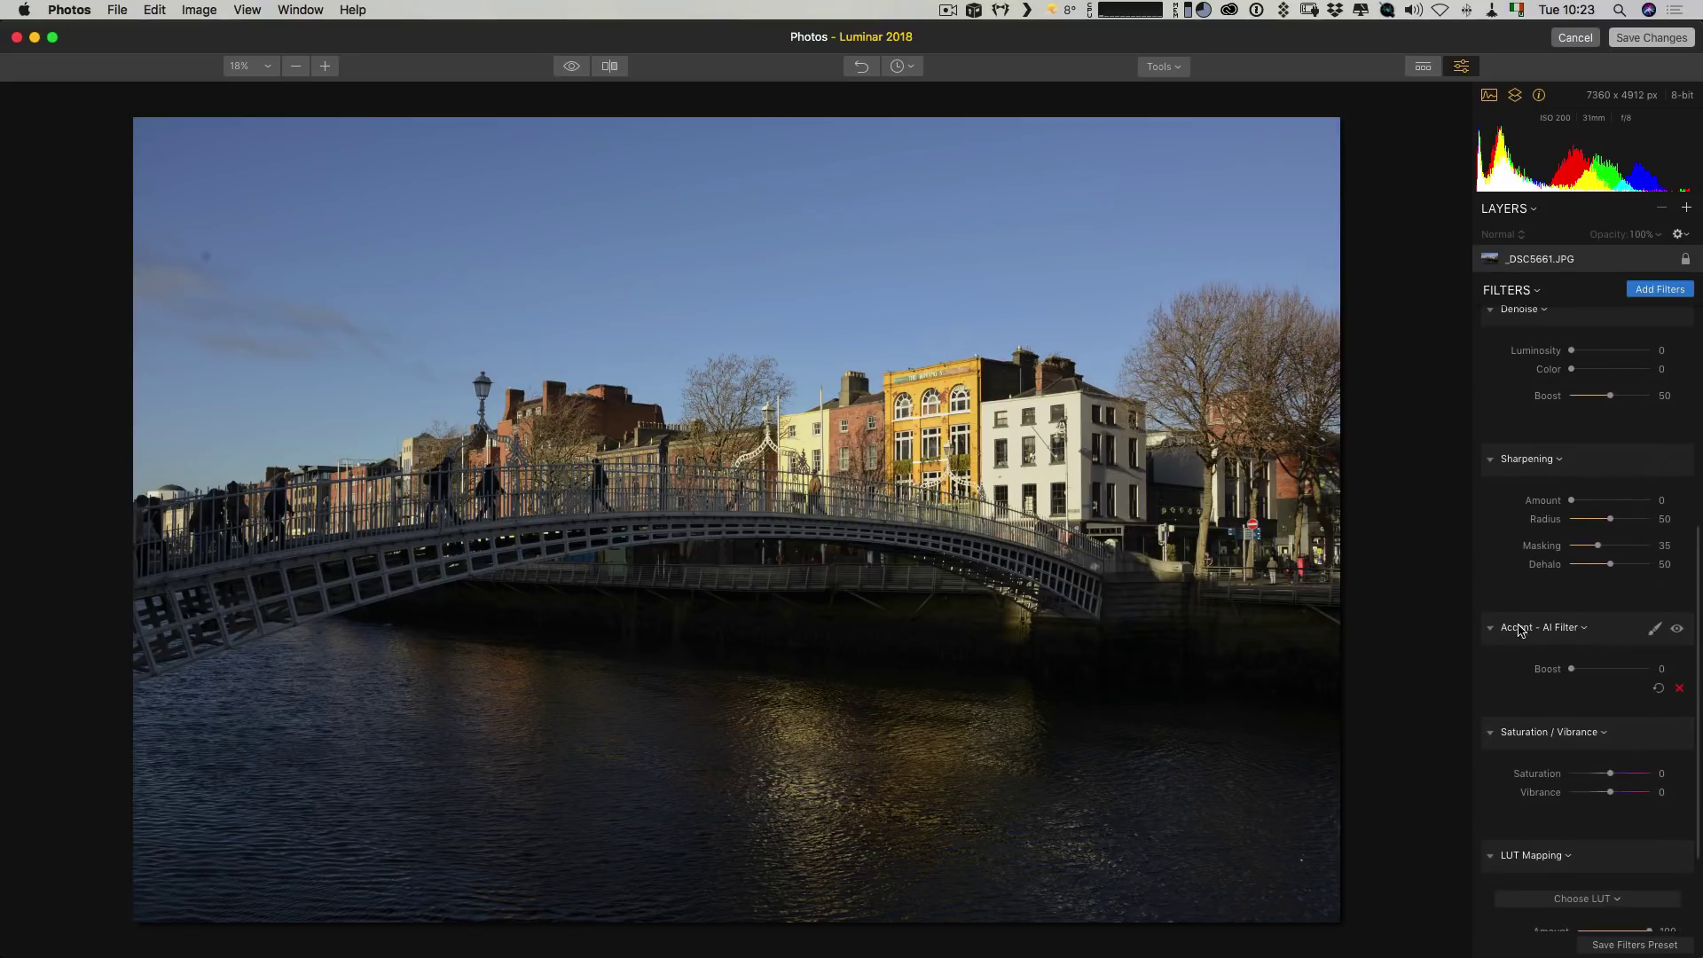
pyautogui.moveTo(1571, 669); pyautogui.dragTo(1608, 669)
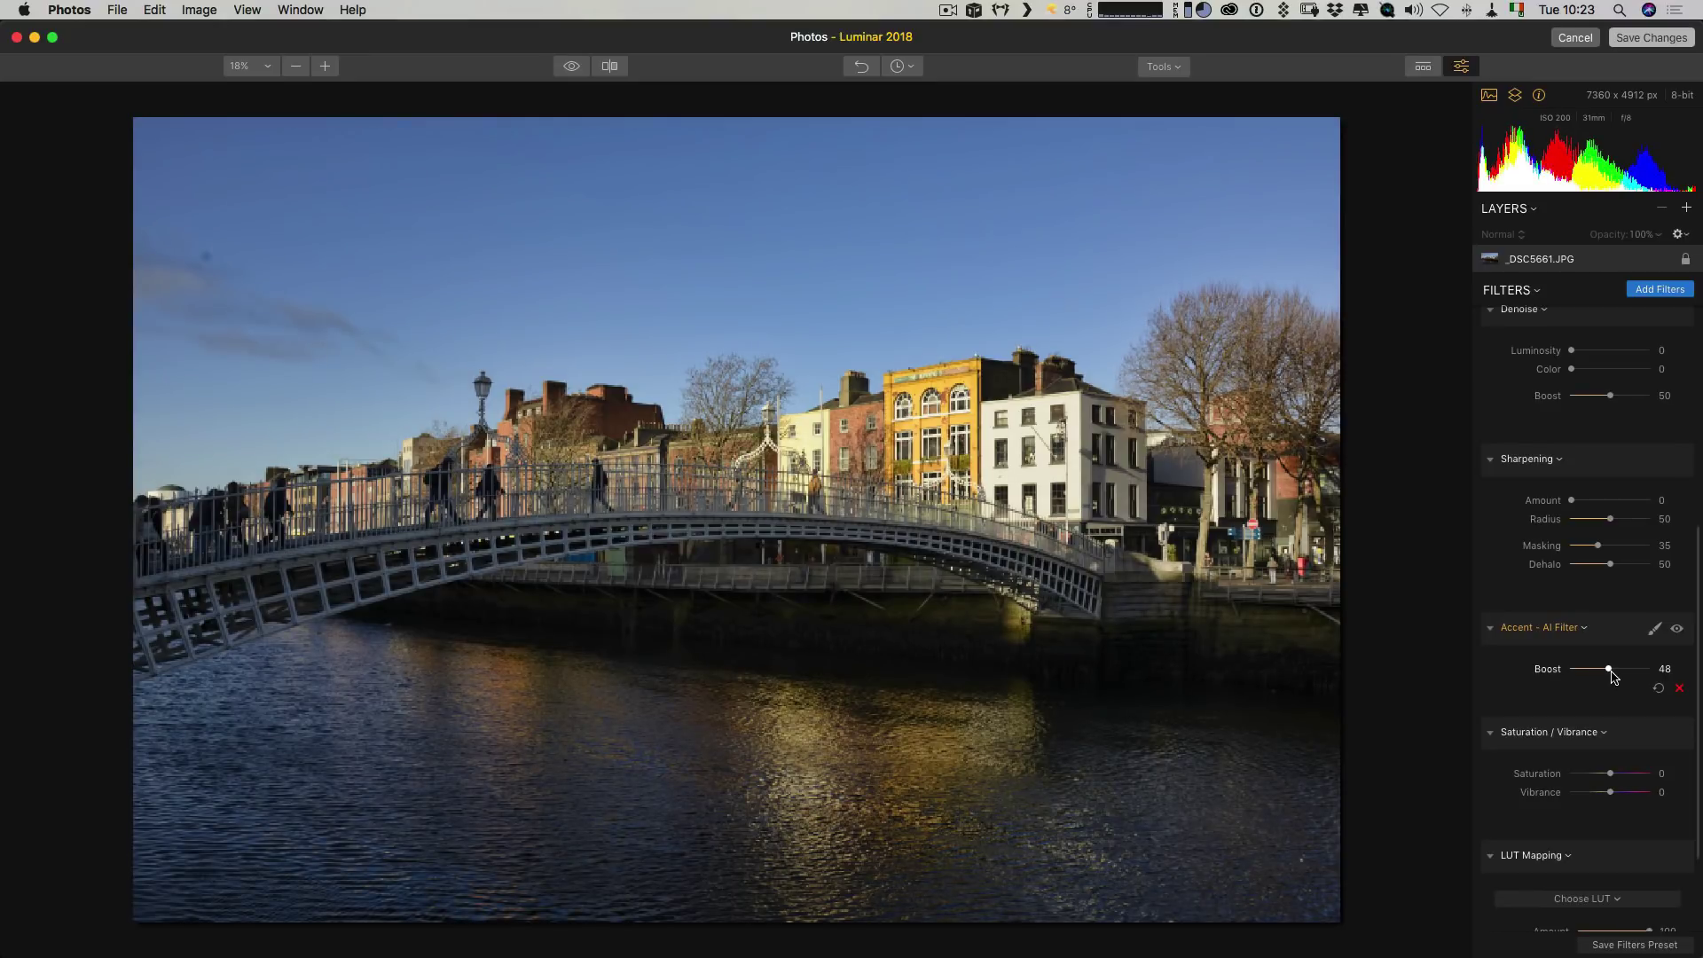
pyautogui.moveTo(1612, 673)
pyautogui.mouseDown()
pyautogui.moveTo(1659, 676)
pyautogui.moveTo(1641, 678)
pyautogui.mouseUp()
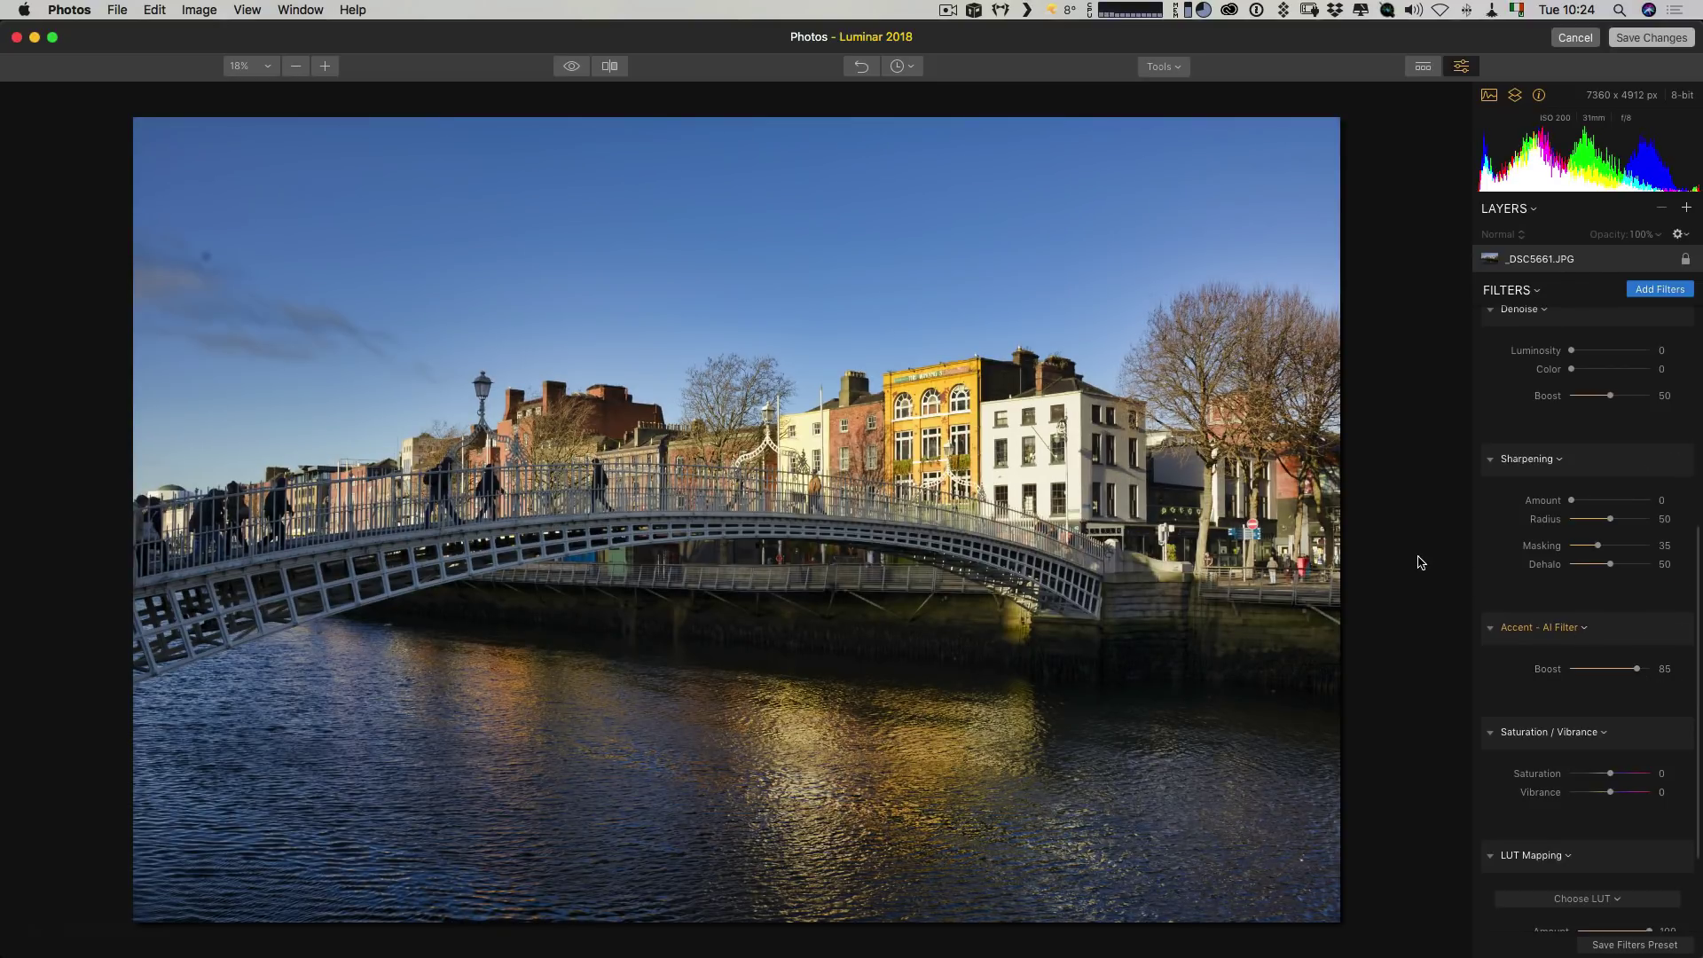
pyautogui.press('super+Tab')
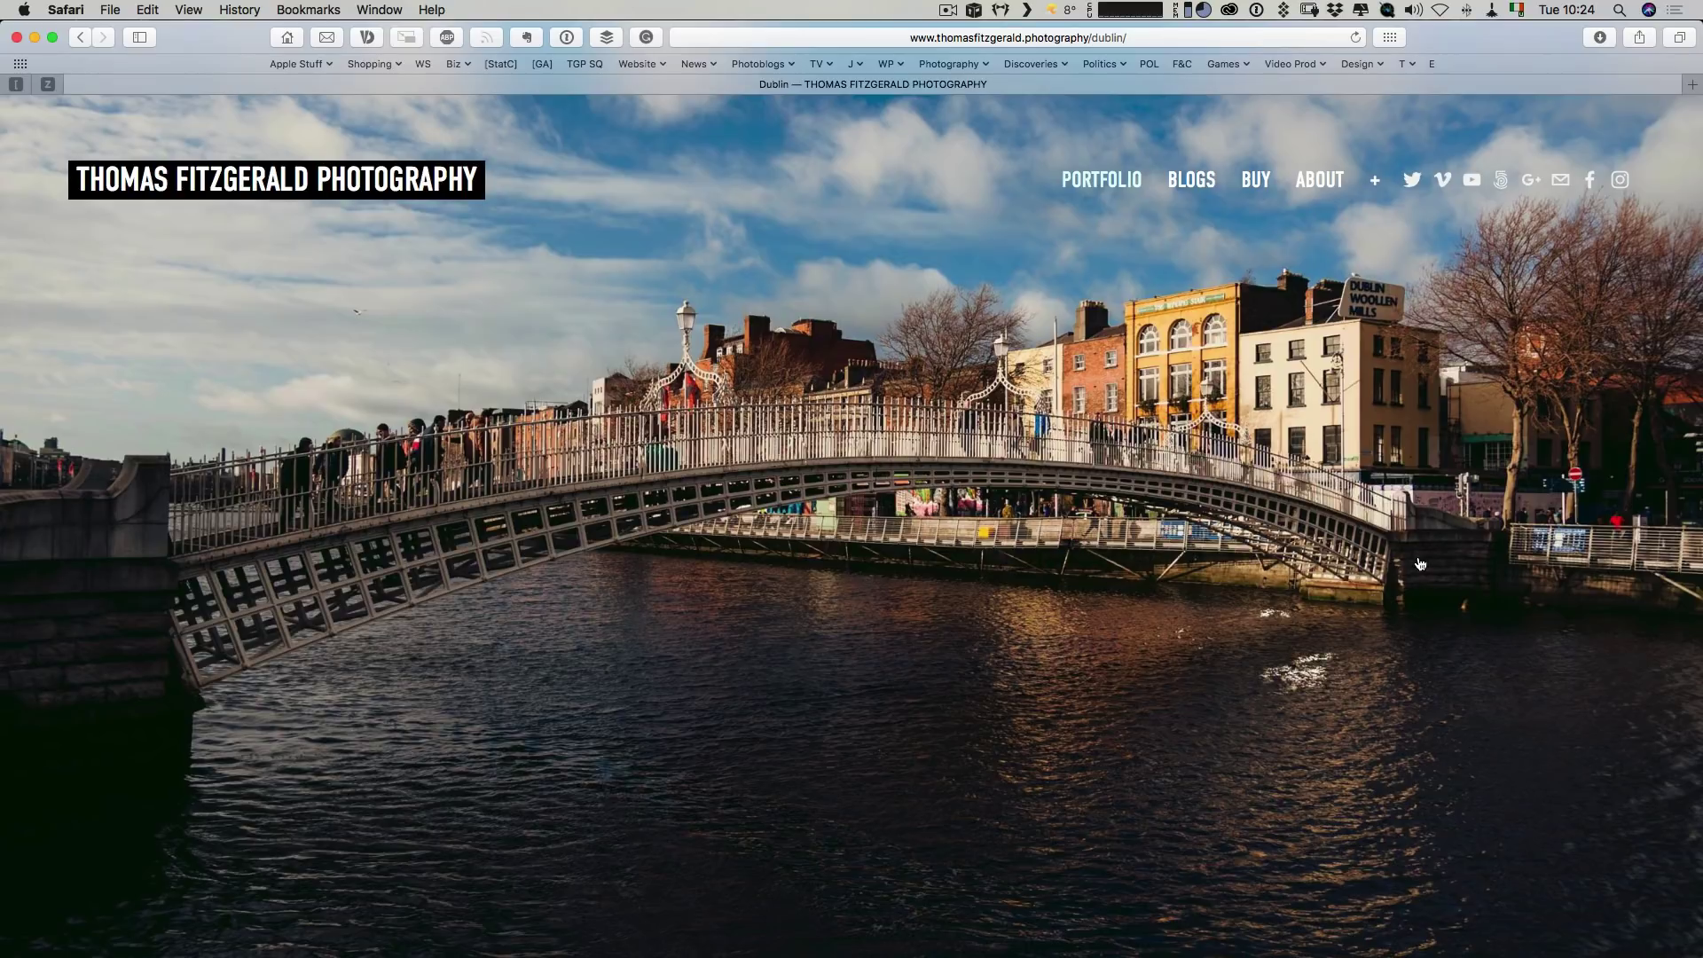
pyautogui.press('super+Tab')
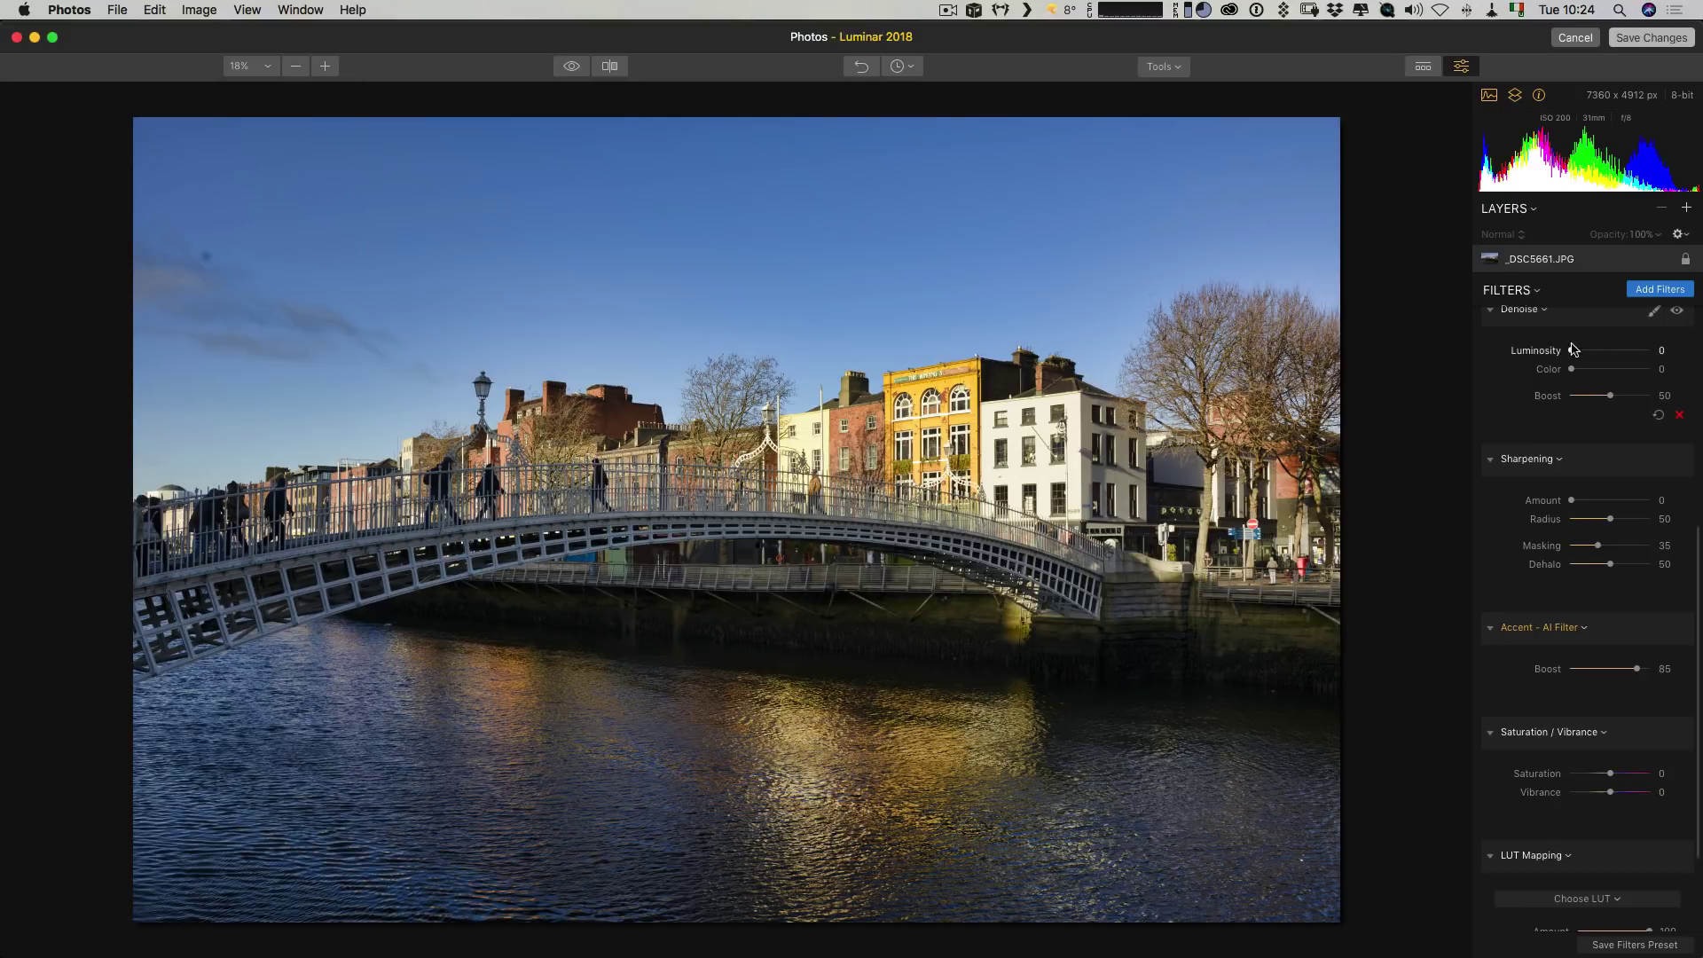
# Step: Add the Brilliance / Warmth filter from the Filters Catalog
pyautogui.scroll(5, 1539, 442)
pyautogui.scroll(-1, 1539, 443)
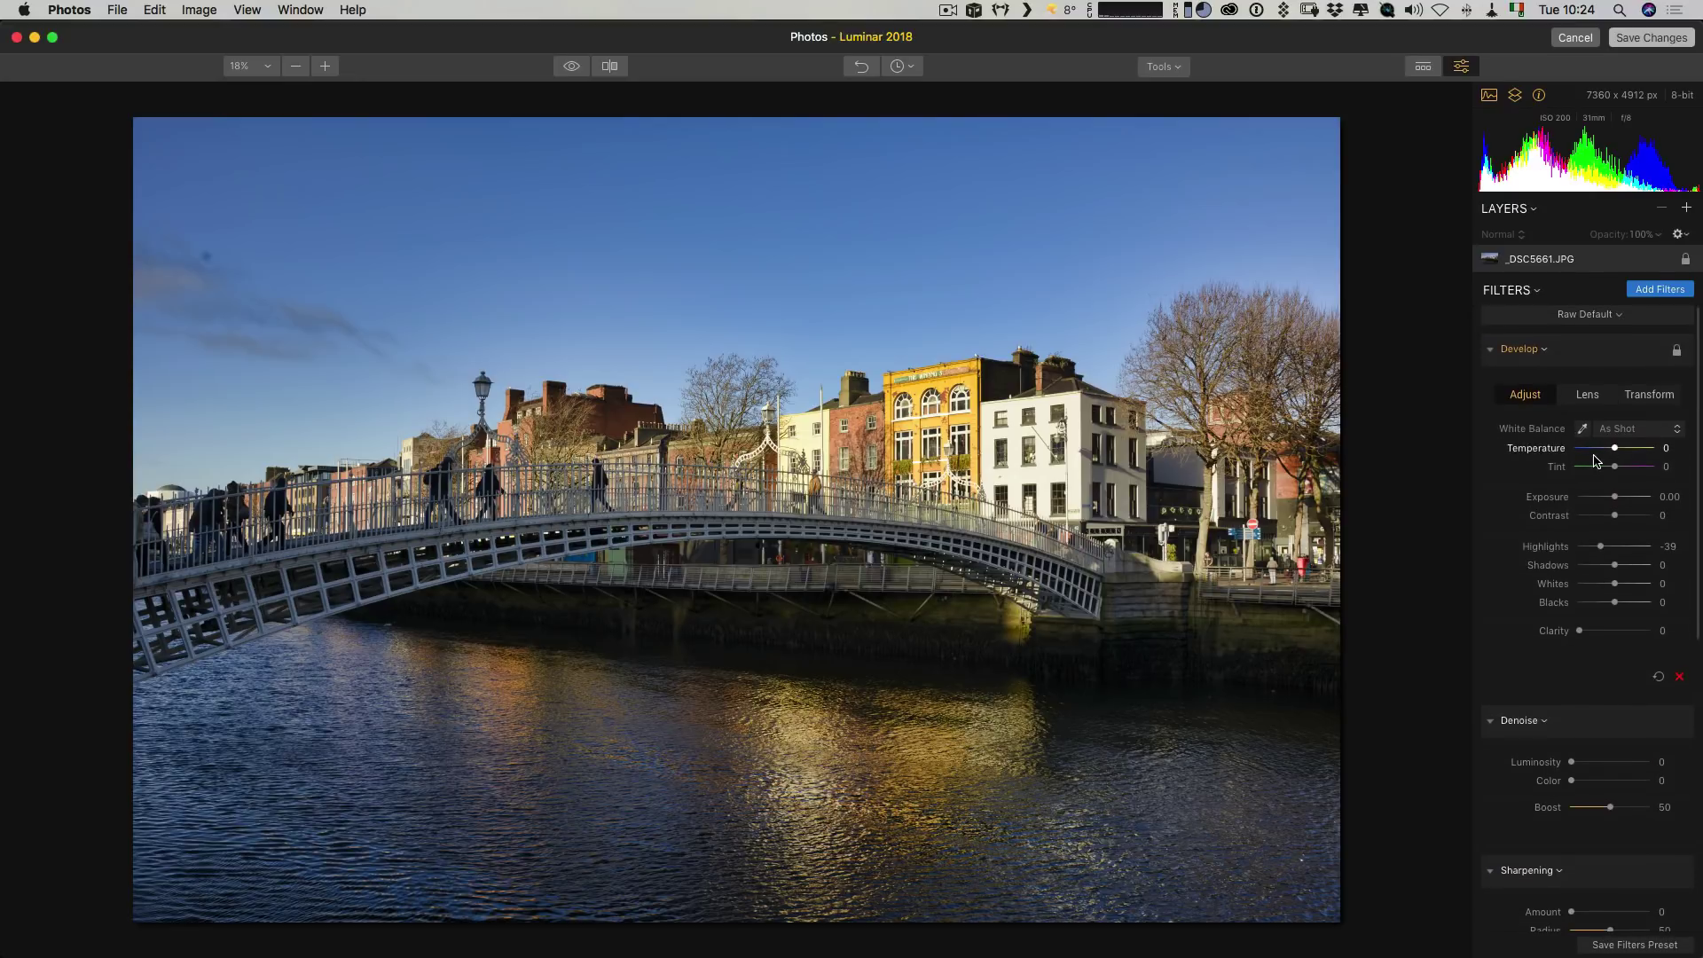
pyautogui.scroll(-10, 1570, 459)
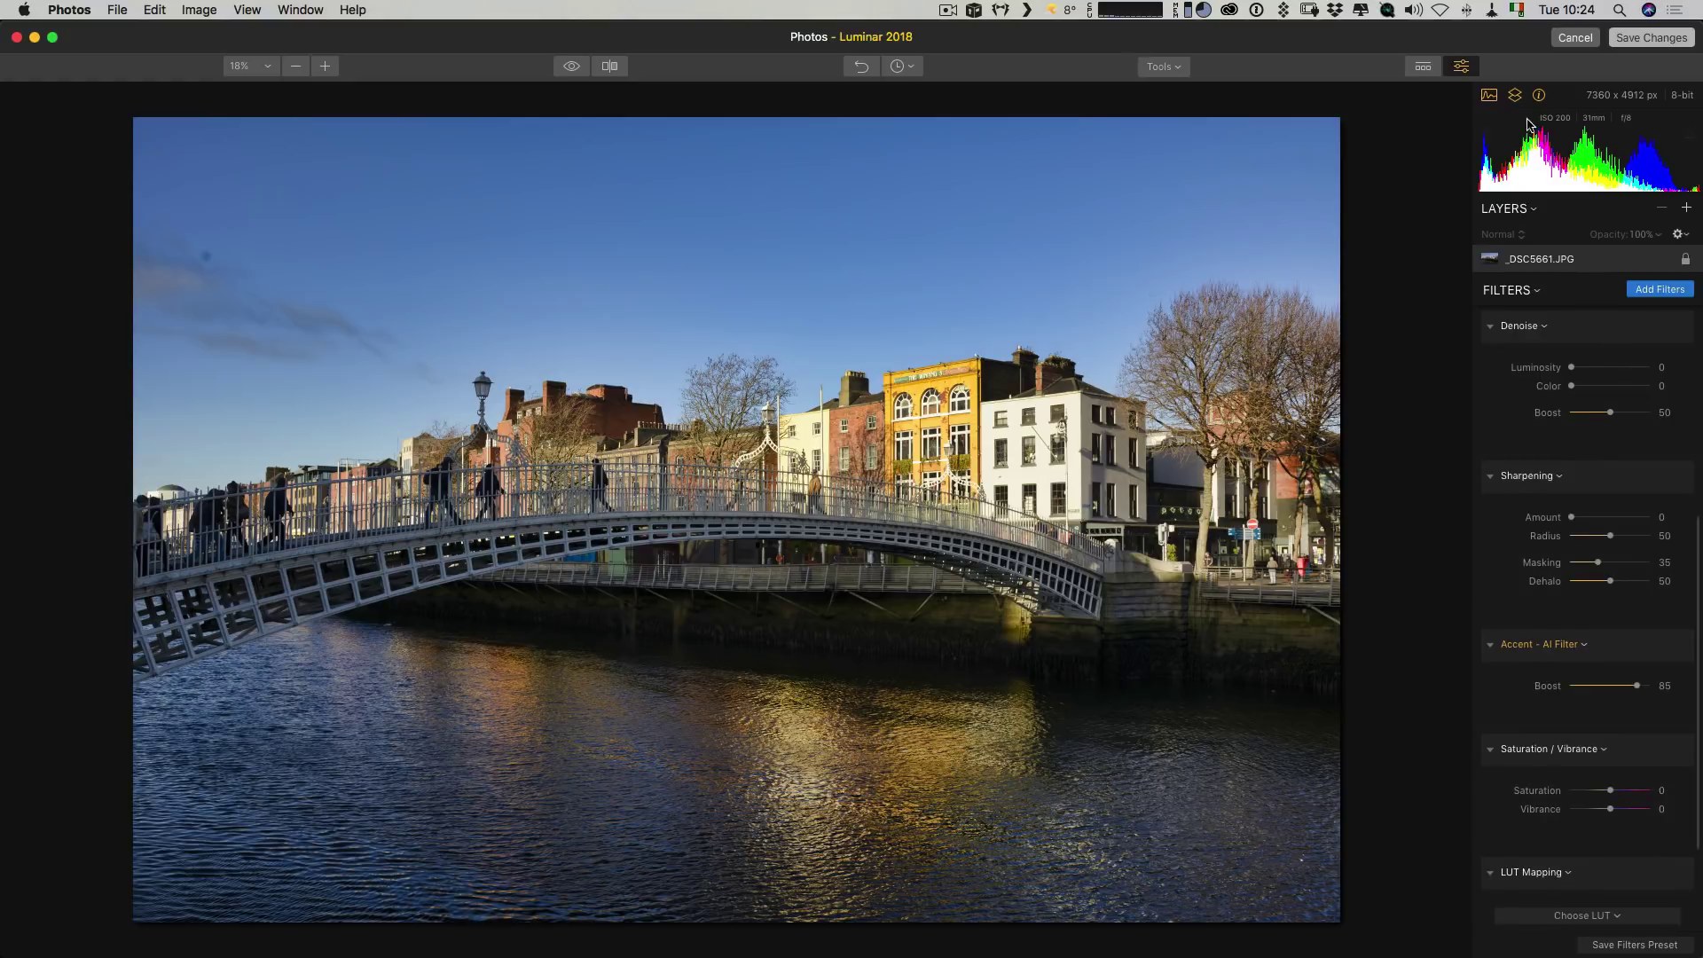
pyautogui.click(1664, 291)
pyautogui.scroll(-10, 1380, 479)
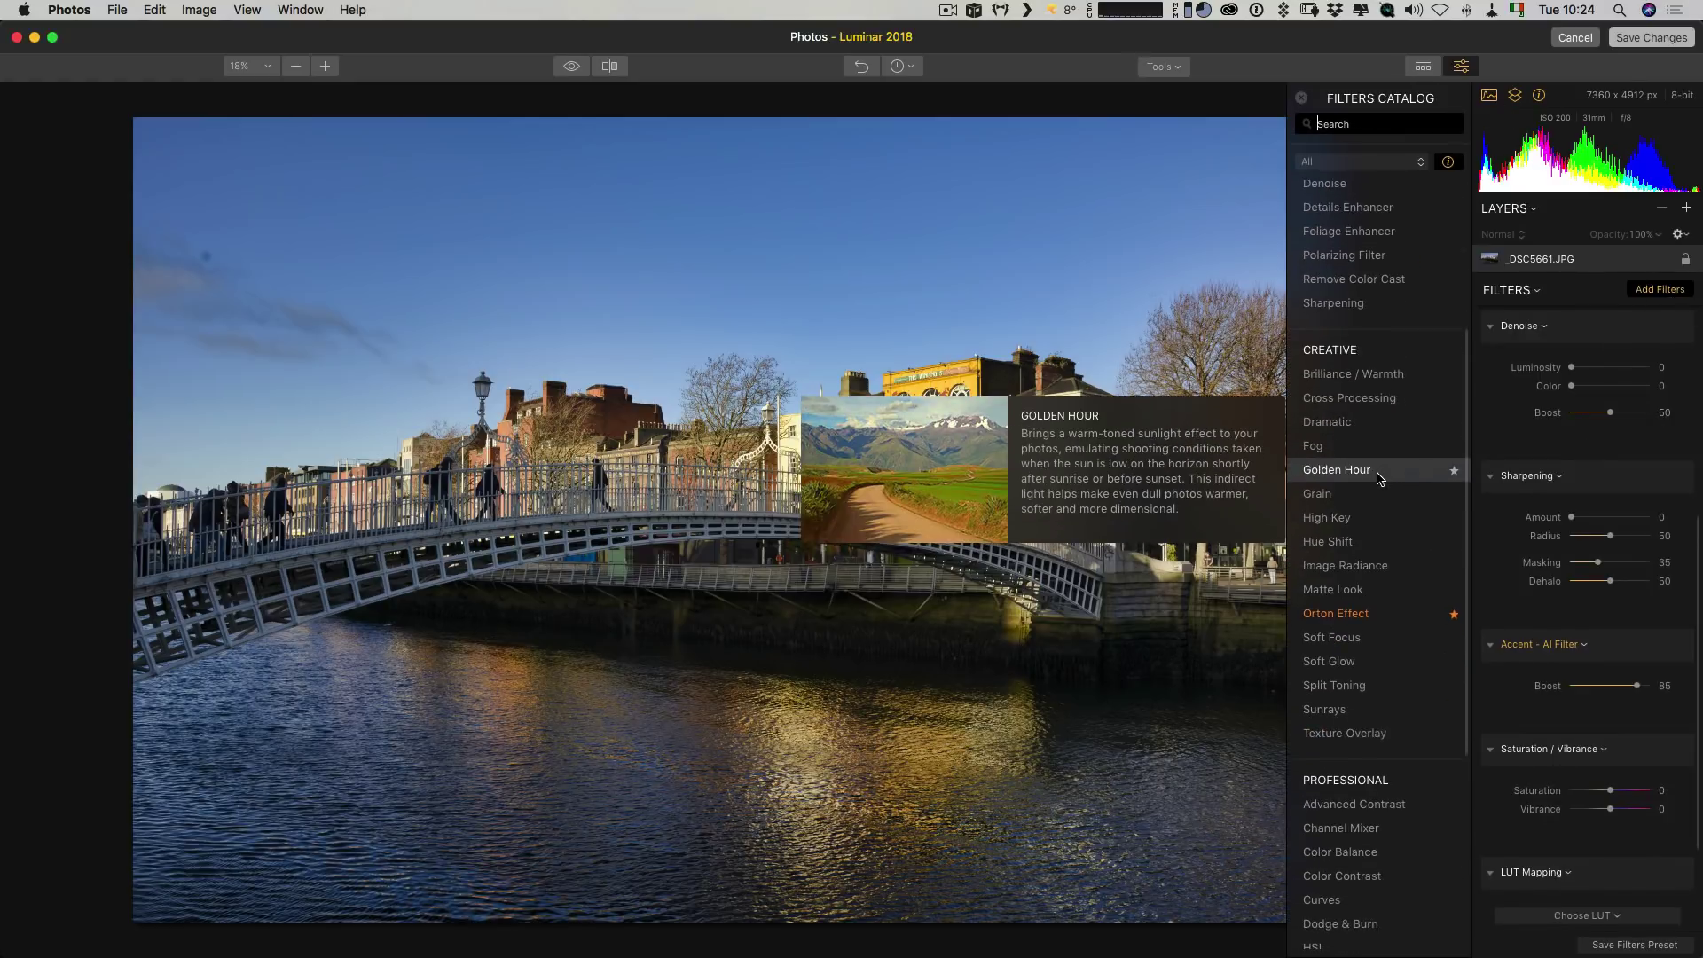
pyautogui.scroll(-4, 1381, 479)
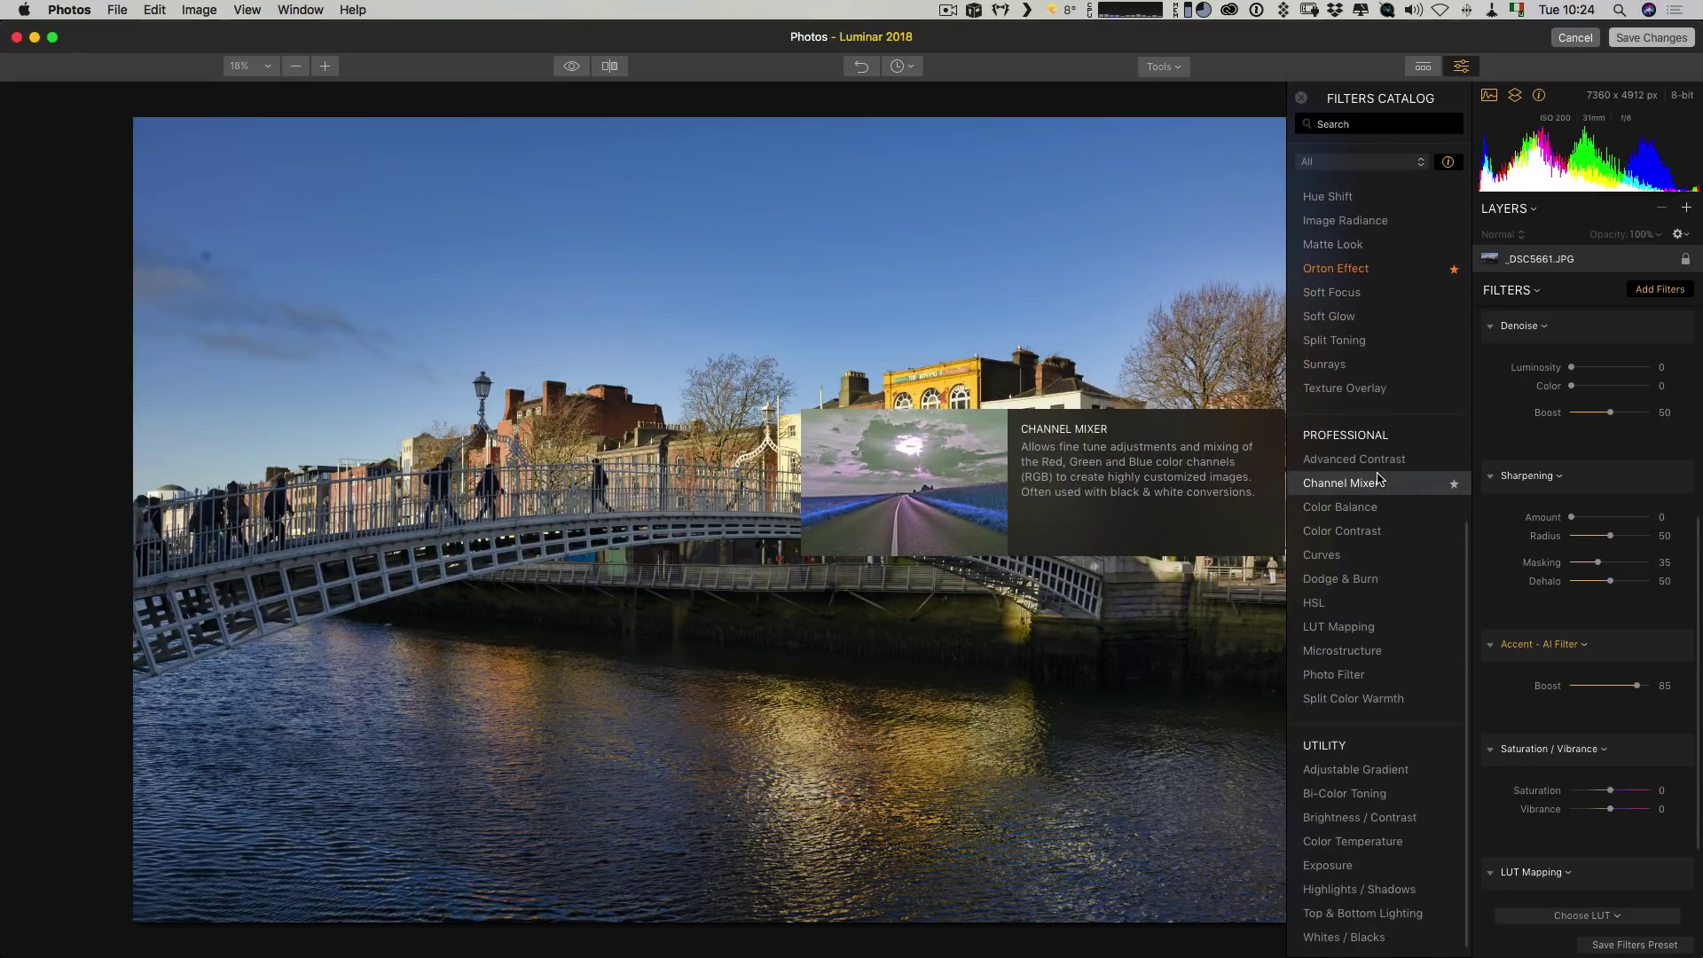
pyautogui.moveTo(1350, 562)
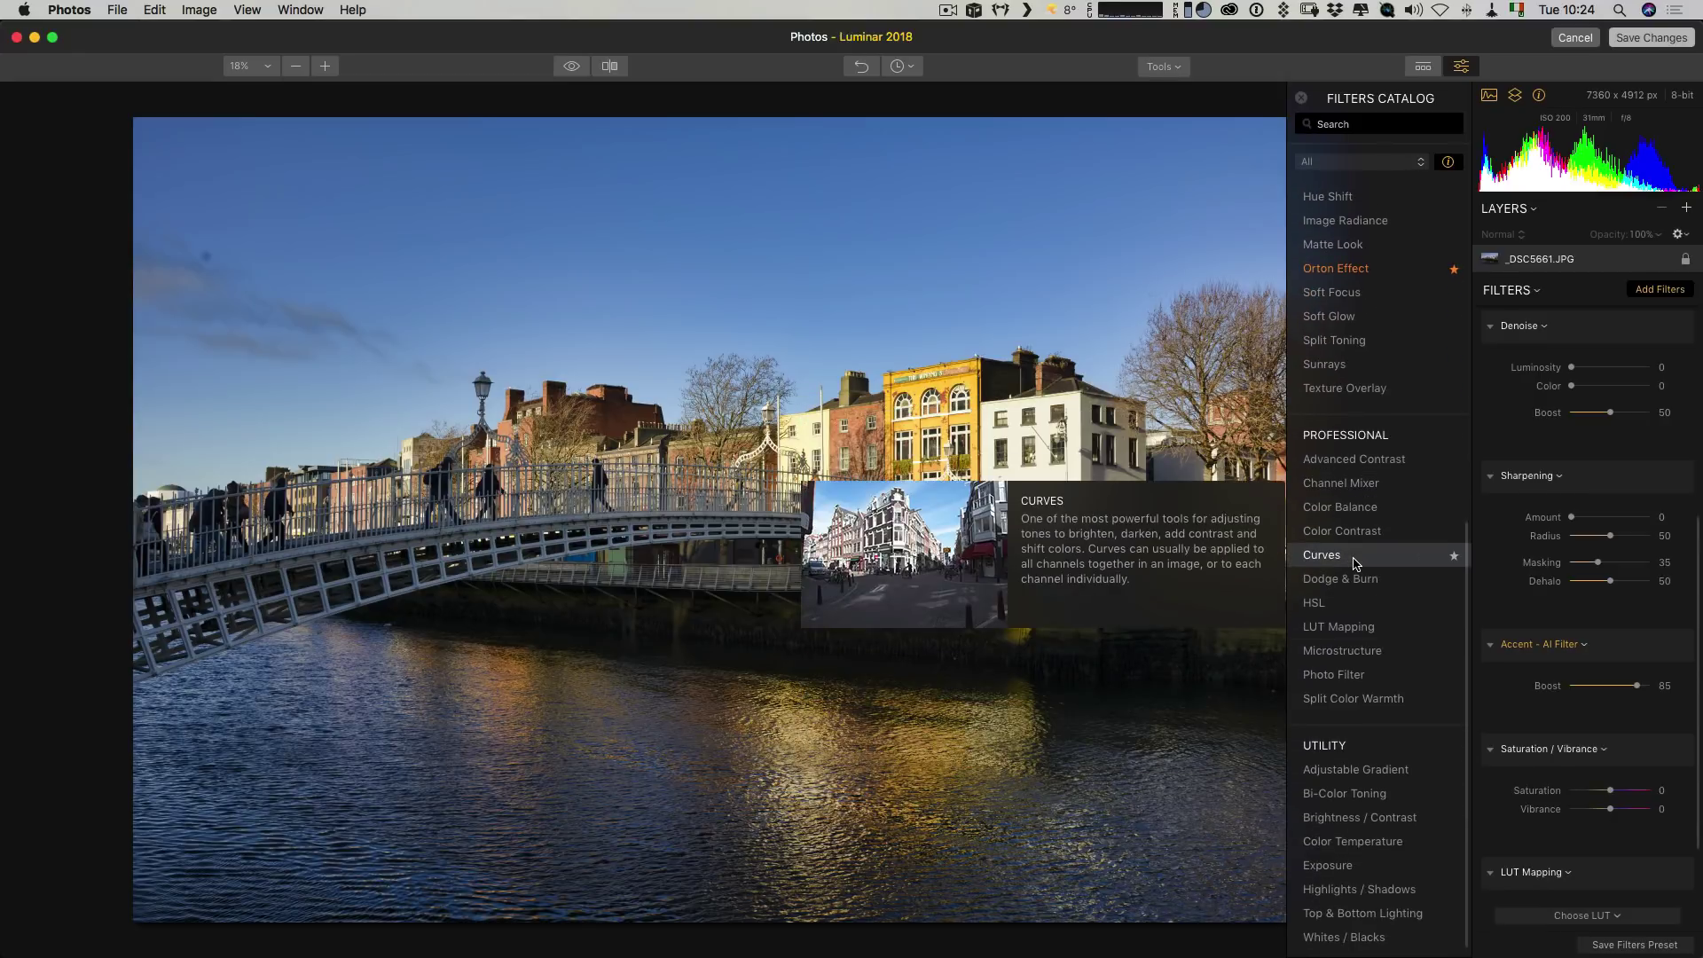
pyautogui.scroll(9, 1356, 564)
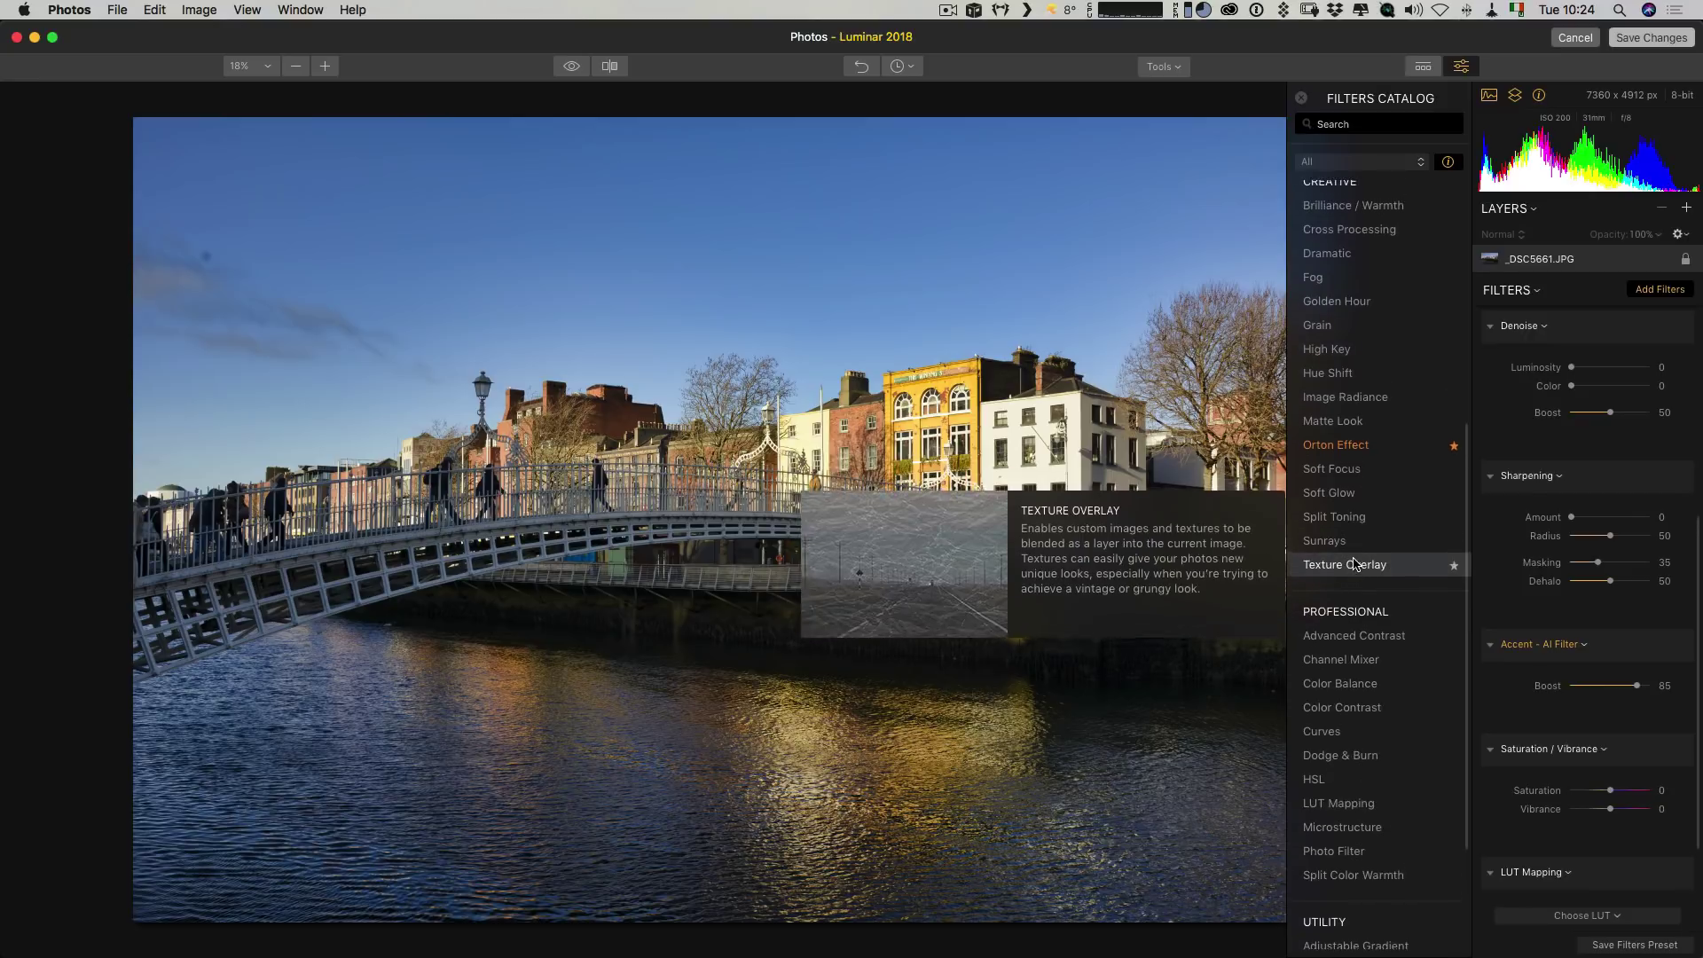
pyautogui.click(1364, 315)
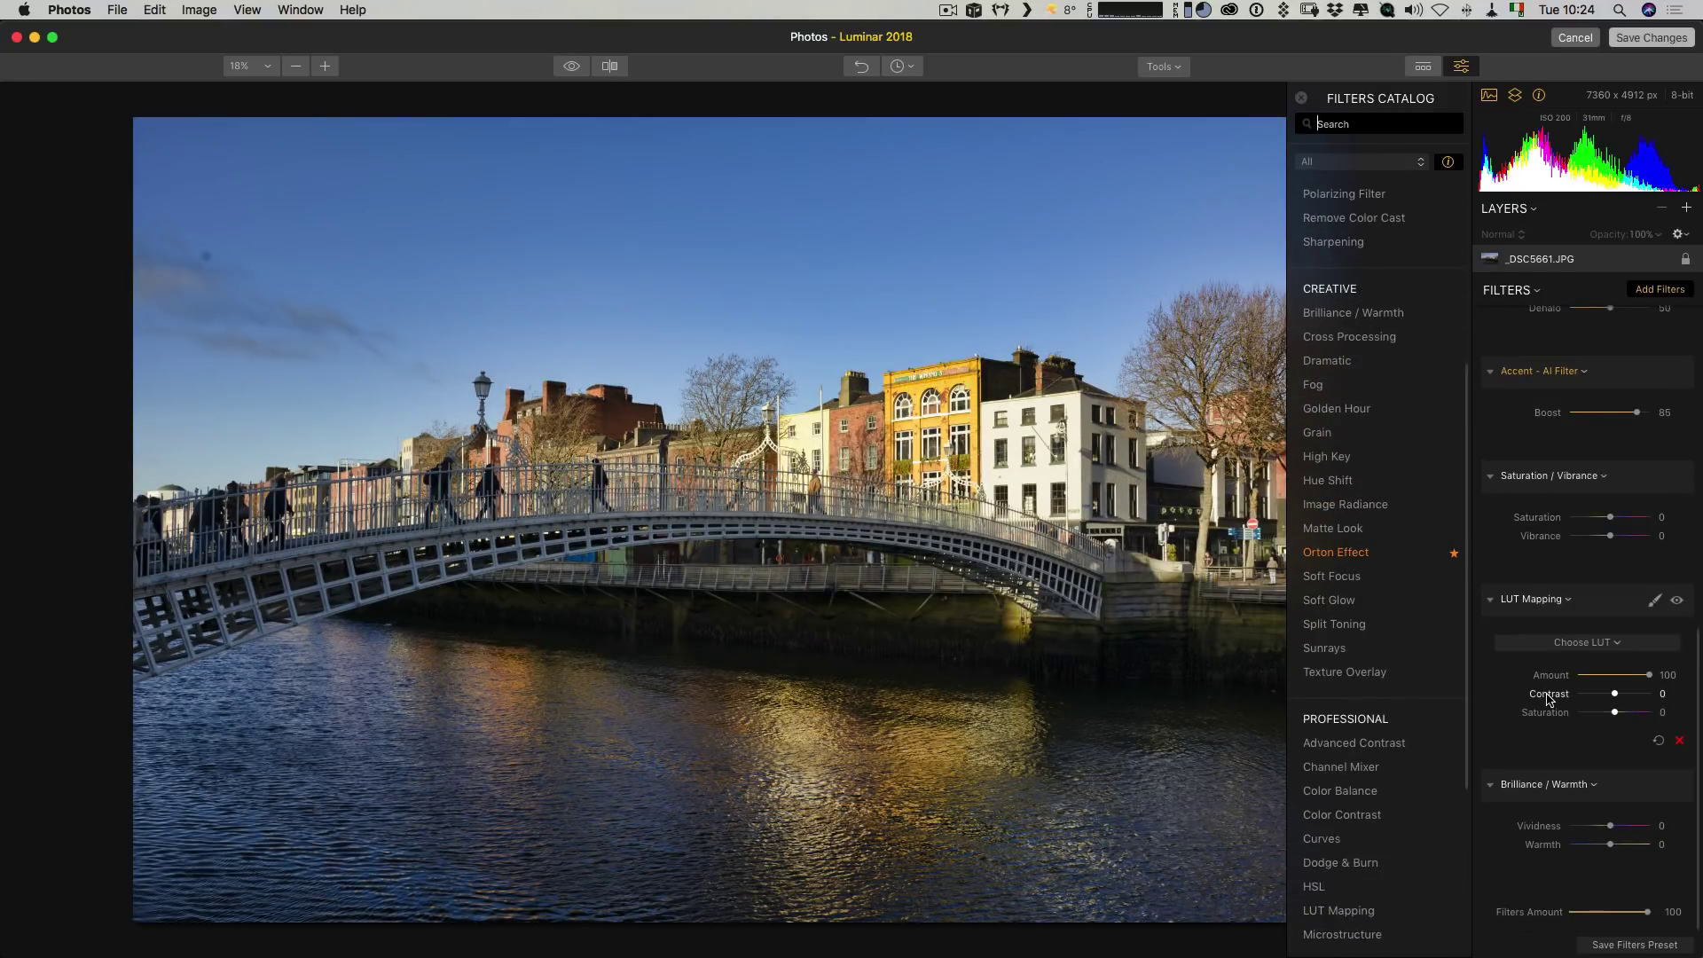
# Step: Raise Warmth to 40 and browse the rest of the filter catalog
pyautogui.moveTo(1610, 847); pyautogui.dragTo(1630, 850)
pyautogui.moveTo(1336, 597)
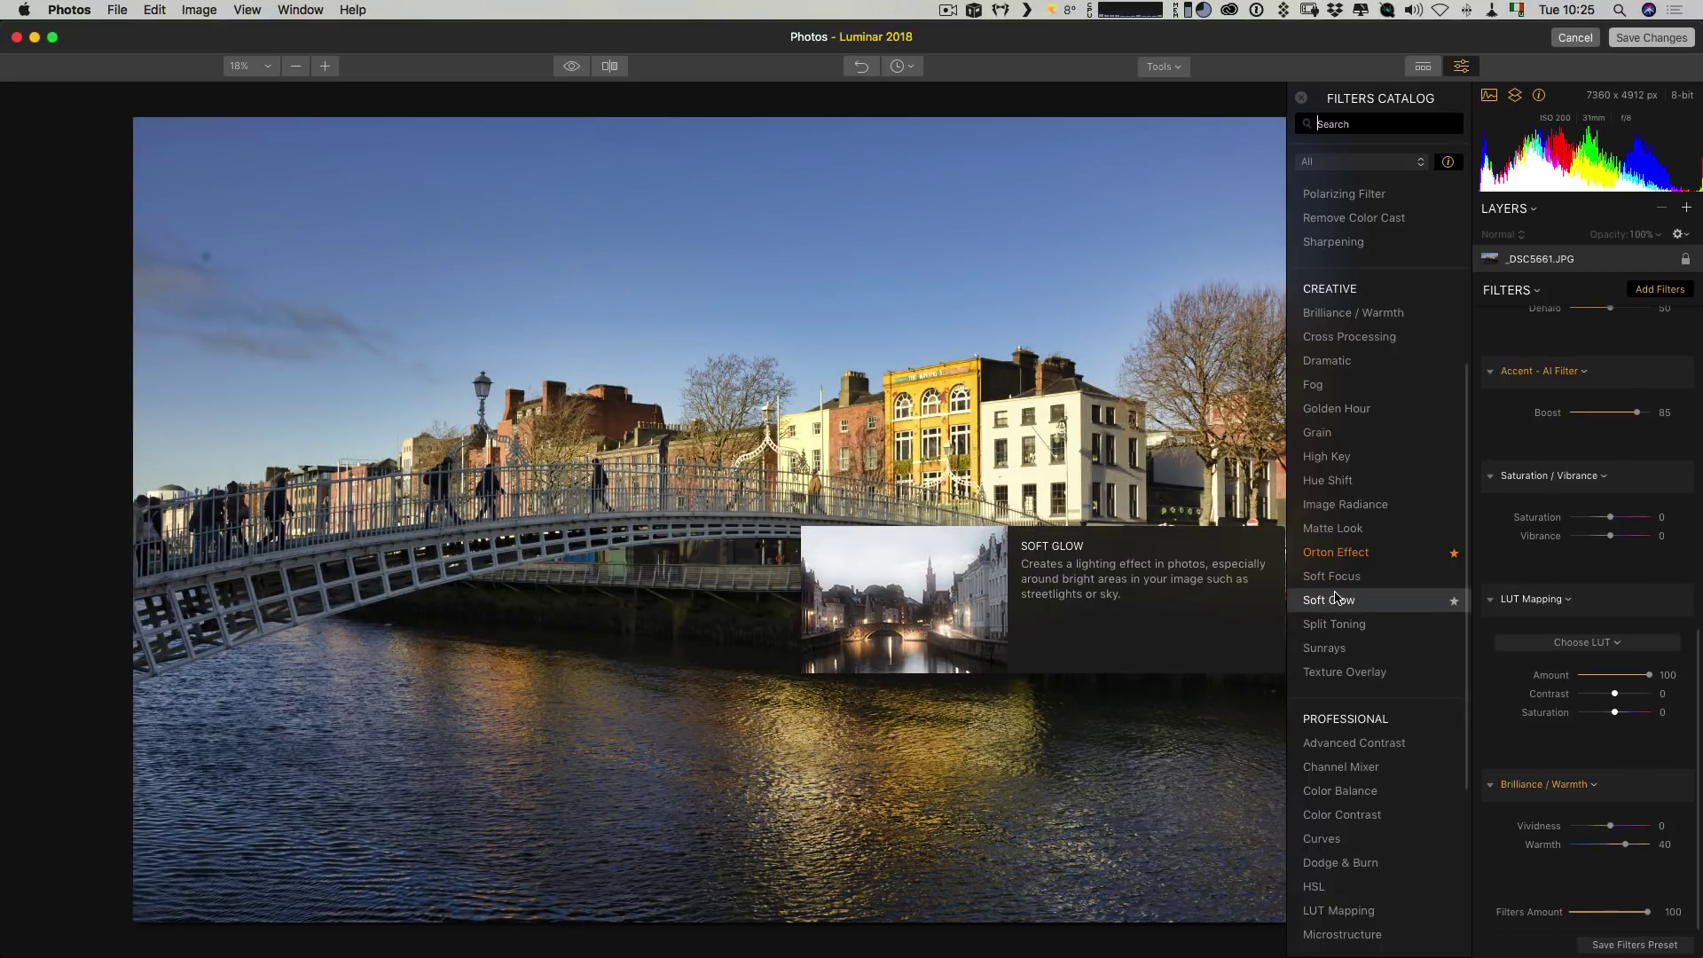
pyautogui.moveTo(1414, 569)
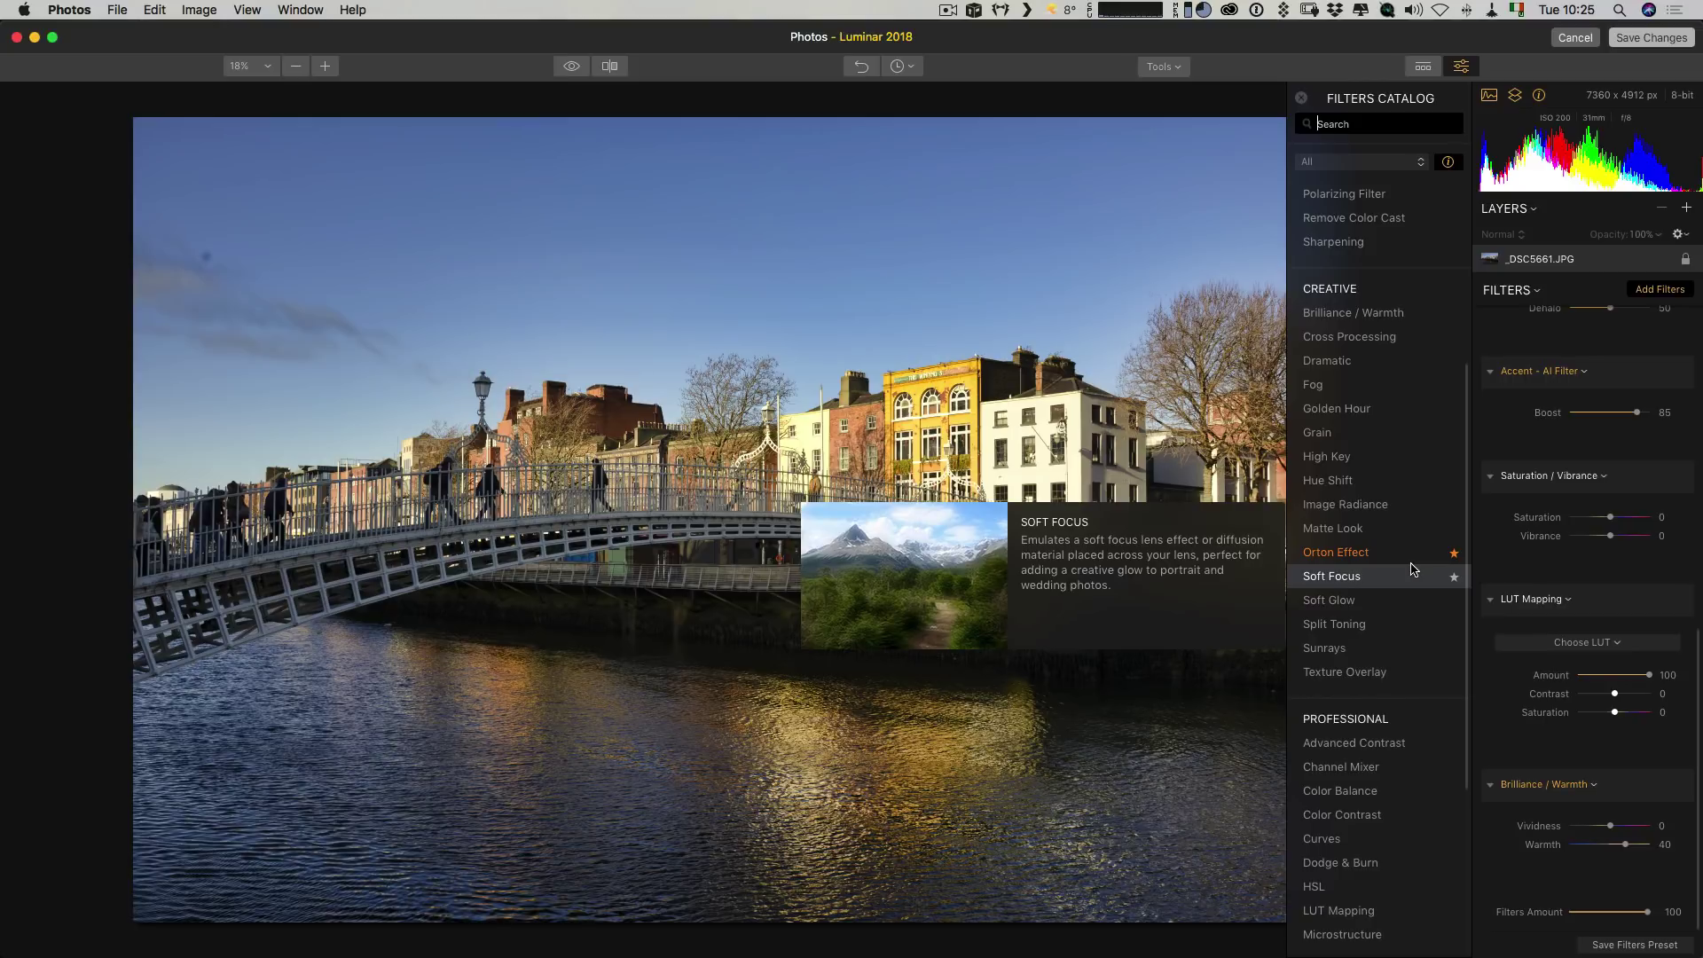
pyautogui.scroll(-5, 1411, 570)
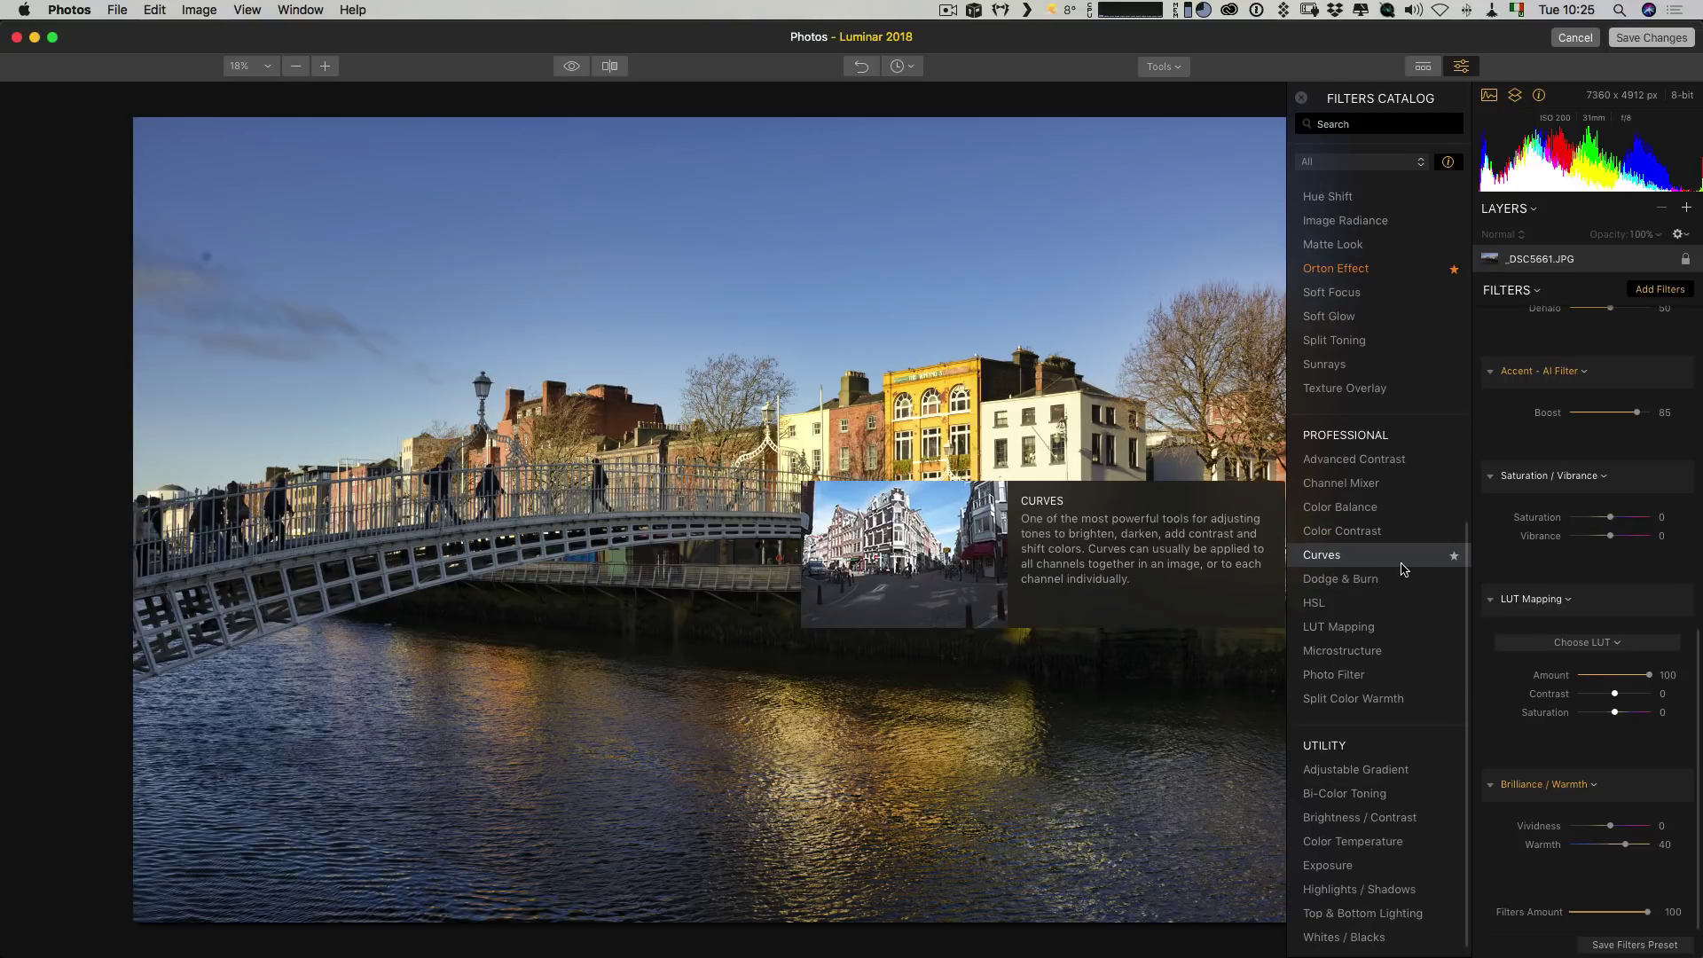
pyautogui.scroll(2, 1403, 569)
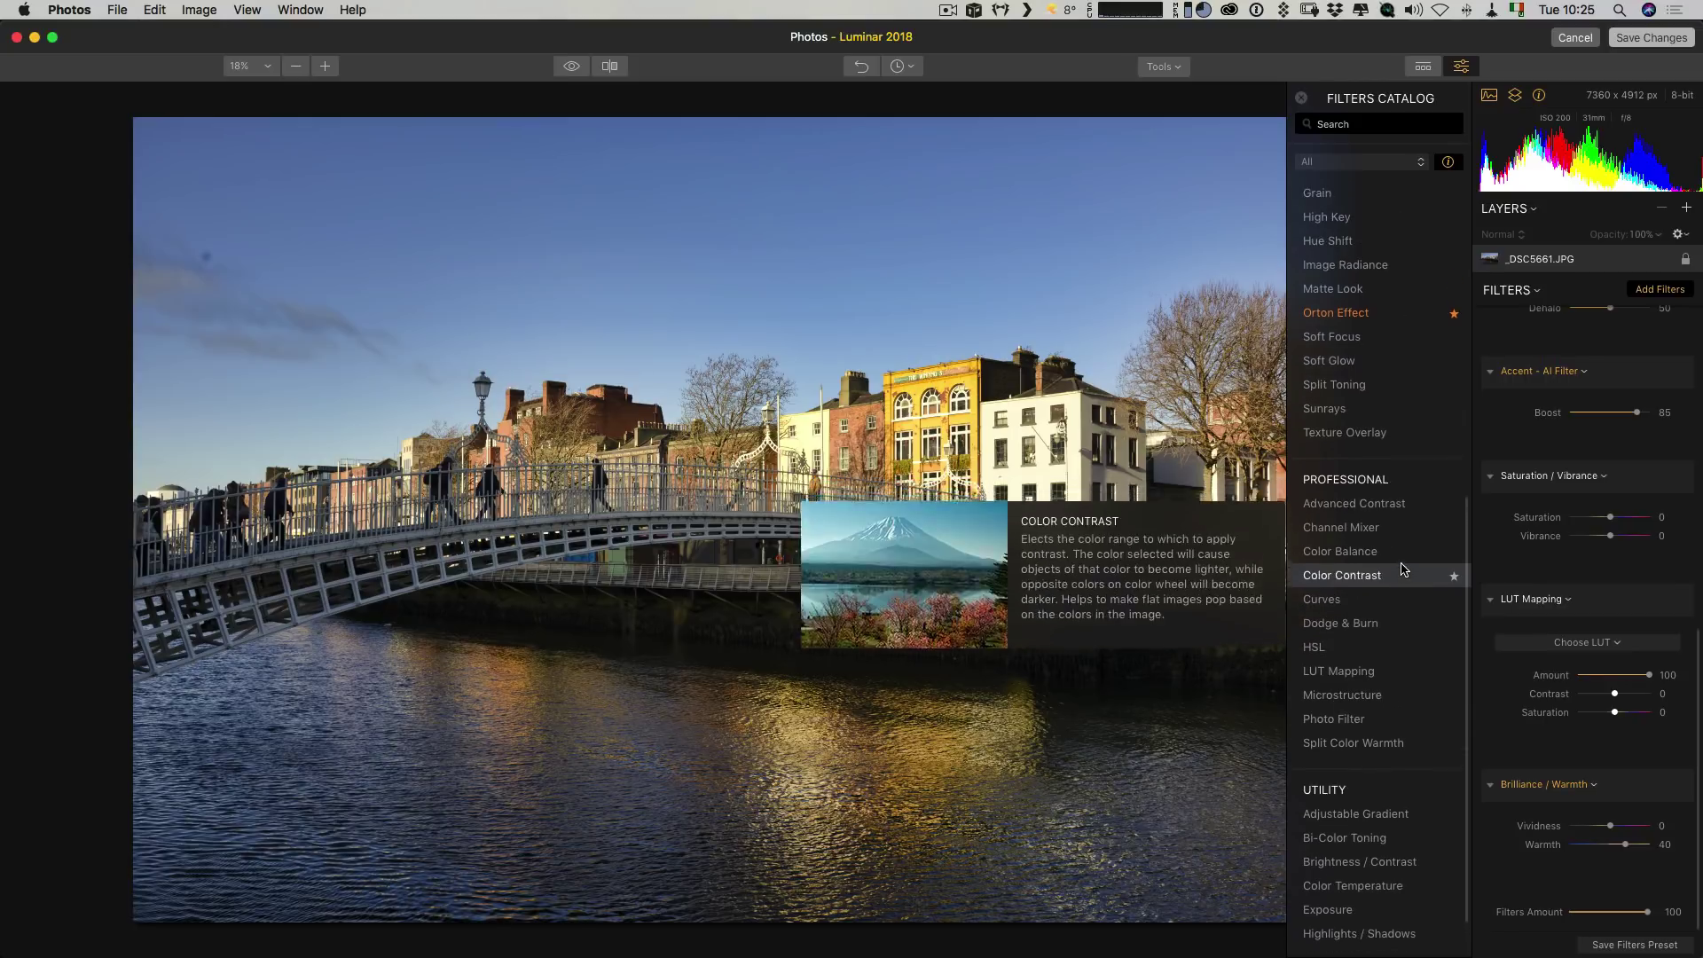
# Step: Search 'split', add Split Color Warmth, and set Warm to 20 and Cool to -12
pyautogui.click(1346, 124)
pyautogui.write('split')
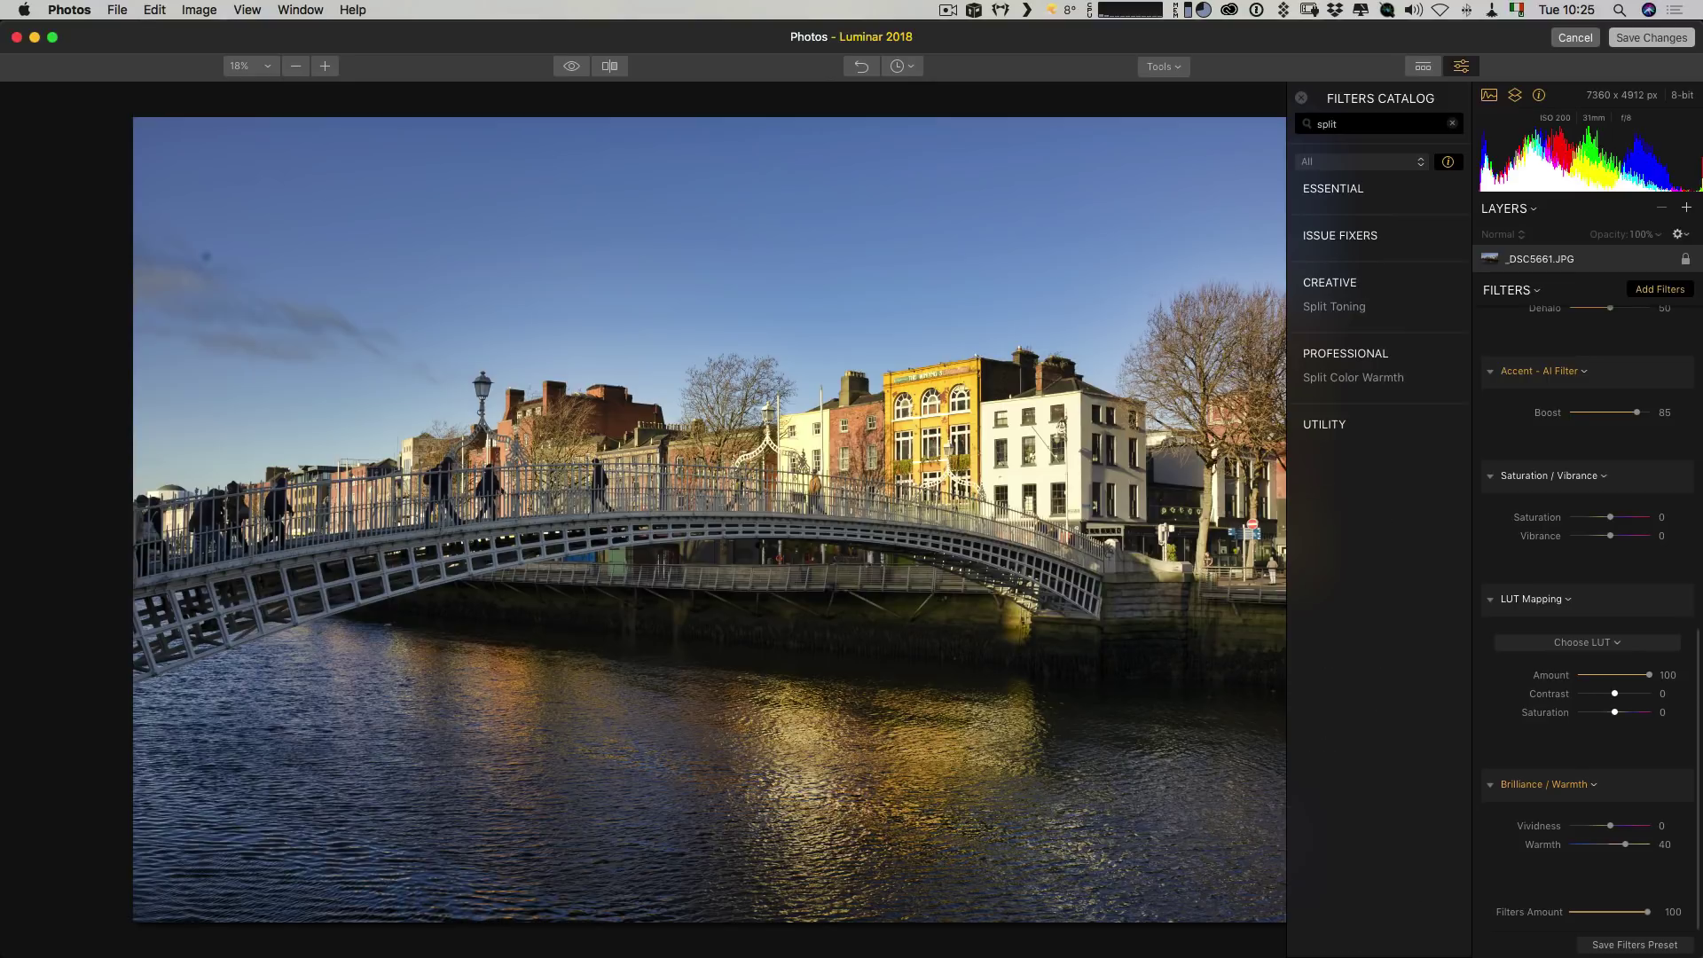
pyautogui.click(1365, 379)
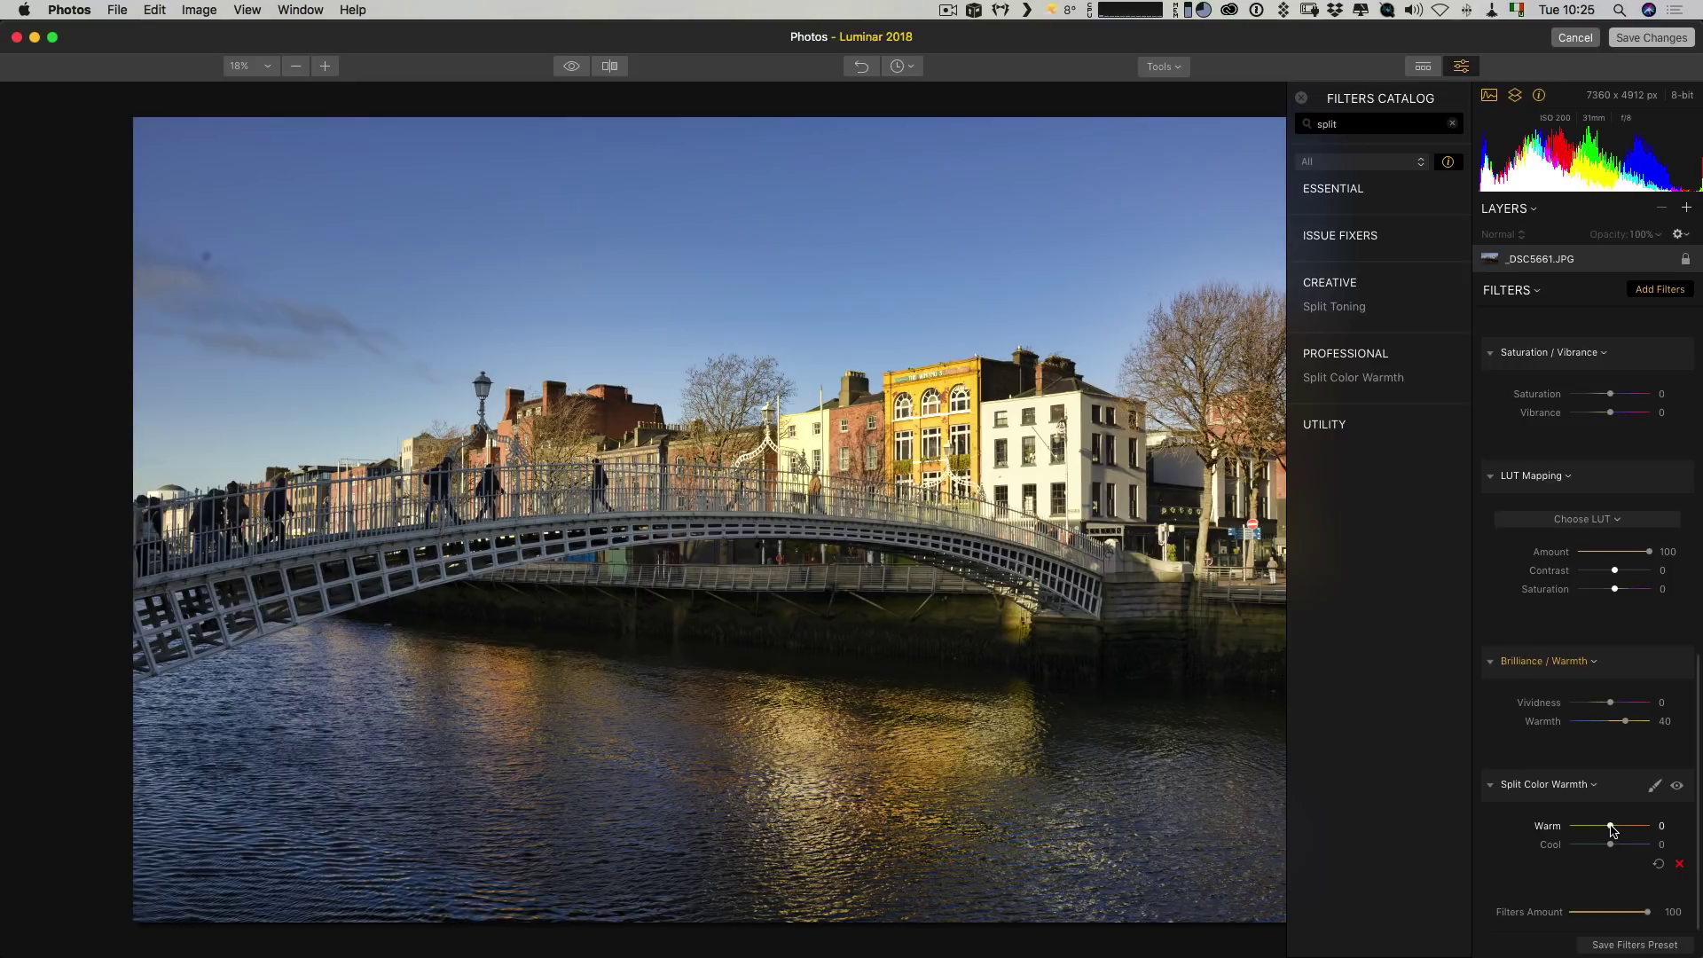
pyautogui.moveTo(1612, 830); pyautogui.dragTo(1615, 829)
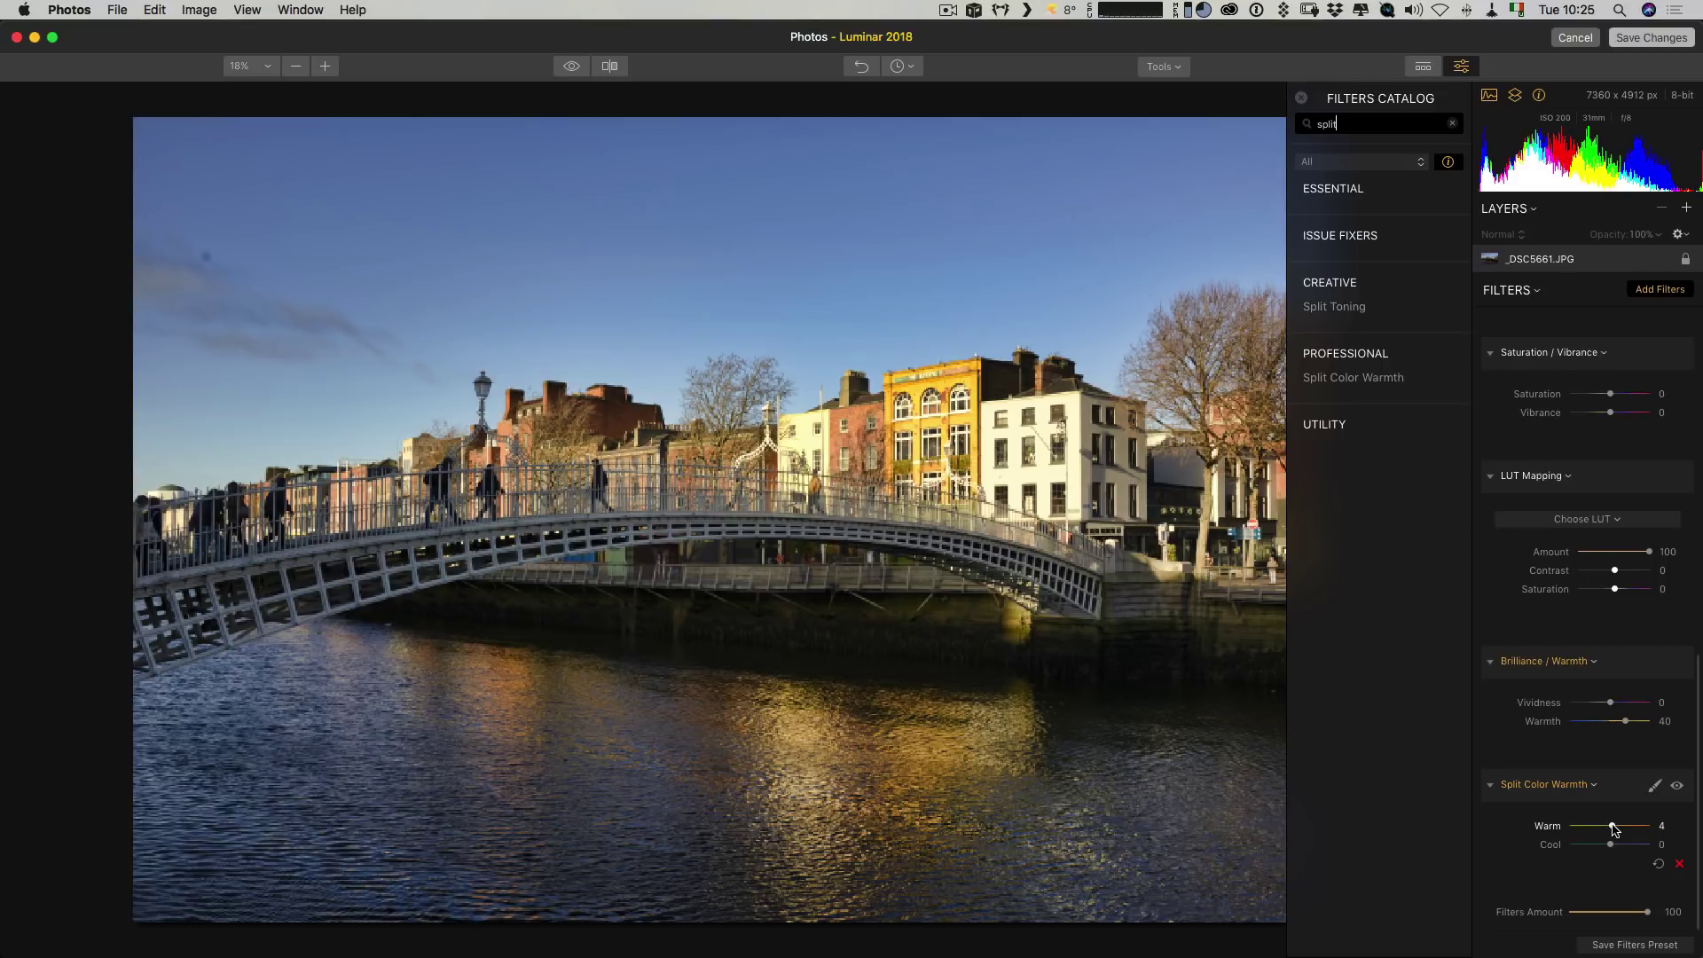
pyautogui.moveTo(1613, 830); pyautogui.dragTo(1607, 847)
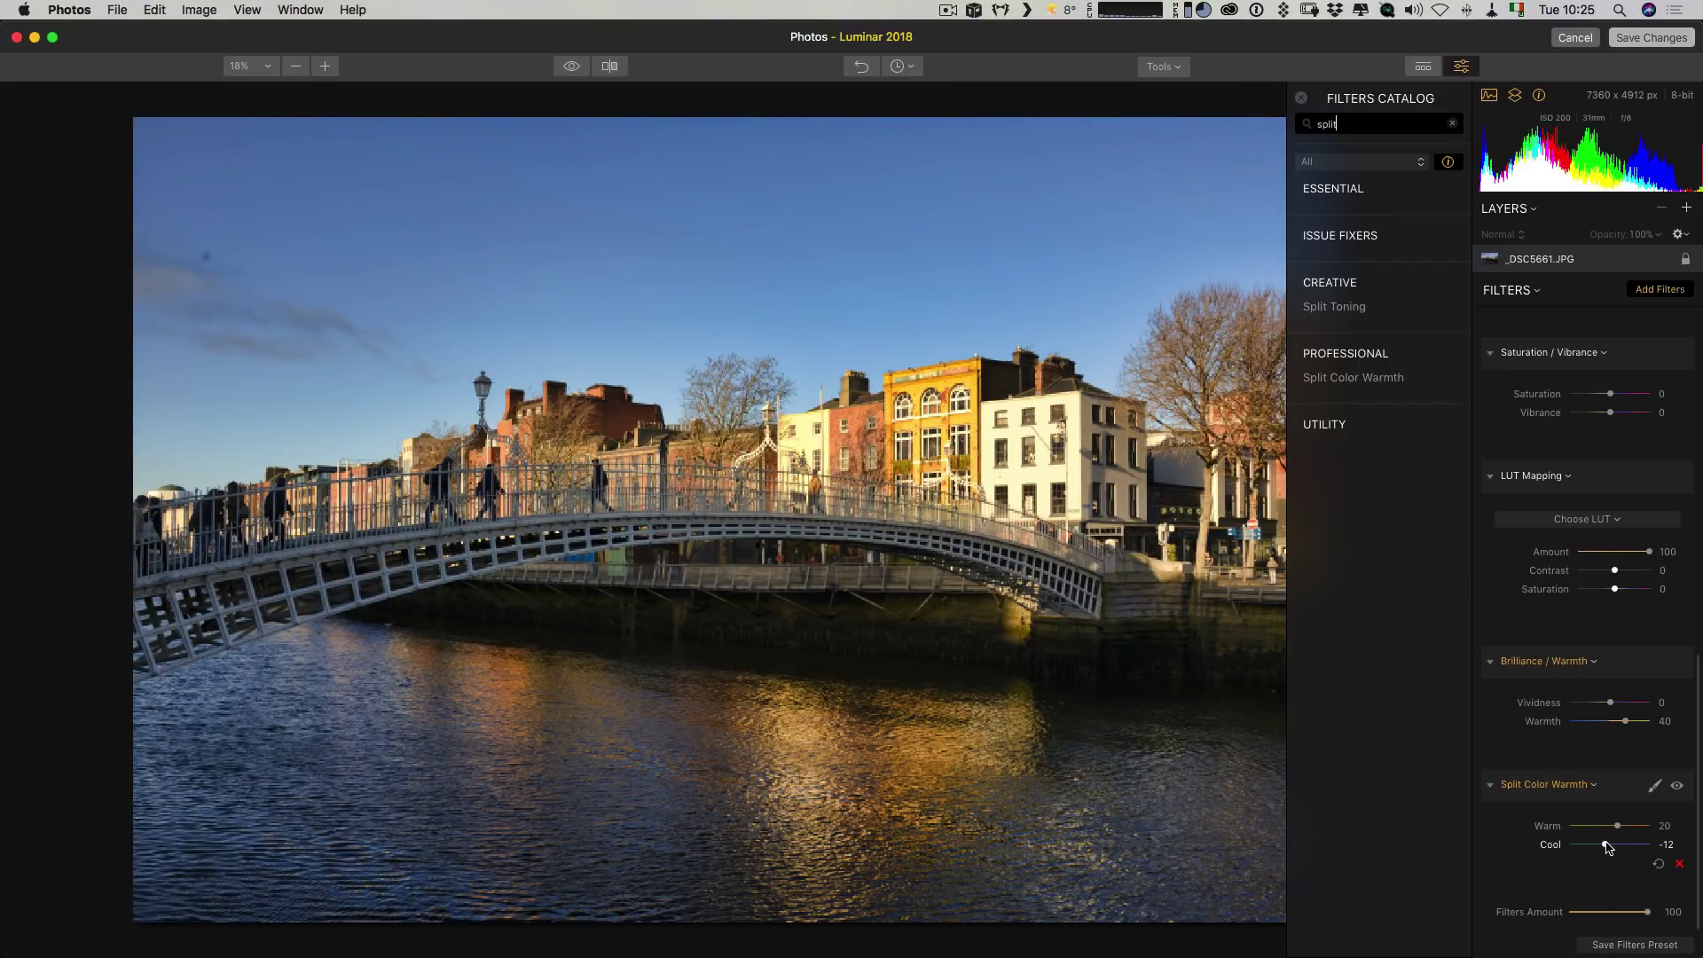
pyautogui.moveTo(1608, 848); pyautogui.dragTo(1610, 849)
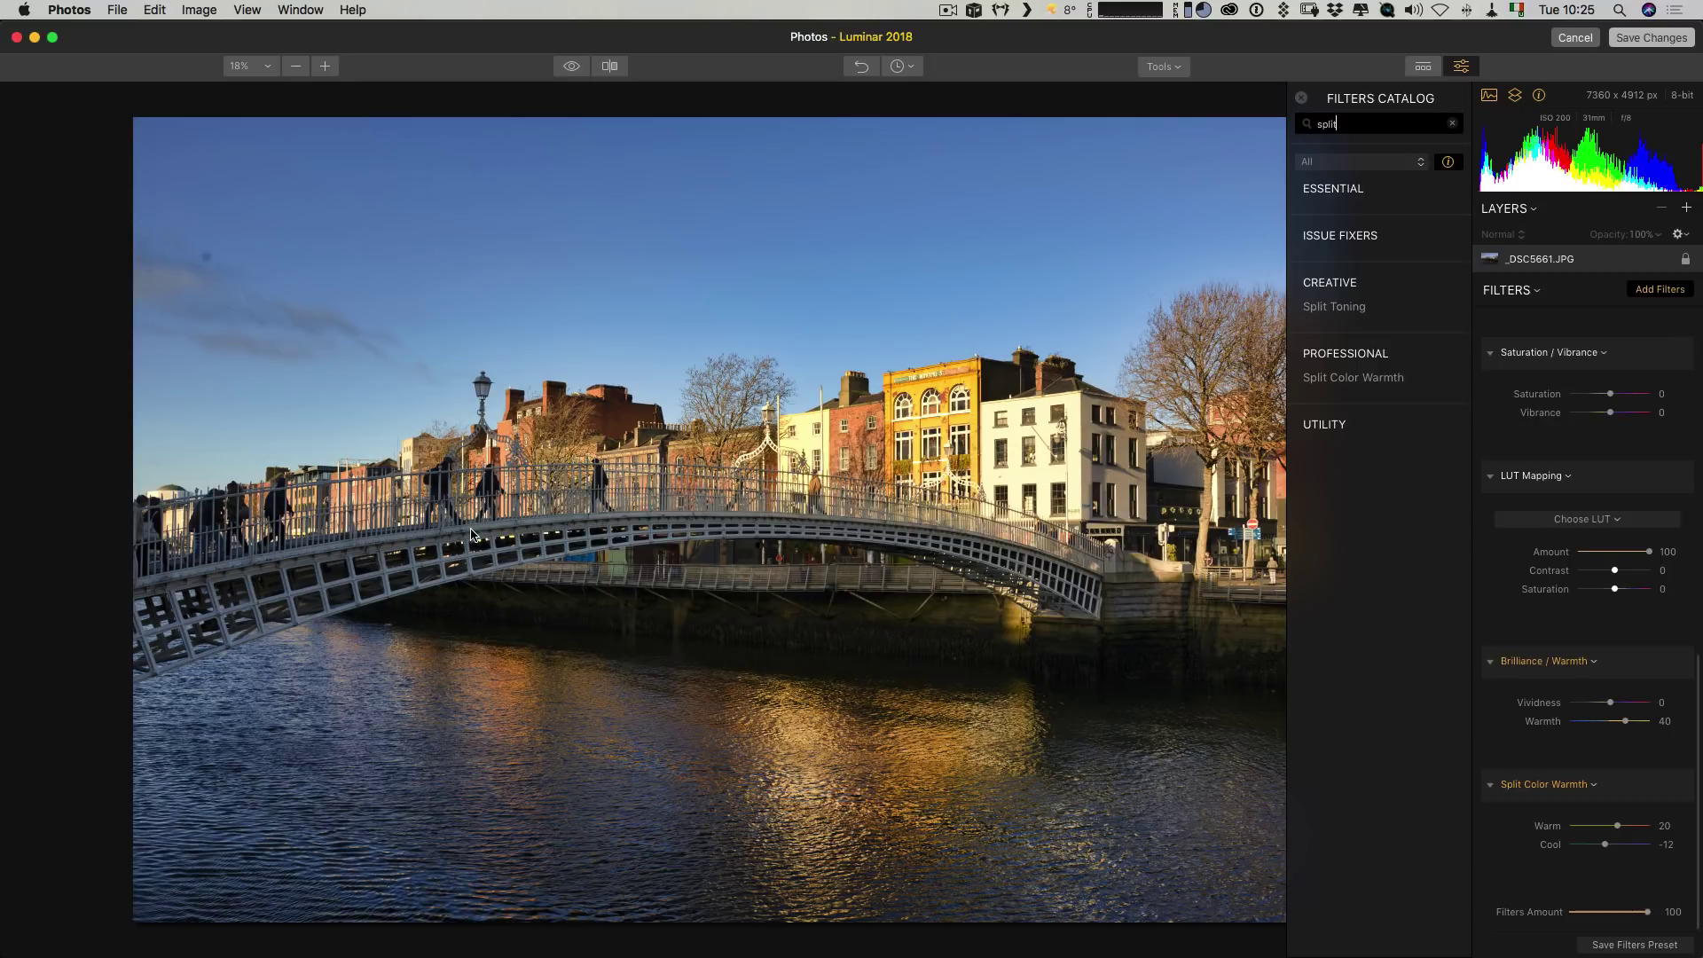
# Step: Add HSL with Red saturation 42 and Yellow -24, moved above Split Color Warmth
pyautogui.click(1458, 126)
pyautogui.click(1455, 124)
pyautogui.write('hsl')
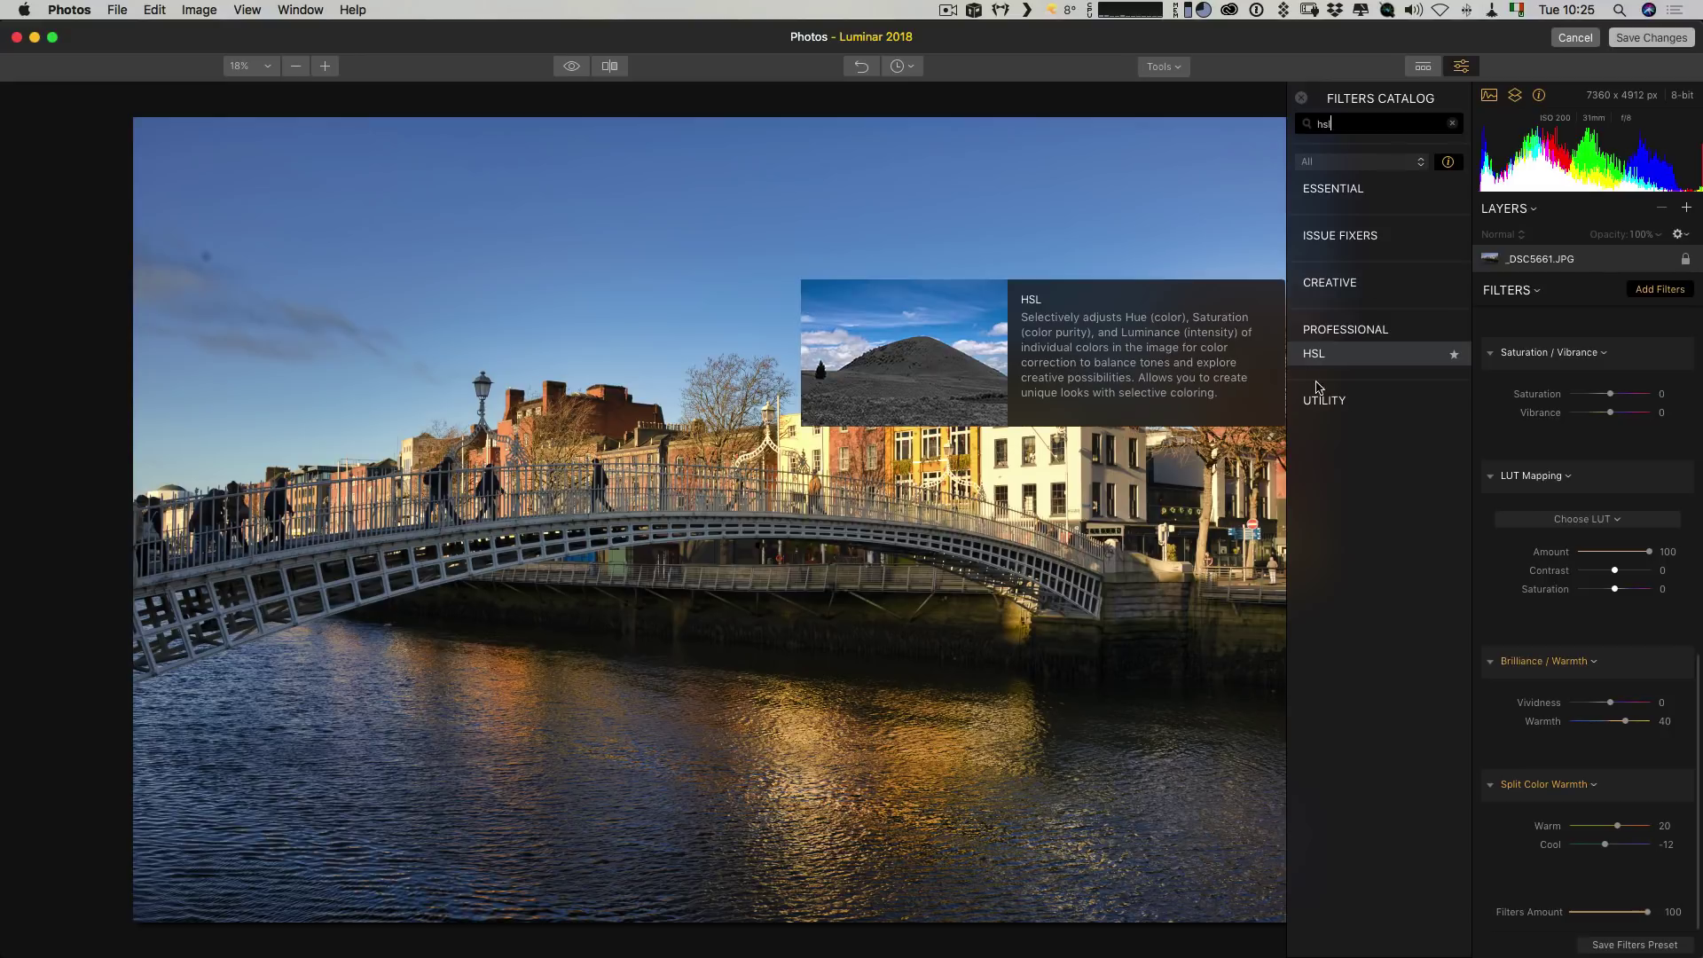
pyautogui.click(1313, 354)
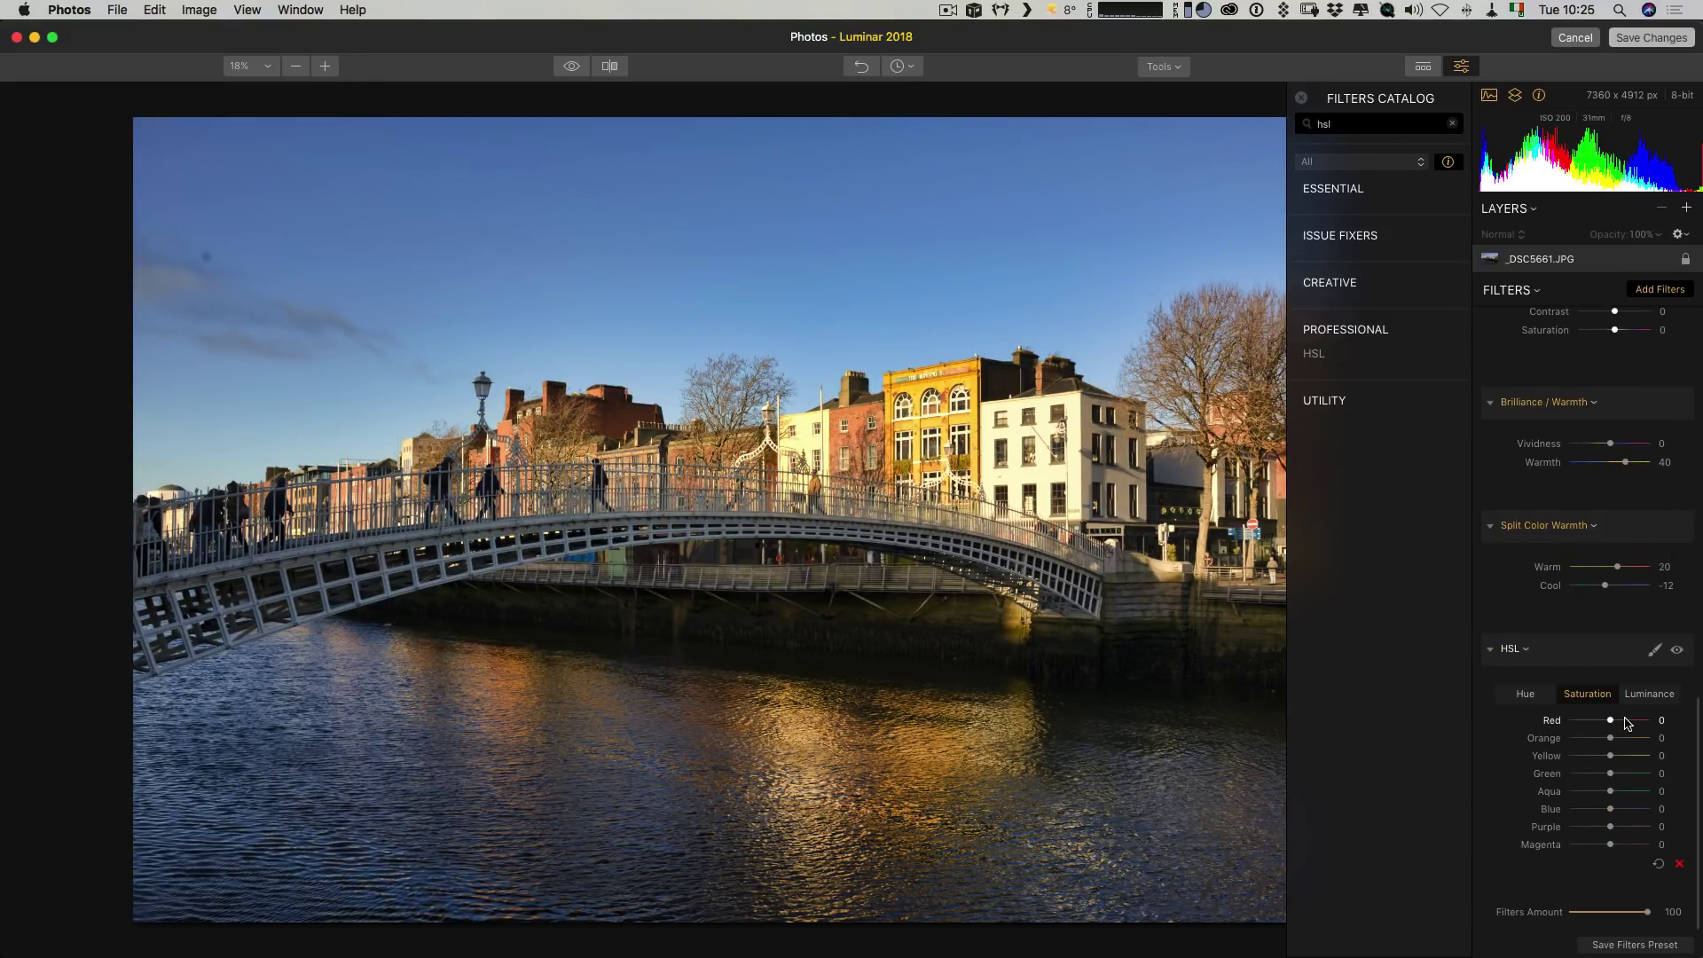
pyautogui.moveTo(1613, 723); pyautogui.dragTo(1601, 756)
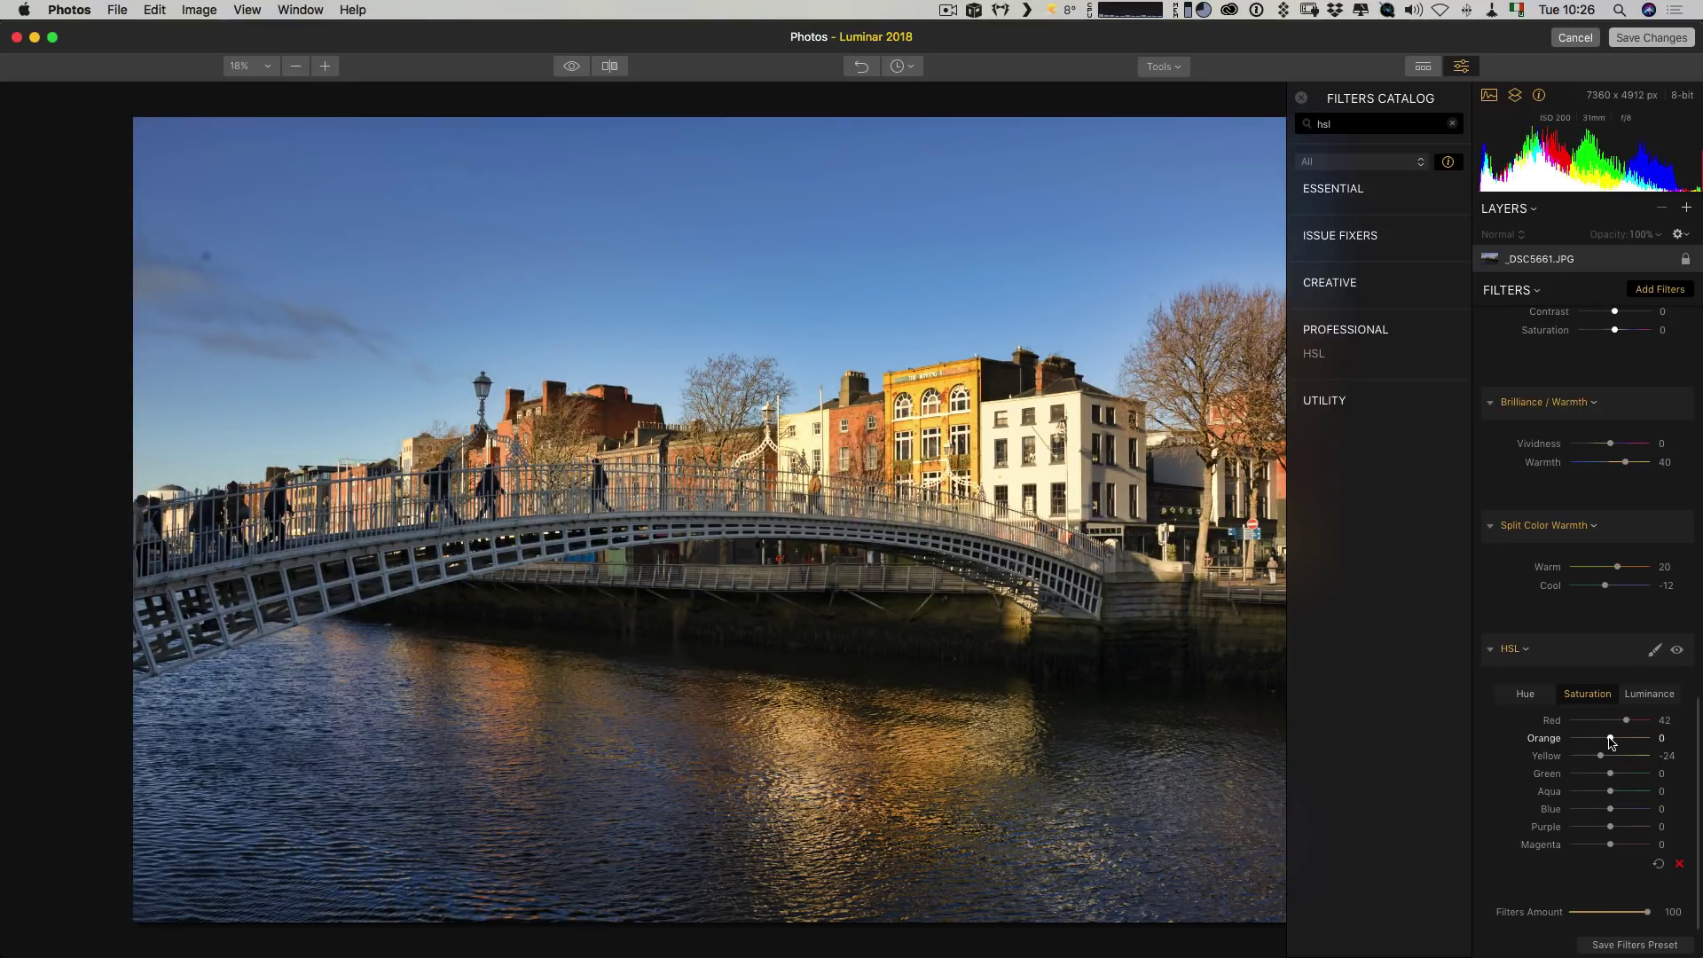
pyautogui.moveTo(1562, 649); pyautogui.dragTo(1574, 525)
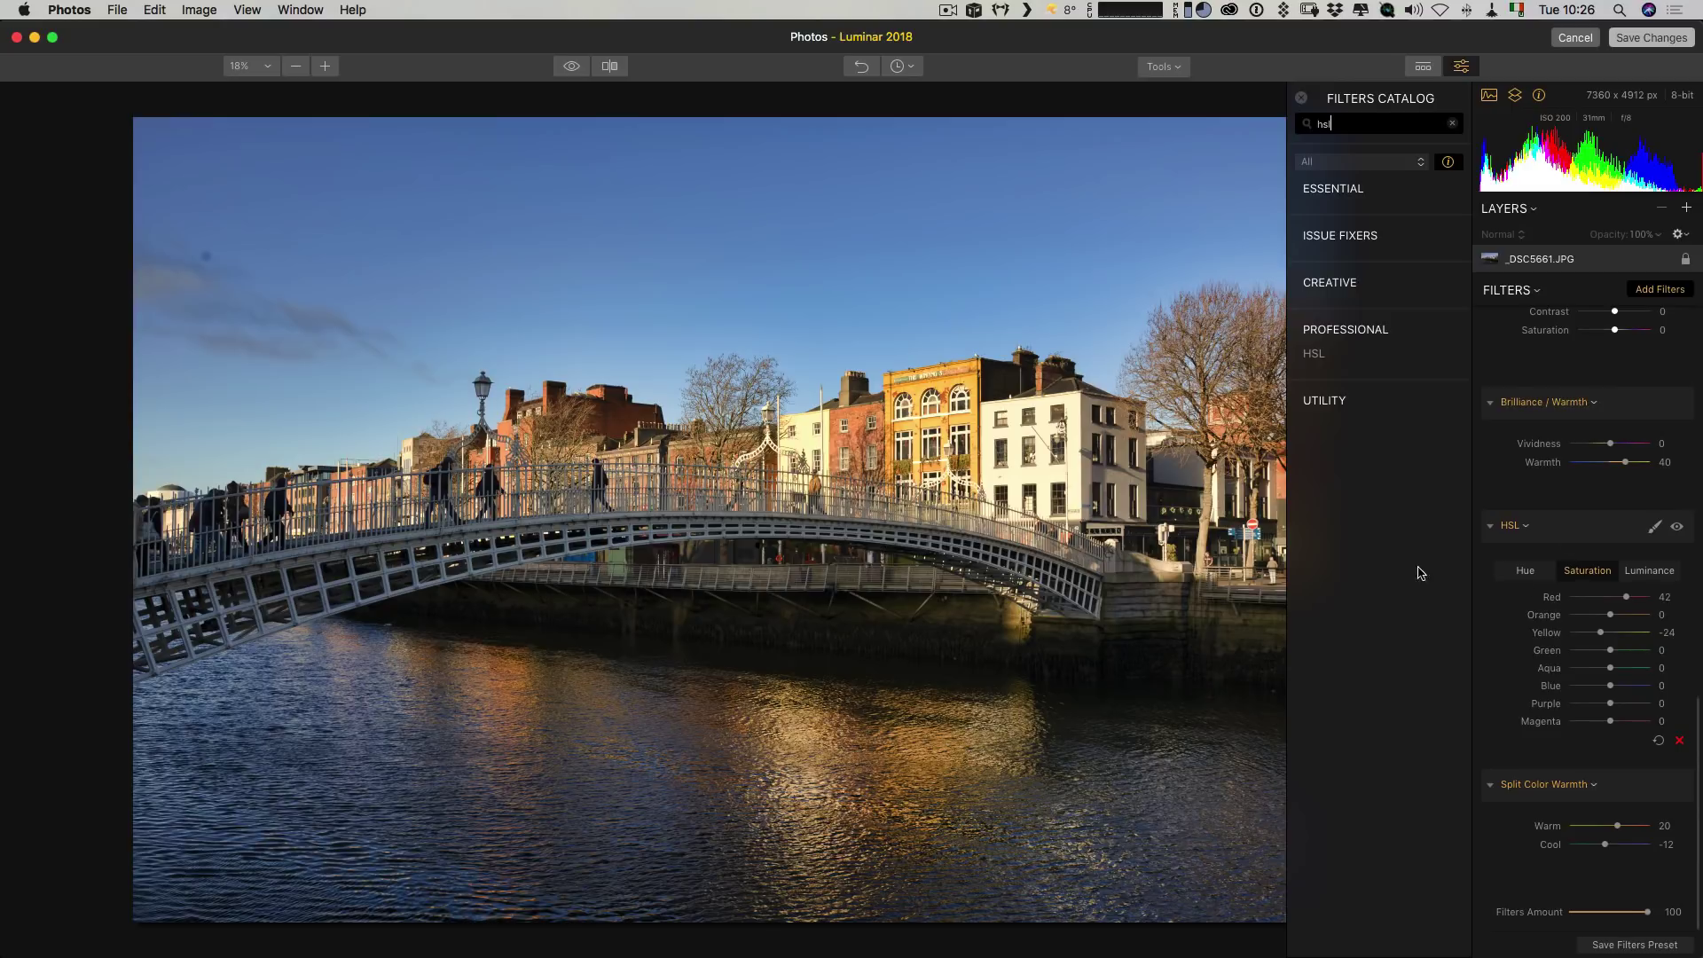
# Step: Search 'pola' and add a Polarizing Filter with Amount set to 24
pyautogui.click(1452, 124)
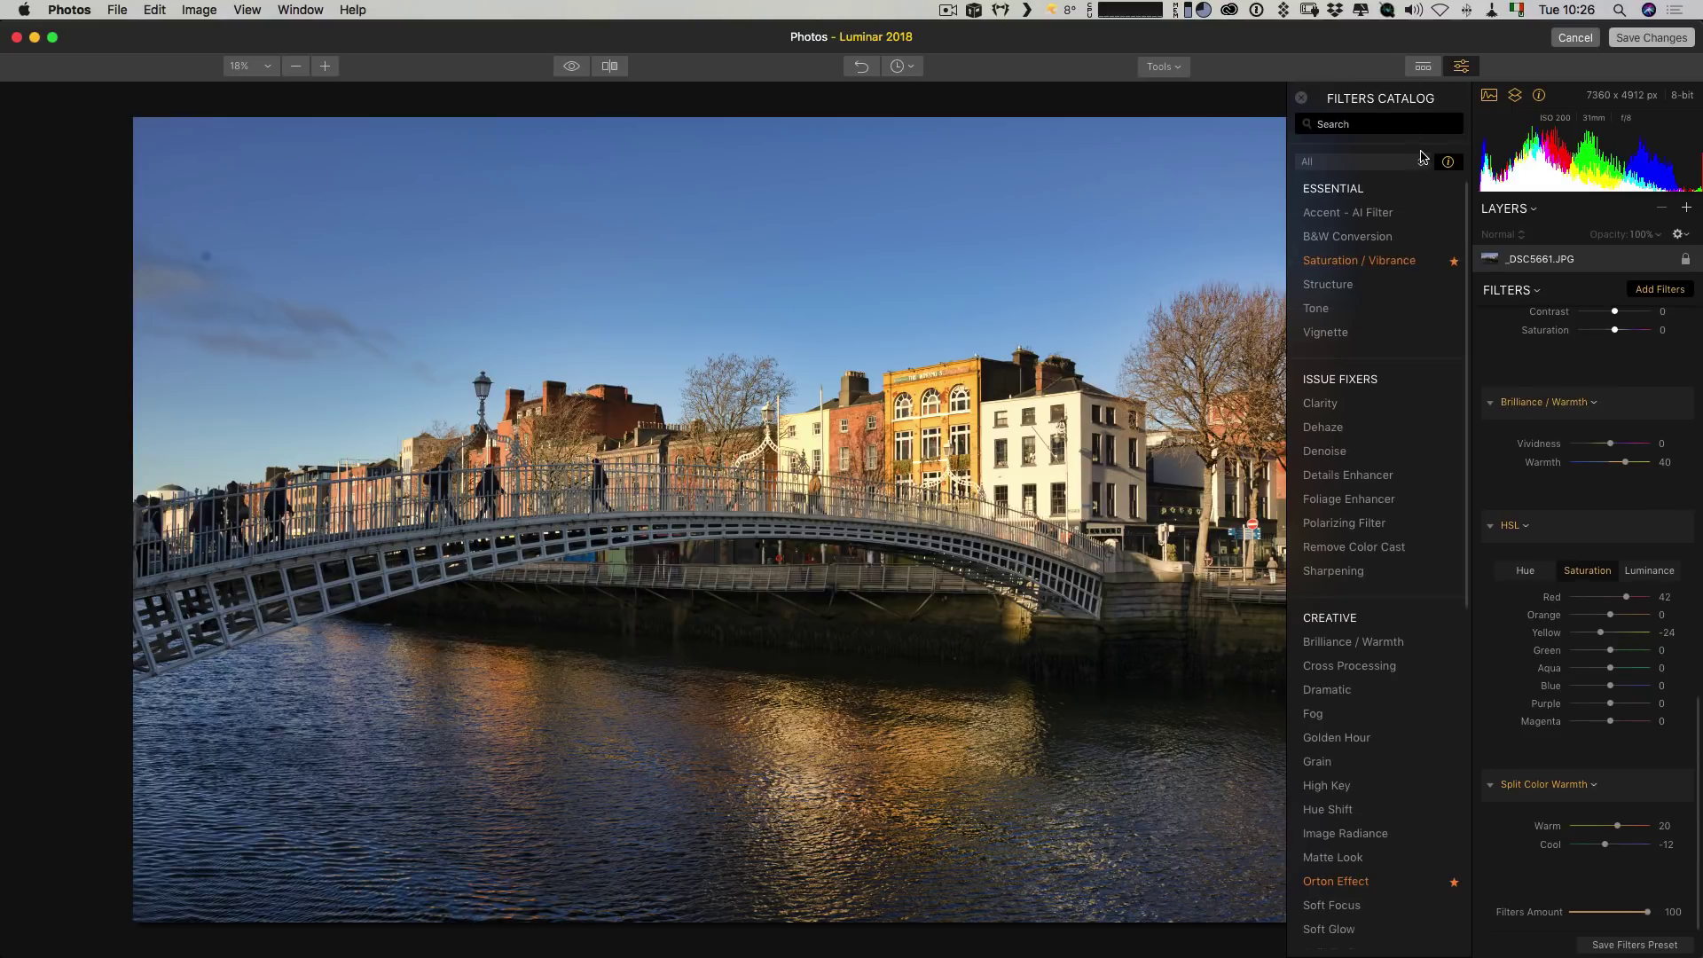
pyautogui.write('pola')
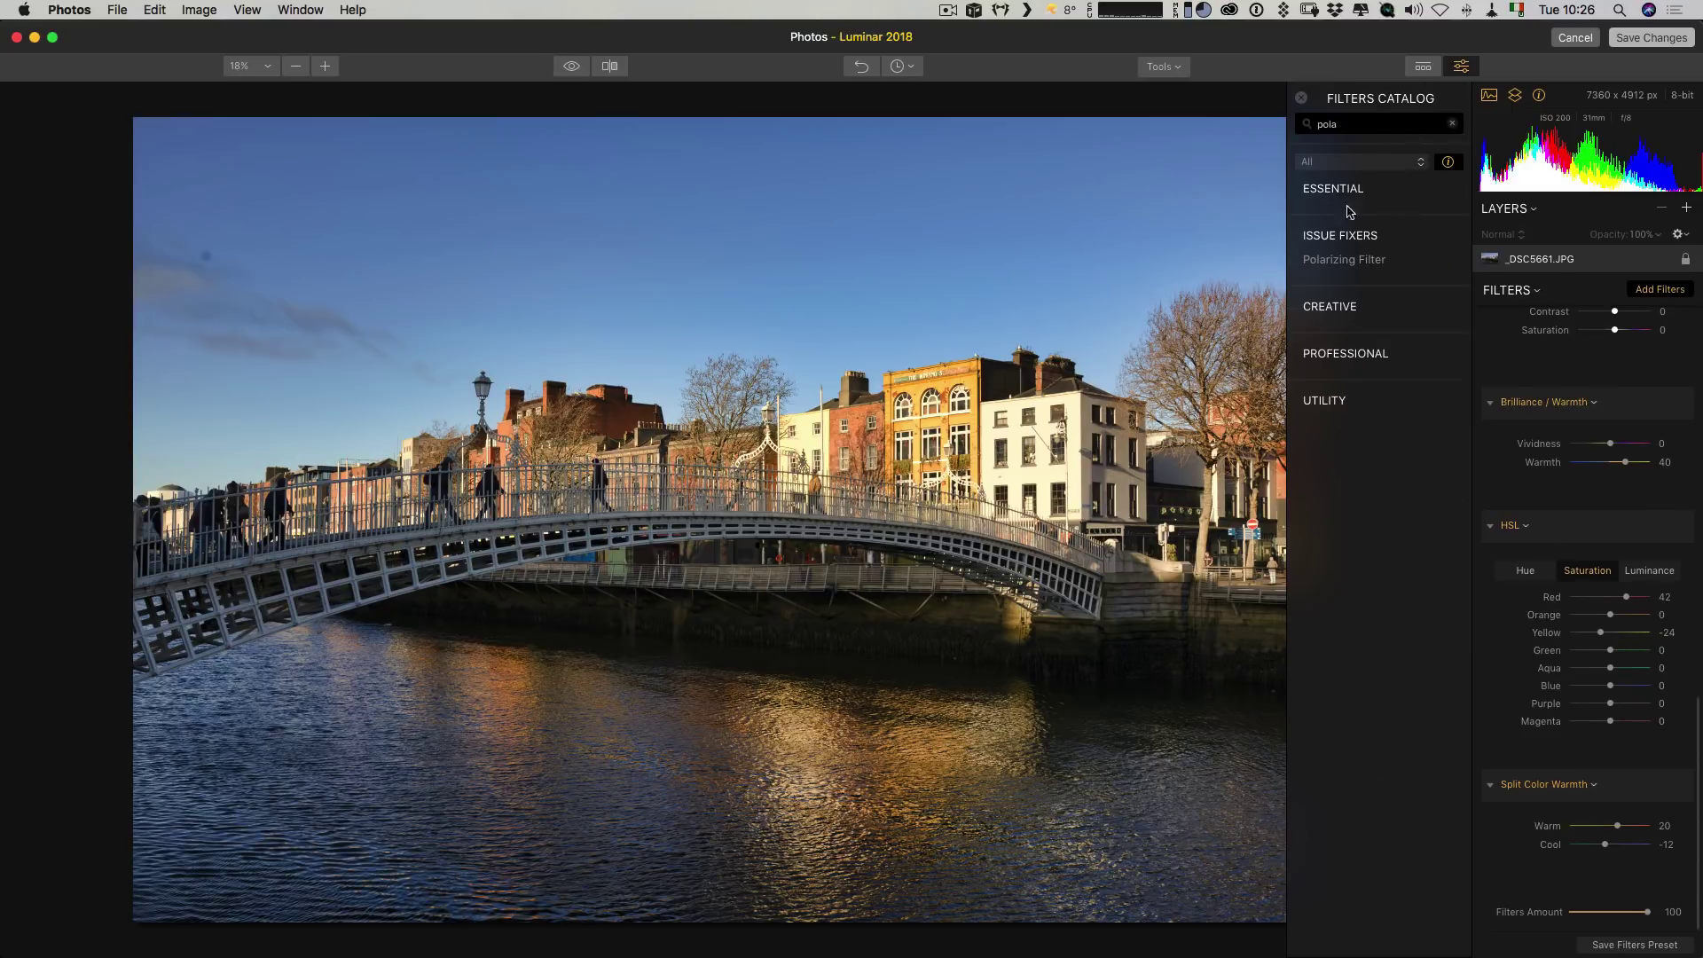
pyautogui.click(1340, 259)
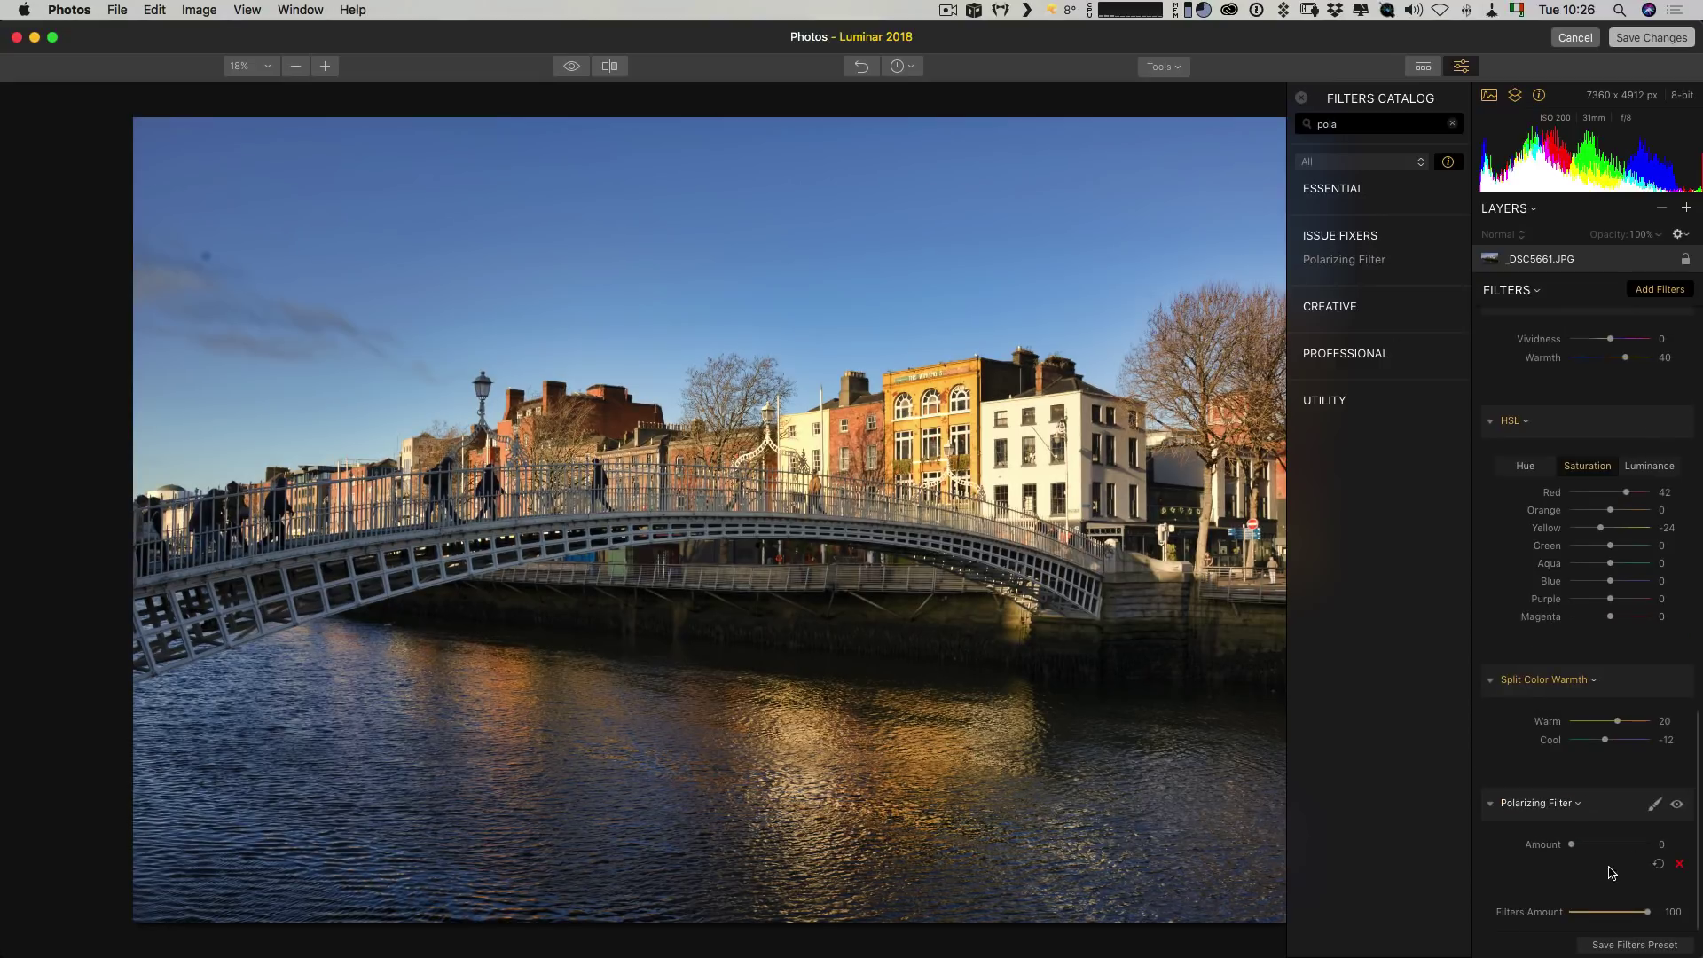
pyautogui.moveTo(1574, 846); pyautogui.dragTo(1595, 847)
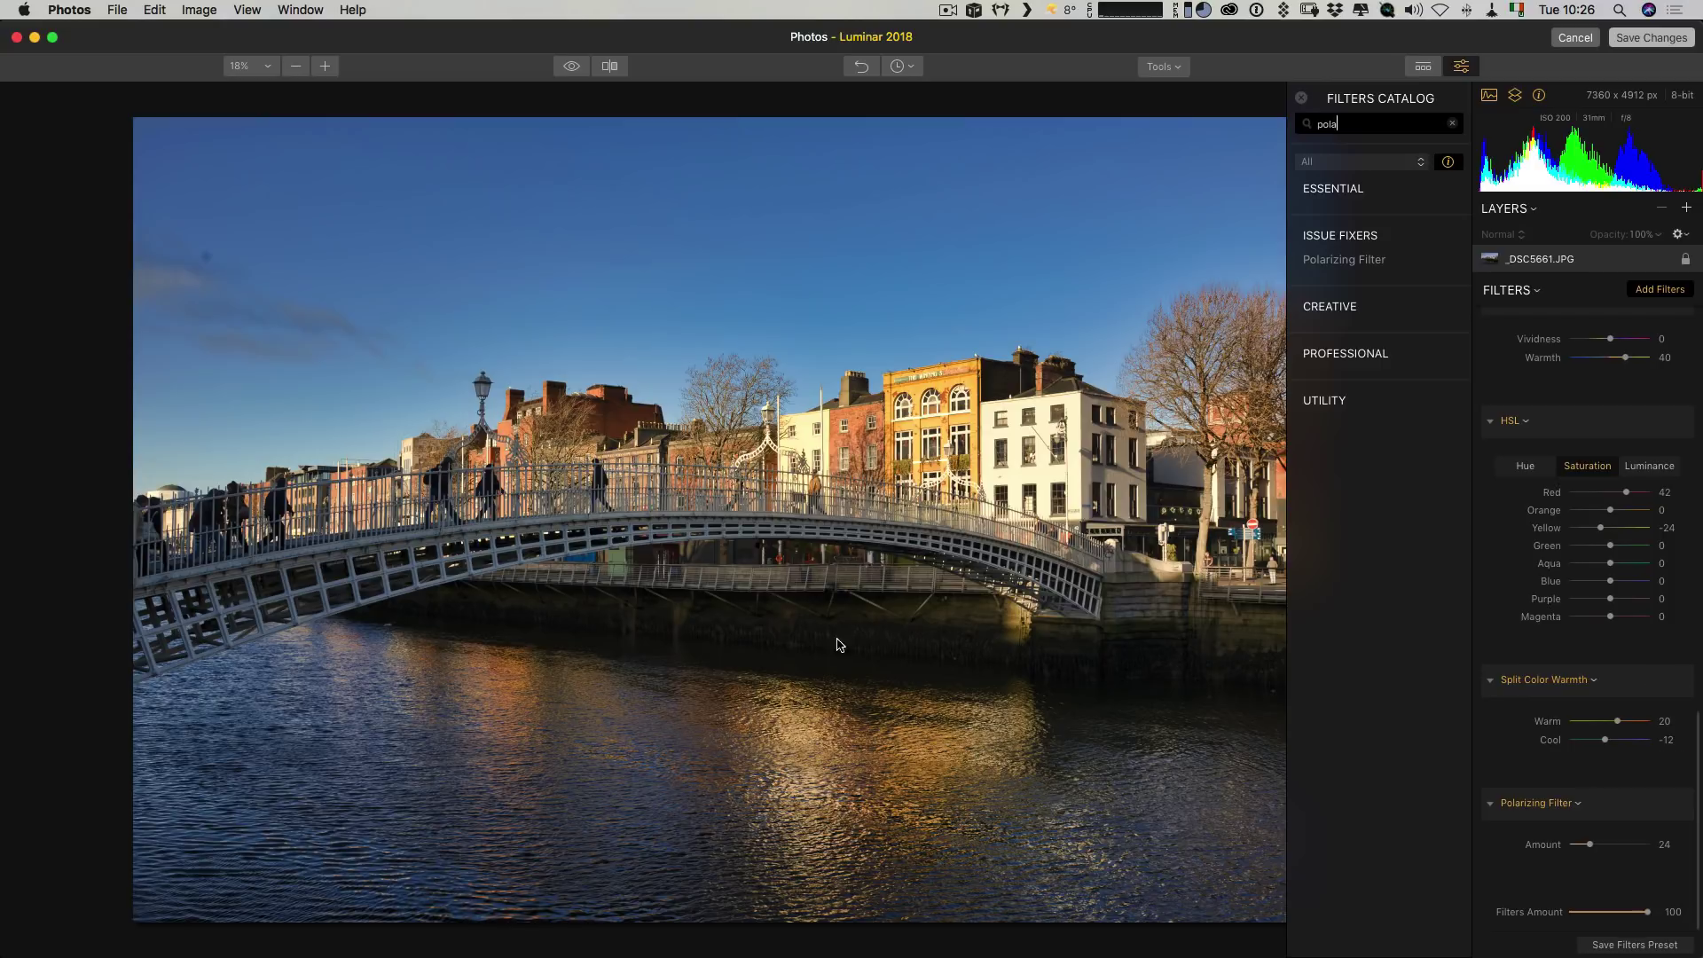
# Step: Add a Details Enhancer filter set to Small 11, Medium 11 and Large 10
pyautogui.click(1453, 123)
pyautogui.write('detail')
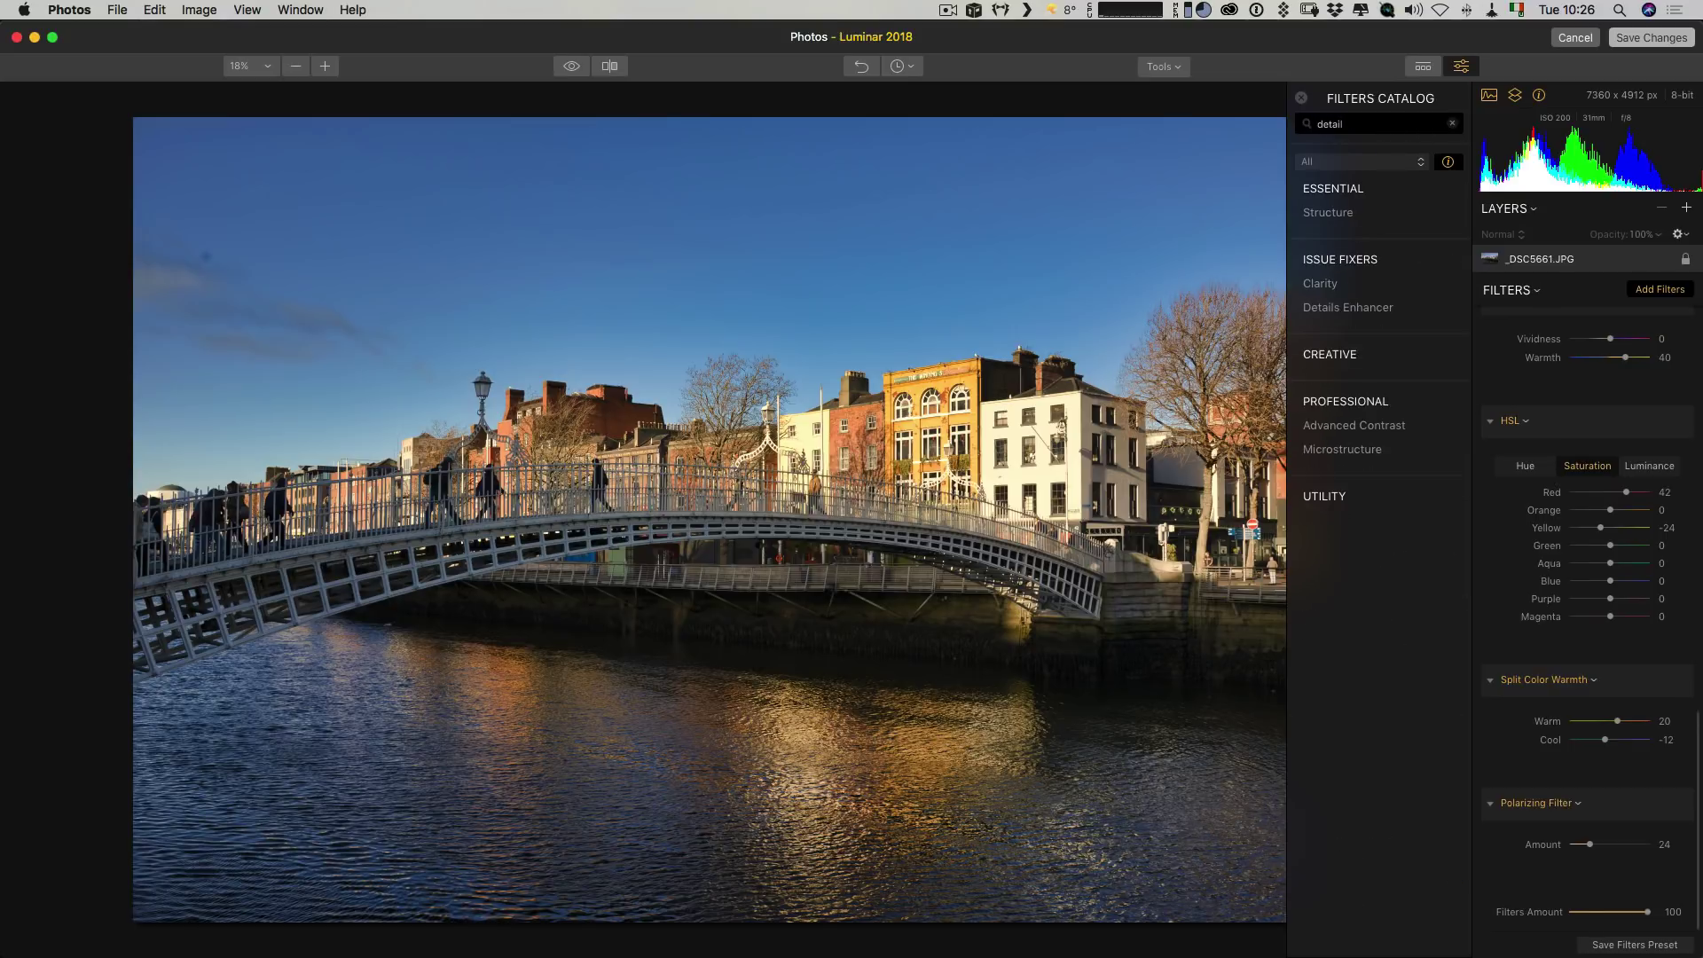
pyautogui.click(1362, 307)
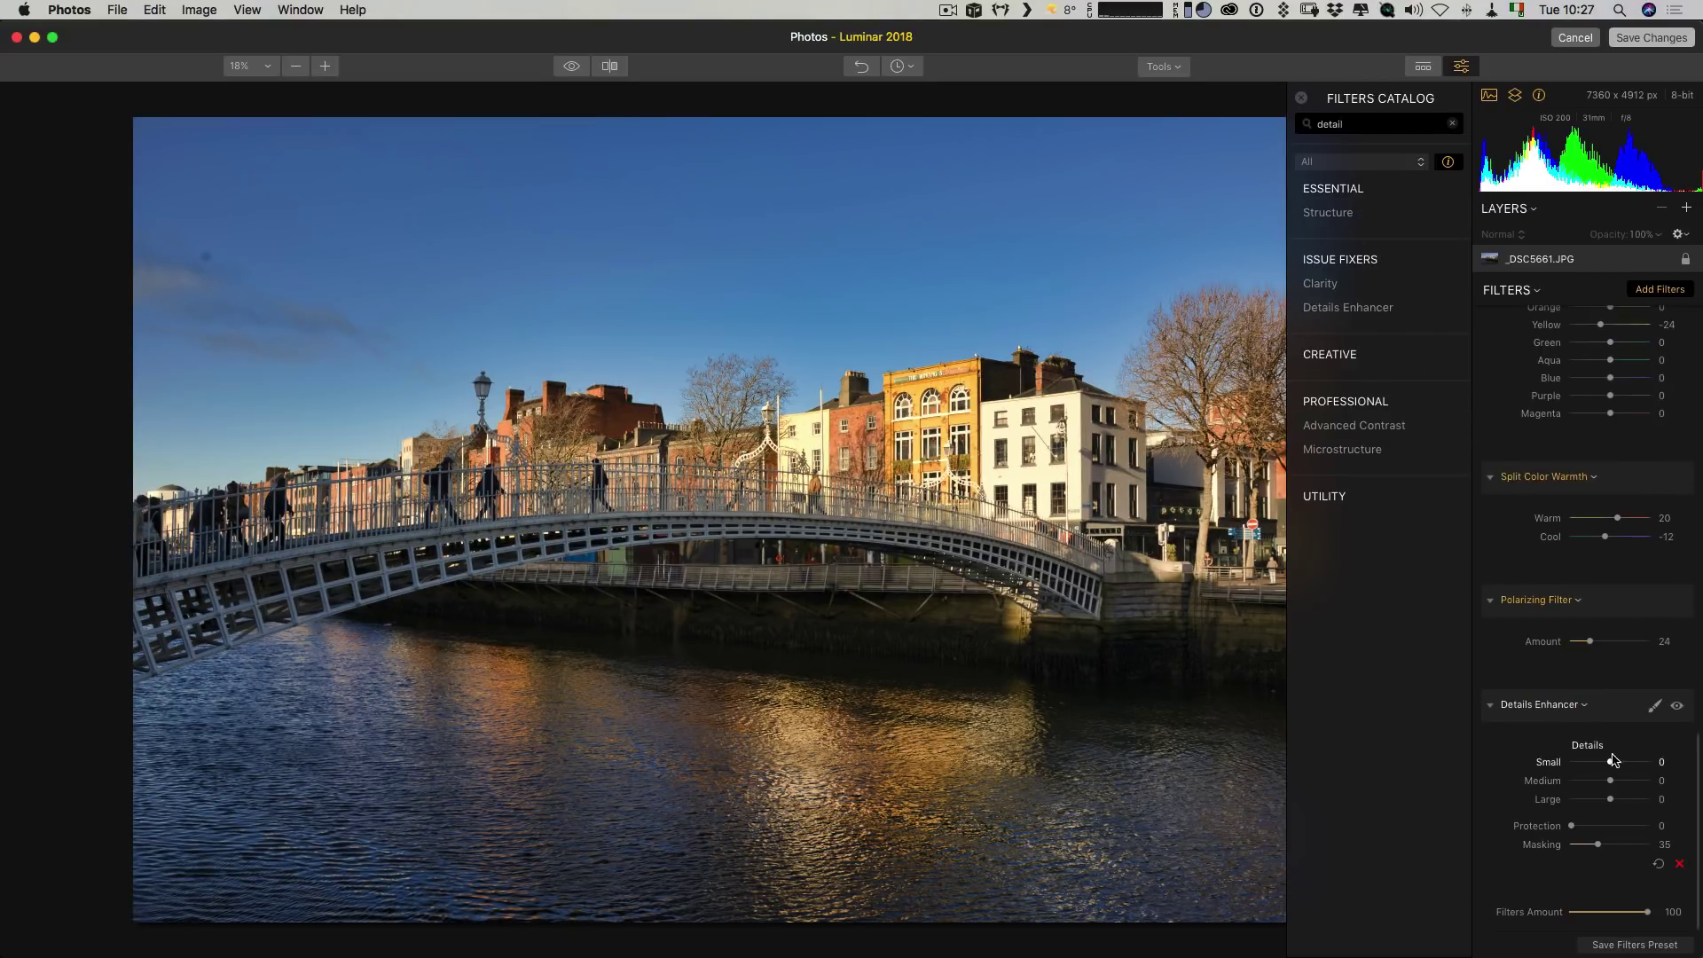
pyautogui.moveTo(1612, 761); pyautogui.dragTo(1615, 799)
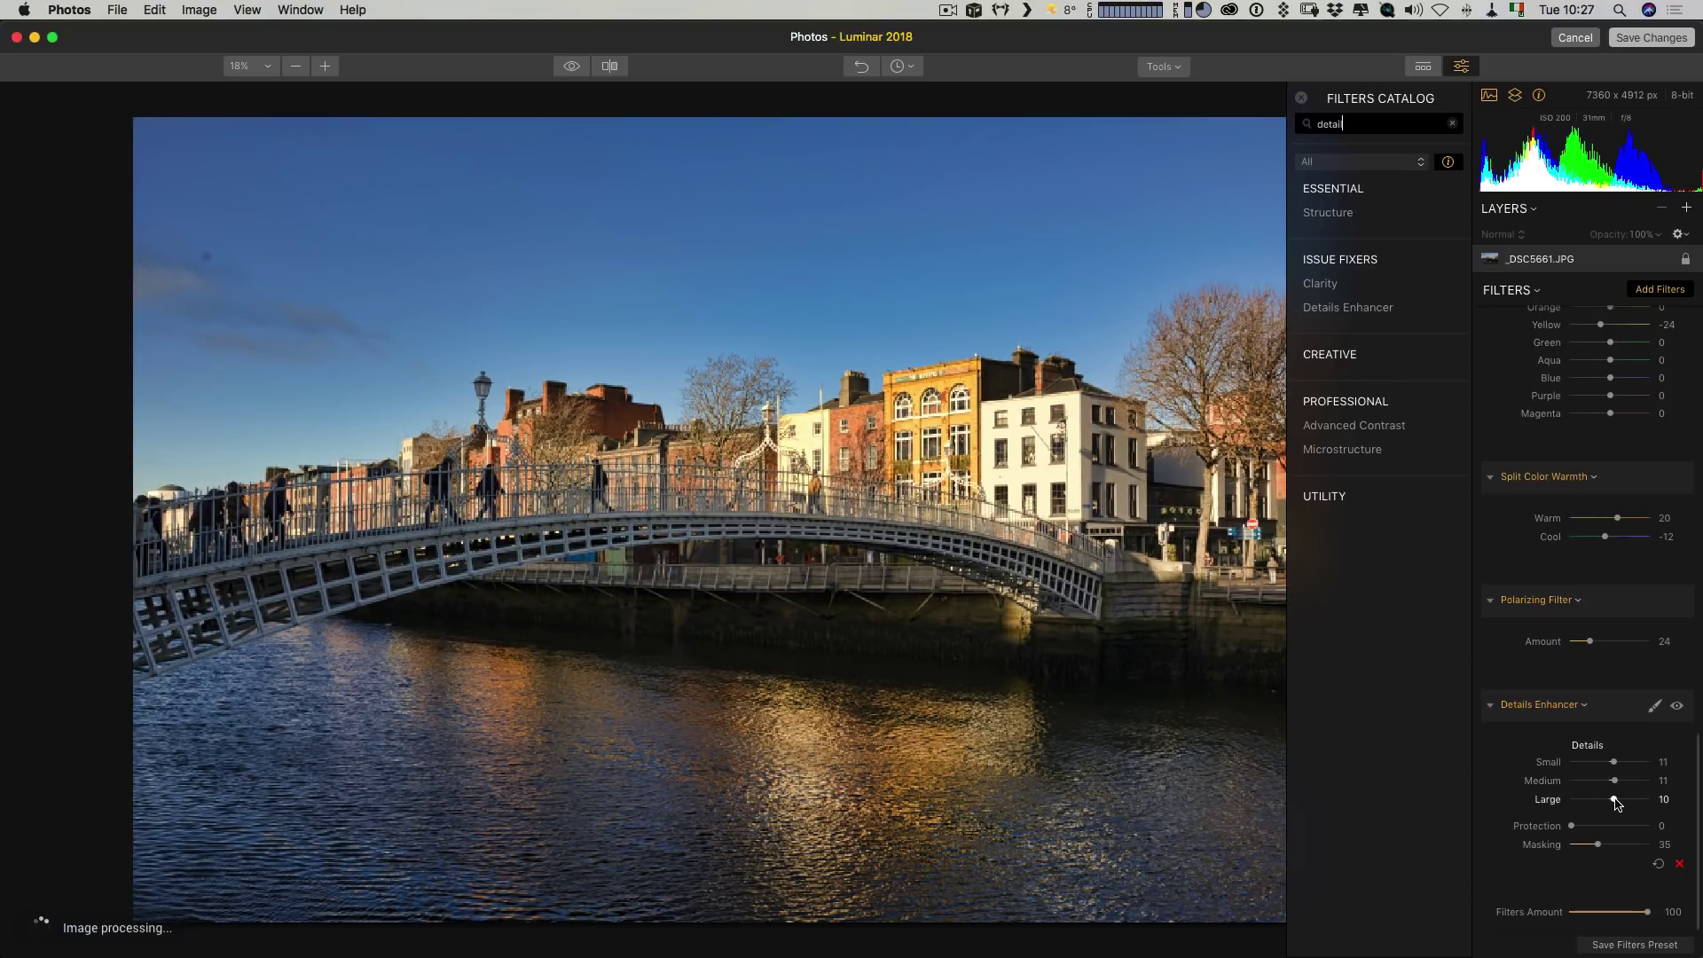
# Step: Zoom the photo to 100% and pan over the yellow building to inspect detail
pyautogui.click(816, 457)
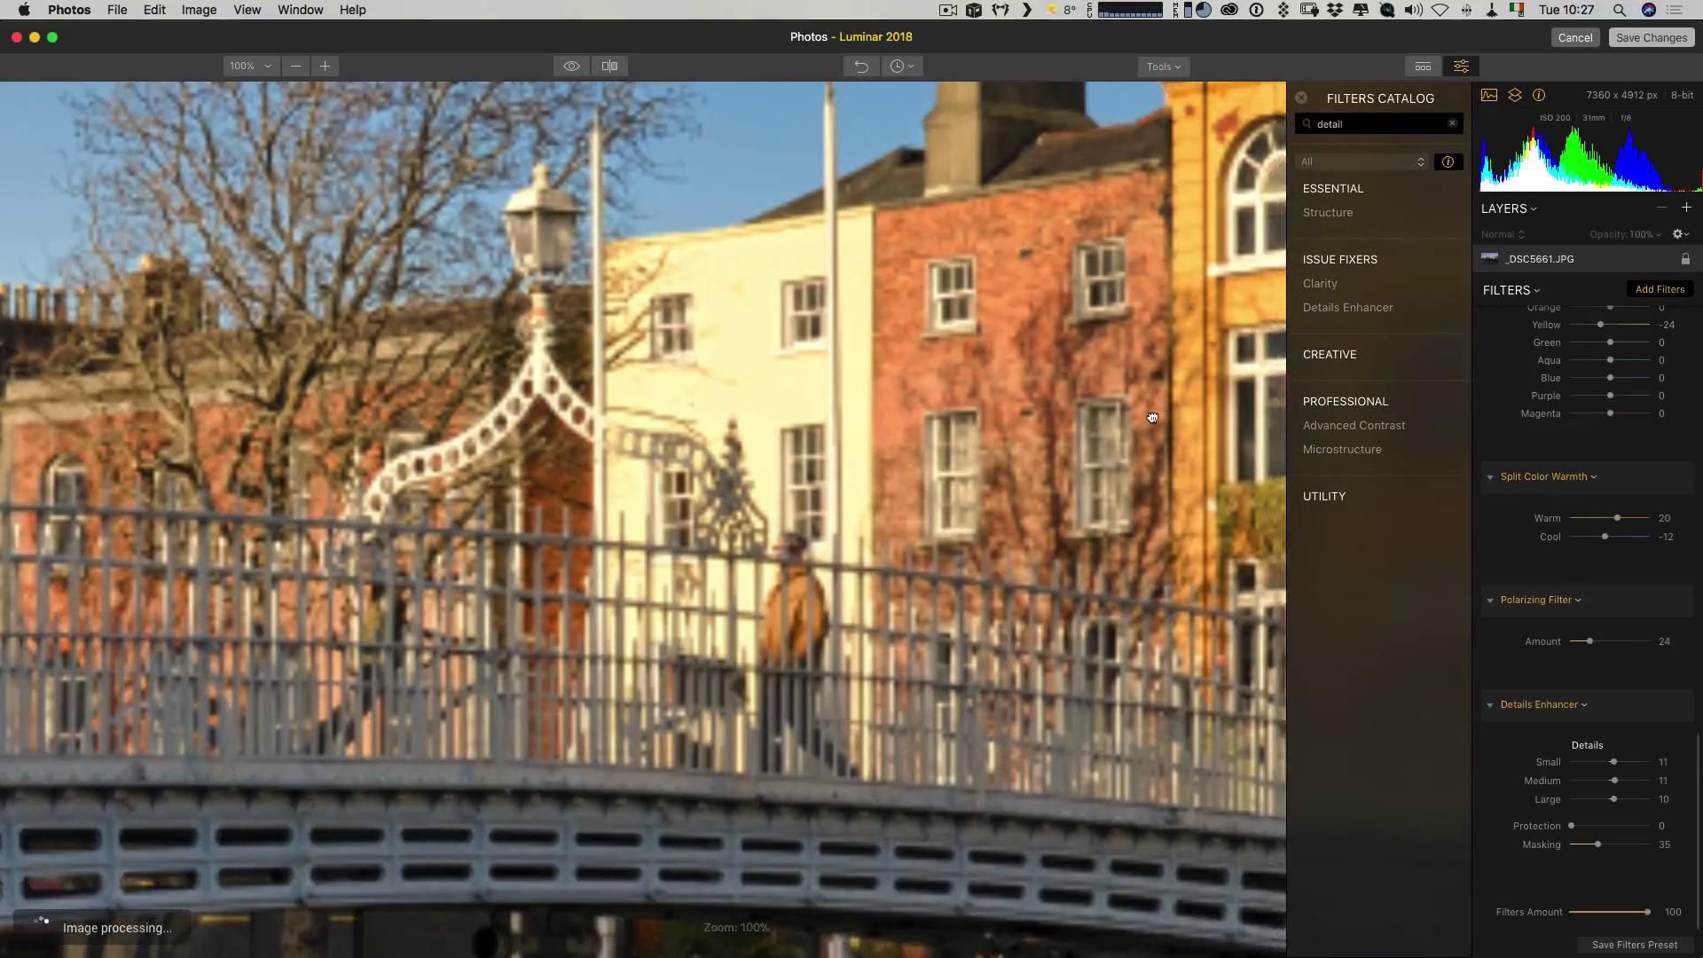
pyautogui.moveTo(816, 457); pyautogui.dragTo(450, 368)
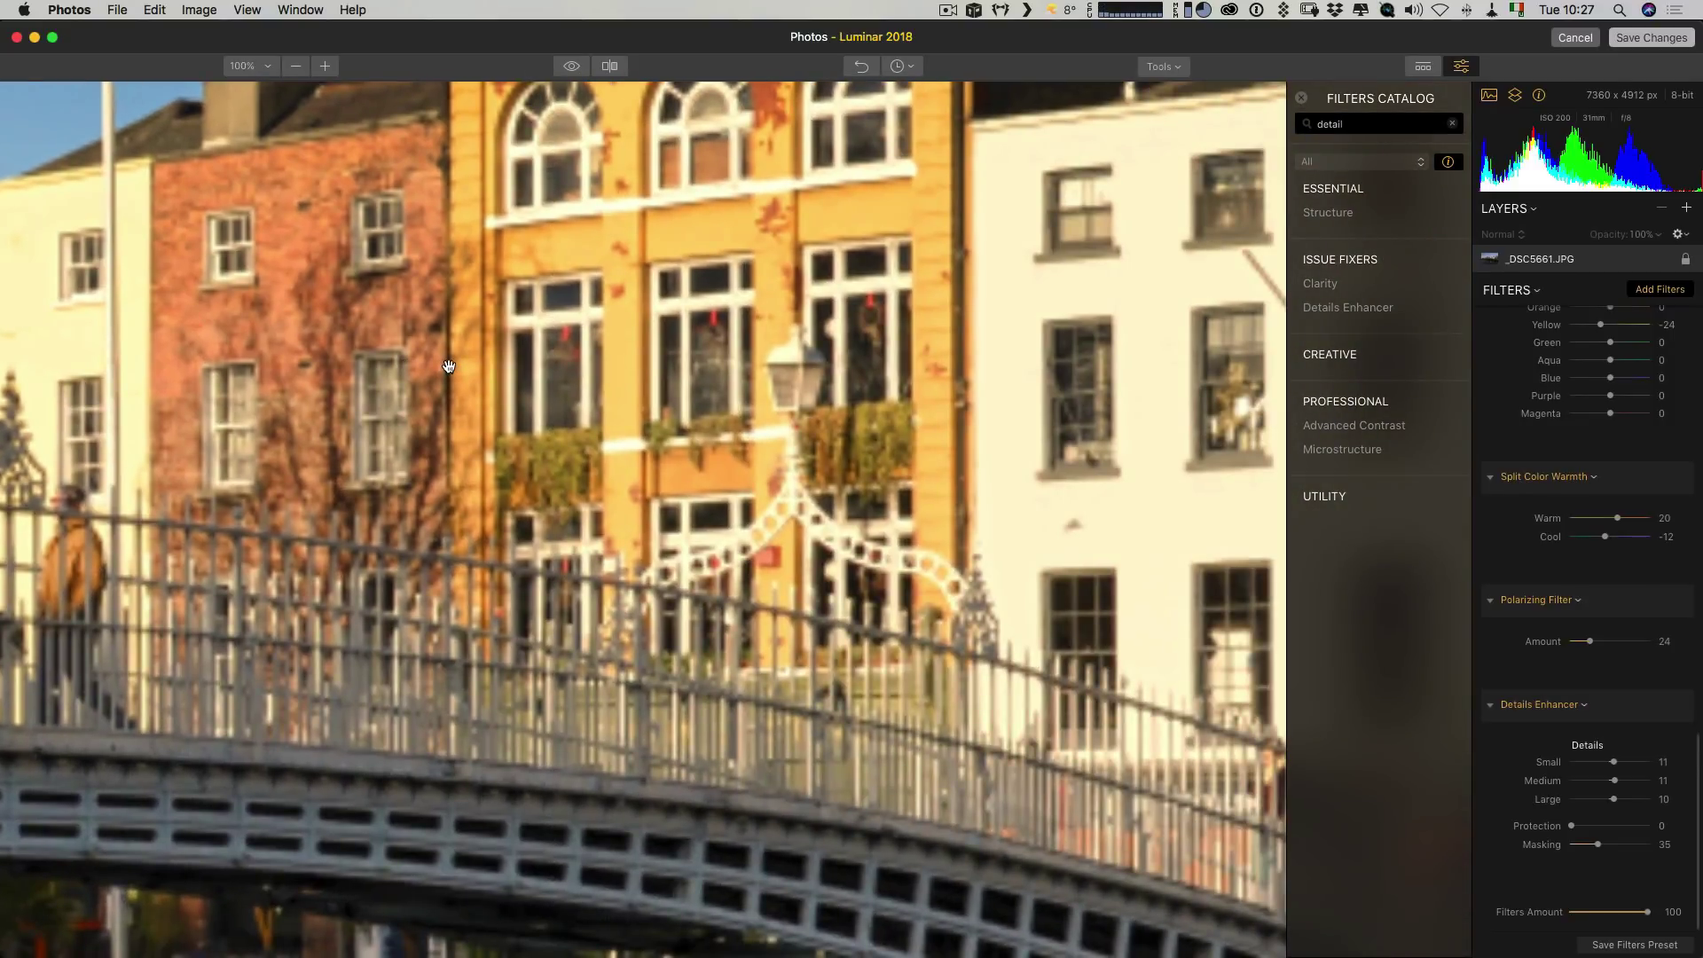
pyautogui.moveTo(979, 320); pyautogui.dragTo(625, 543)
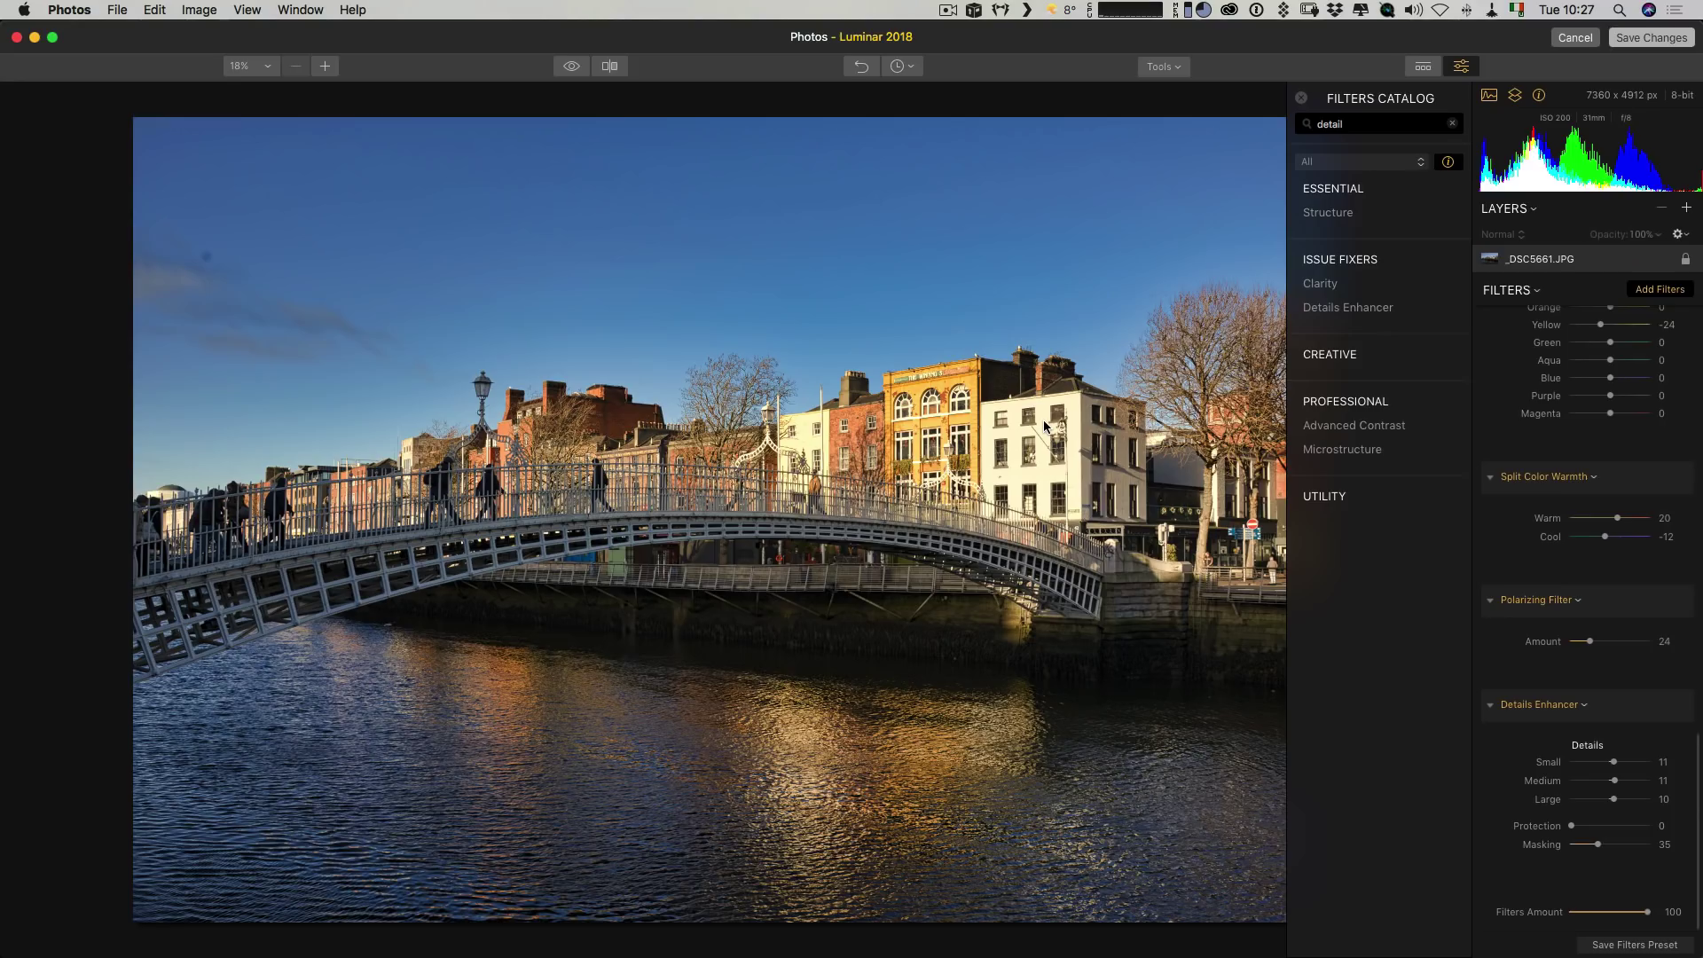
# Step: Add a Vignette filter with Amount -52, Size 31, Roundness -35 and Feather 80
pyautogui.doubleClick(1456, 128)
pyautogui.press('BackSpace')
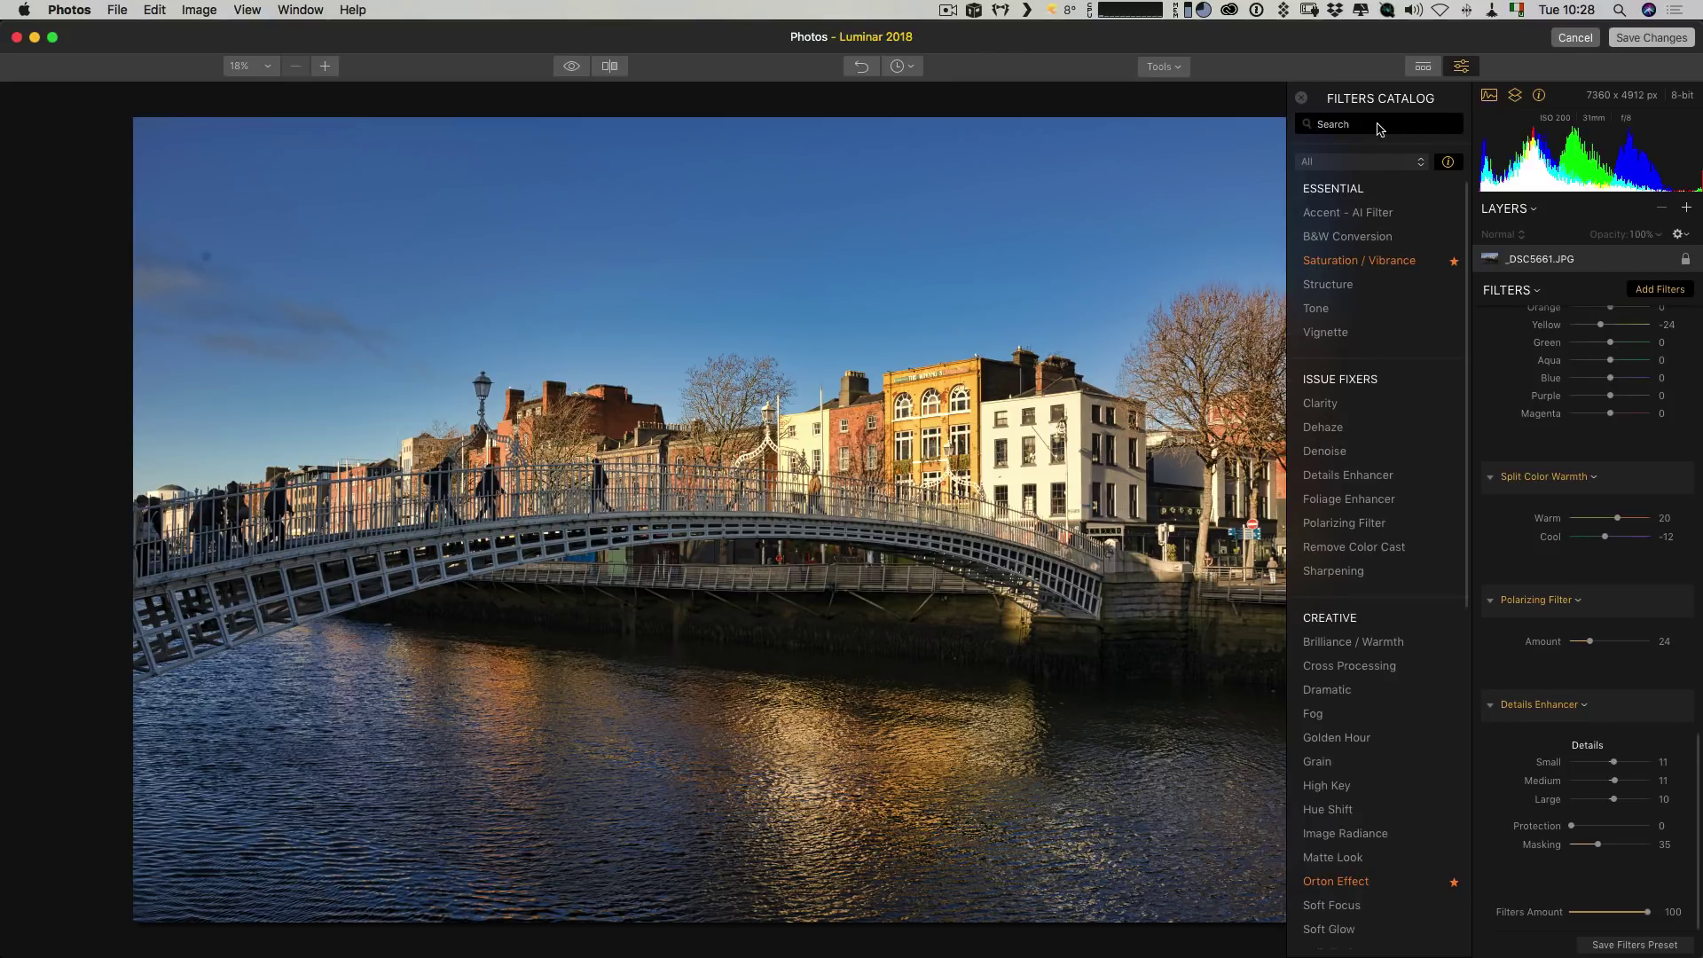
pyautogui.write('vign')
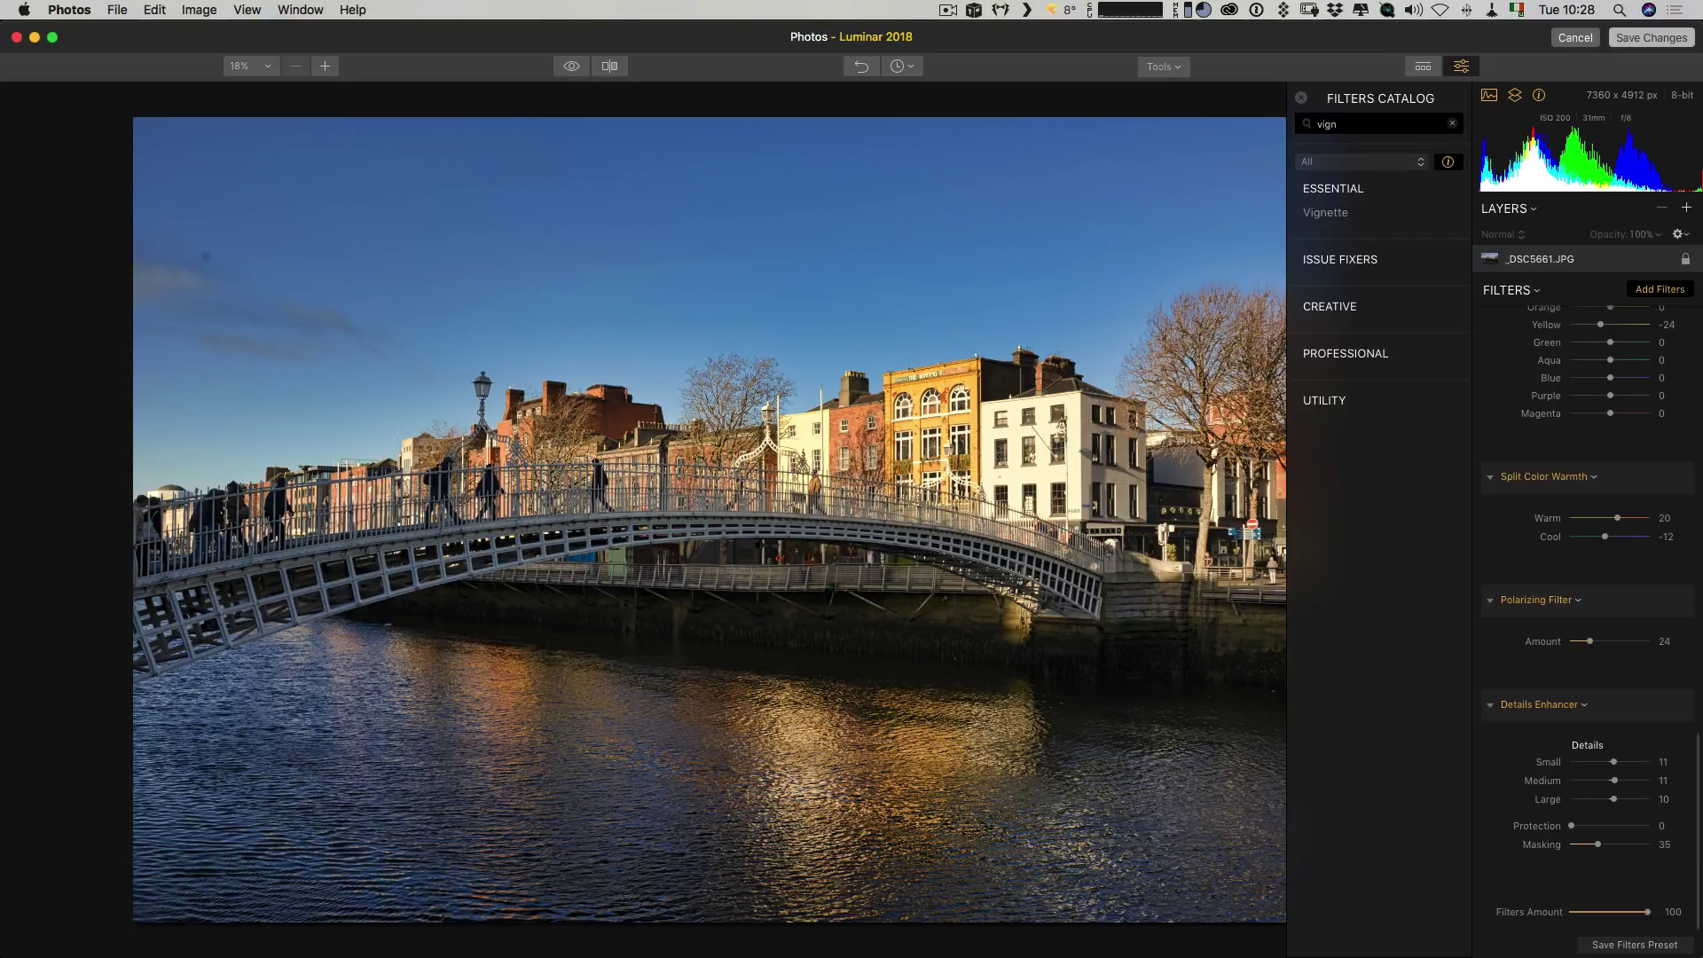
pyautogui.click(1326, 213)
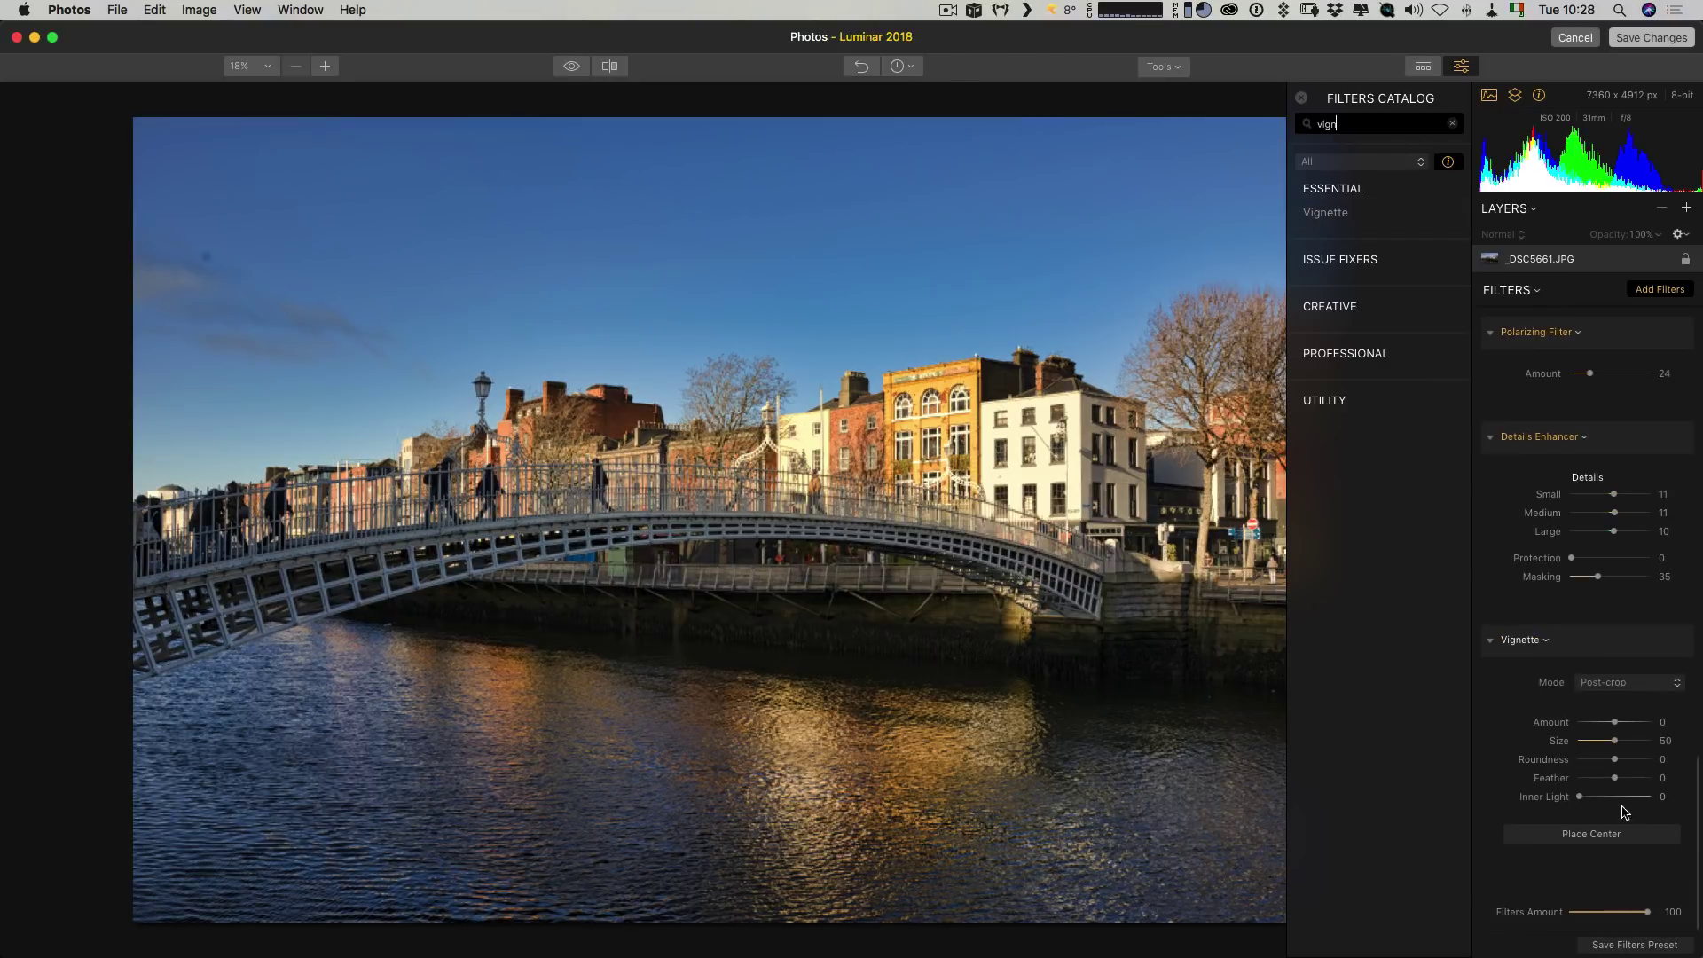
pyautogui.moveTo(1614, 722)
pyautogui.mouseDown()
pyautogui.moveTo(1596, 724)
pyautogui.moveTo(1609, 760)
pyautogui.moveTo(1588, 761)
pyautogui.moveTo(1650, 784)
pyautogui.mouseUp()
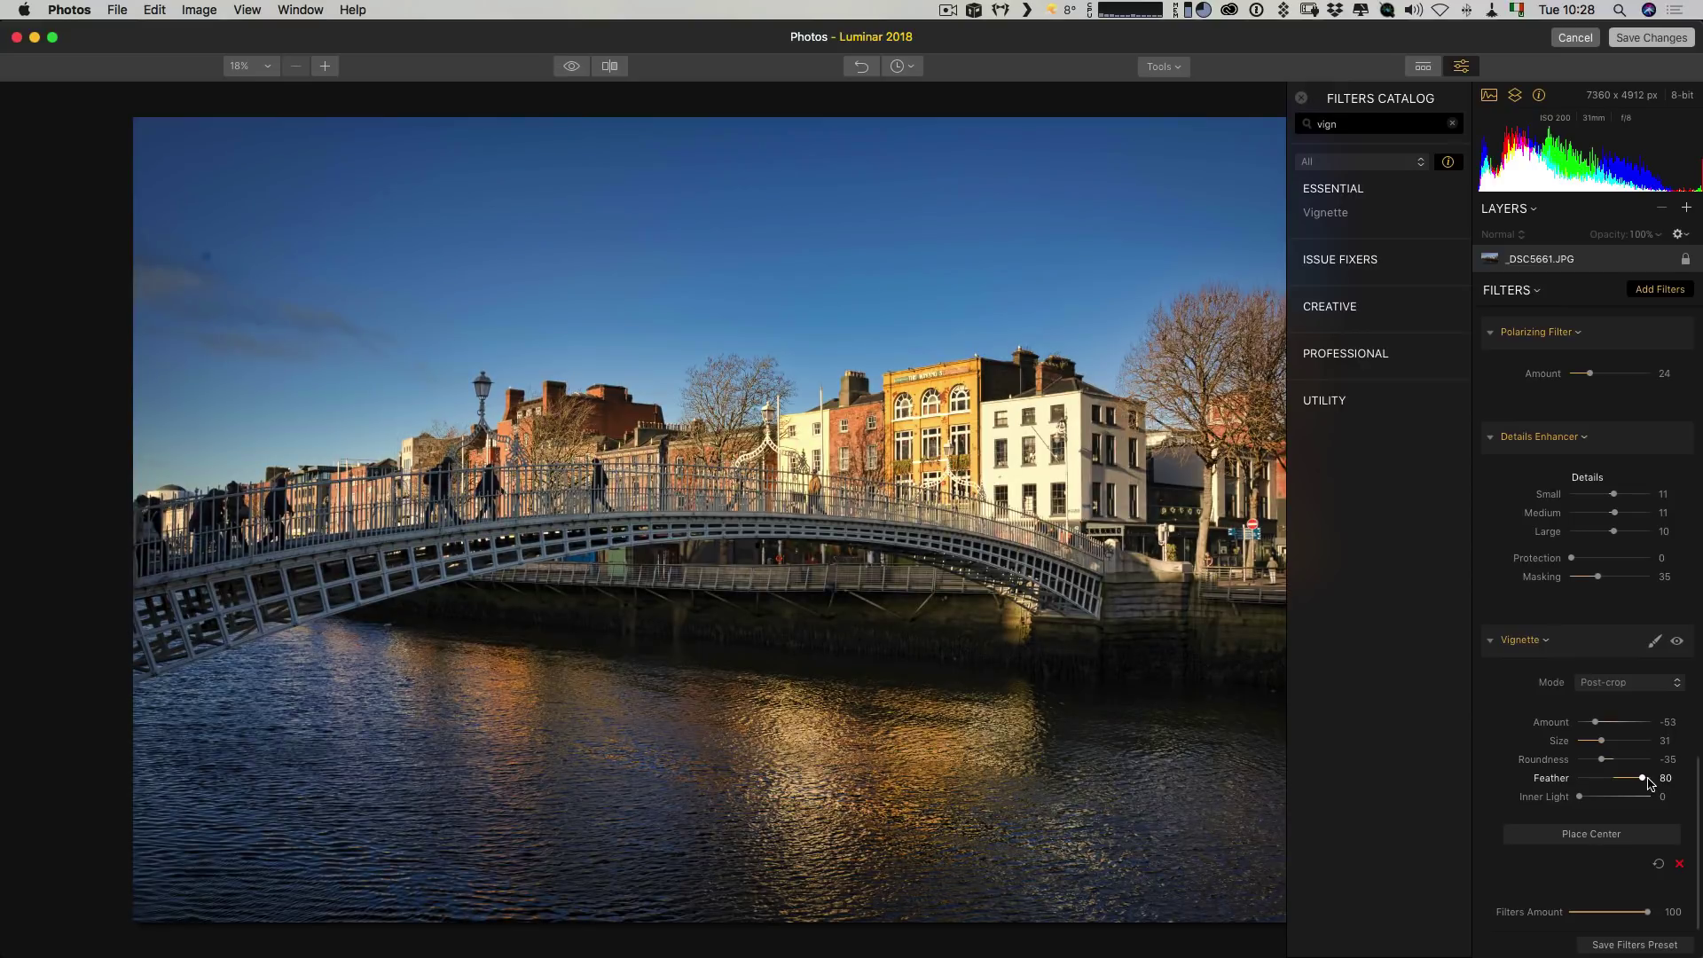
pyautogui.moveTo(1595, 722); pyautogui.dragTo(1599, 726)
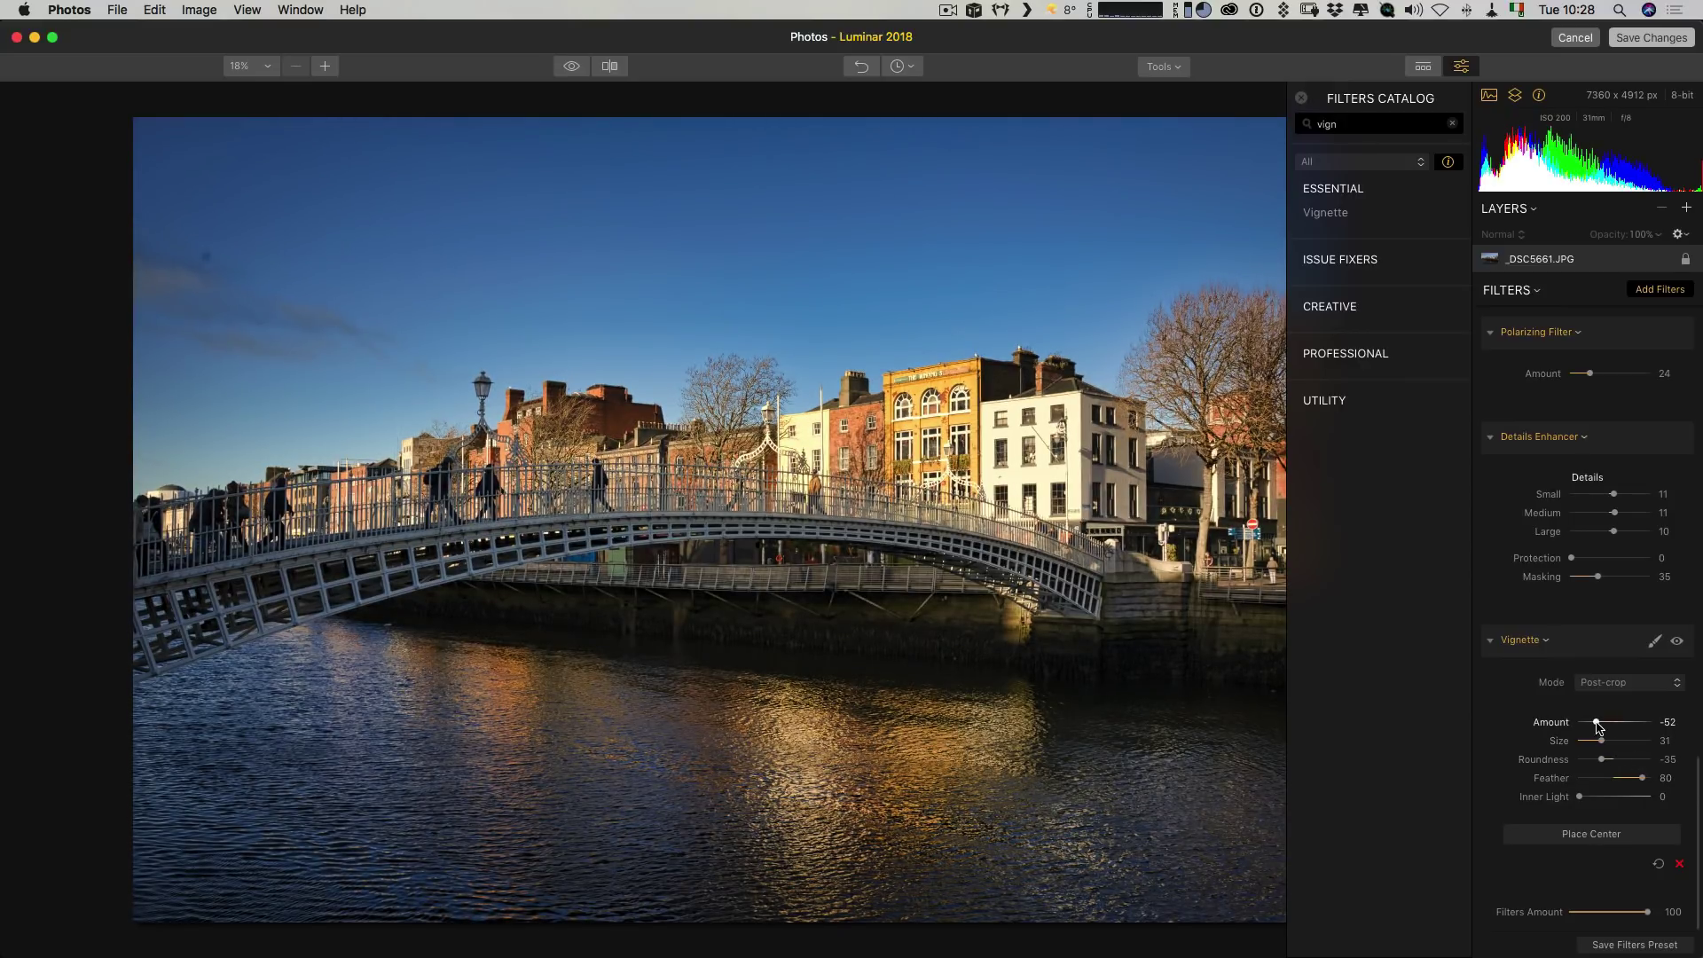
# Step: Switch back and forth between Safari's reference Dublin photo and the Luminar edit to compare them
pyautogui.press('super+Tab')
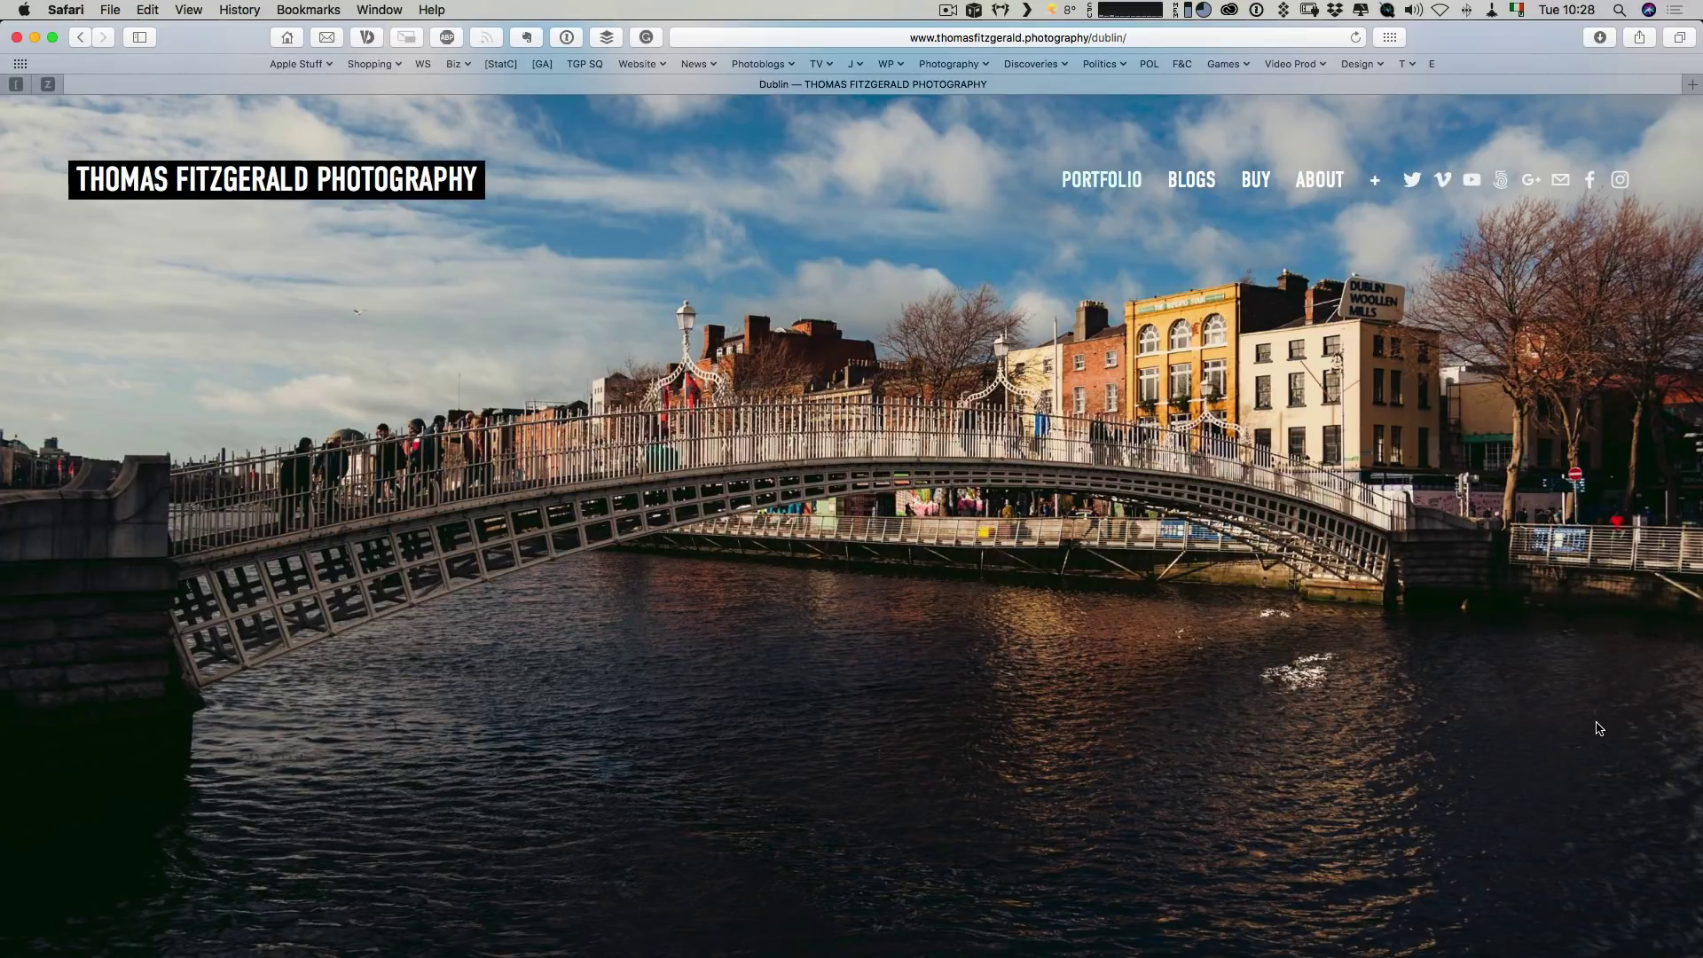
pyautogui.press('super+Tab')
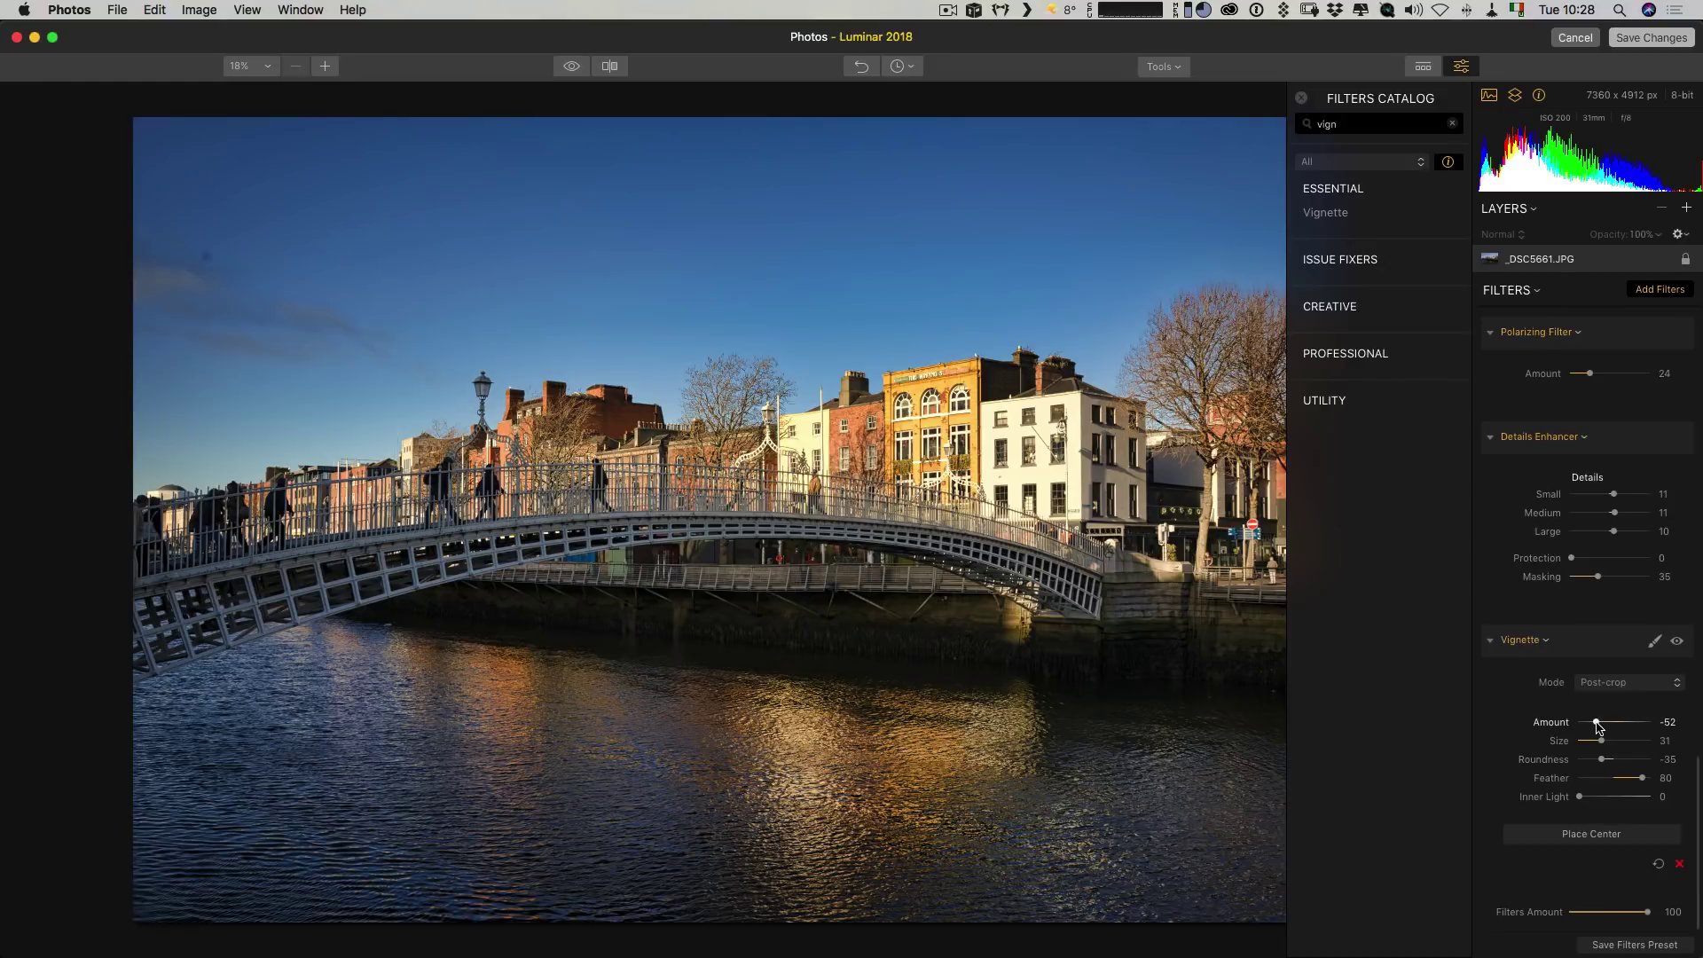
pyautogui.press('super+Tab')
pyautogui.press('super+Tab')
pyautogui.press('super+Tab')
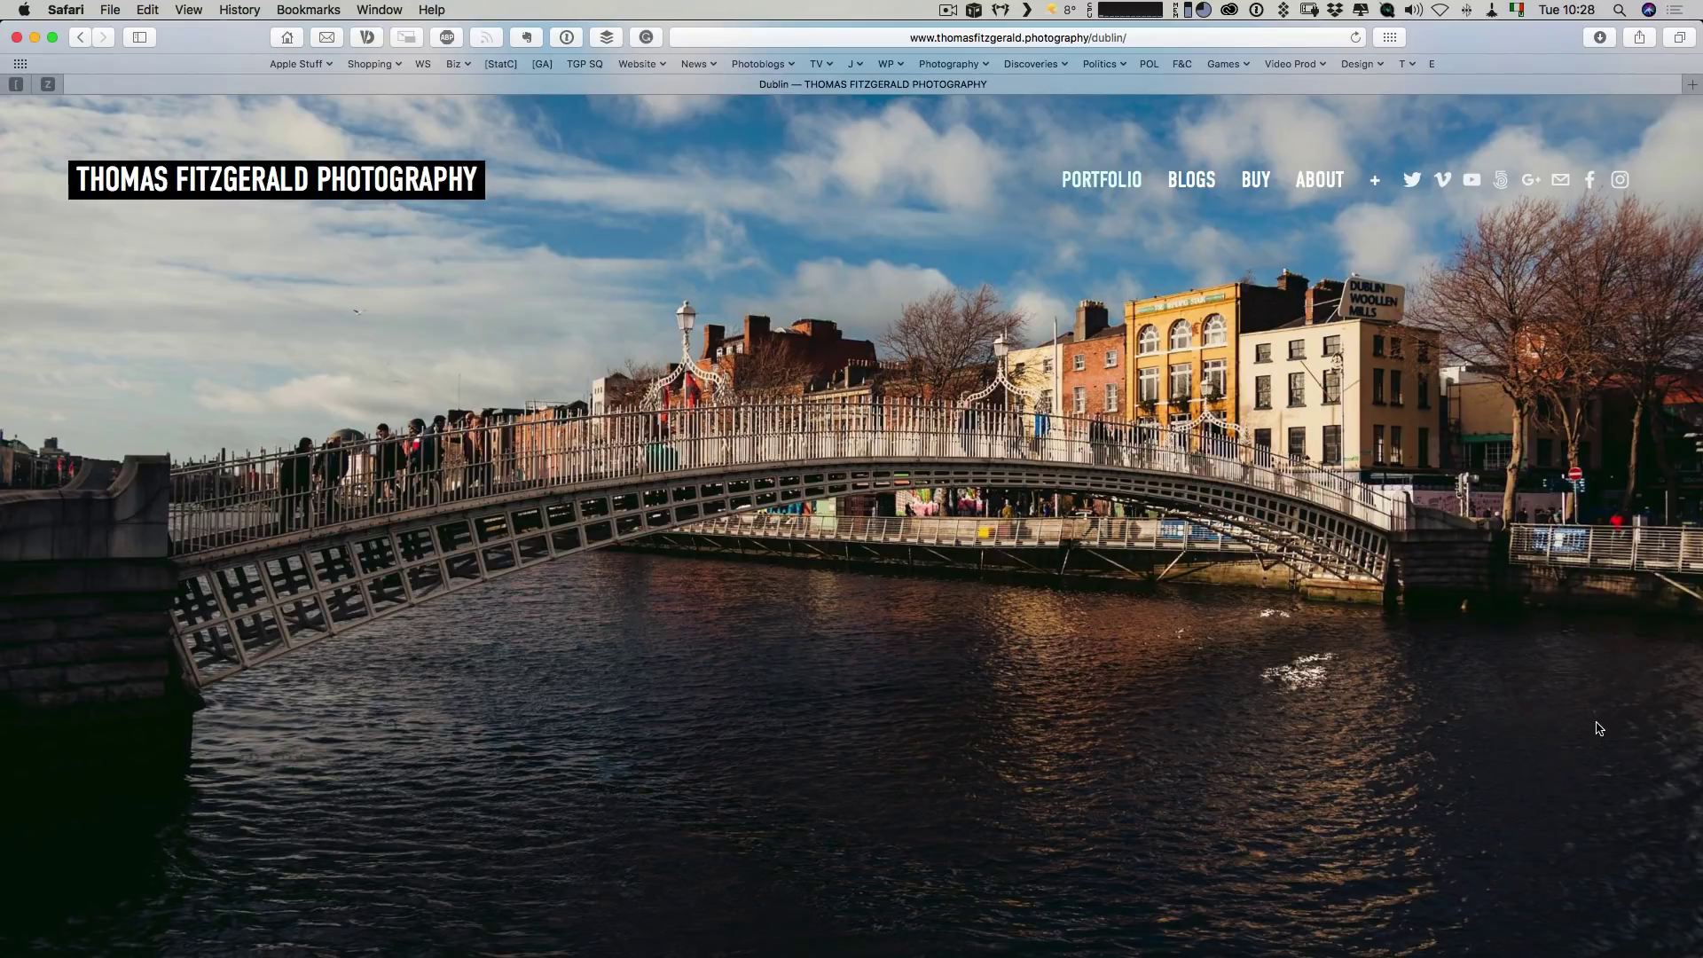
pyautogui.press('super+Tab')
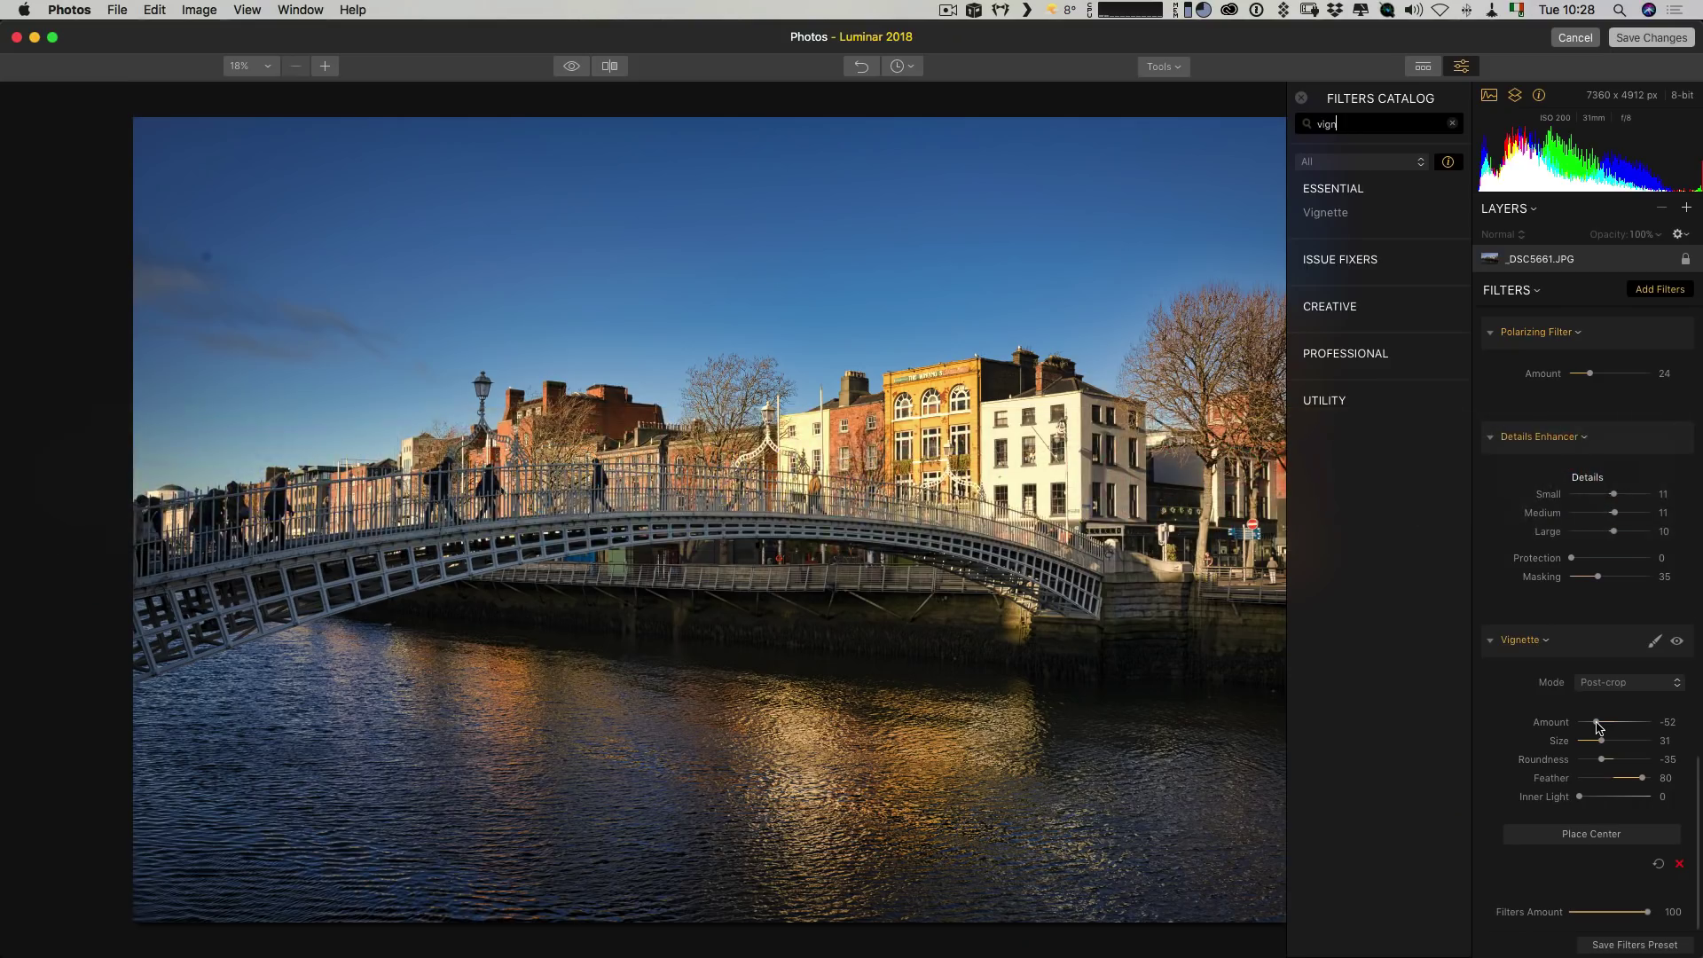
pyautogui.press('super+Tab')
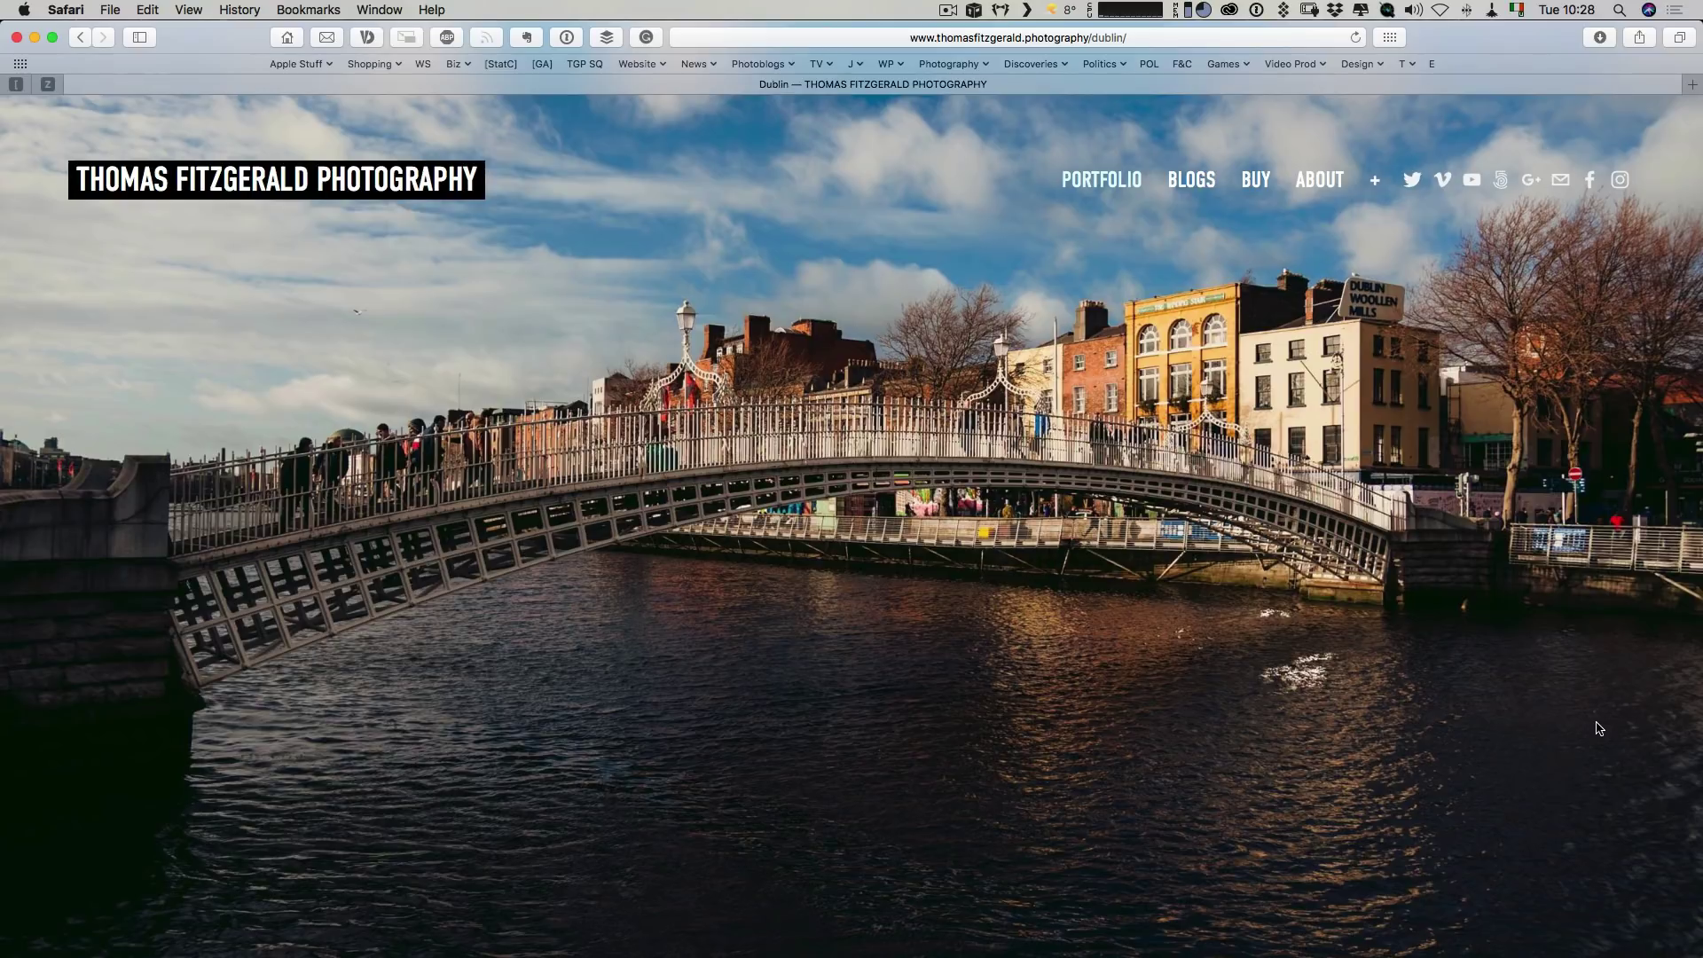
pyautogui.press('super+Tab')
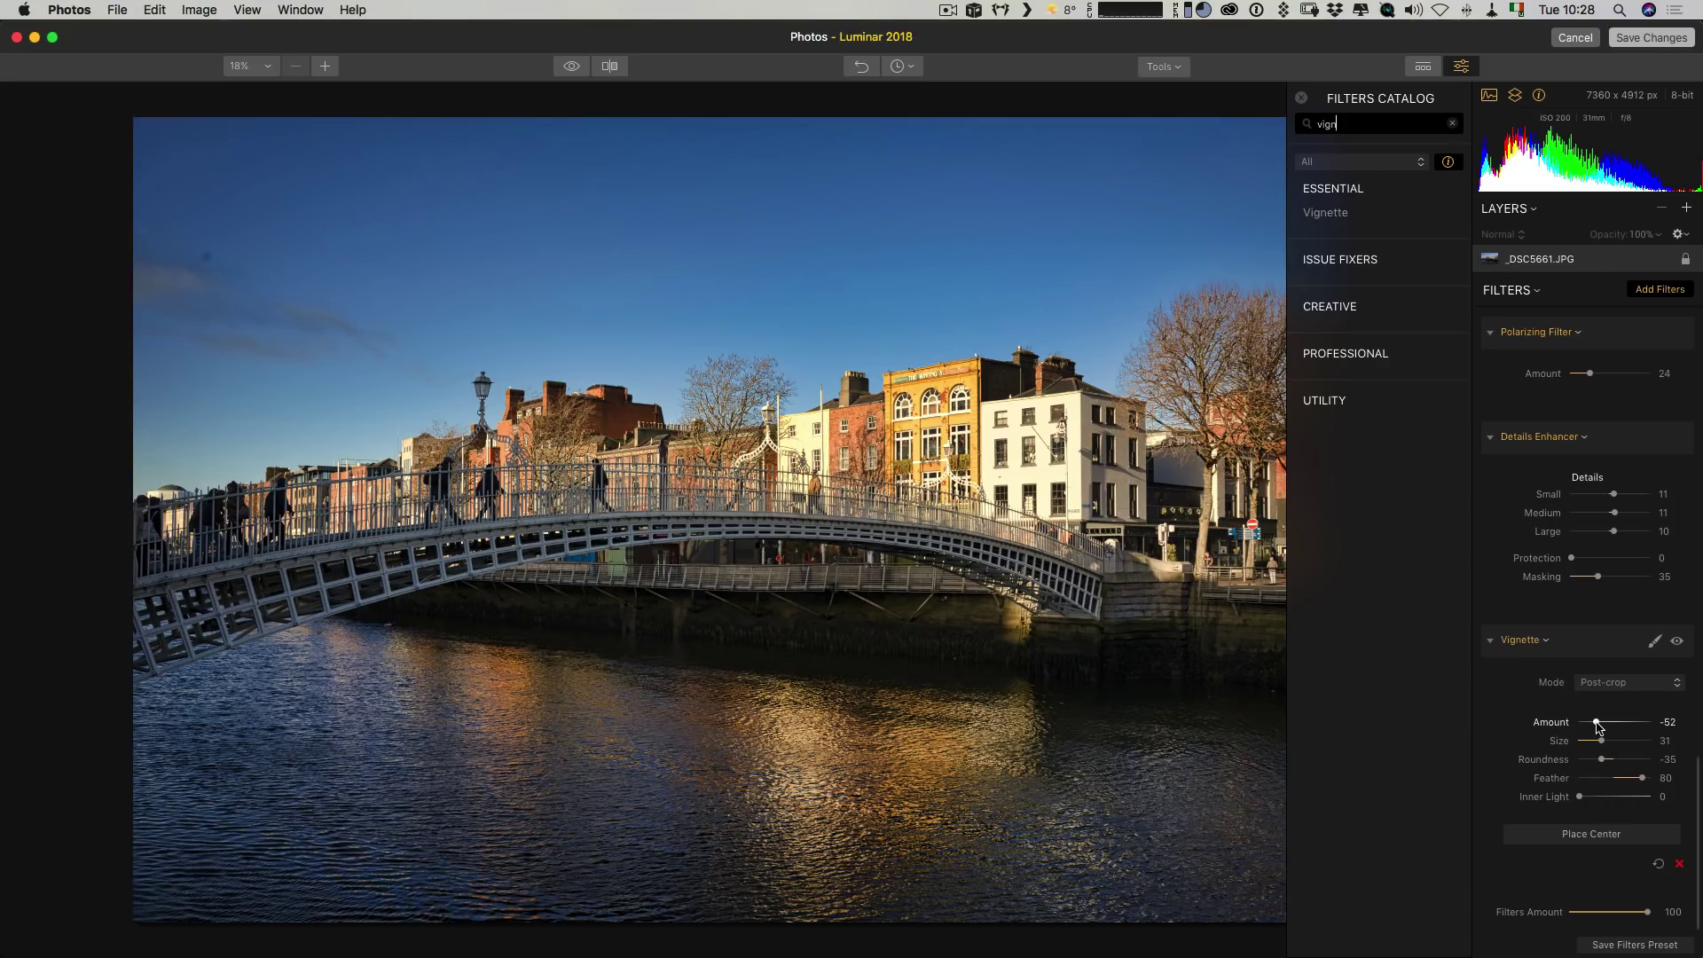
pyautogui.press('super+Tab')
pyautogui.press('super+Tab')
# Step: Add a Curves filter from a 'curves' search and place points along the tone curve
pyautogui.click(1453, 124)
pyautogui.write('curves')
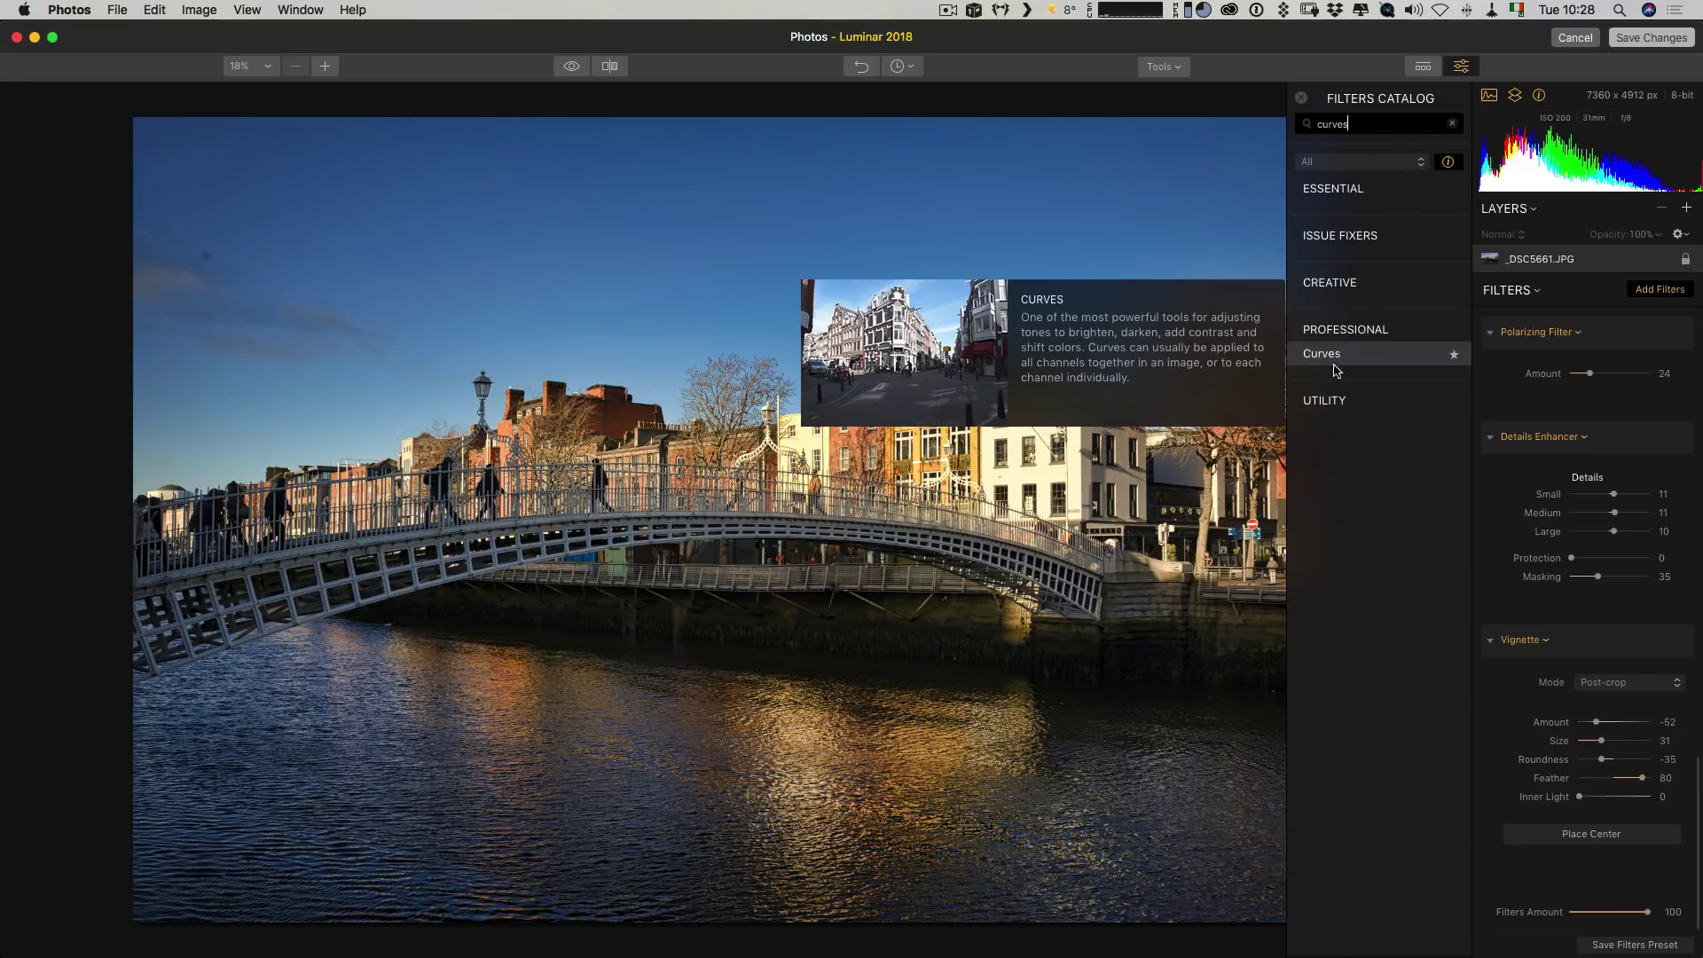
pyautogui.click(1325, 354)
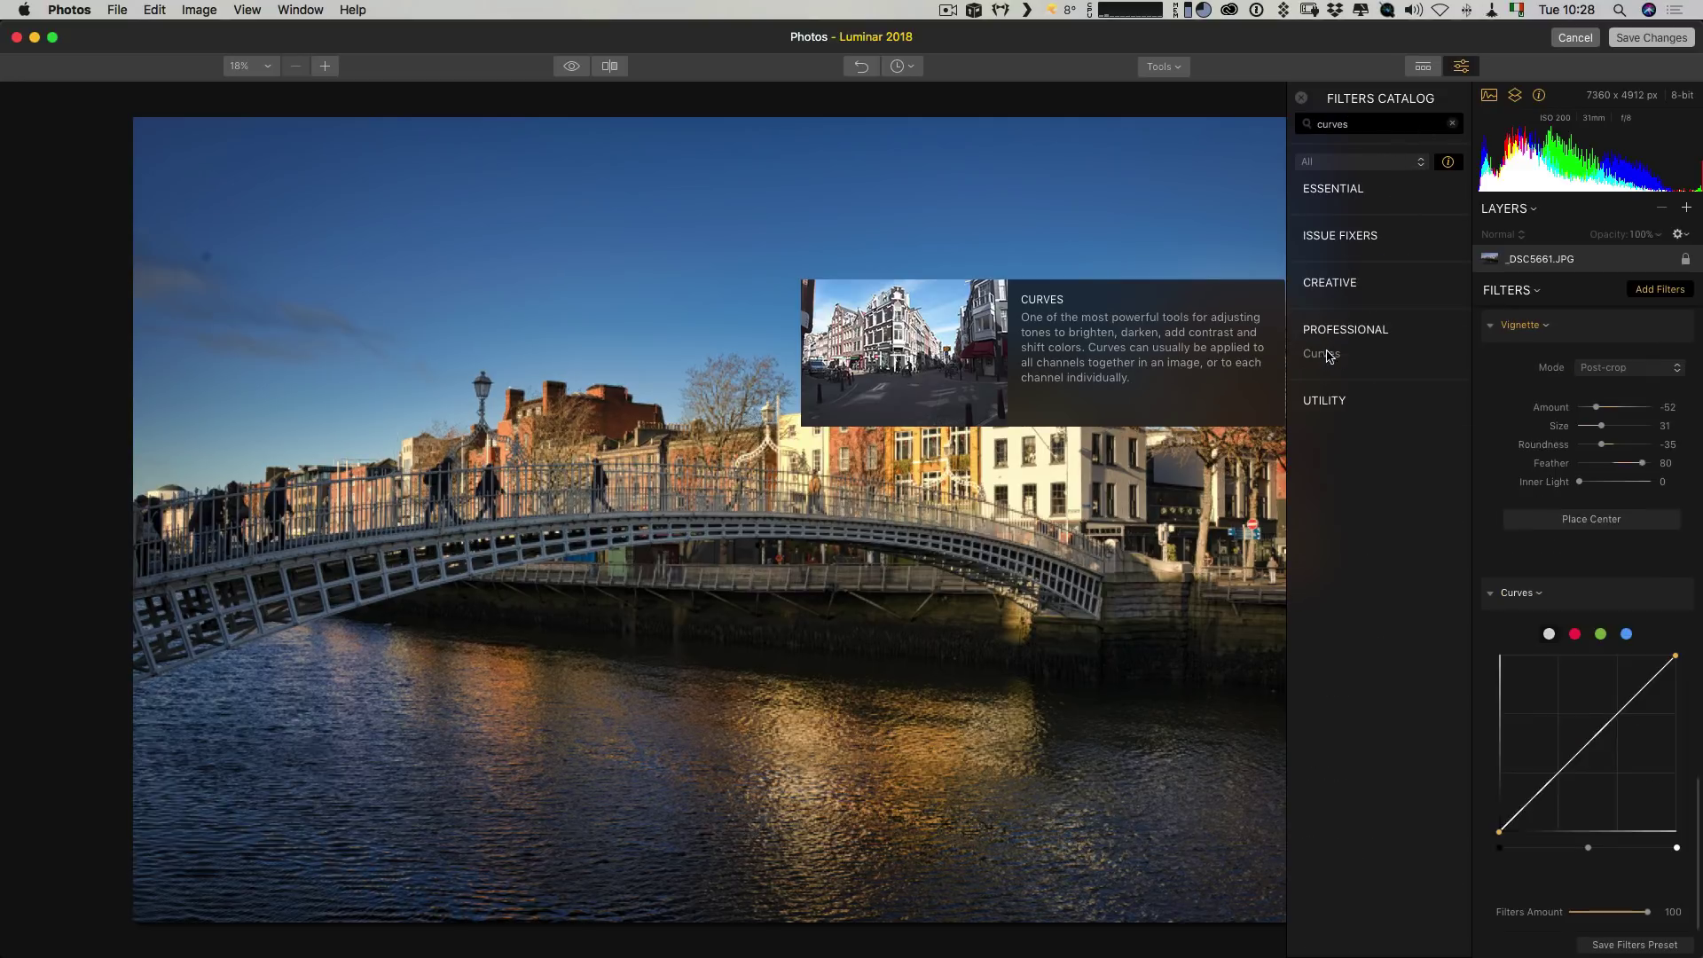
pyautogui.click(1619, 714)
pyautogui.click(1559, 774)
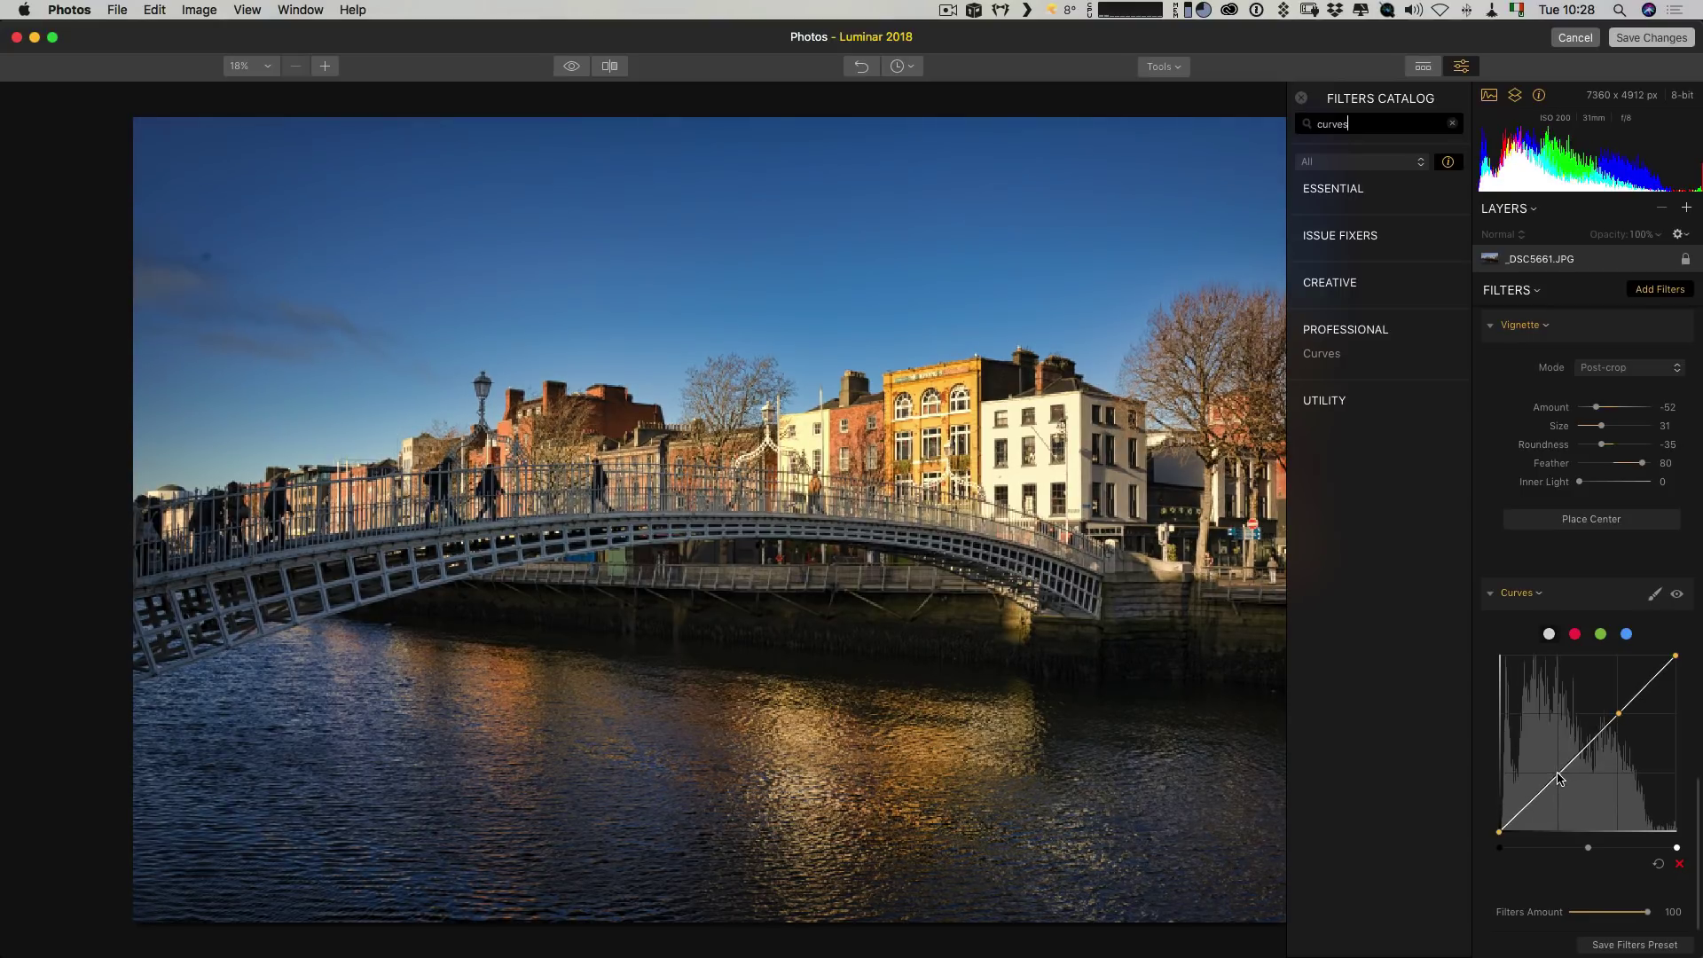
pyautogui.click(1526, 809)
pyautogui.click(1650, 683)
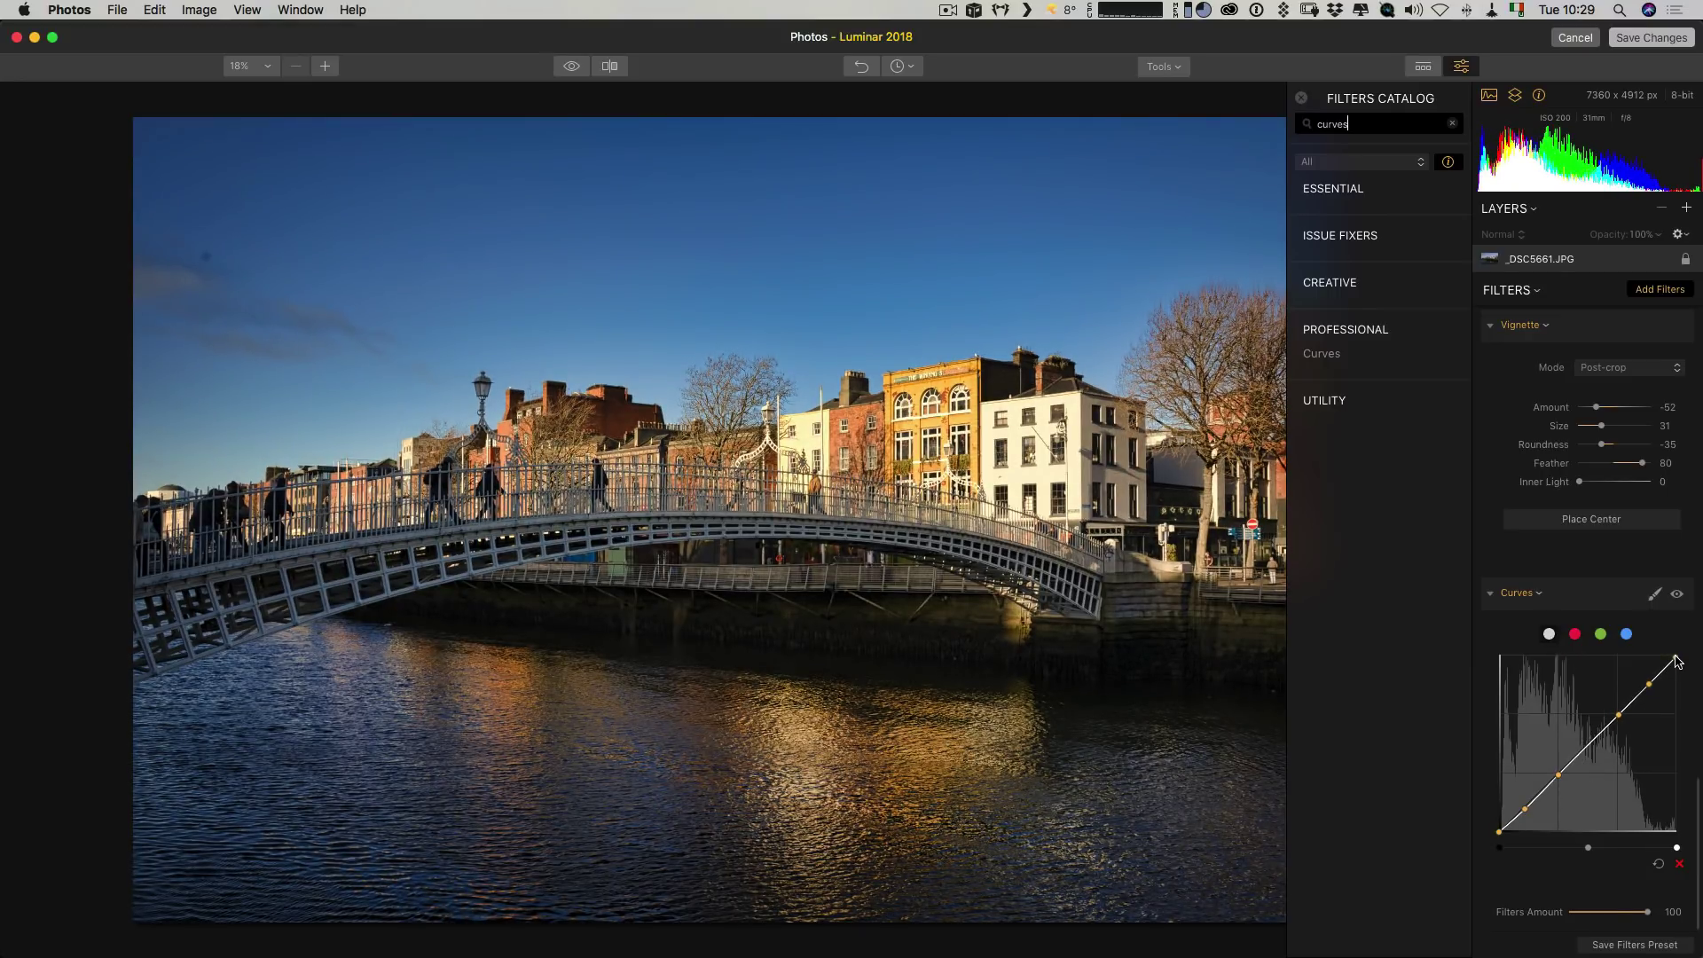
# Step: Pull down the white point and lower the shadow point to shape an S-curve
pyautogui.moveTo(1676, 661); pyautogui.dragTo(1646, 686)
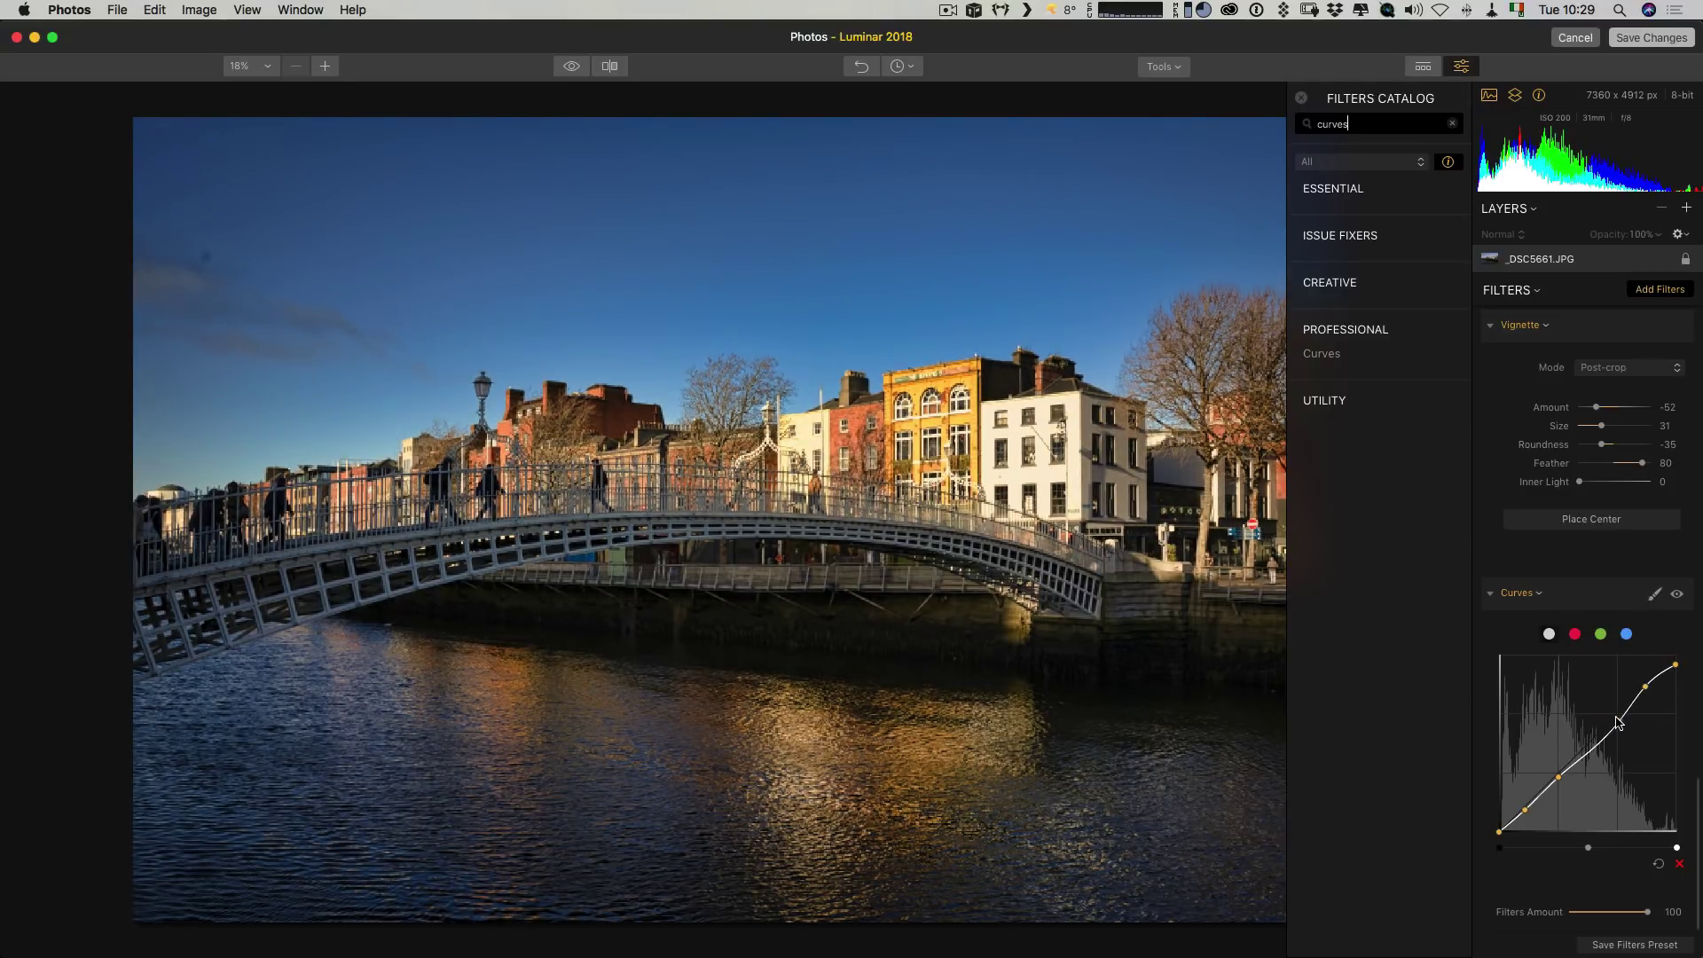
pyautogui.click(1616, 718)
pyautogui.click(1557, 776)
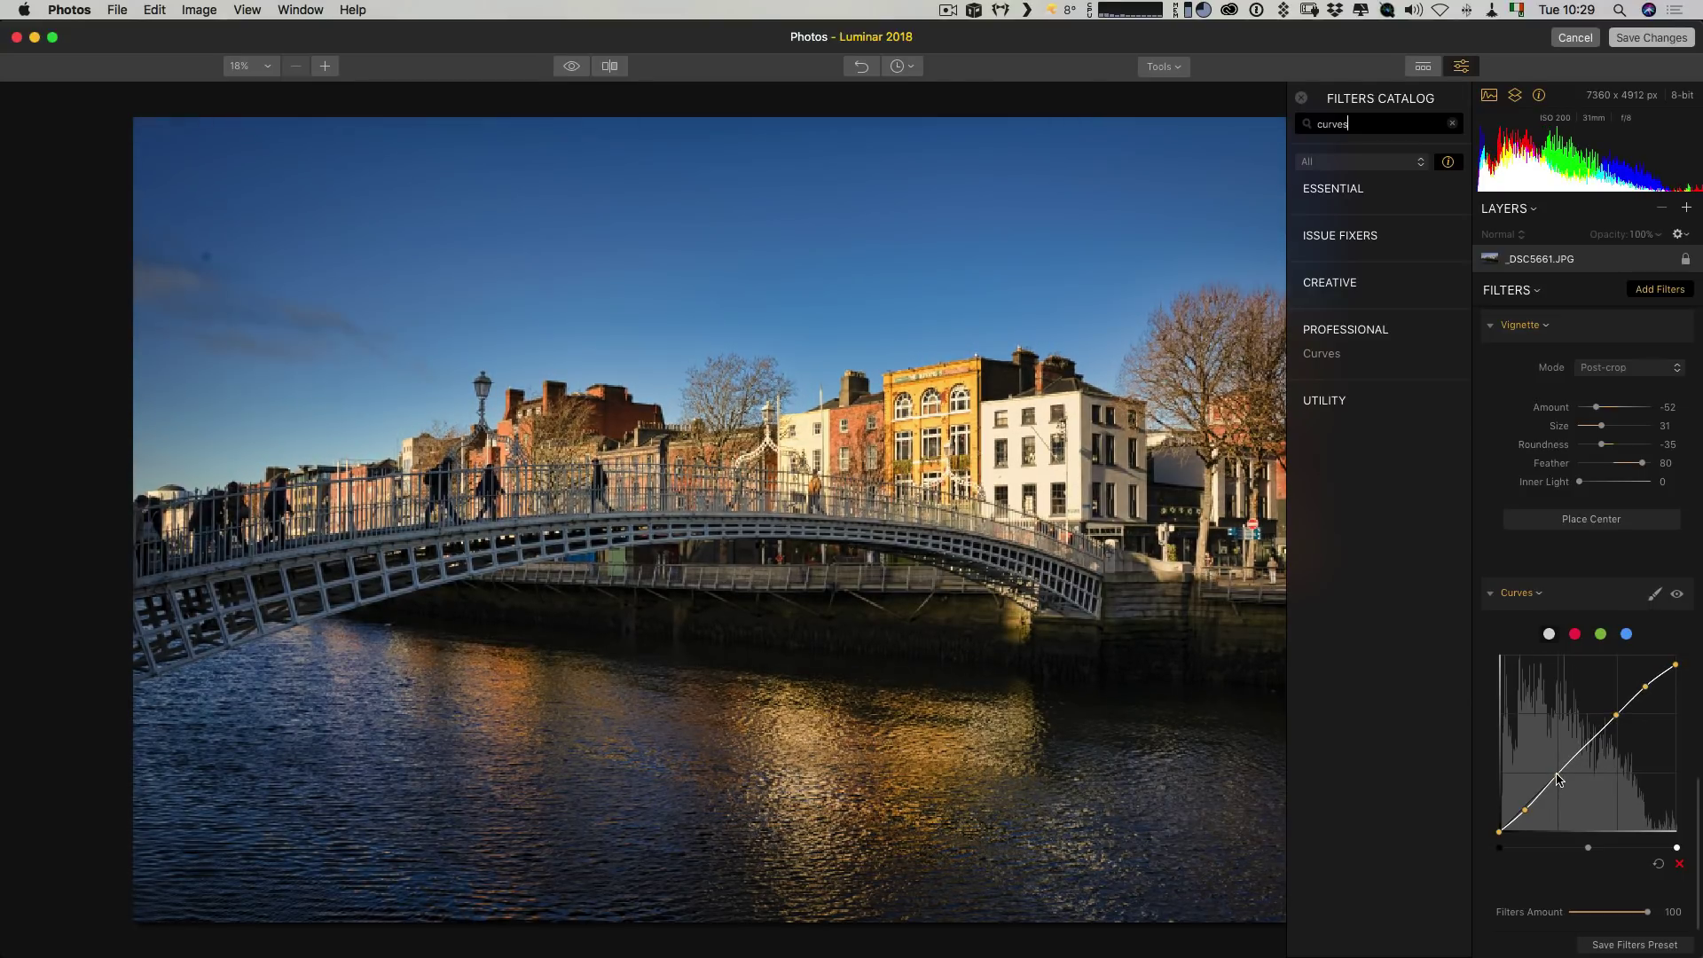
pyautogui.moveTo(1525, 814); pyautogui.dragTo(1533, 809)
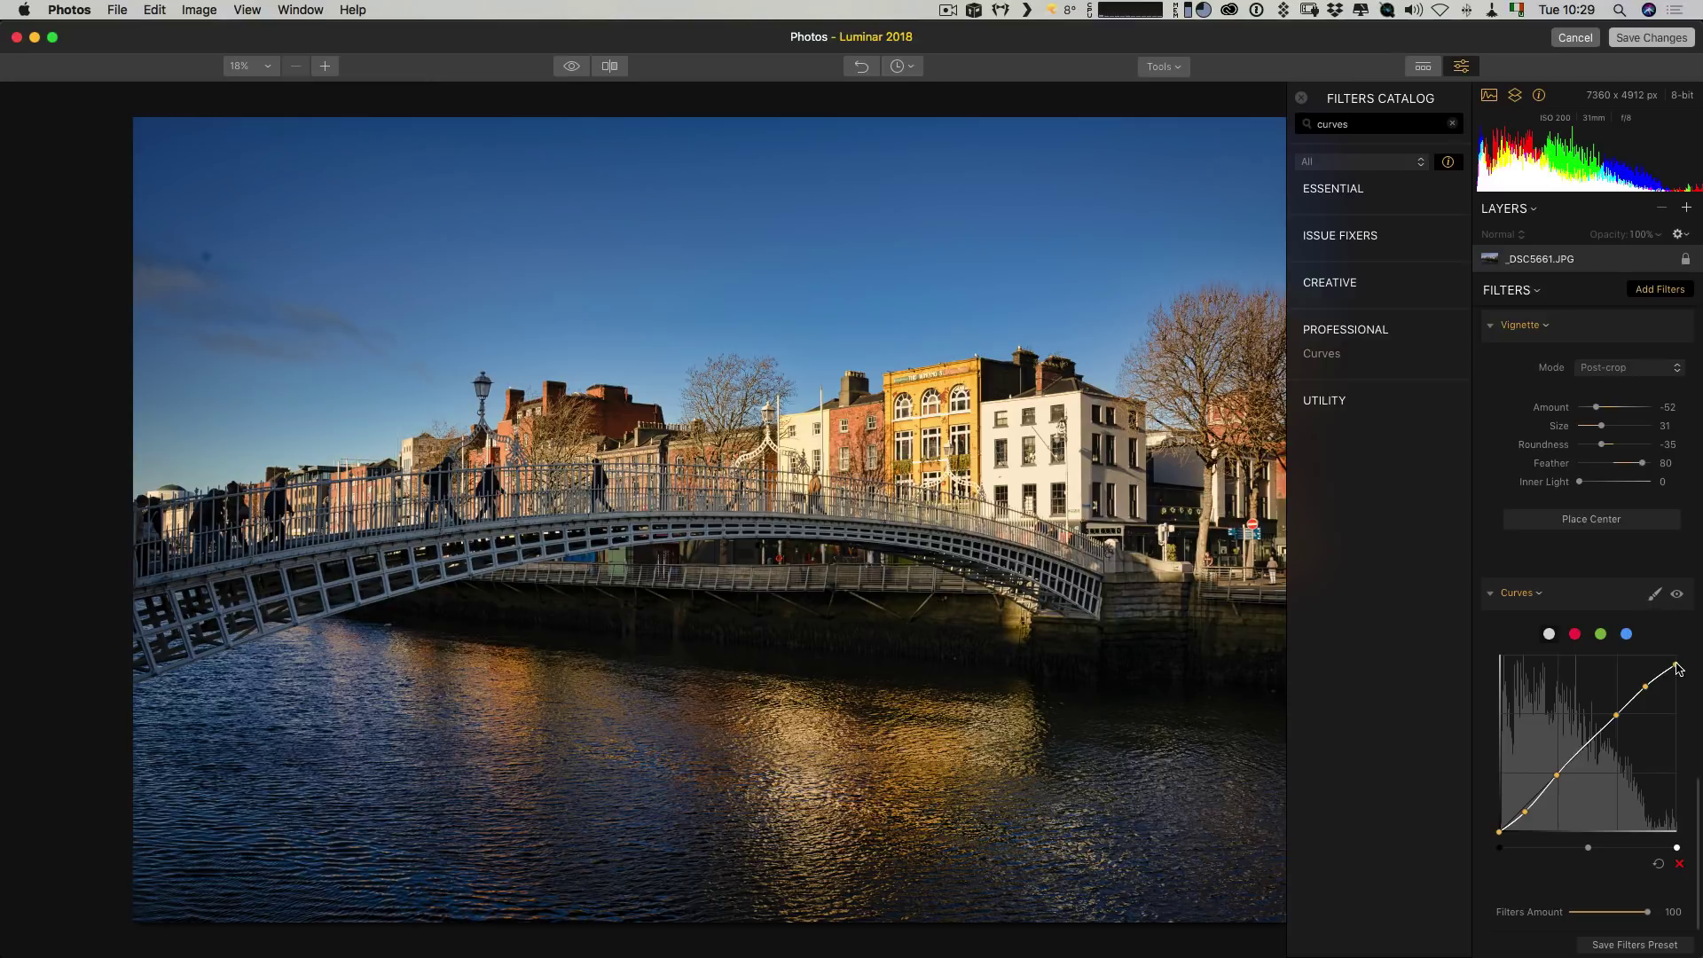
pyautogui.moveTo(1678, 669); pyautogui.dragTo(1644, 686)
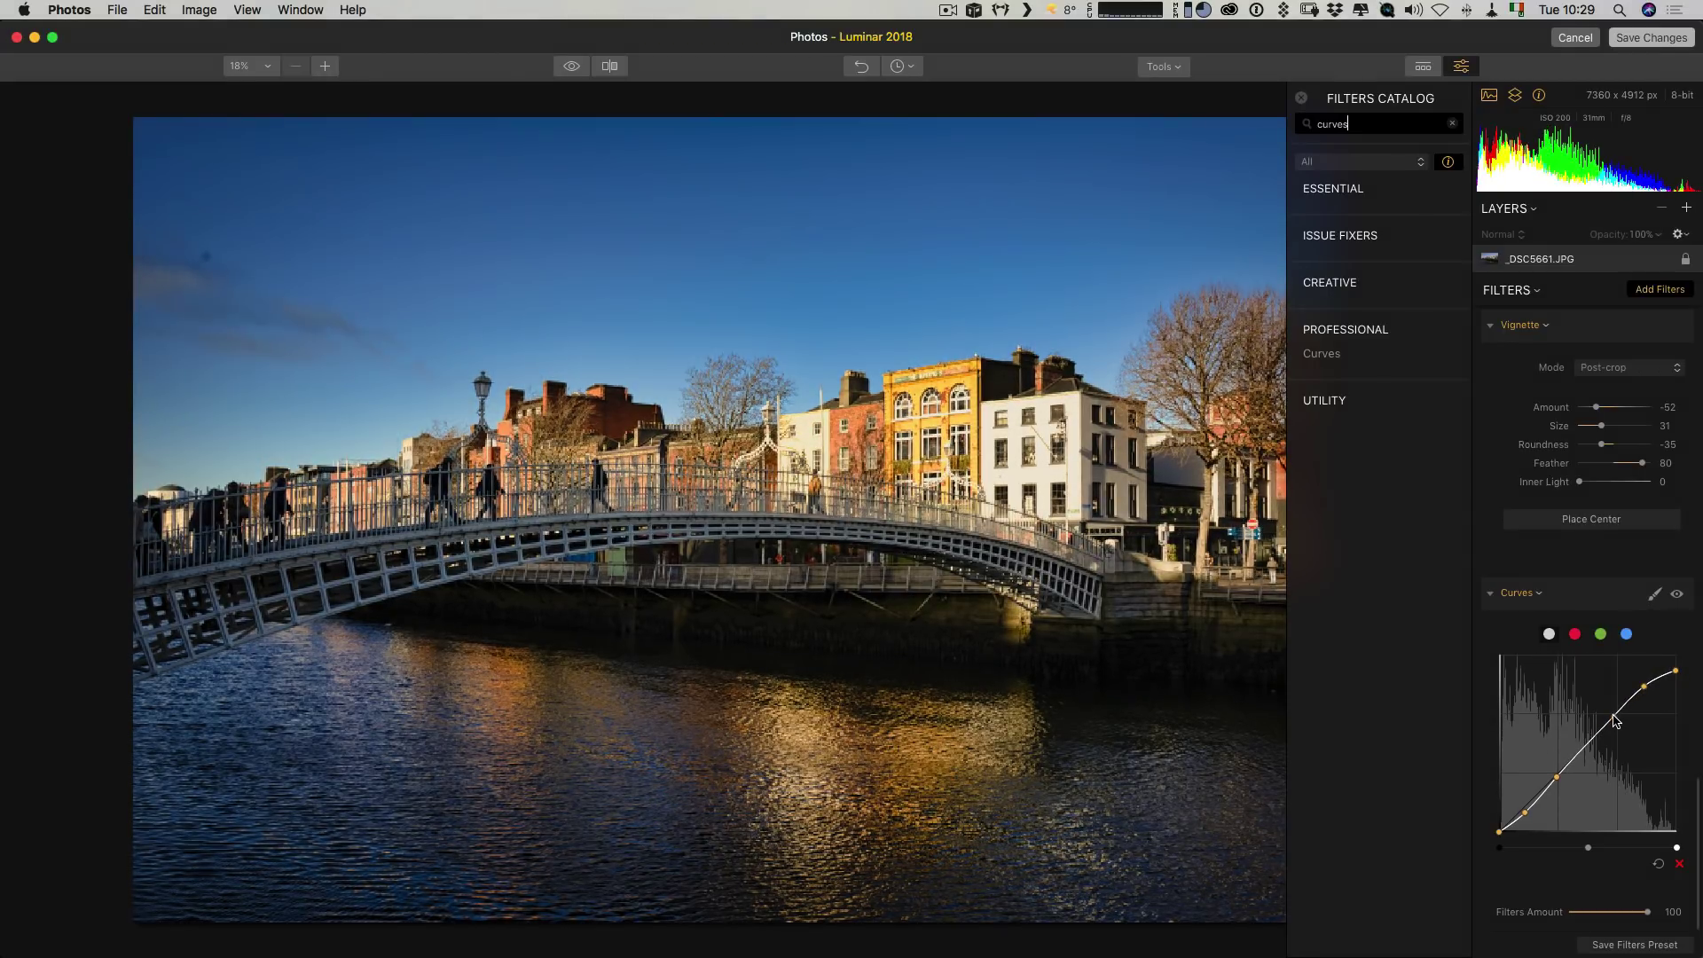
# Step: Add another upper curve point and toggle Curves off and on to compare
pyautogui.click(1613, 717)
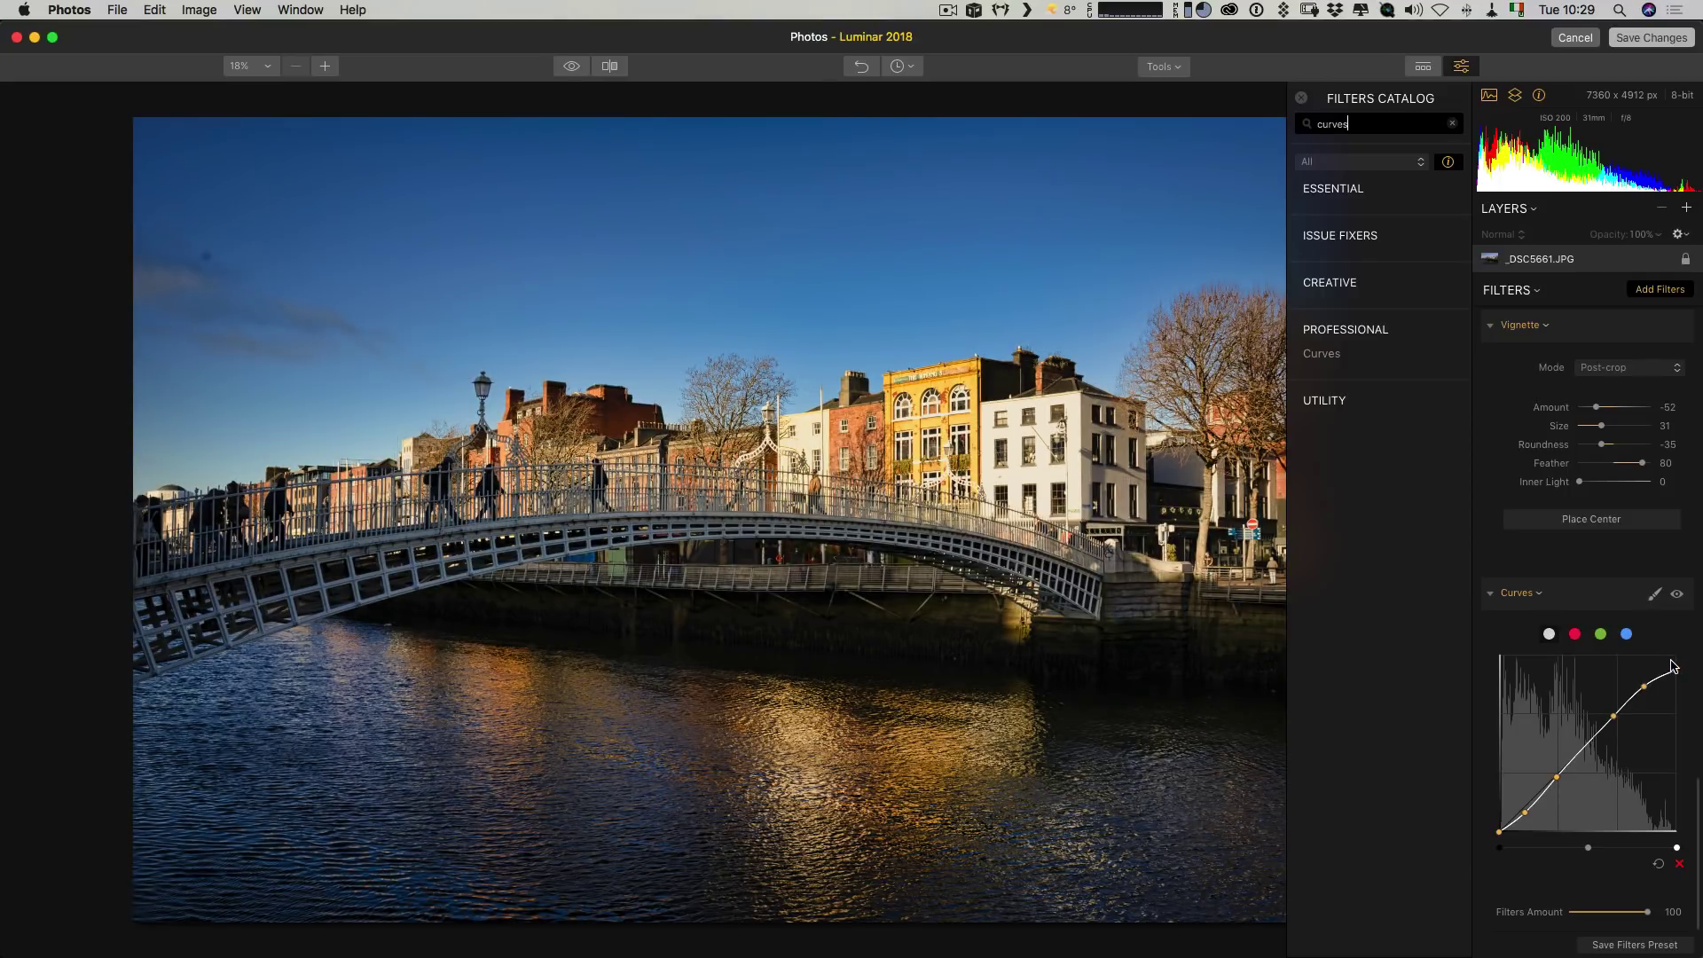
pyautogui.click(1677, 595)
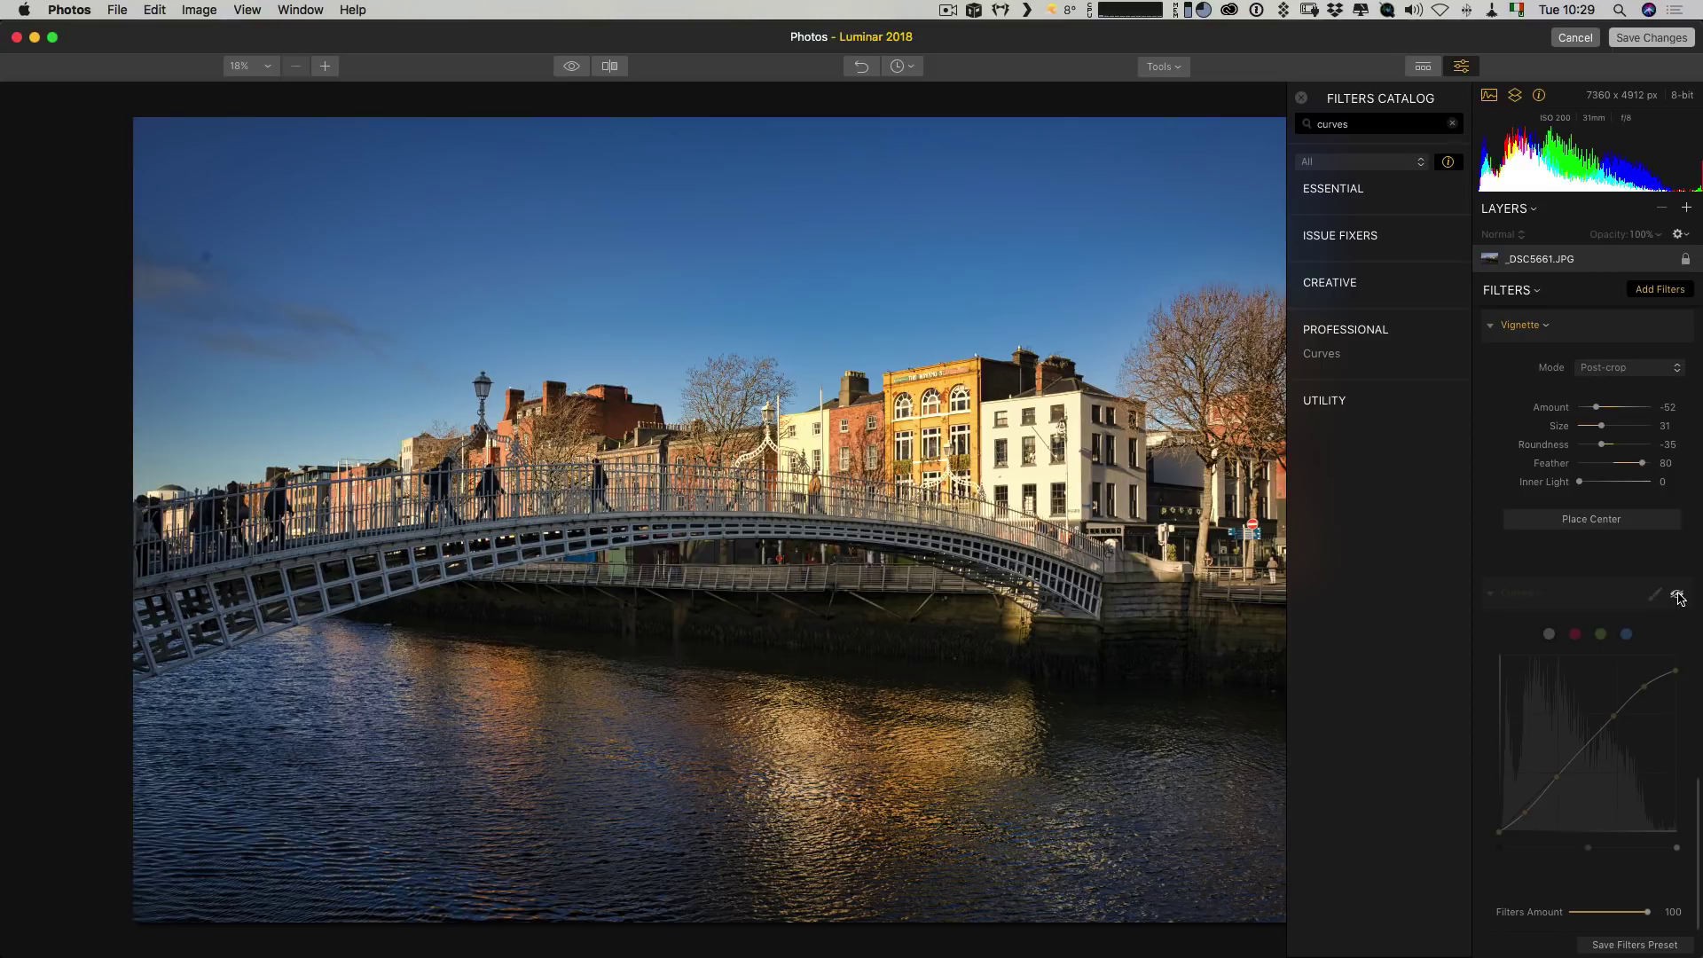
pyautogui.click(1678, 596)
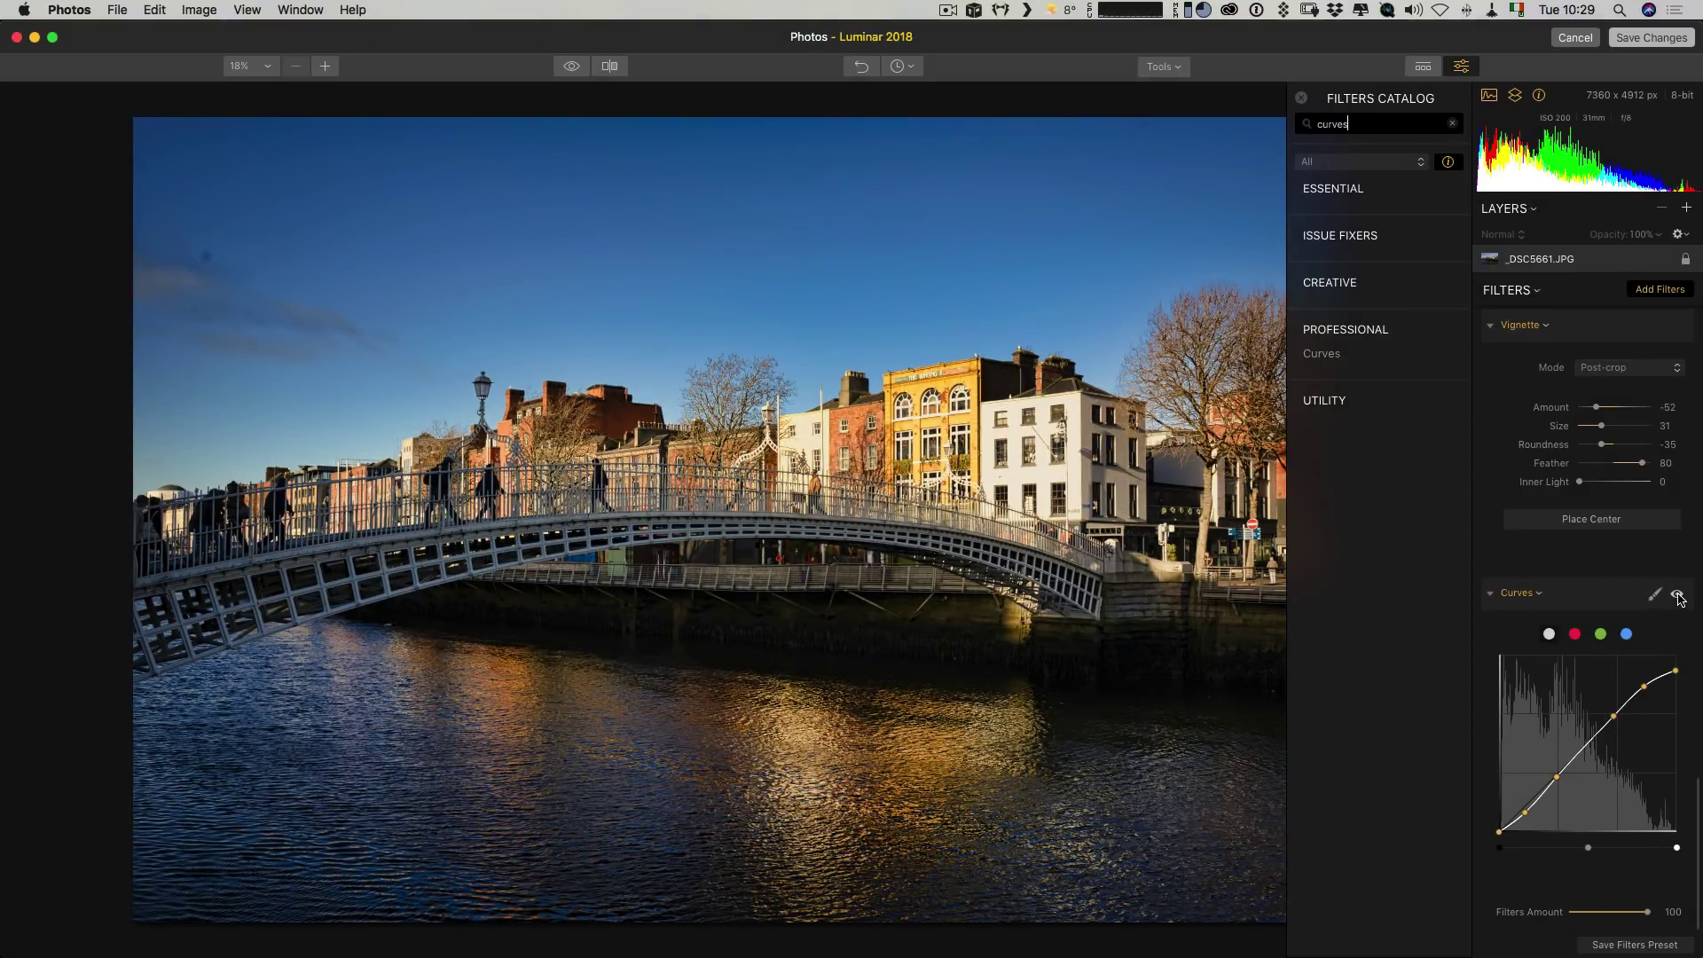
pyautogui.click(1678, 596)
pyautogui.click(1678, 596)
# Step: Lift the curve's highlight end slightly and nudge the upper-middle point, then recheck the before/after
pyautogui.moveTo(1673, 664); pyautogui.dragTo(1677, 665)
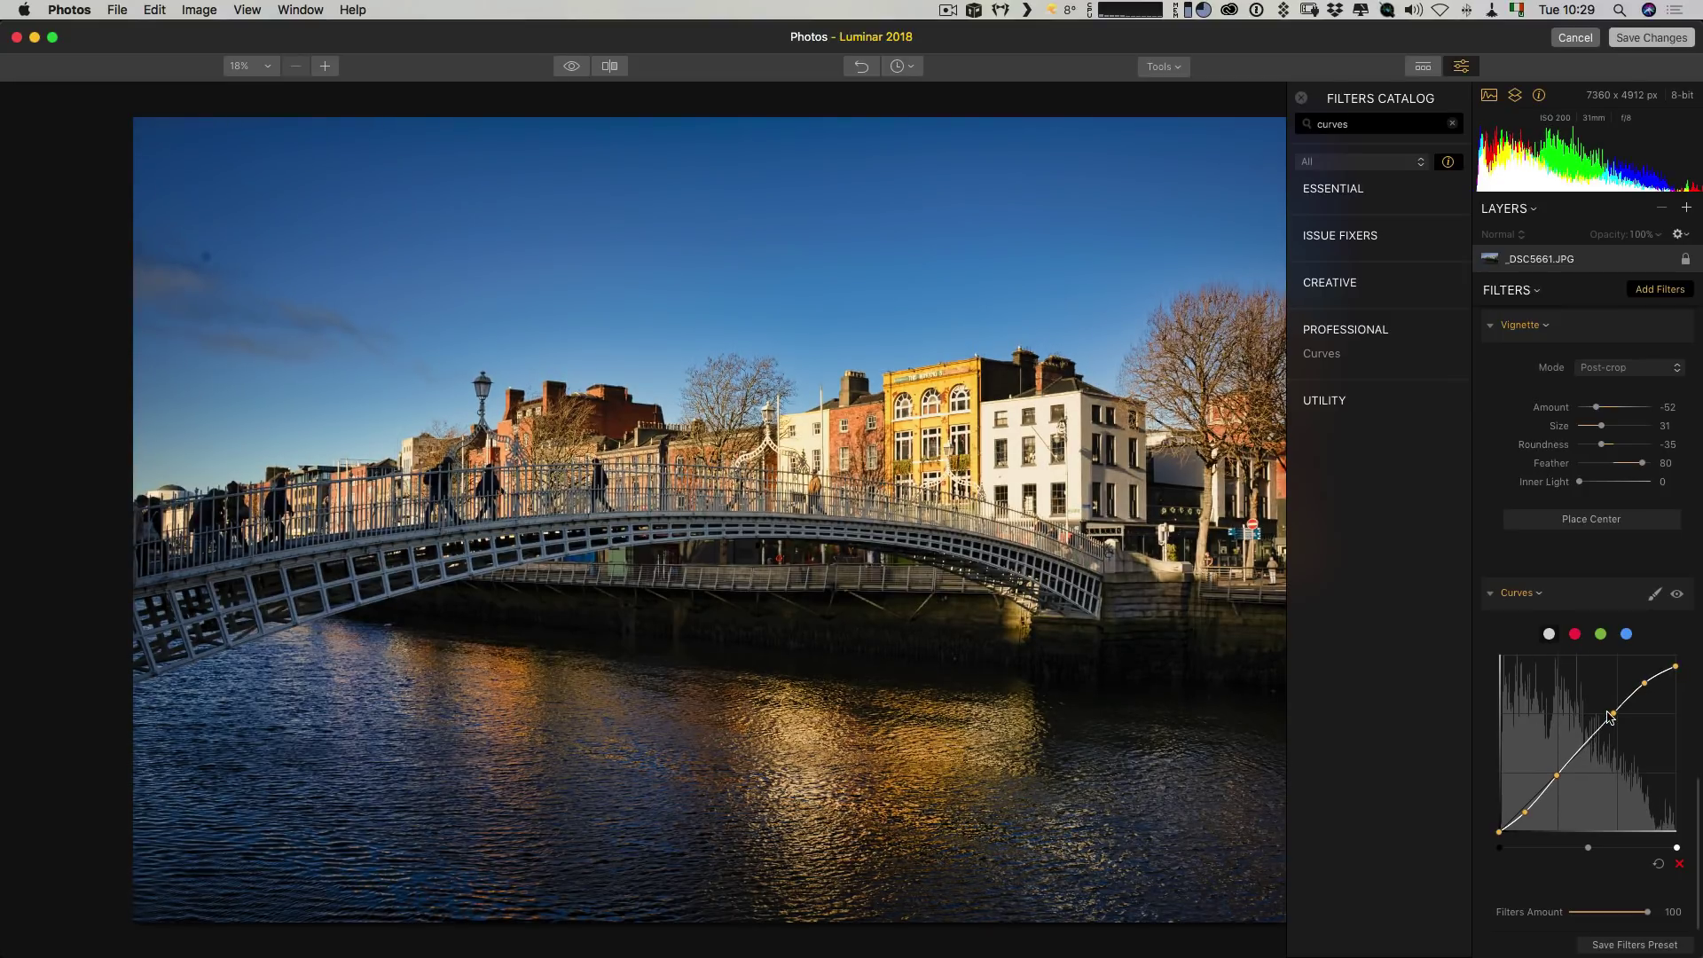
pyautogui.moveTo(1613, 717); pyautogui.dragTo(1613, 716)
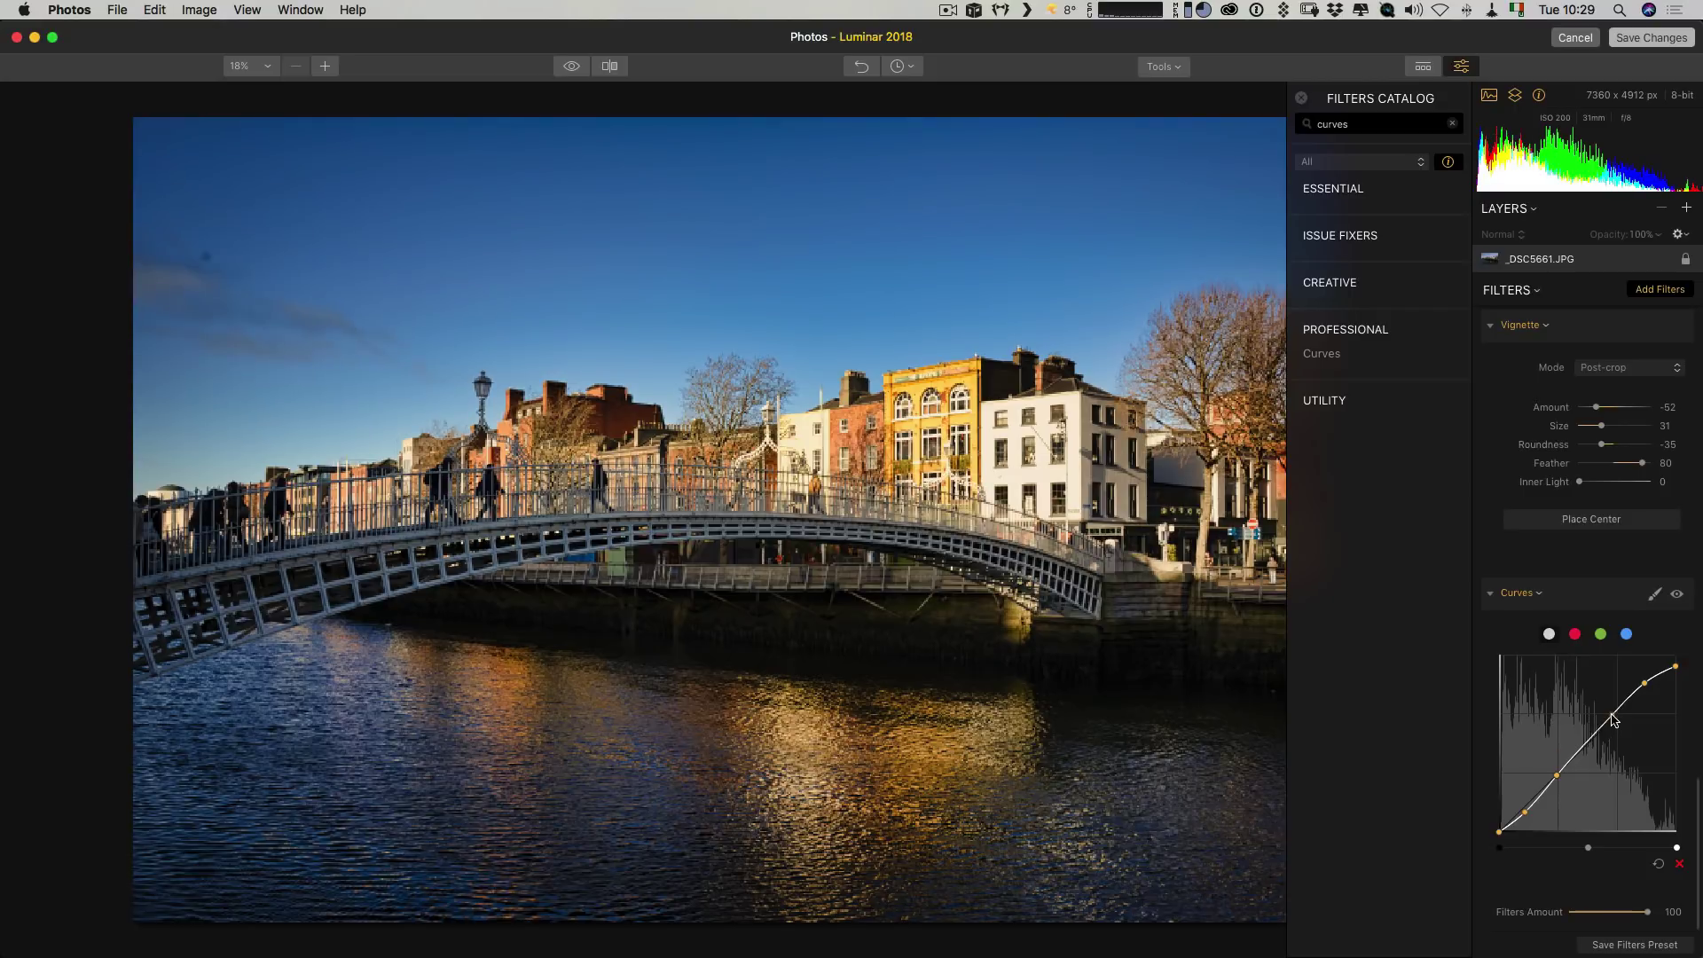
pyautogui.click(1678, 594)
pyautogui.click(1678, 595)
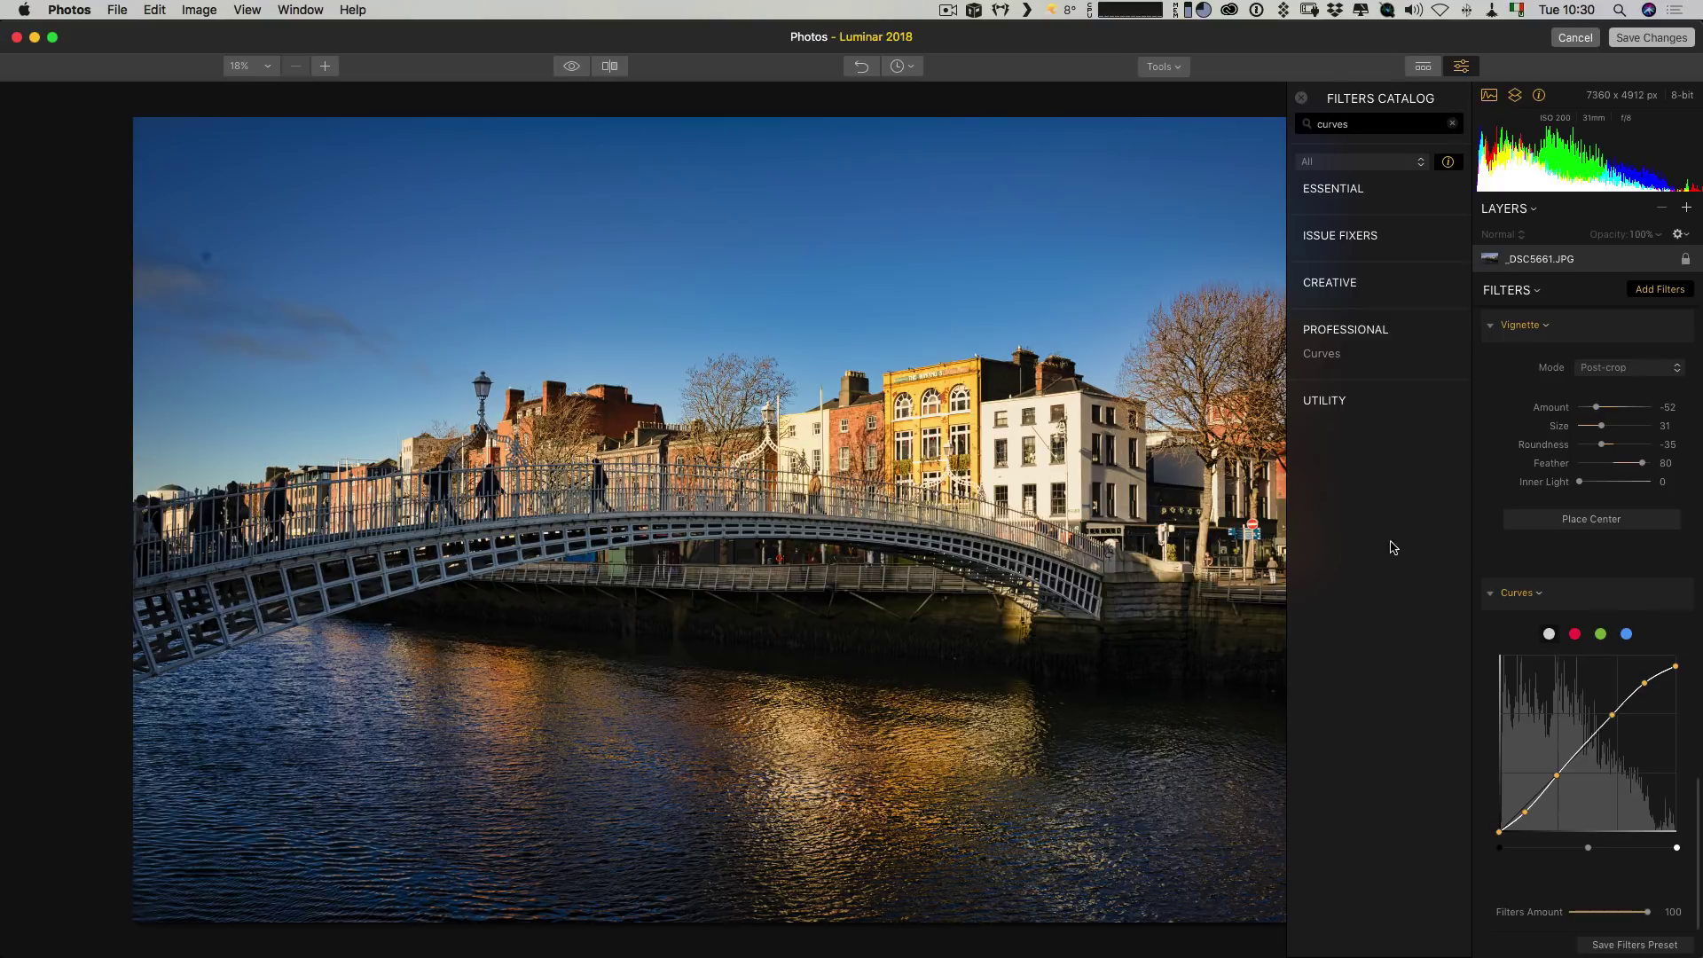
# Step: Add Bi-Color Toning at Amount 18 with a red-and-yellow toning preset
pyautogui.click(1456, 129)
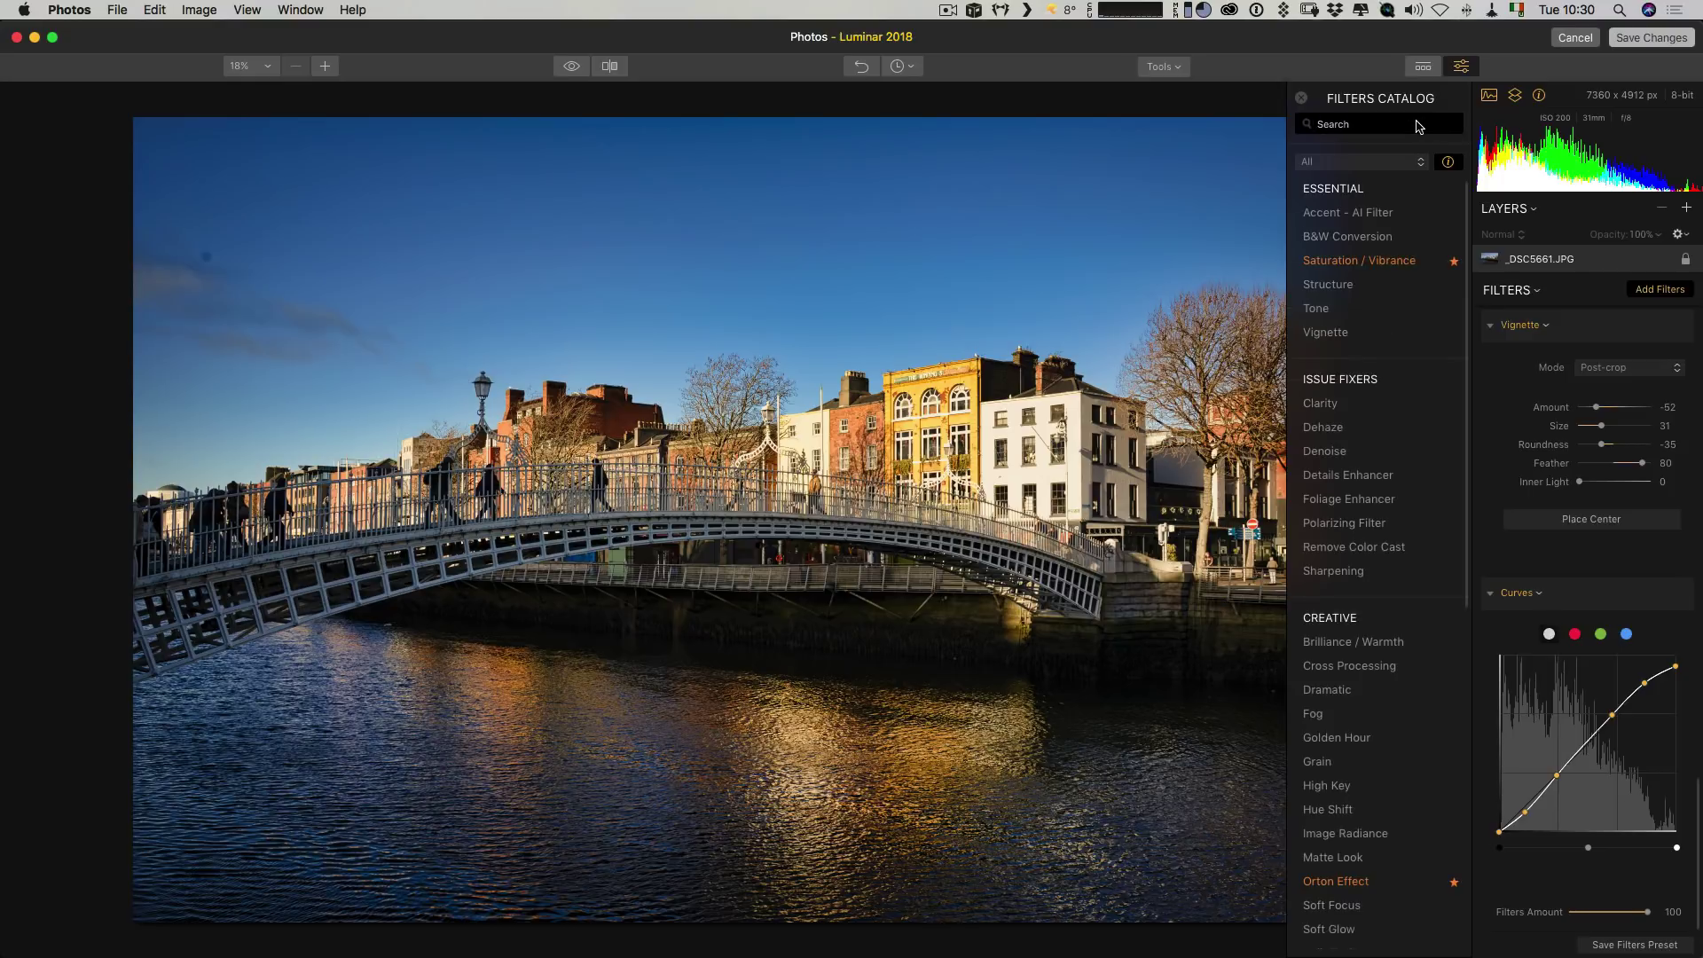
pyautogui.scroll(-5, 1344, 780)
pyautogui.scroll(-3, 1341, 779)
pyautogui.scroll(-1, 1341, 779)
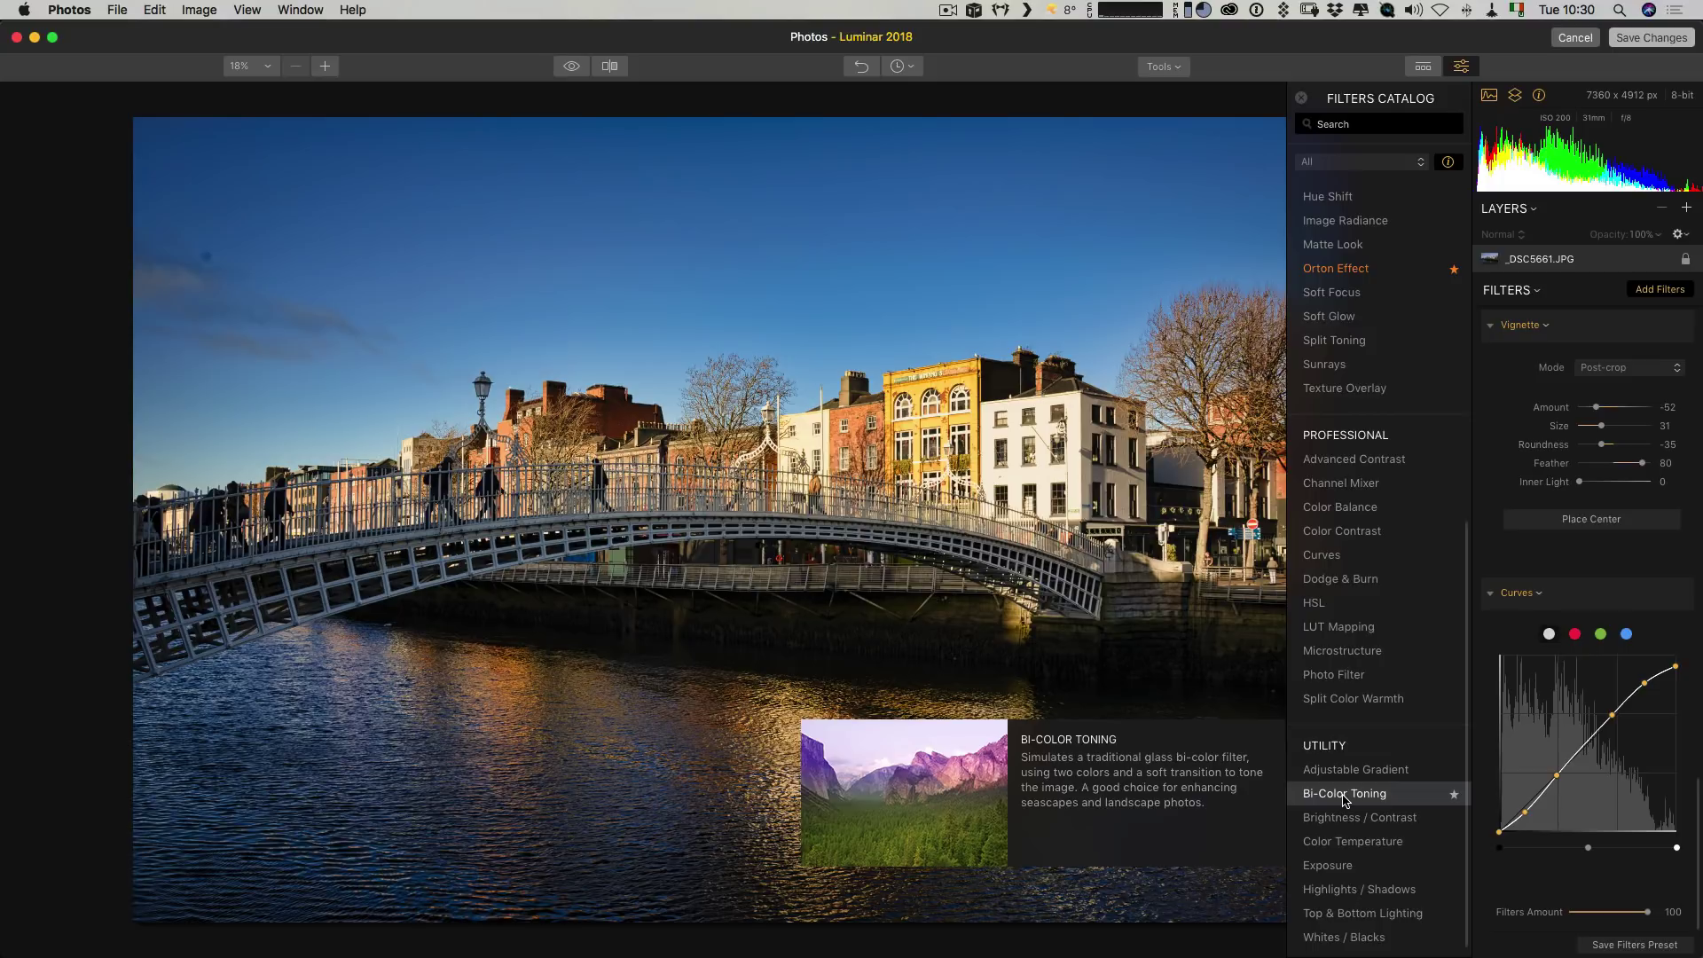
pyautogui.click(1345, 796)
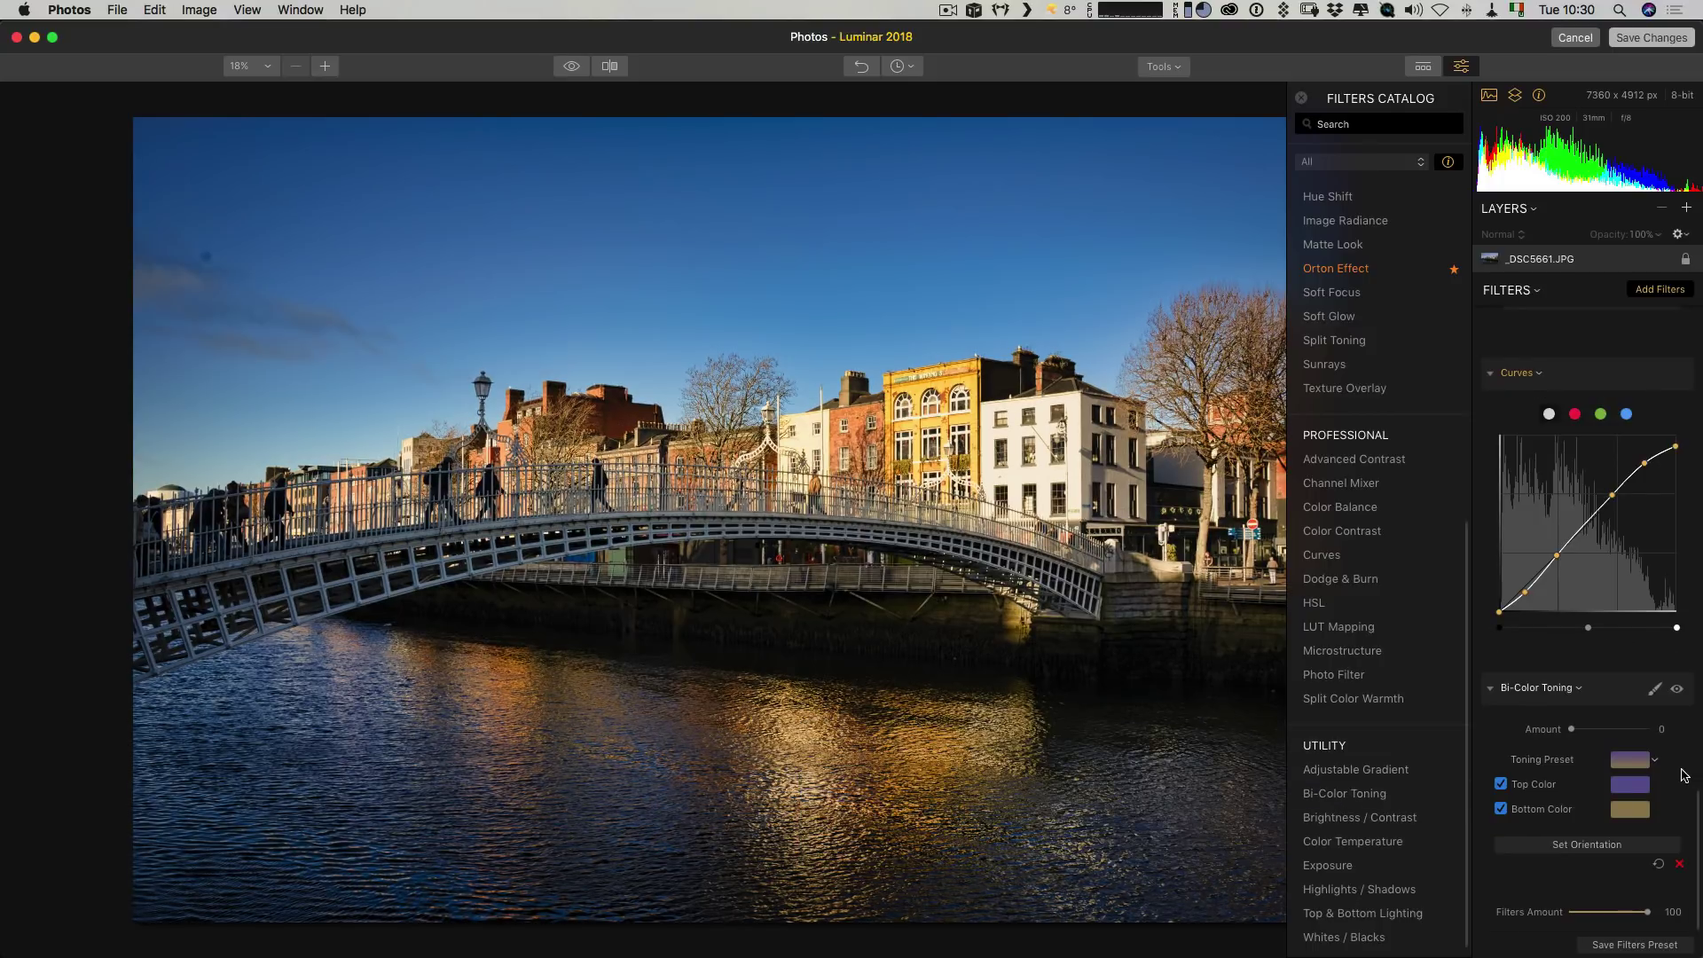
pyautogui.moveTo(1573, 729); pyautogui.dragTo(1590, 727)
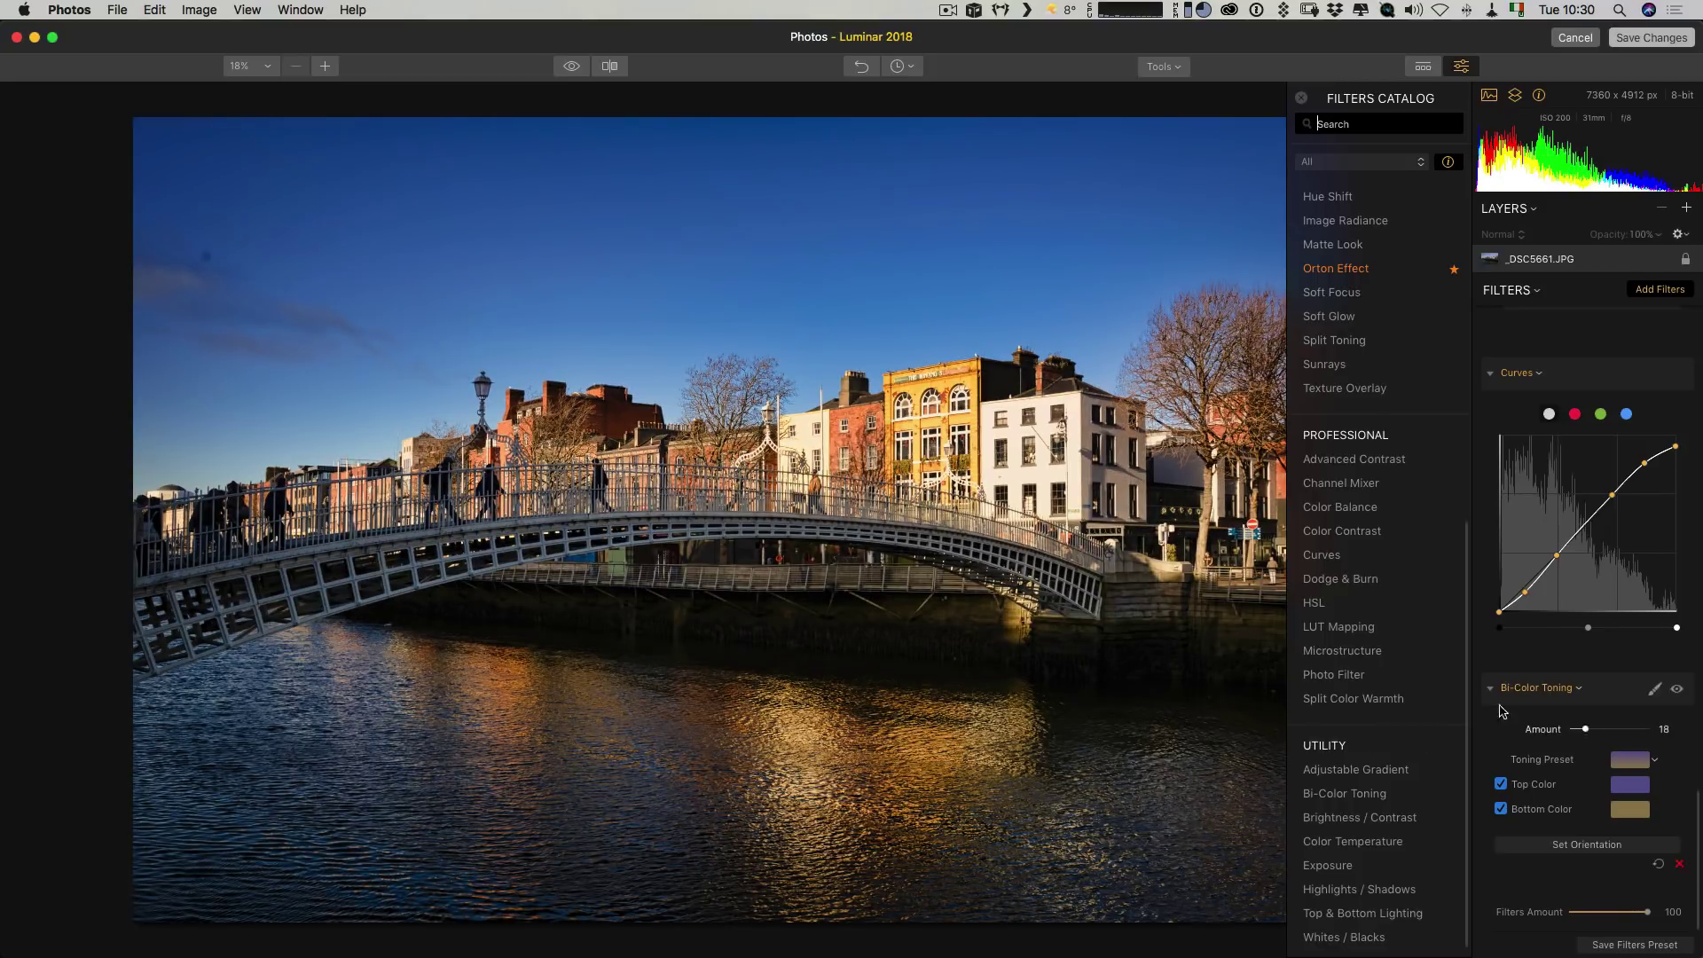
pyautogui.click(1625, 763)
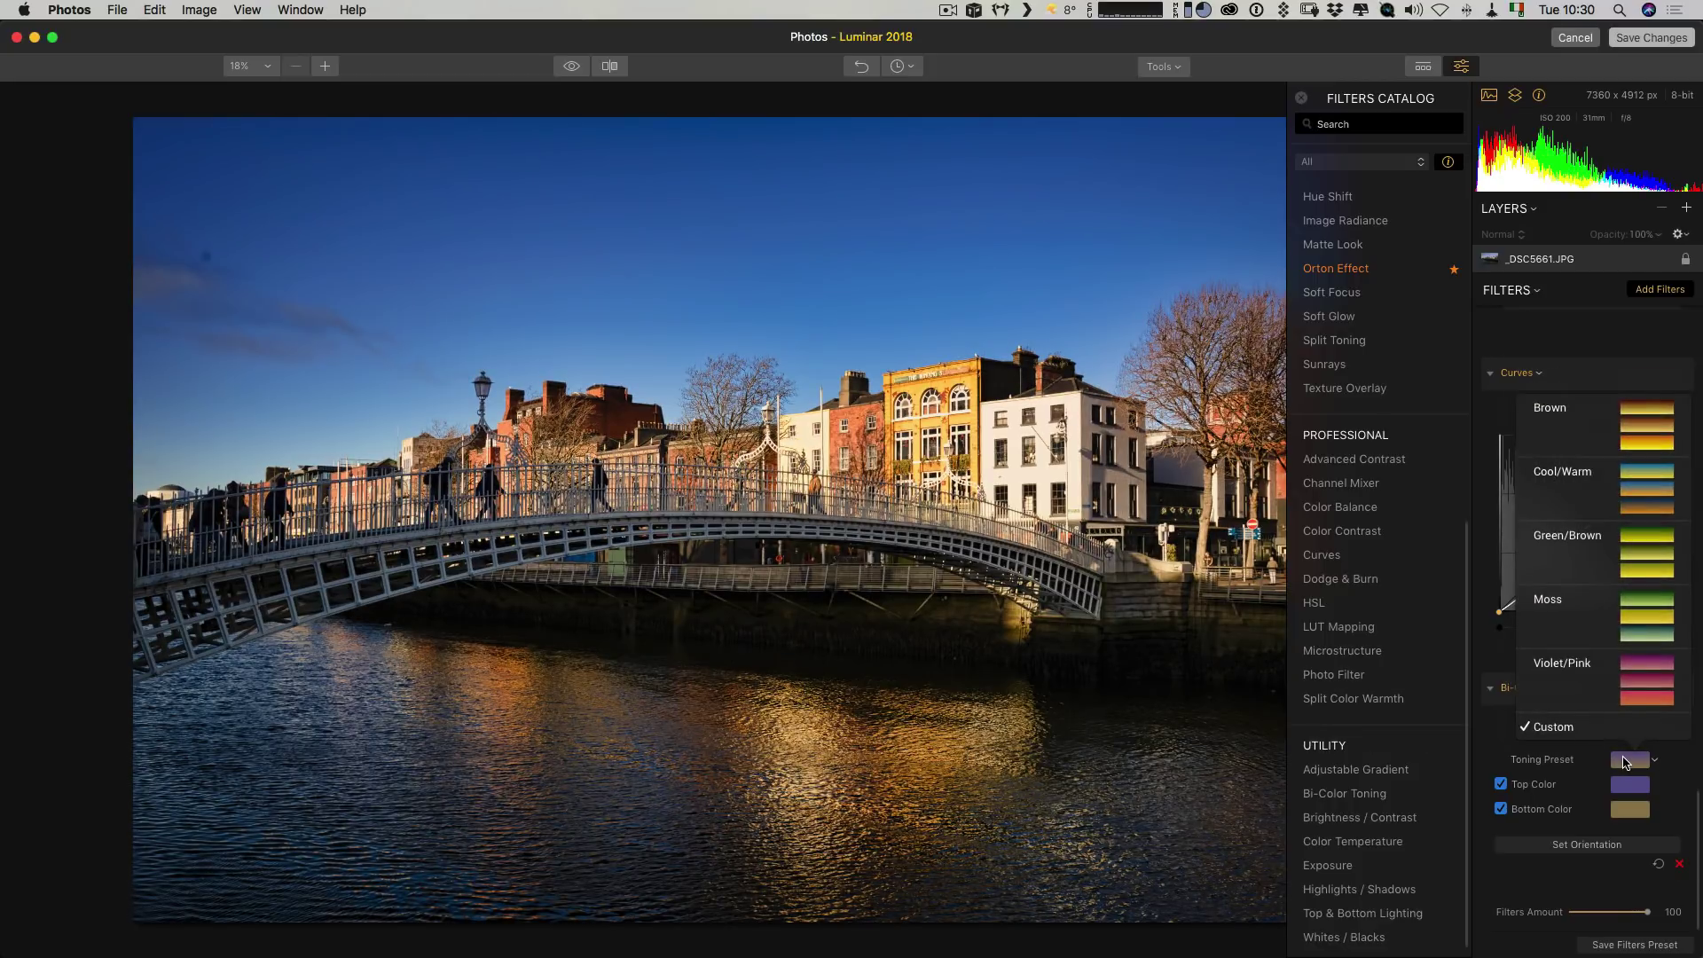
pyautogui.click(1656, 415)
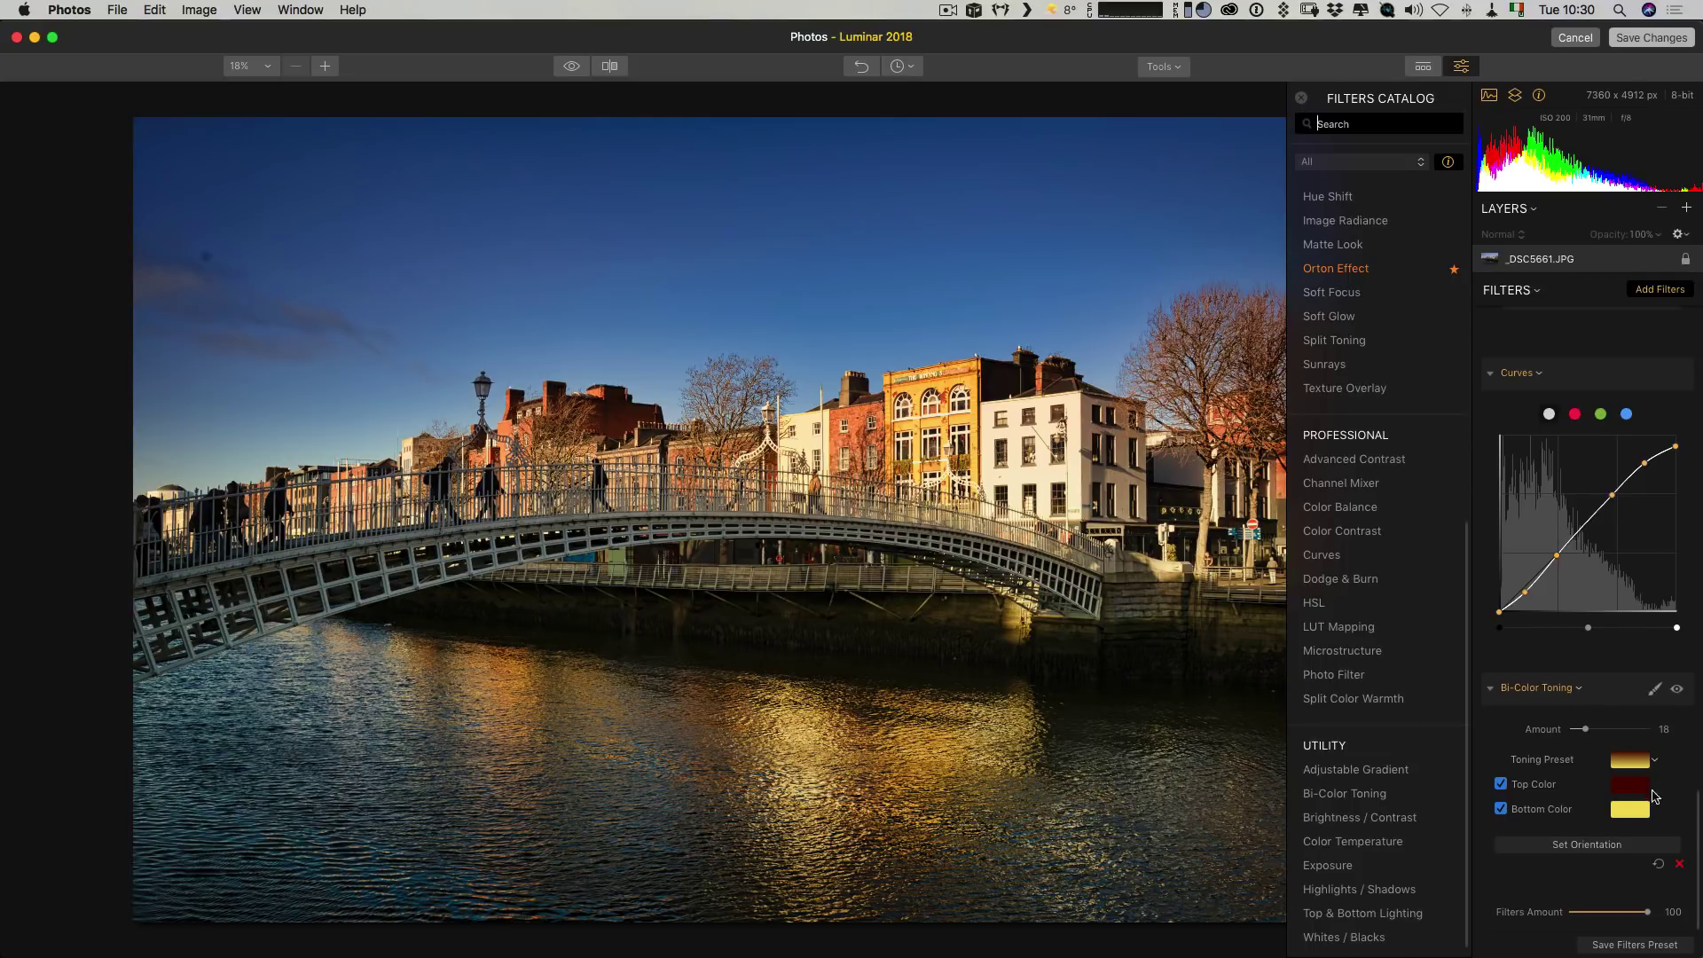
# Step: Set the bottom toning colour to a dusty pink in the colour picker
pyautogui.click(1632, 811)
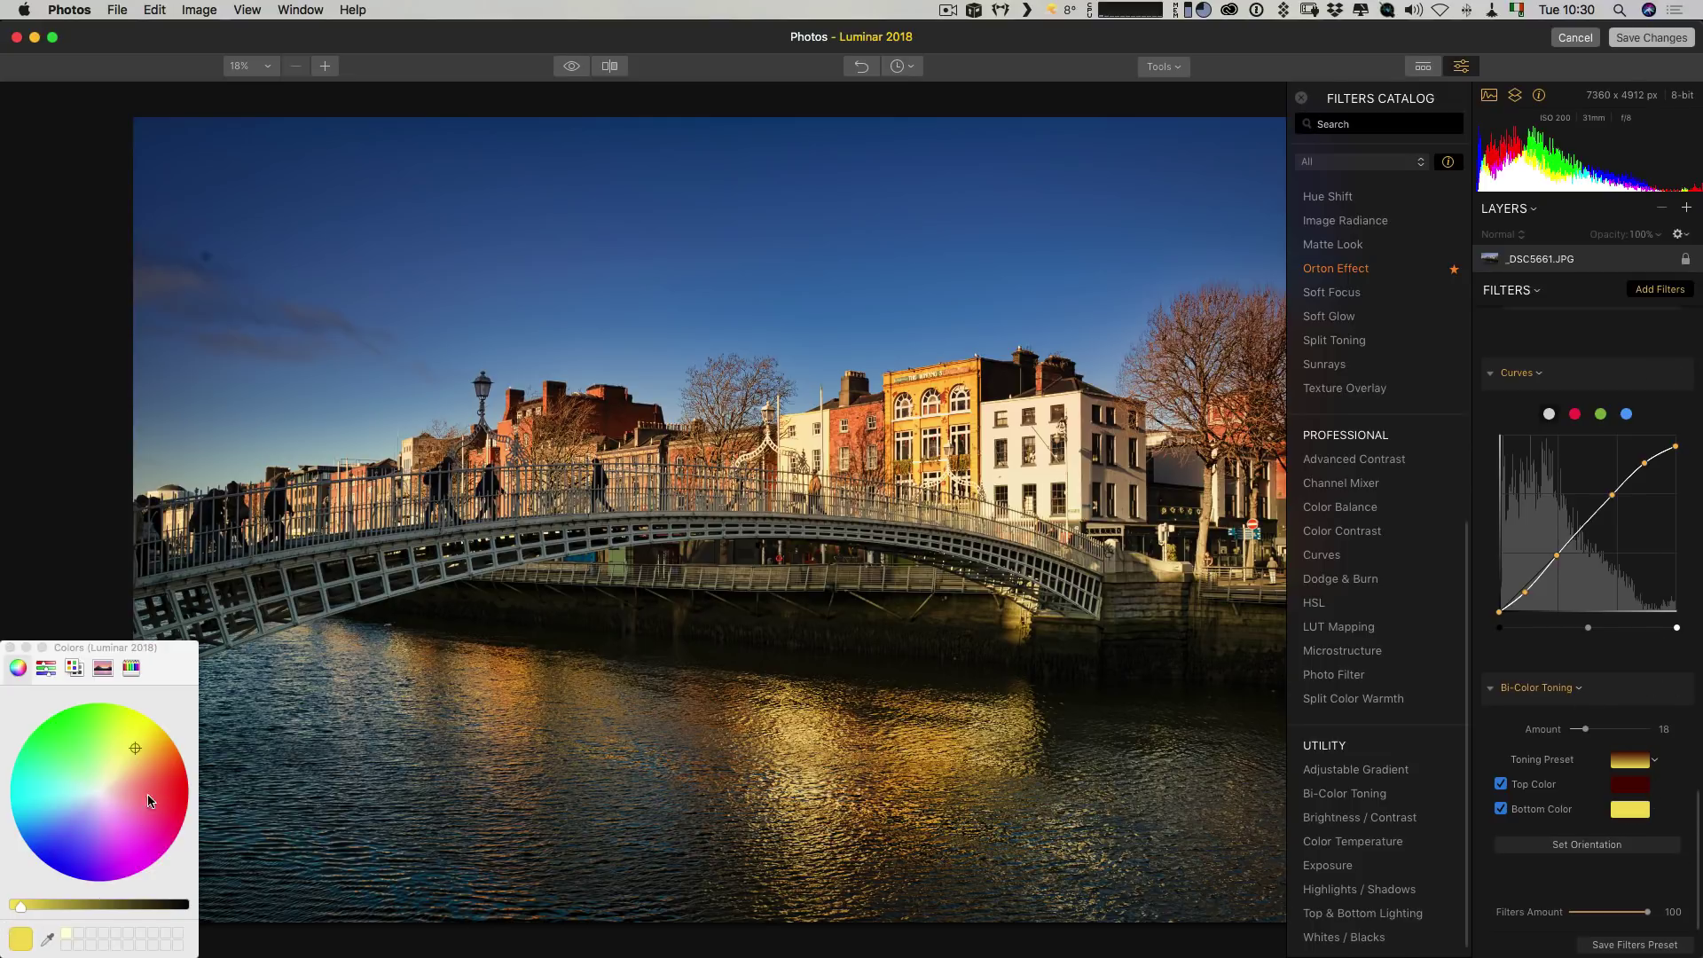
pyautogui.click(175, 788)
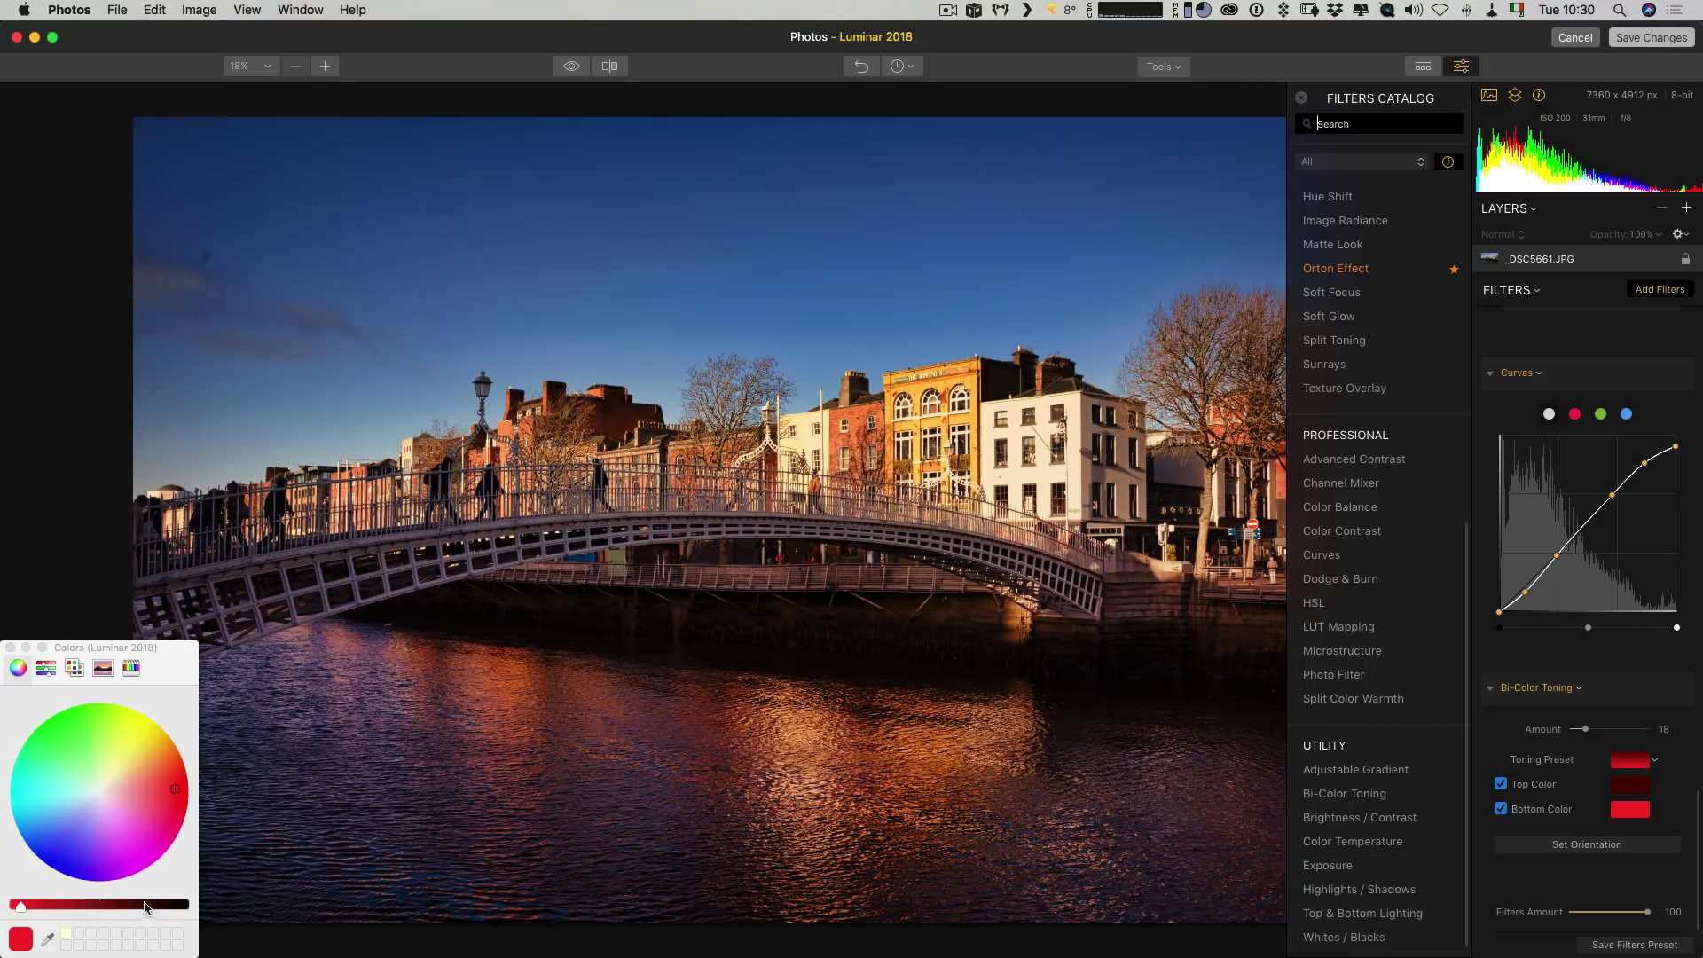
pyautogui.moveTo(146, 901); pyautogui.dragTo(25, 905)
pyautogui.click(128, 785)
pyautogui.moveTo(128, 785); pyautogui.dragTo(137, 789)
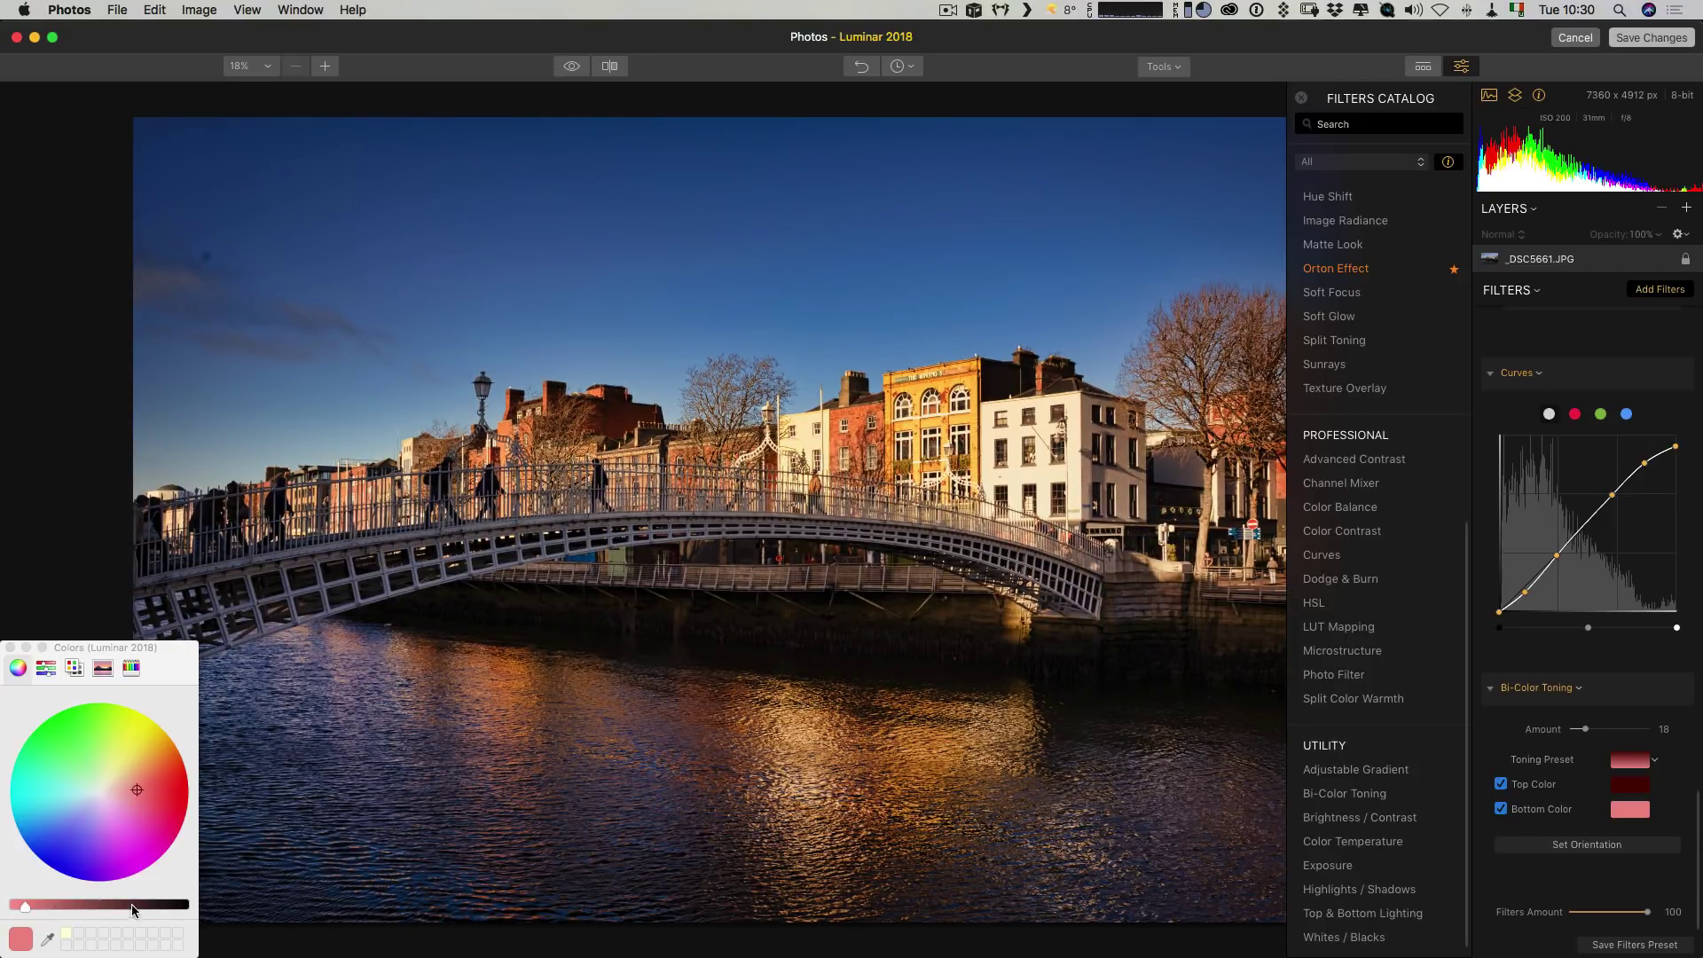
pyautogui.moveTo(55, 905); pyautogui.dragTo(21, 907)
pyautogui.moveTo(136, 784)
pyautogui.mouseDown()
pyautogui.moveTo(155, 794)
pyautogui.moveTo(104, 791)
pyautogui.moveTo(119, 791)
pyautogui.mouseUp()
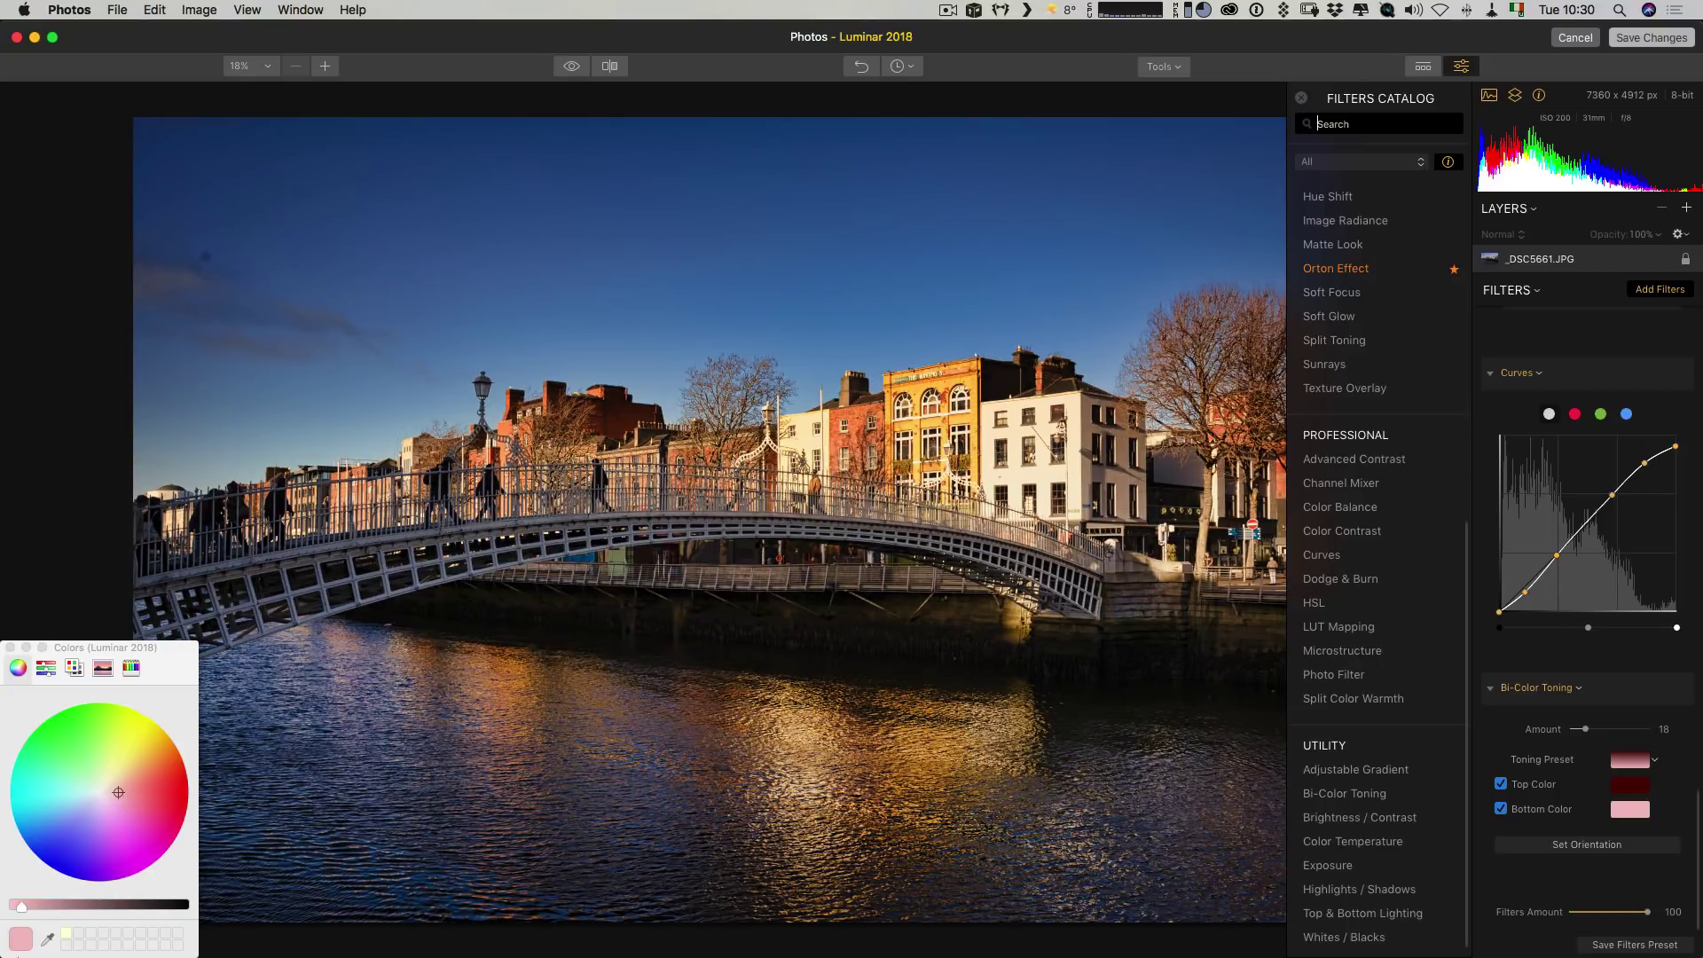
pyautogui.moveTo(41, 907); pyautogui.dragTo(33, 905)
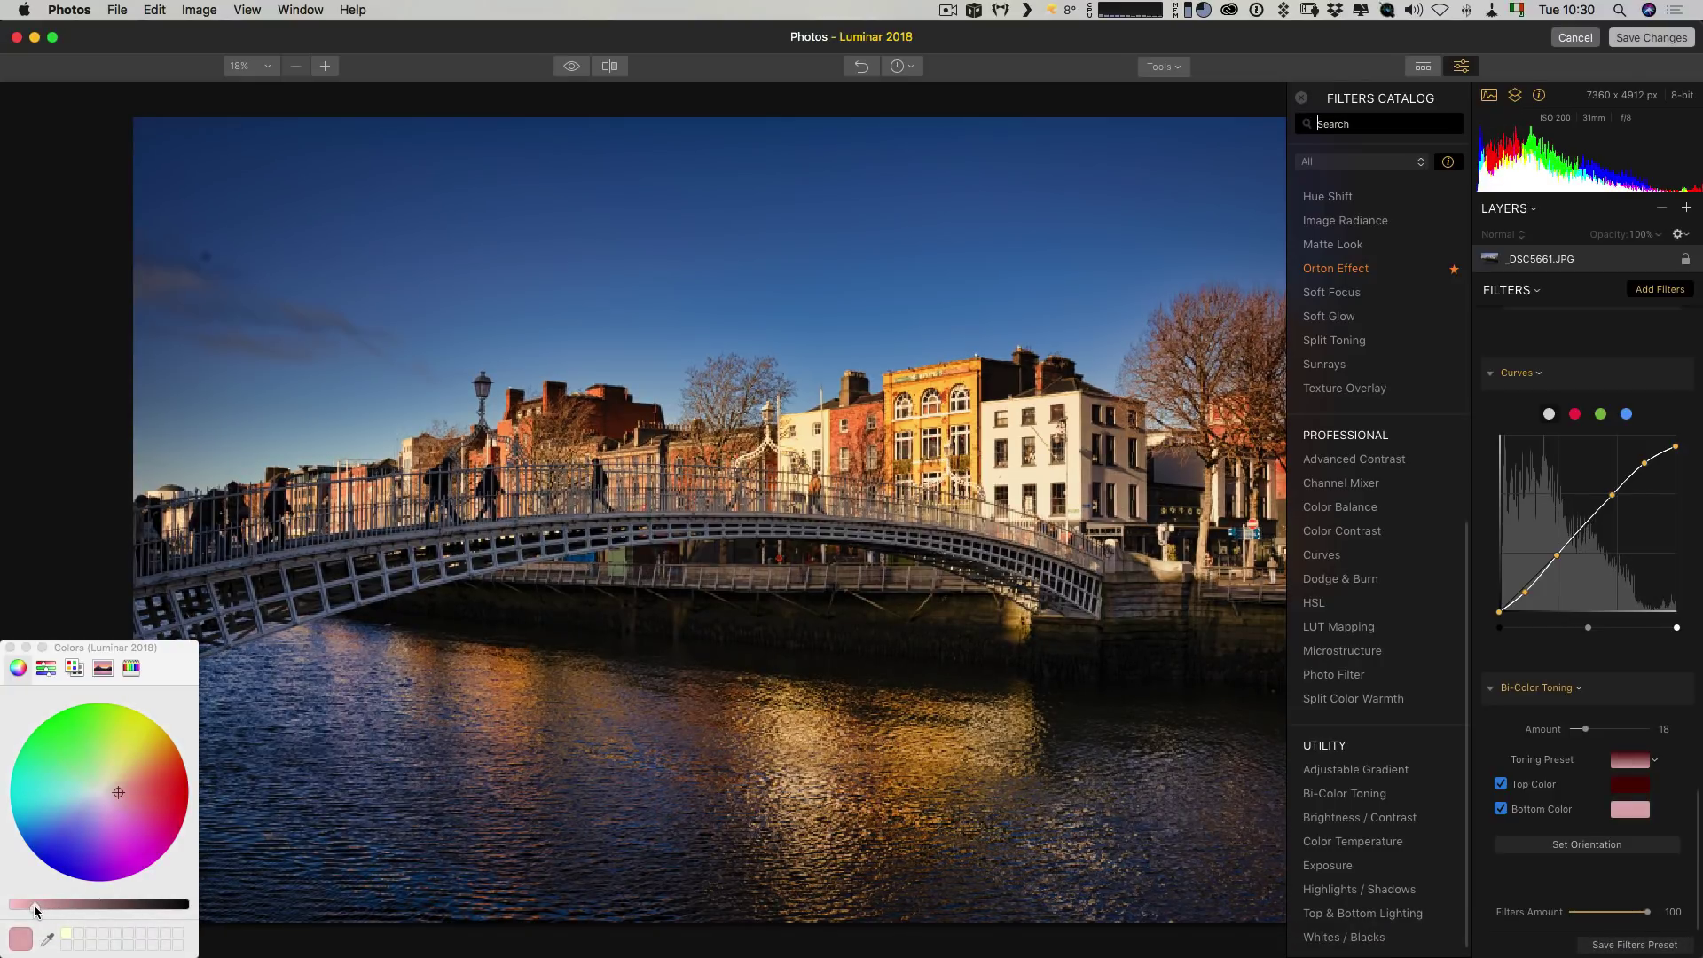
# Step: Change the top colour to a lighter brownish red and lower the toning Amount to 12
pyautogui.click(1630, 785)
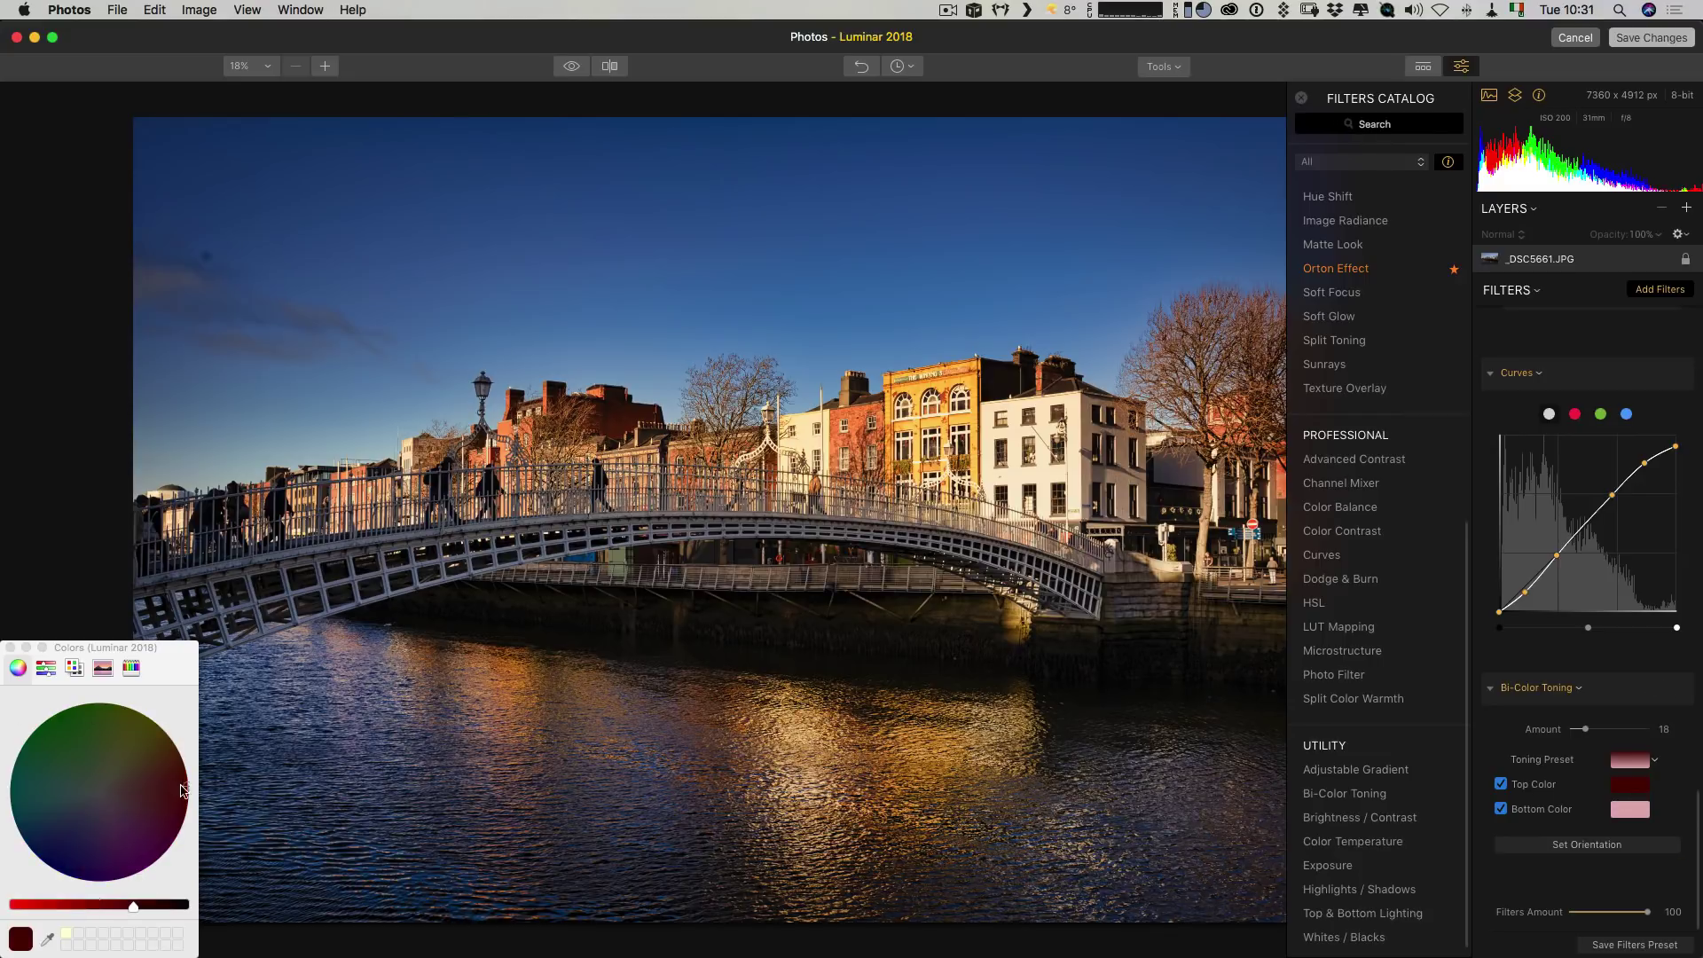
pyautogui.moveTo(177, 787); pyautogui.dragTo(167, 774)
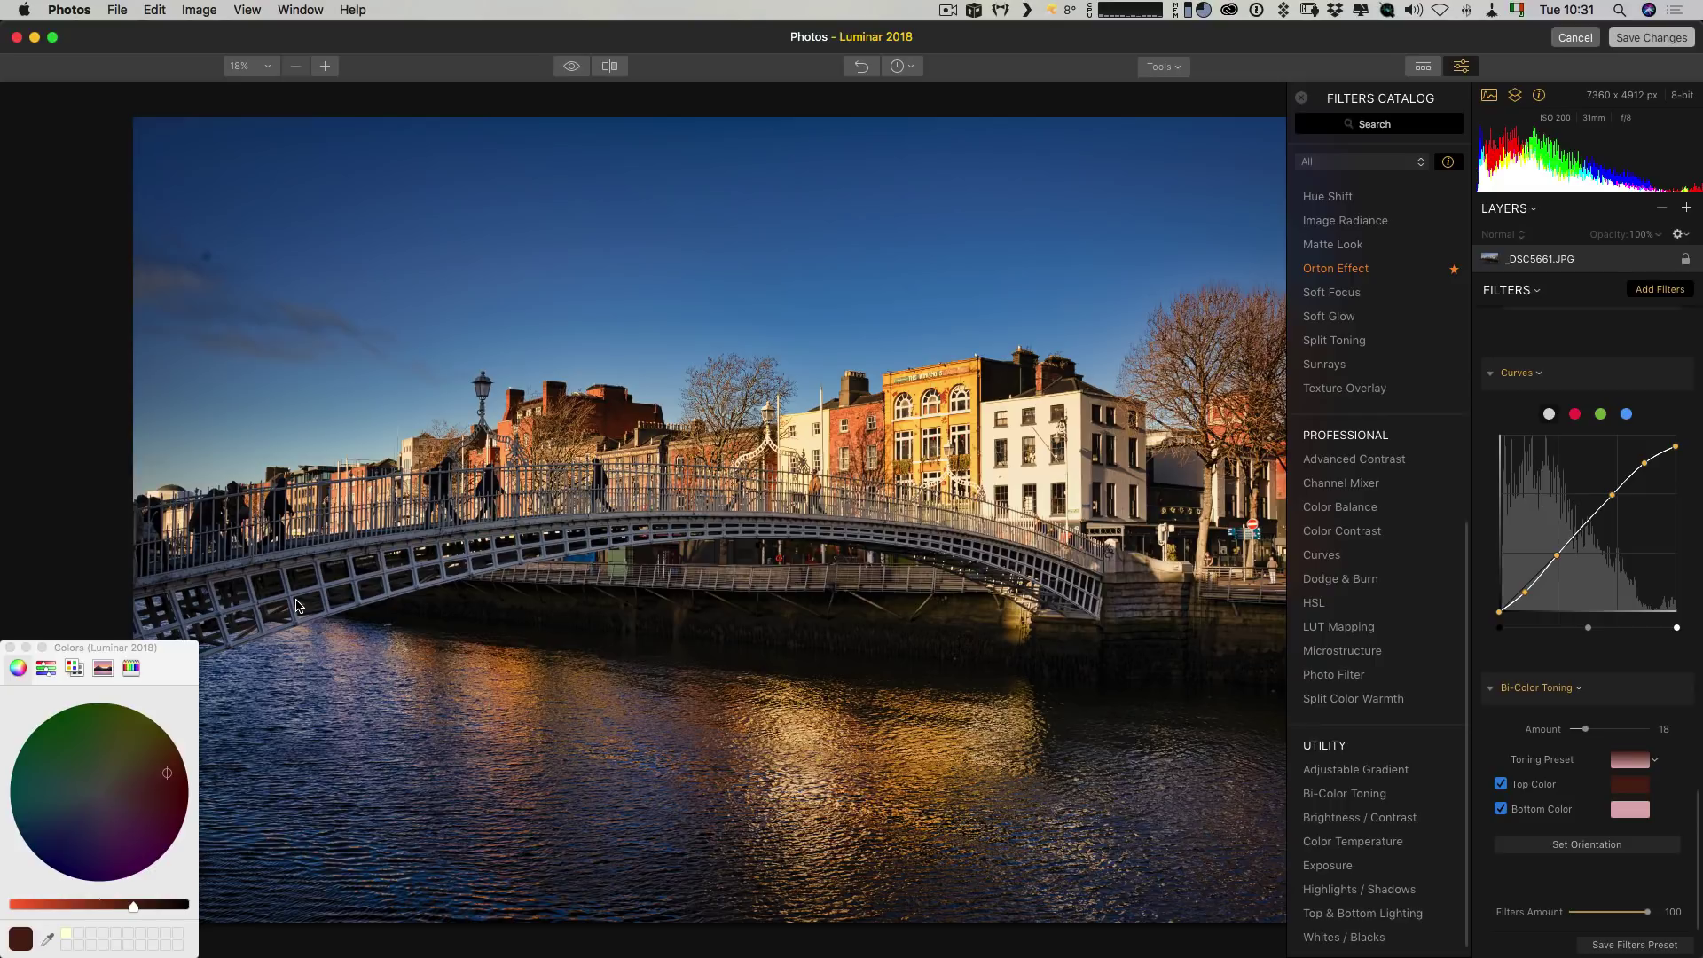
pyautogui.click(11, 647)
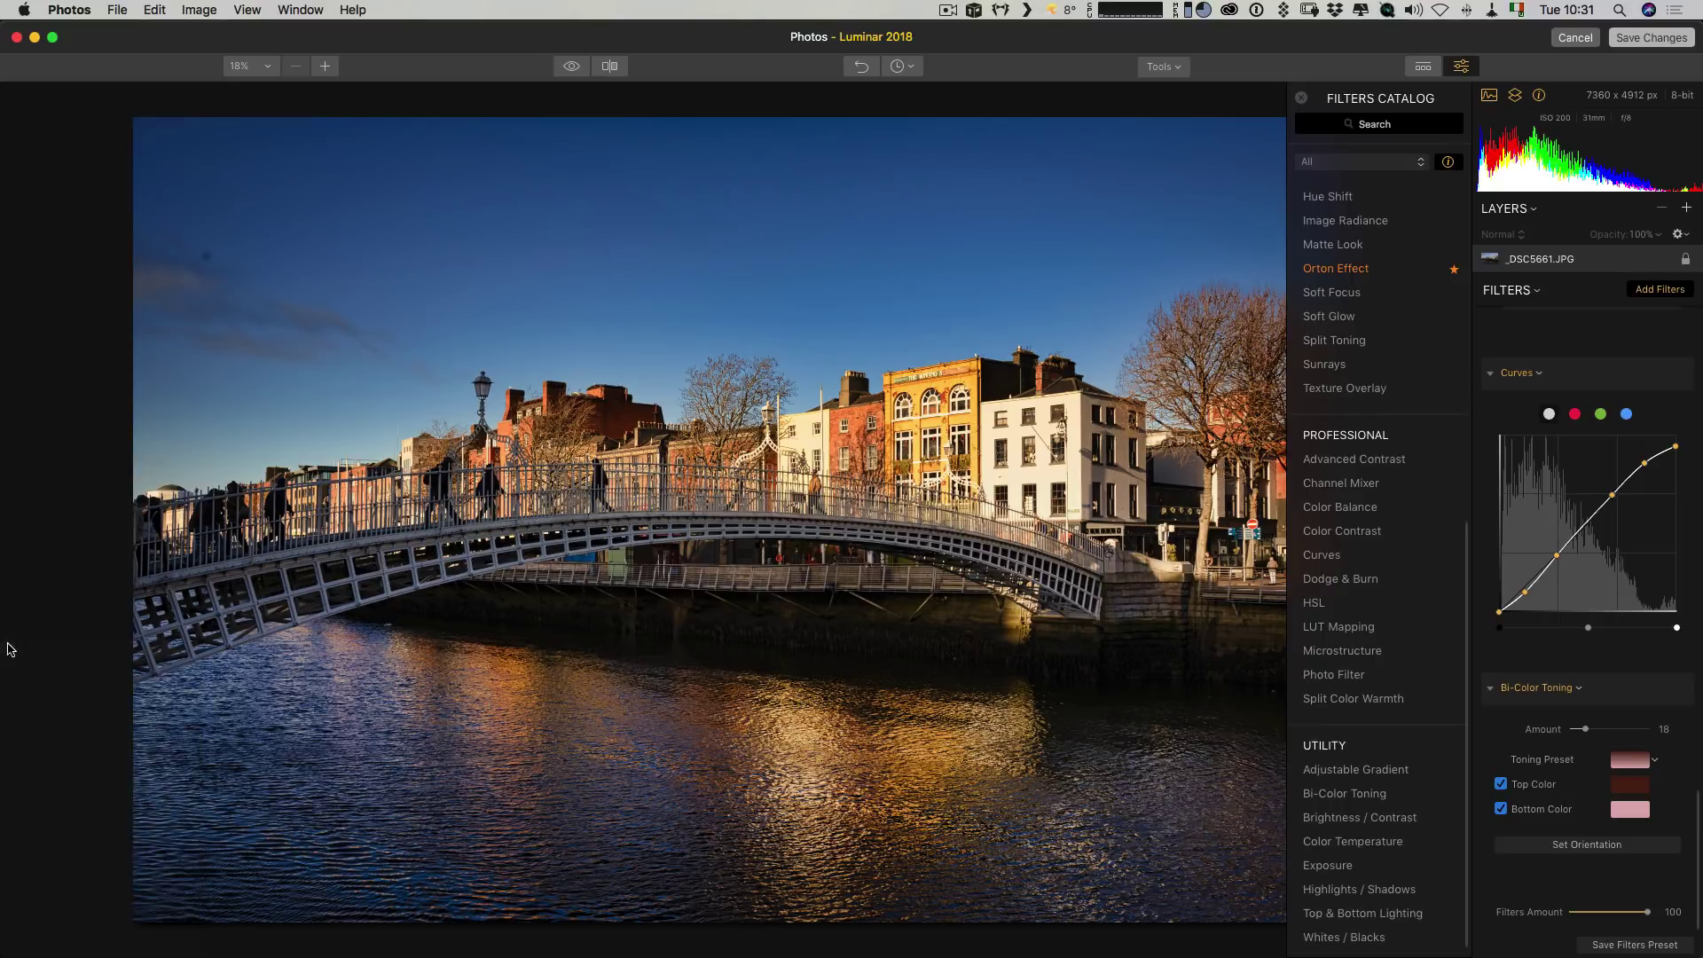
pyautogui.moveTo(1586, 728); pyautogui.dragTo(1583, 729)
# Step: Compare the toned edit with the published Dublin photo in Safari, then return to Luminar
pyautogui.press('super+Tab')
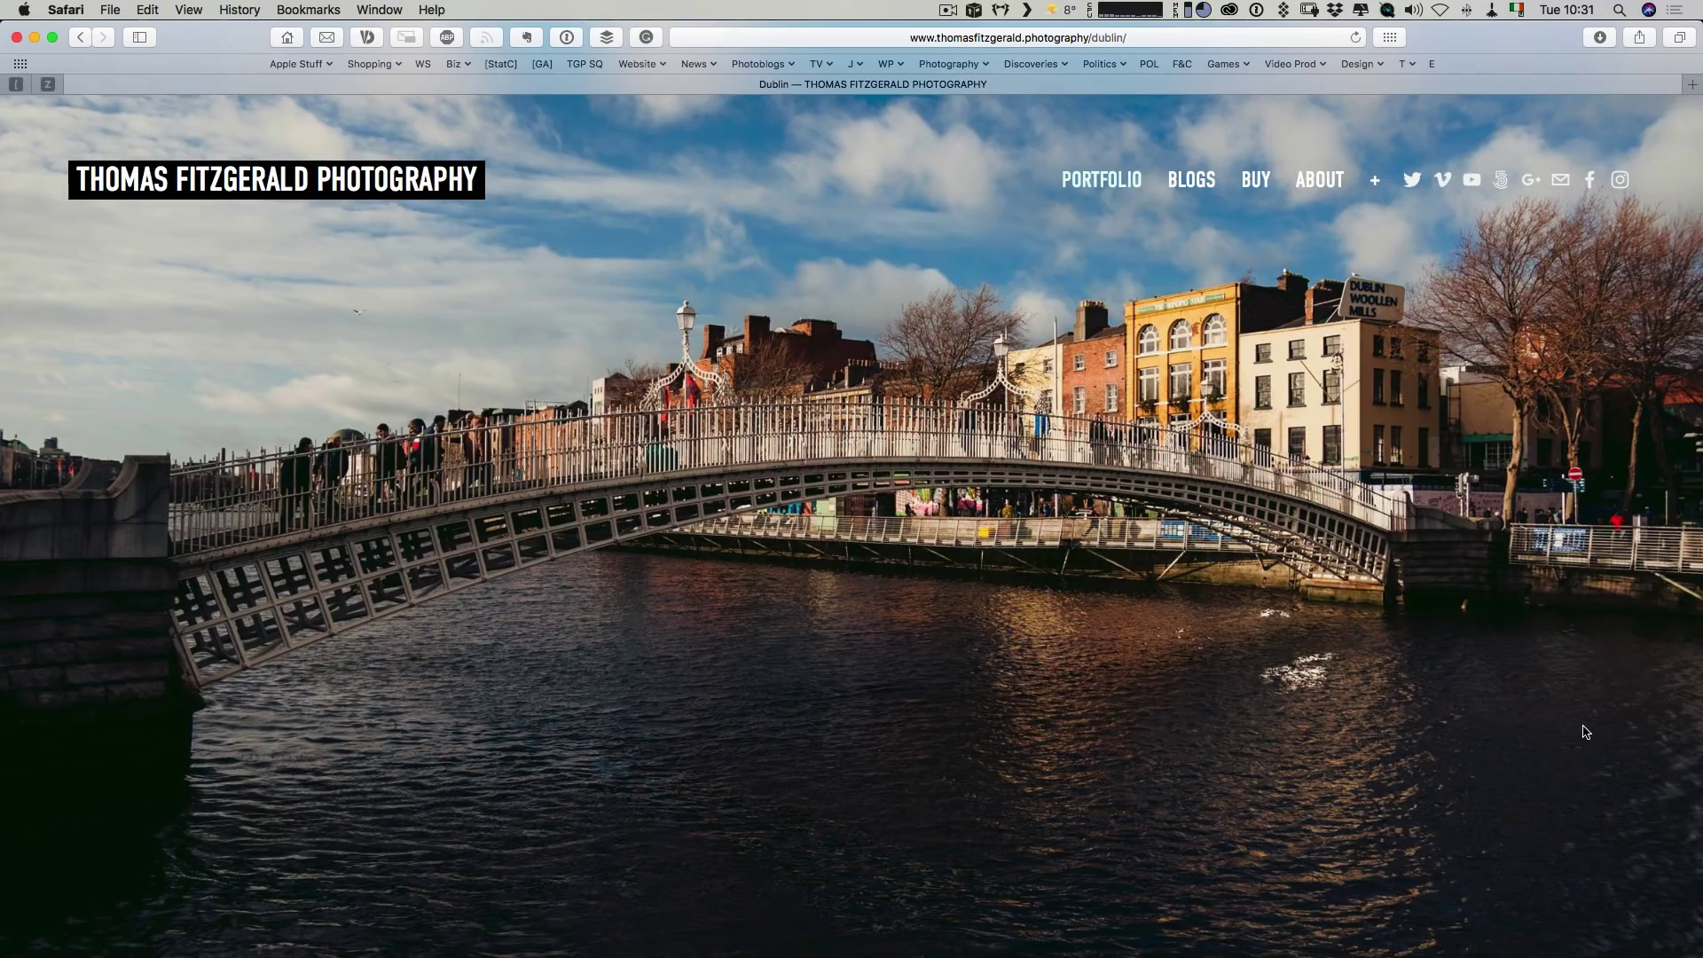
pyautogui.press('super+Tab')
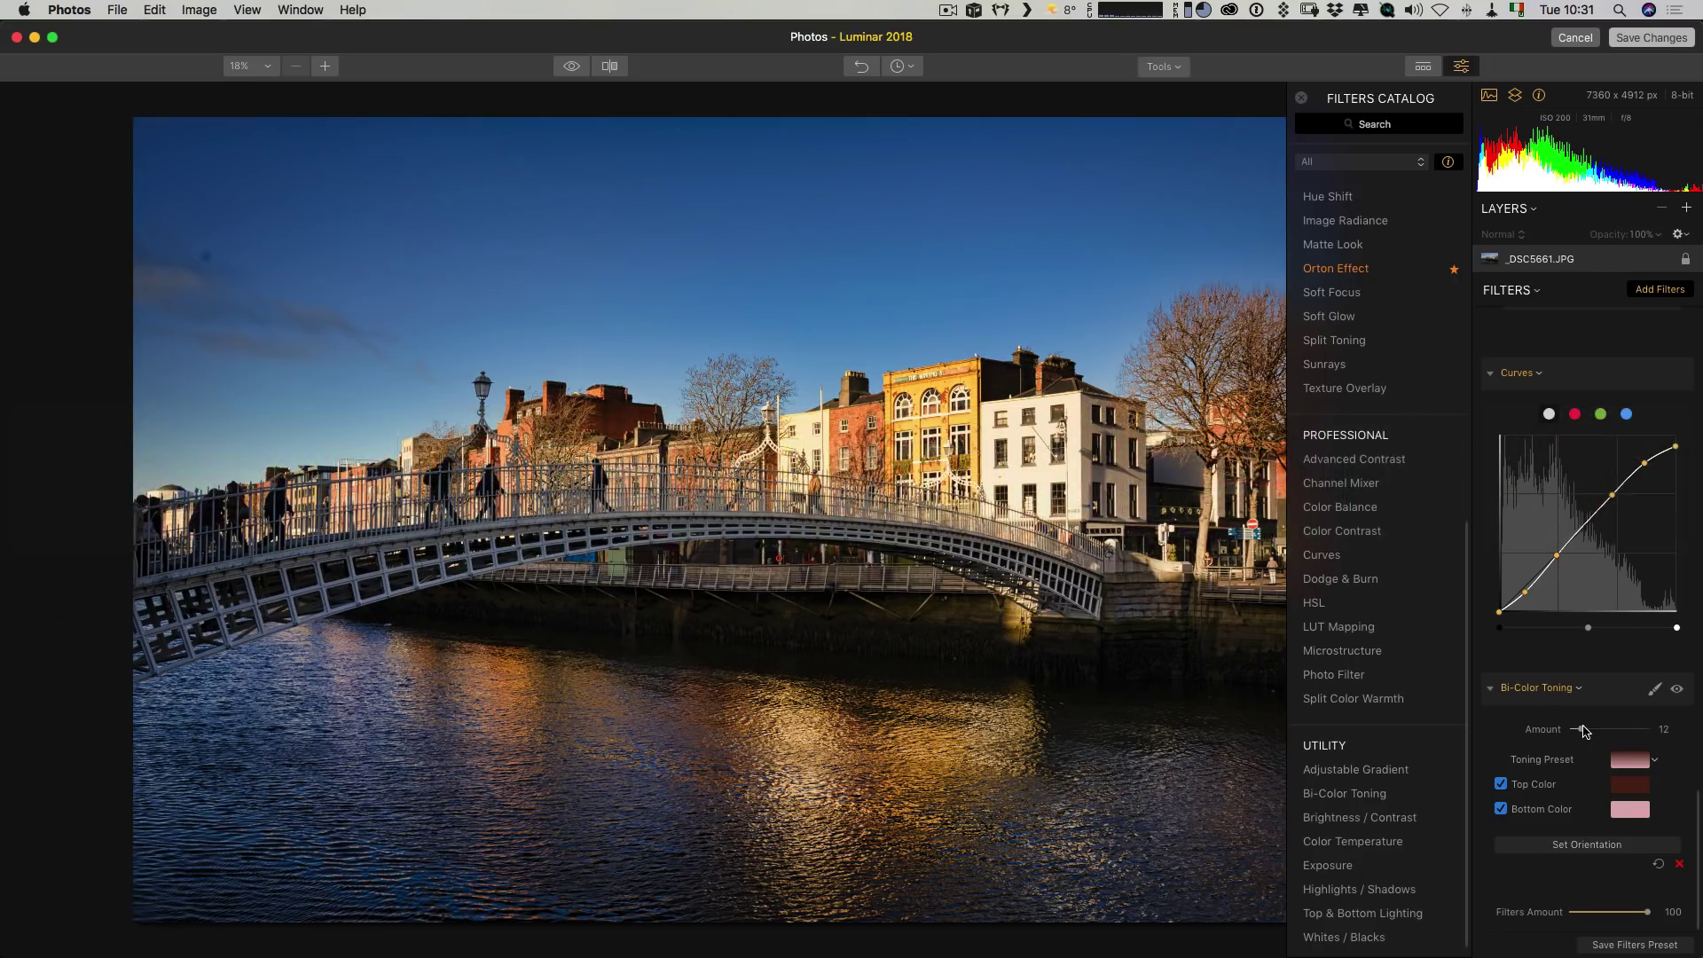
pyautogui.press('super+Tab')
pyautogui.press('super+Tab')
pyautogui.press('super+Tab')
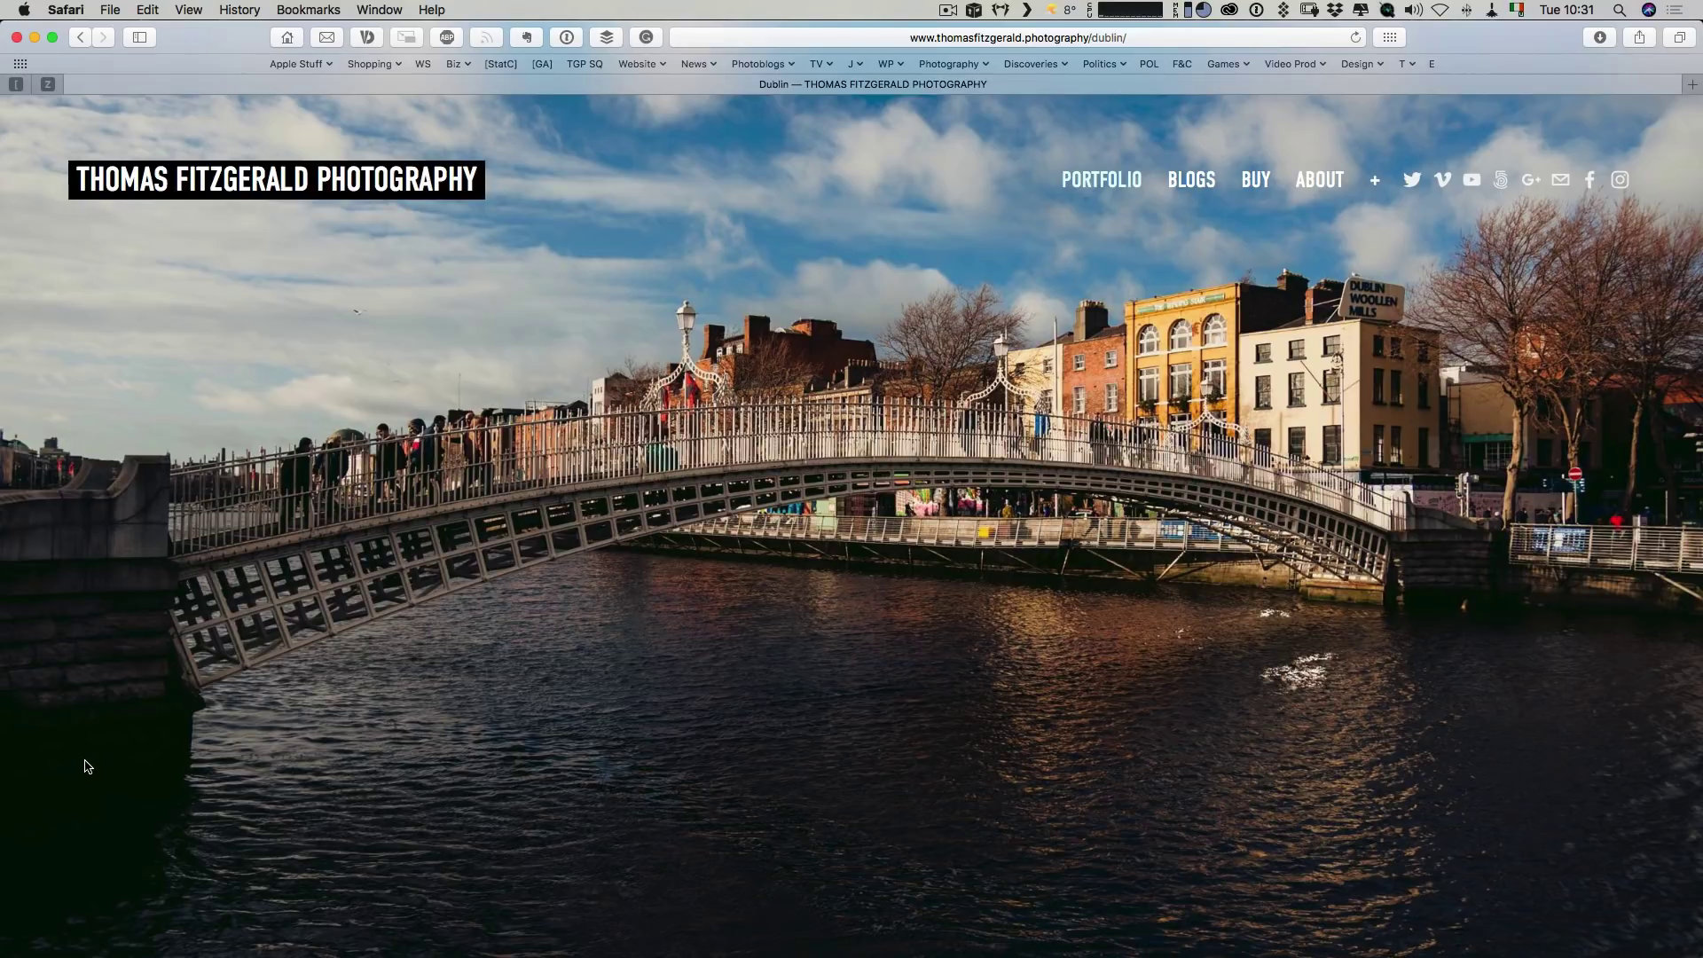
pyautogui.press('super+Tab')
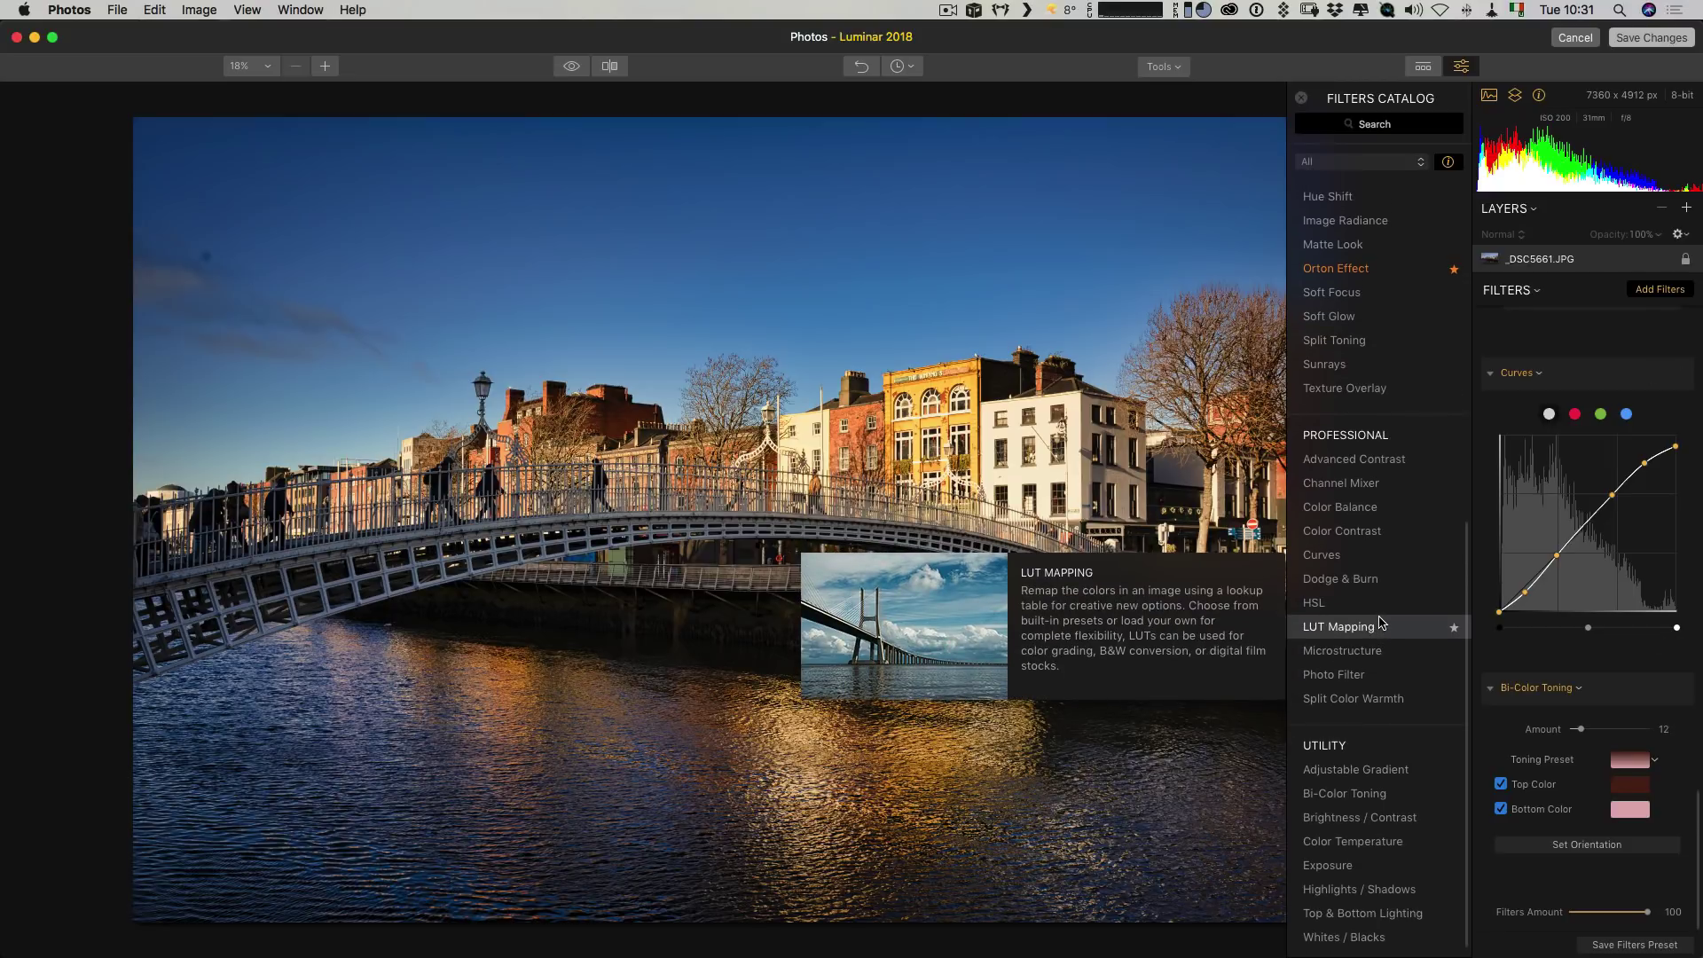
# Step: Add a Matte Look filter at Amount 9, toggle it to compare, and view the published photo
pyautogui.scroll(5, 1380, 621)
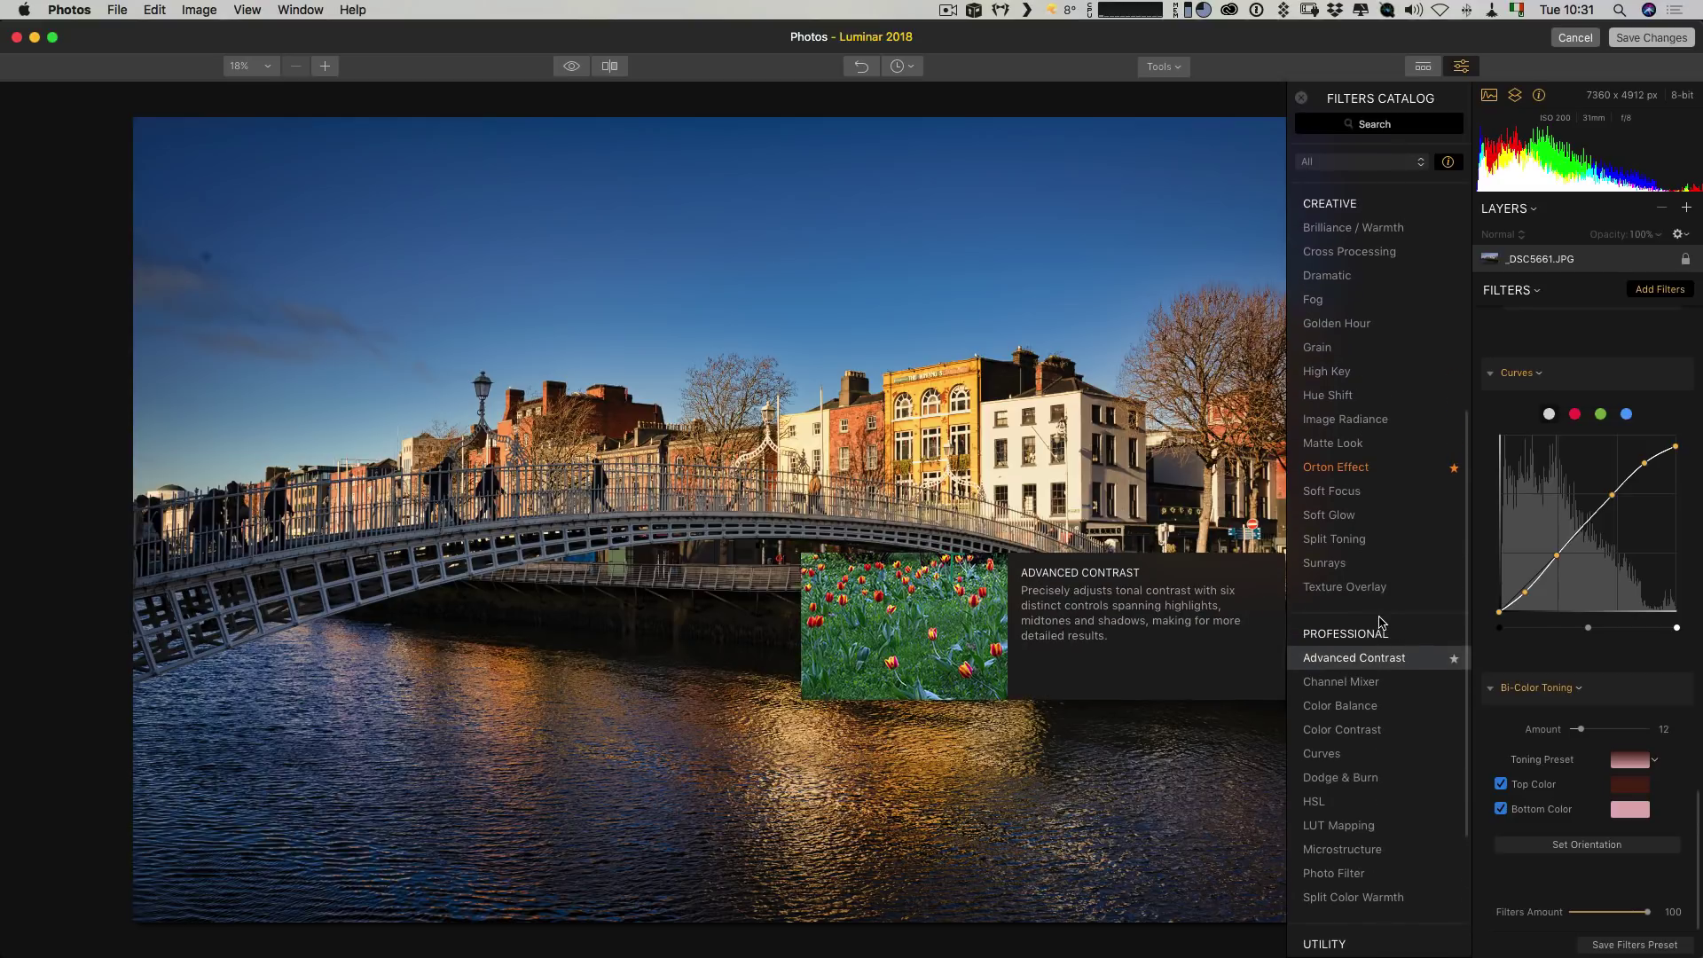
pyautogui.scroll(1, 1379, 621)
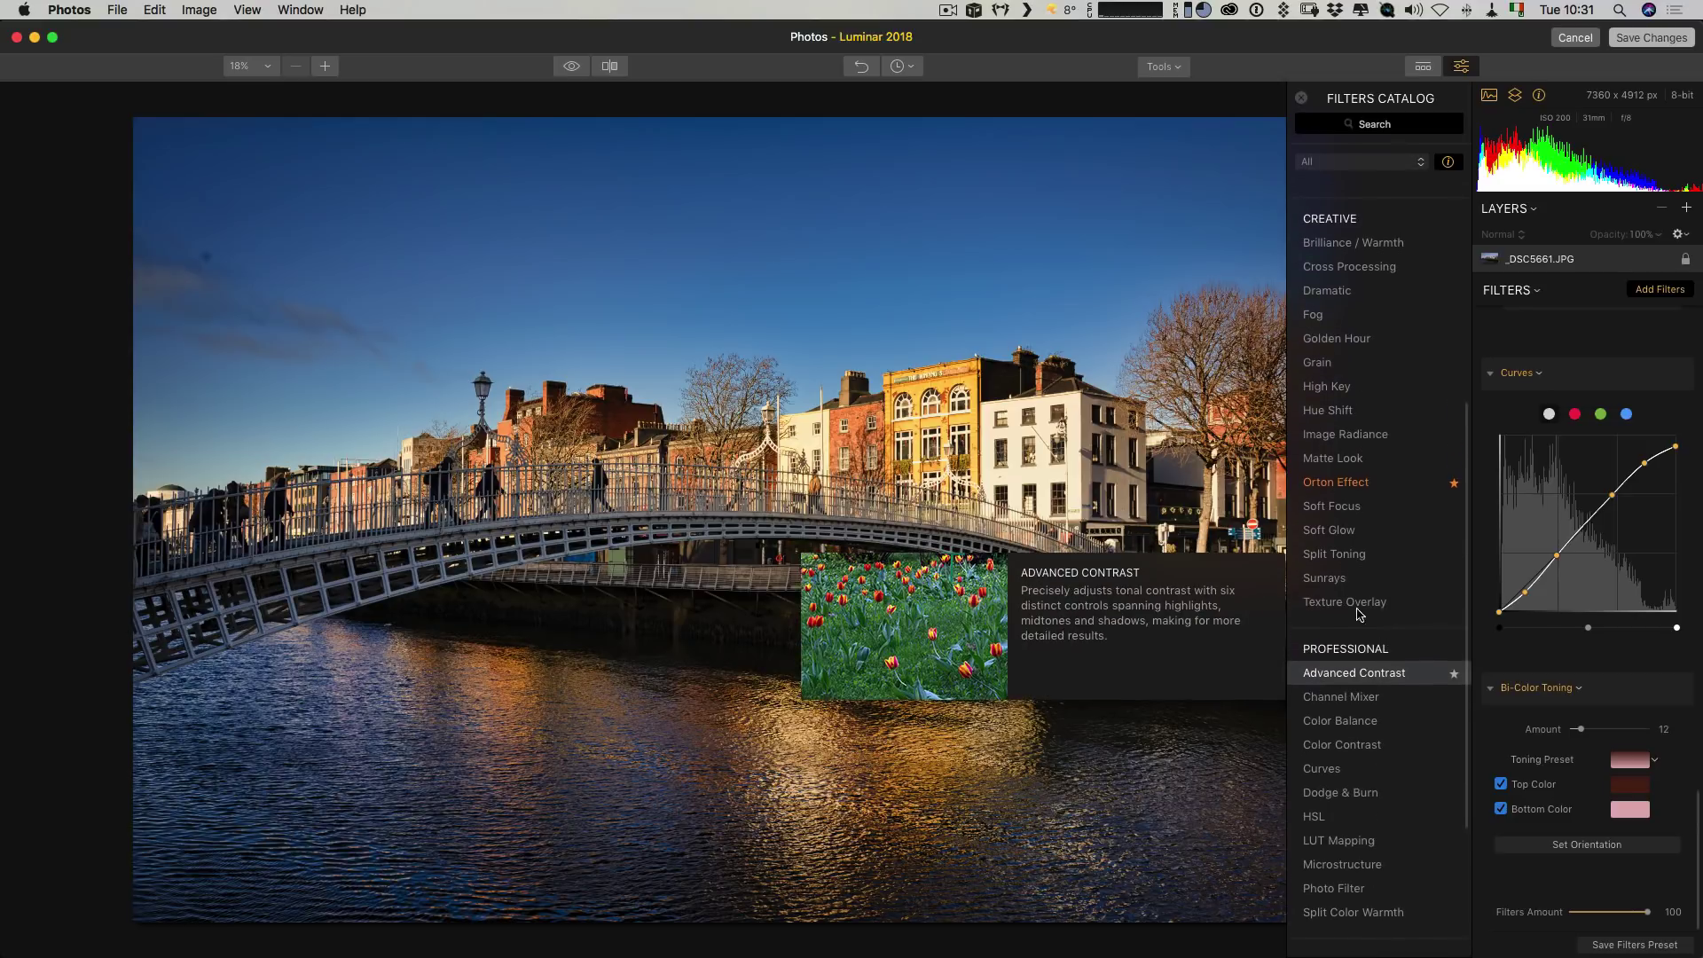
pyautogui.click(1334, 459)
pyautogui.moveTo(1575, 704)
pyautogui.mouseDown()
pyautogui.moveTo(1620, 709)
pyautogui.moveTo(1581, 705)
pyautogui.moveTo(1576, 729)
pyautogui.moveTo(1637, 725)
pyautogui.moveTo(1571, 727)
pyautogui.moveTo(1585, 704)
pyautogui.moveTo(1632, 703)
pyautogui.moveTo(1579, 703)
pyautogui.mouseUp()
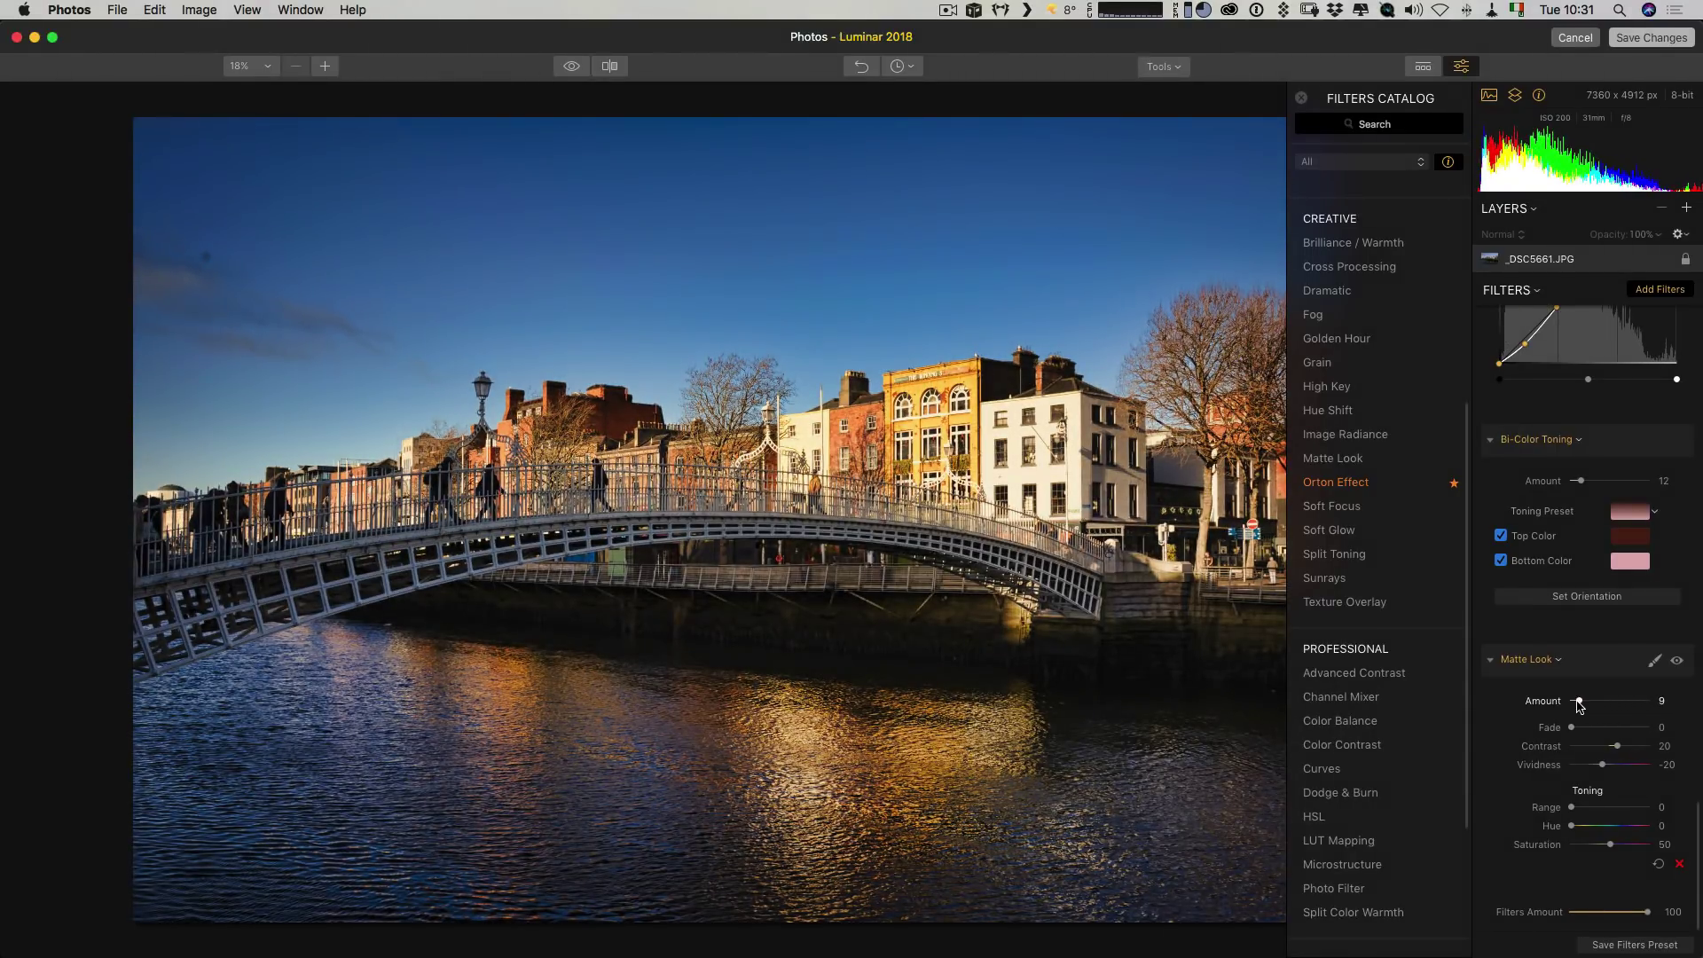
pyautogui.click(1676, 661)
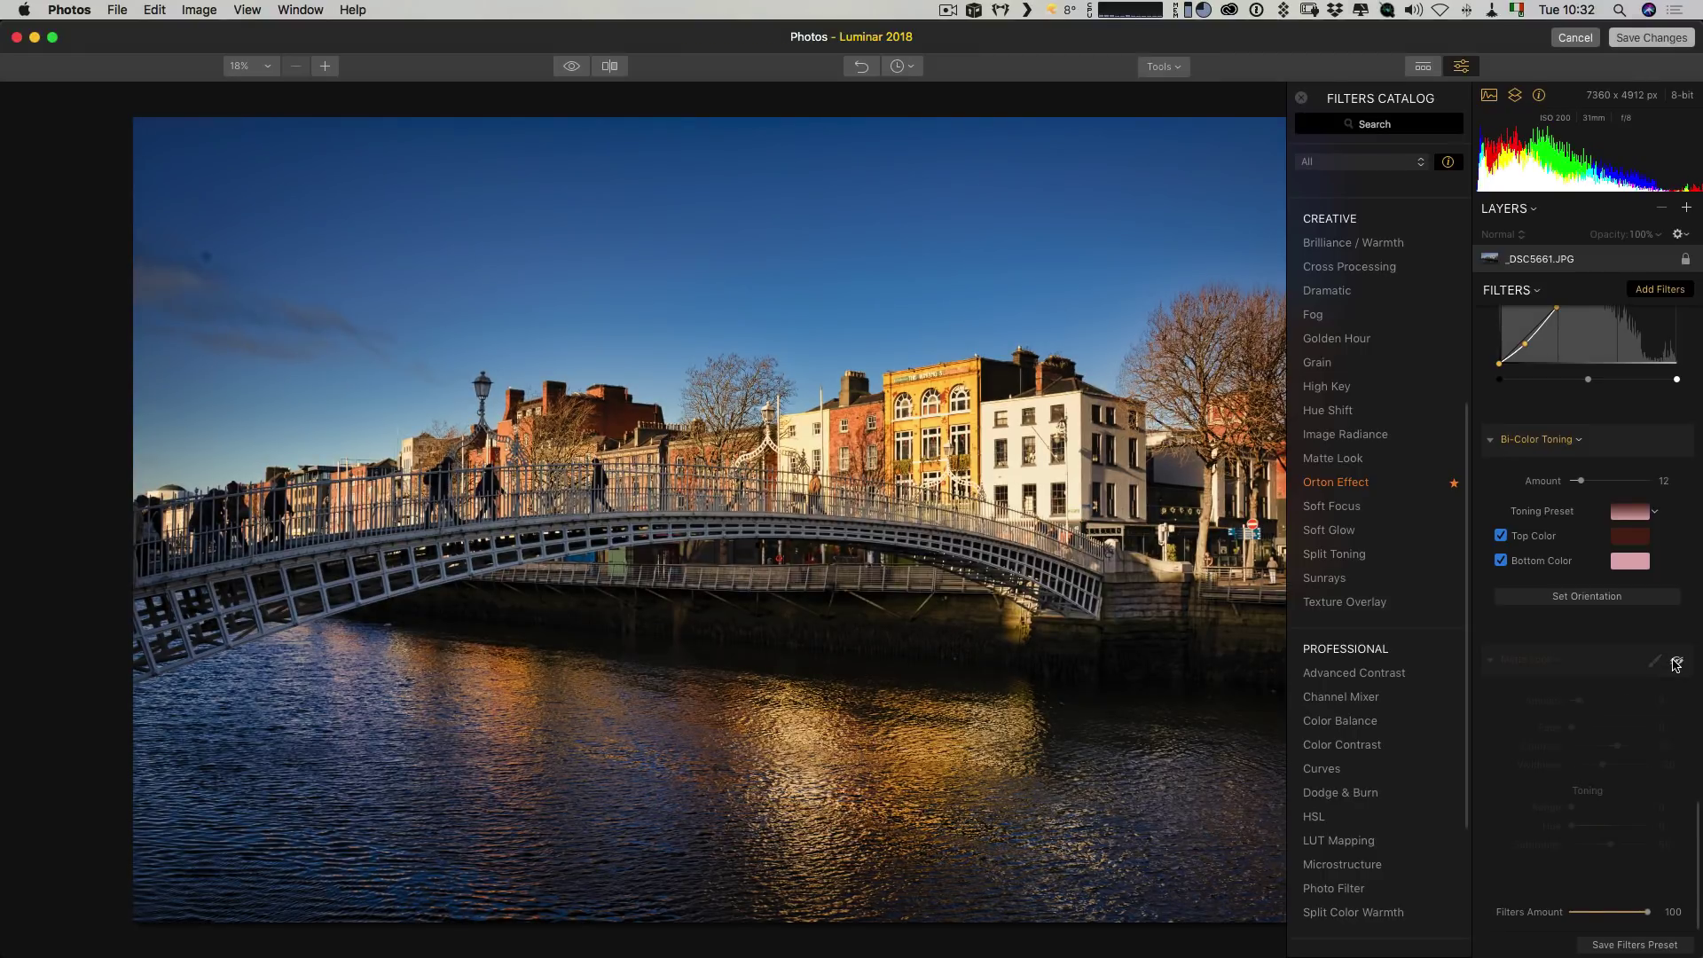
pyautogui.click(1676, 661)
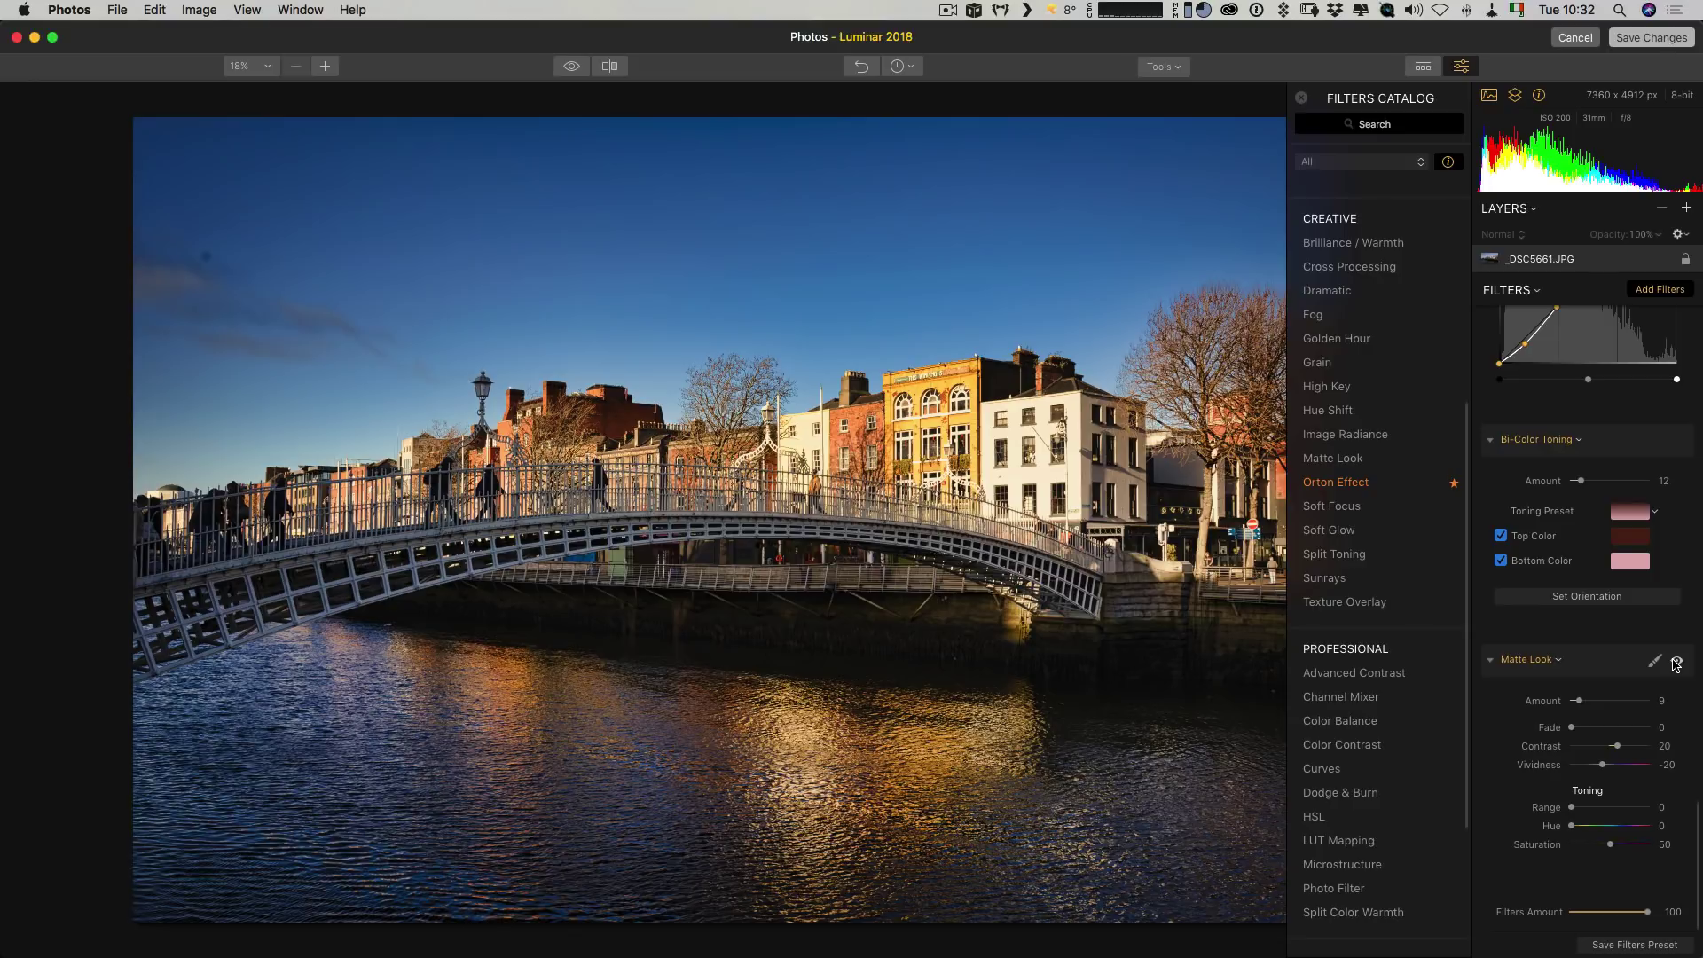
pyautogui.press('super+Tab')
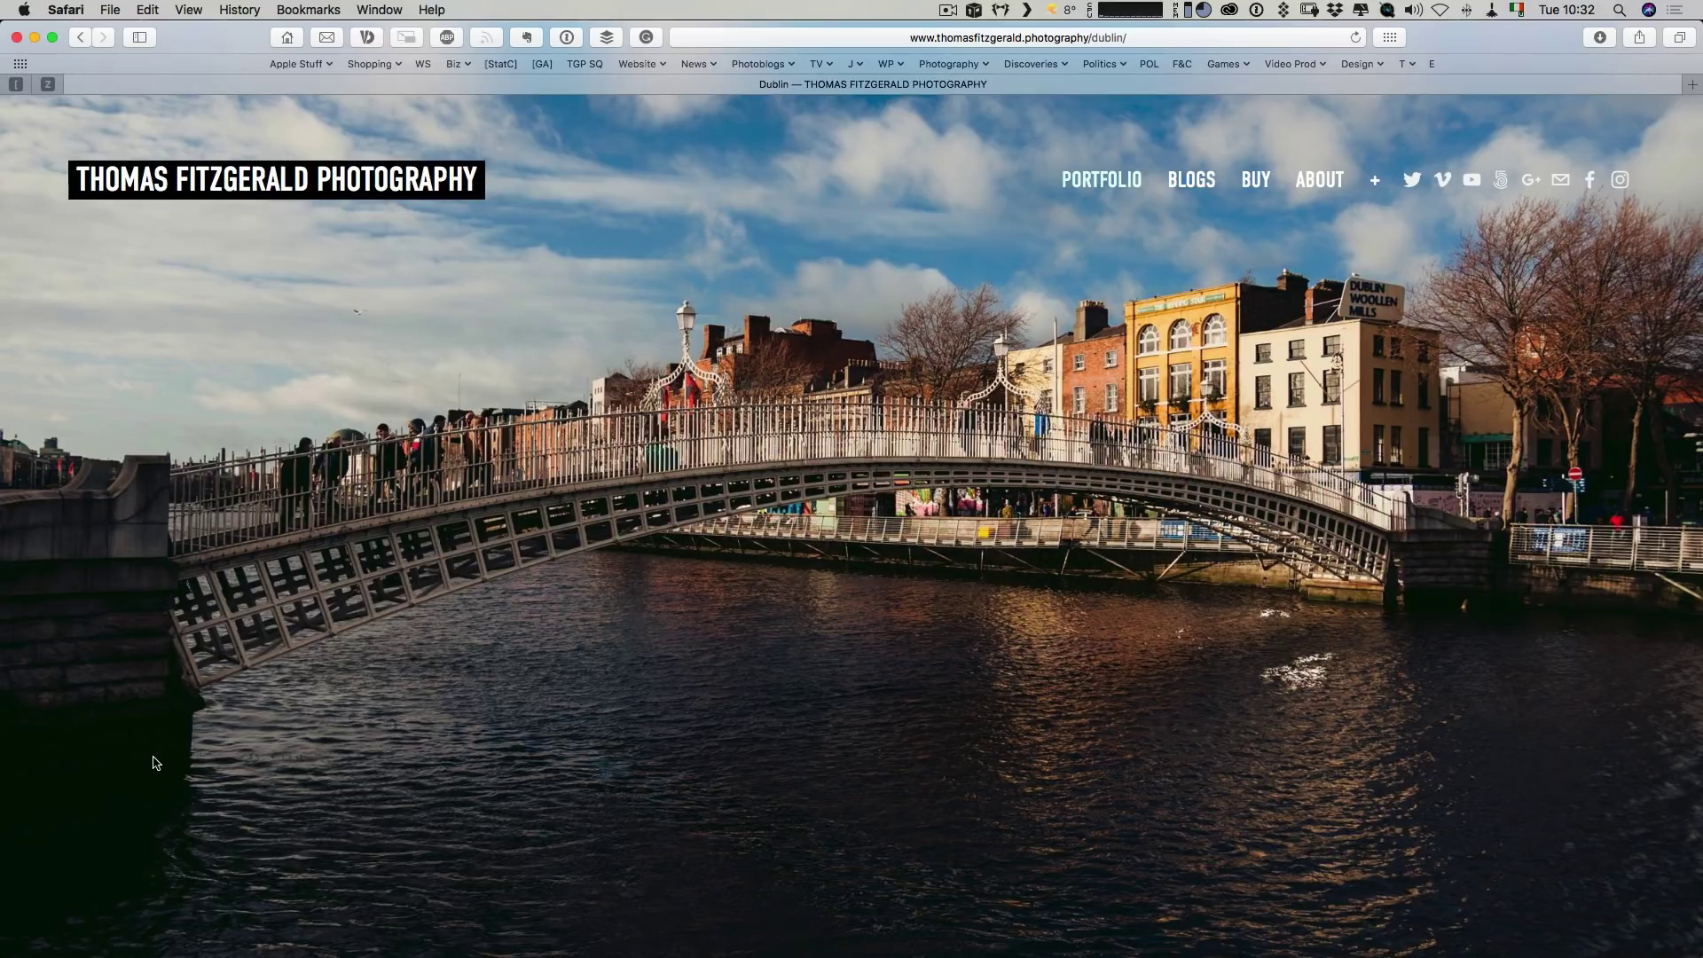
# Step: Raise the Matte Look amount, comparing it on/off and against the Safari reference photo
pyautogui.press('super+Tab')
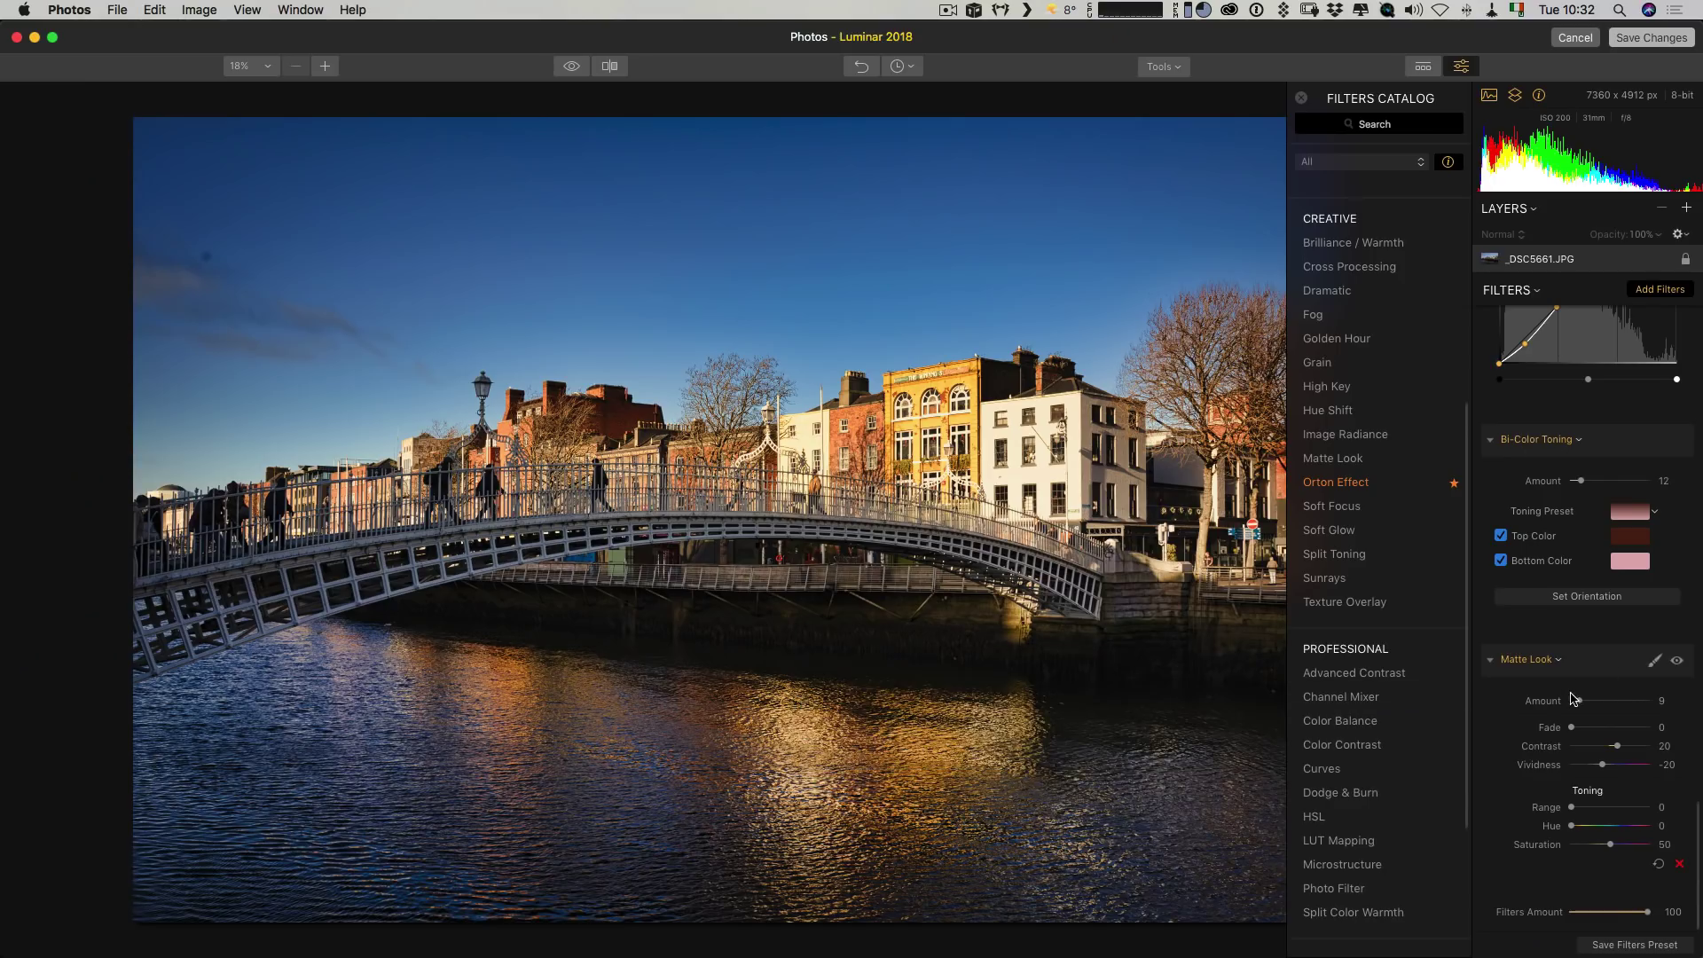
pyautogui.moveTo(1584, 701); pyautogui.dragTo(1607, 749)
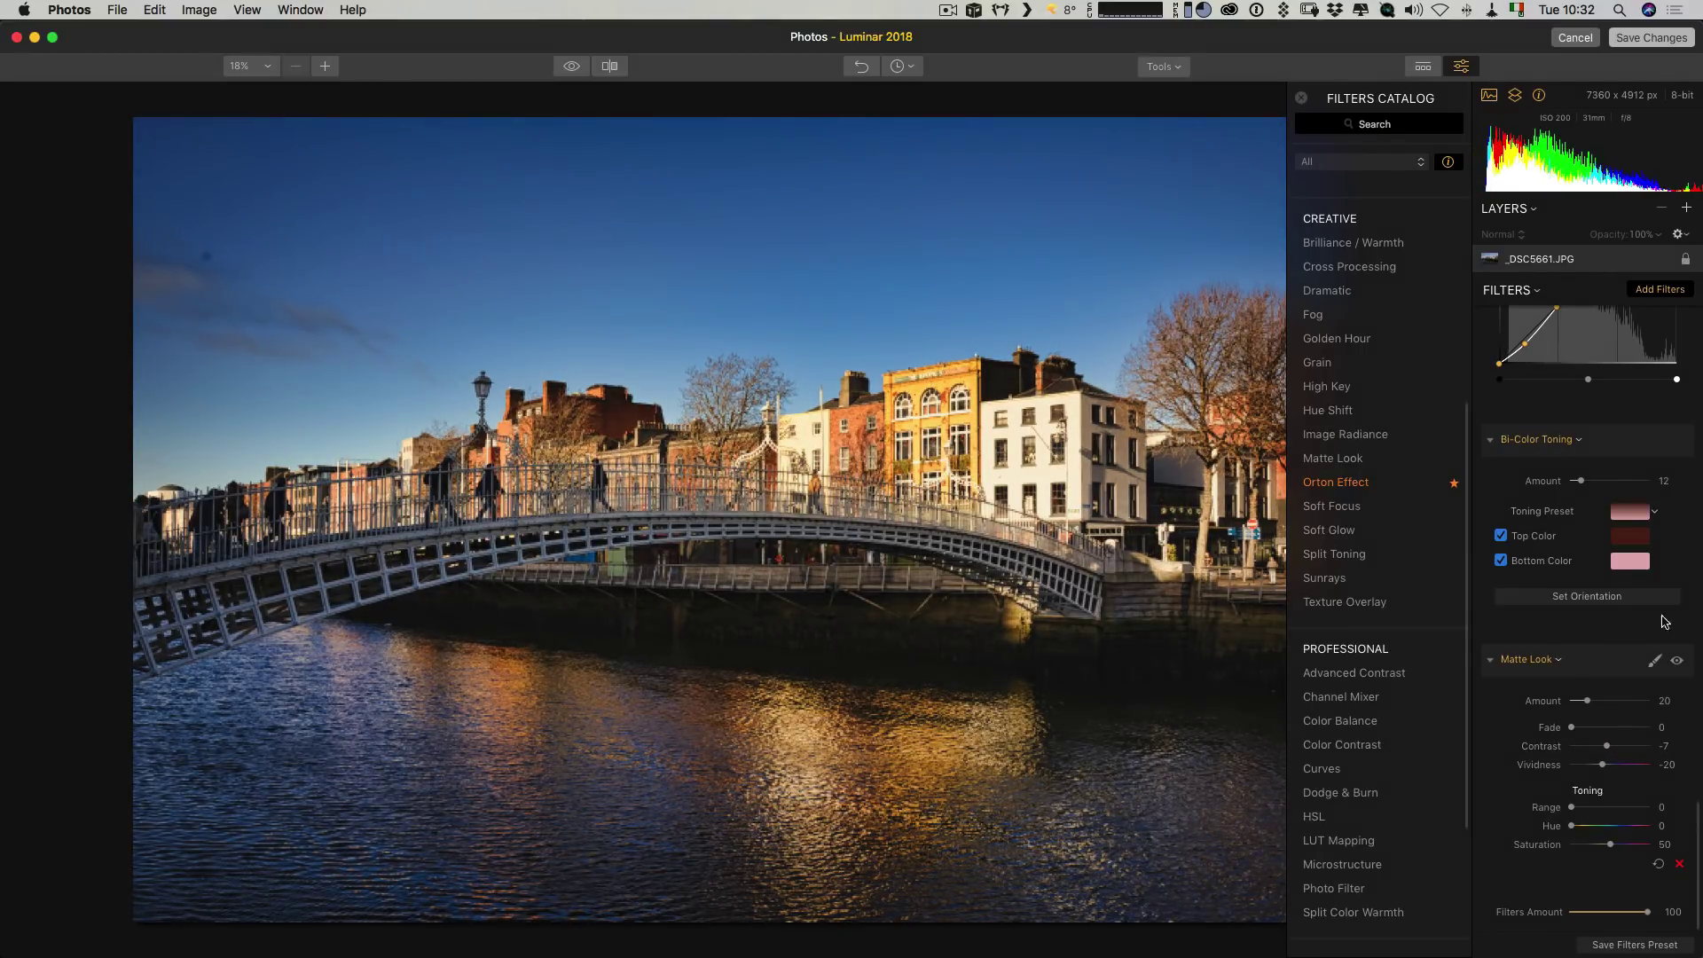
pyautogui.click(1677, 661)
pyautogui.click(1678, 661)
pyautogui.click(1679, 661)
pyautogui.click(1680, 662)
pyautogui.press('super+Tab')
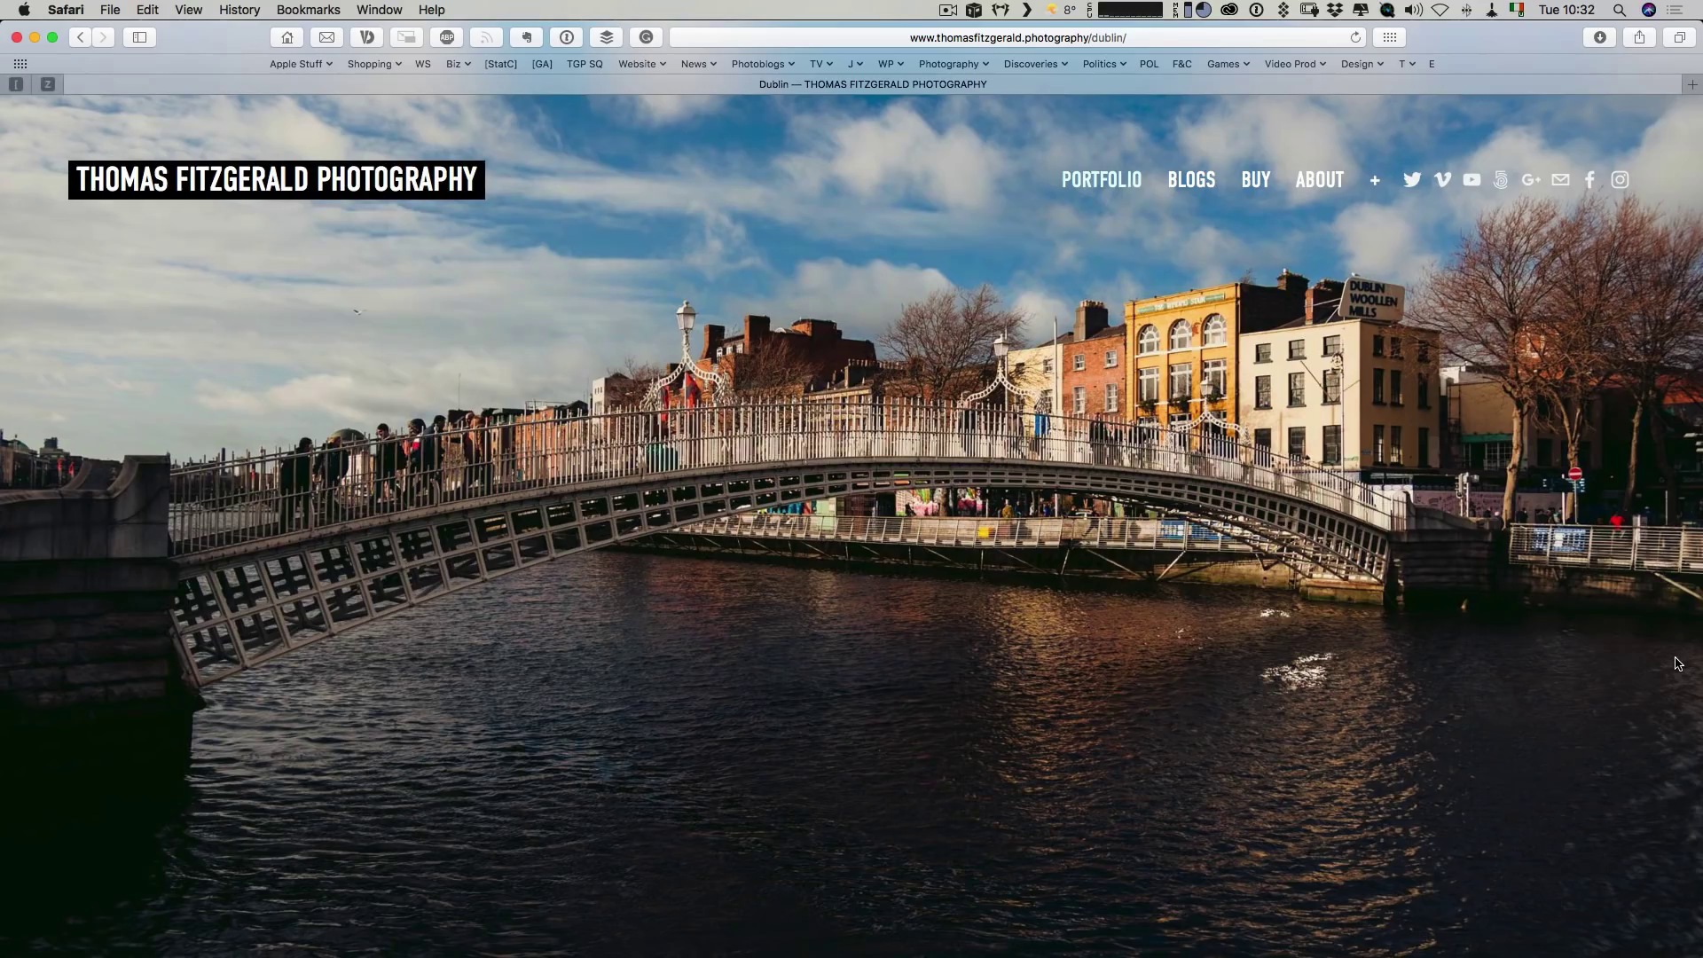
pyautogui.press('super+Tab')
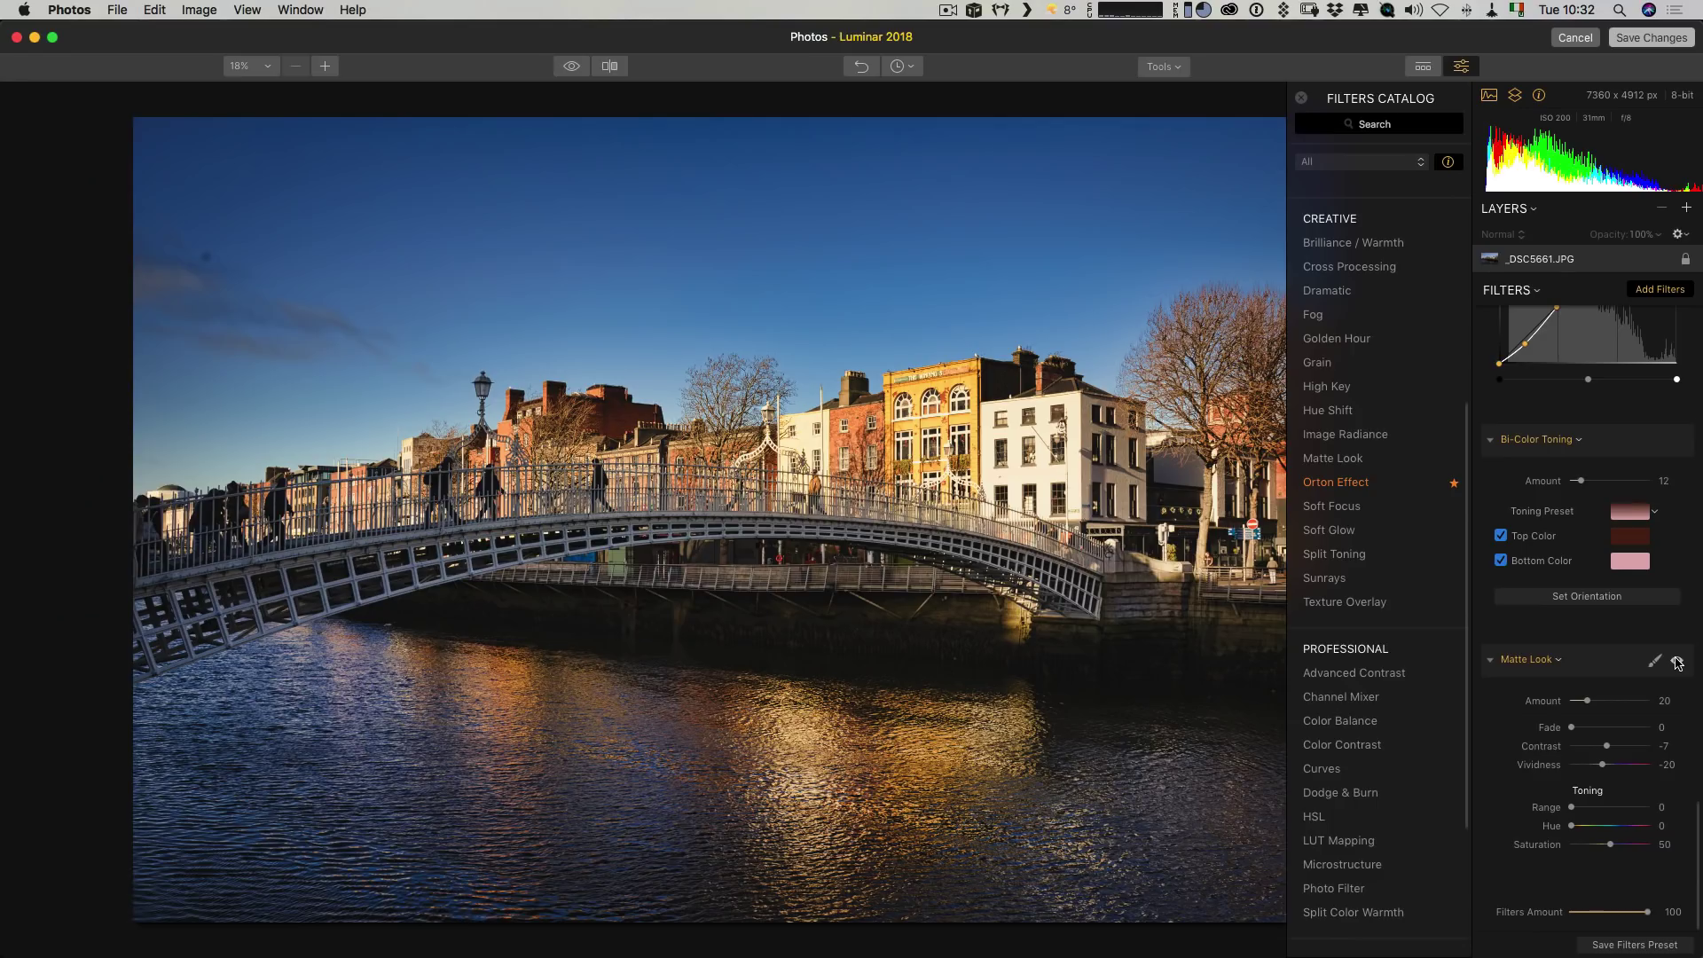
pyautogui.press('super+Tab')
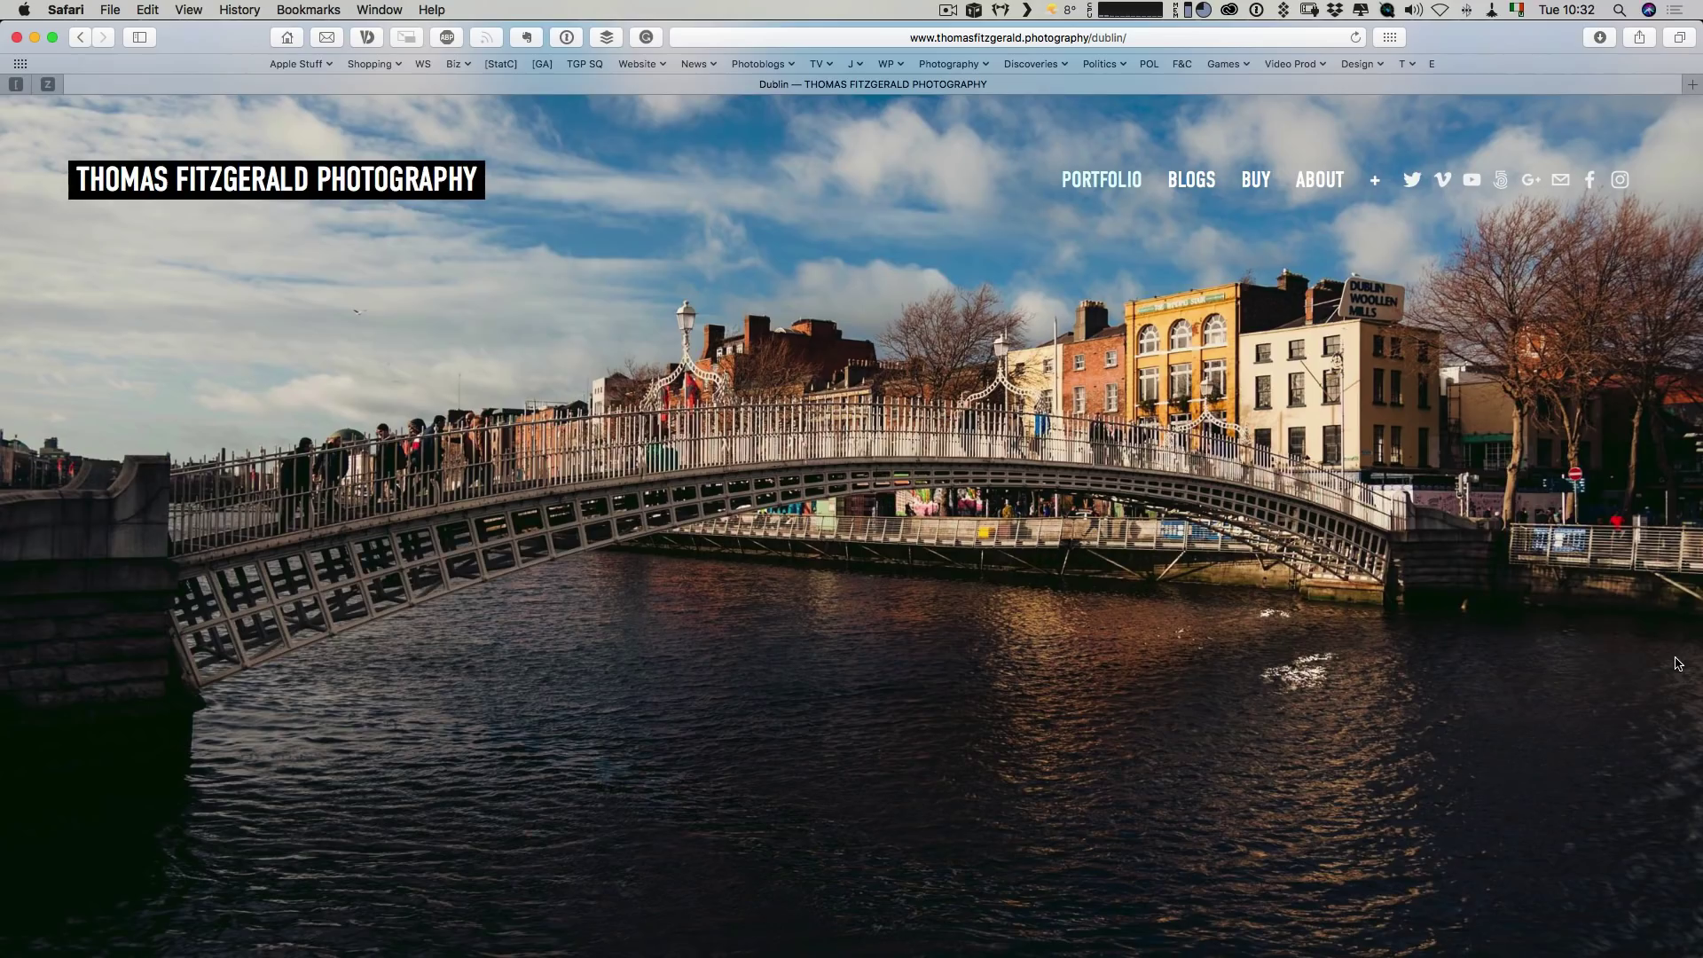
pyautogui.press('super+Tab')
pyautogui.press('super+Tab')
pyautogui.press('super+Tab')
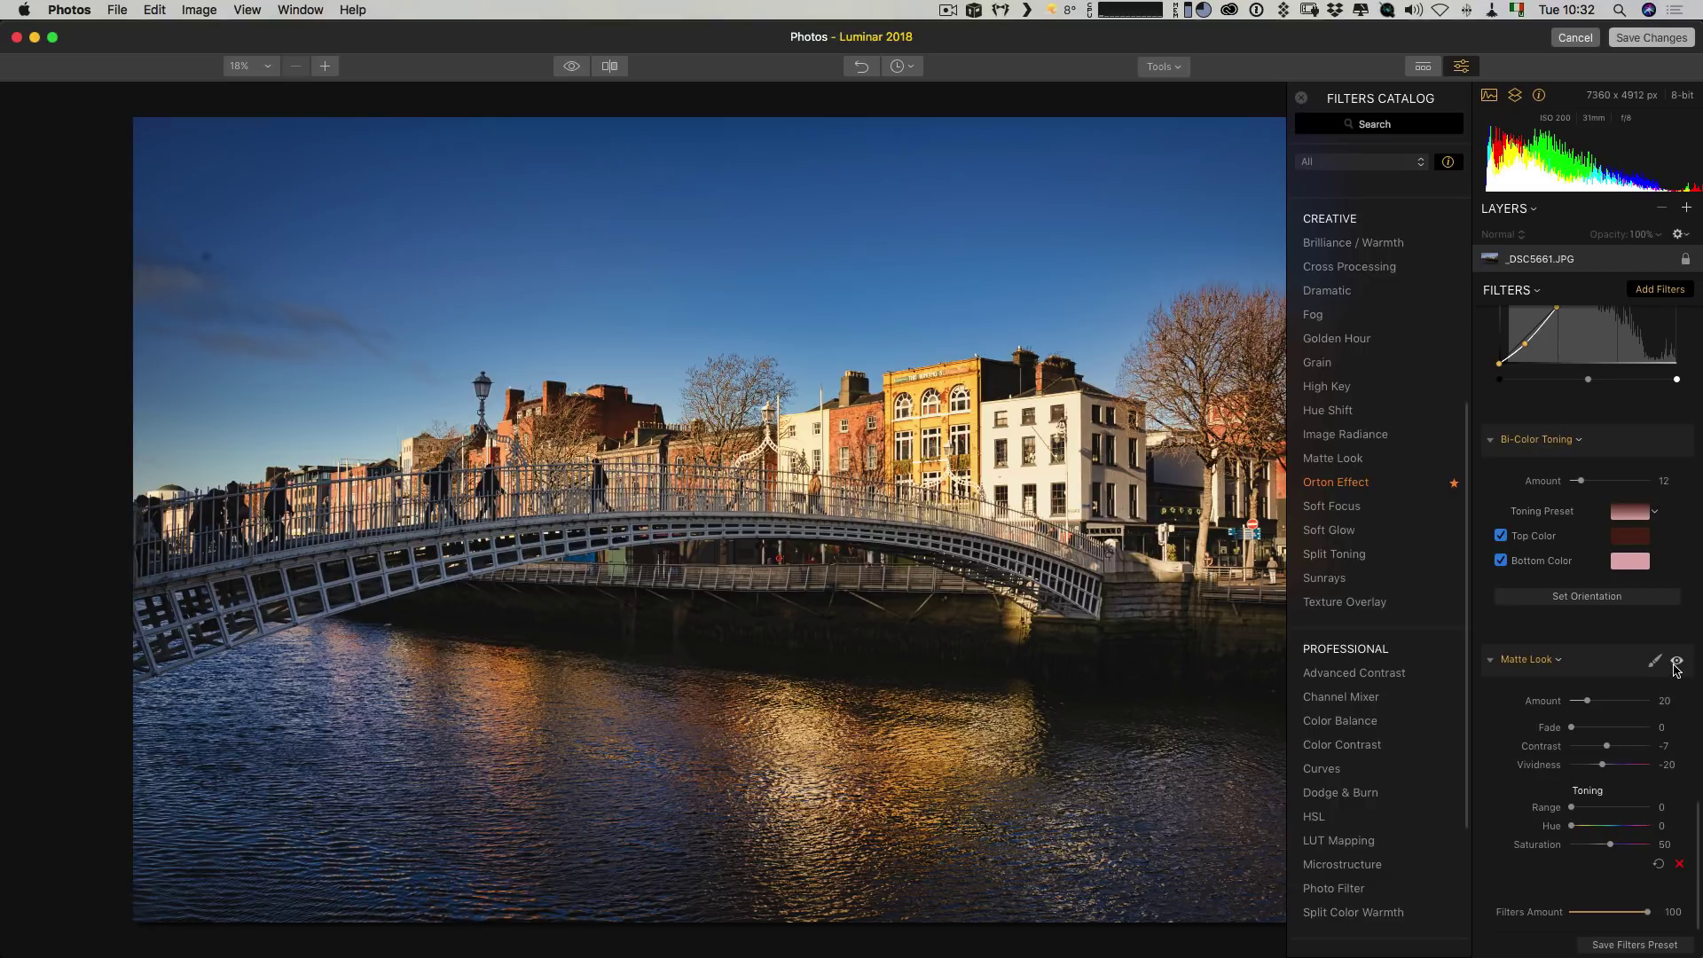
# Step: Reduce the Matte Look Amount to 18, then to 15, toggling it to compare
pyautogui.moveTo(1582, 701); pyautogui.dragTo(1581, 701)
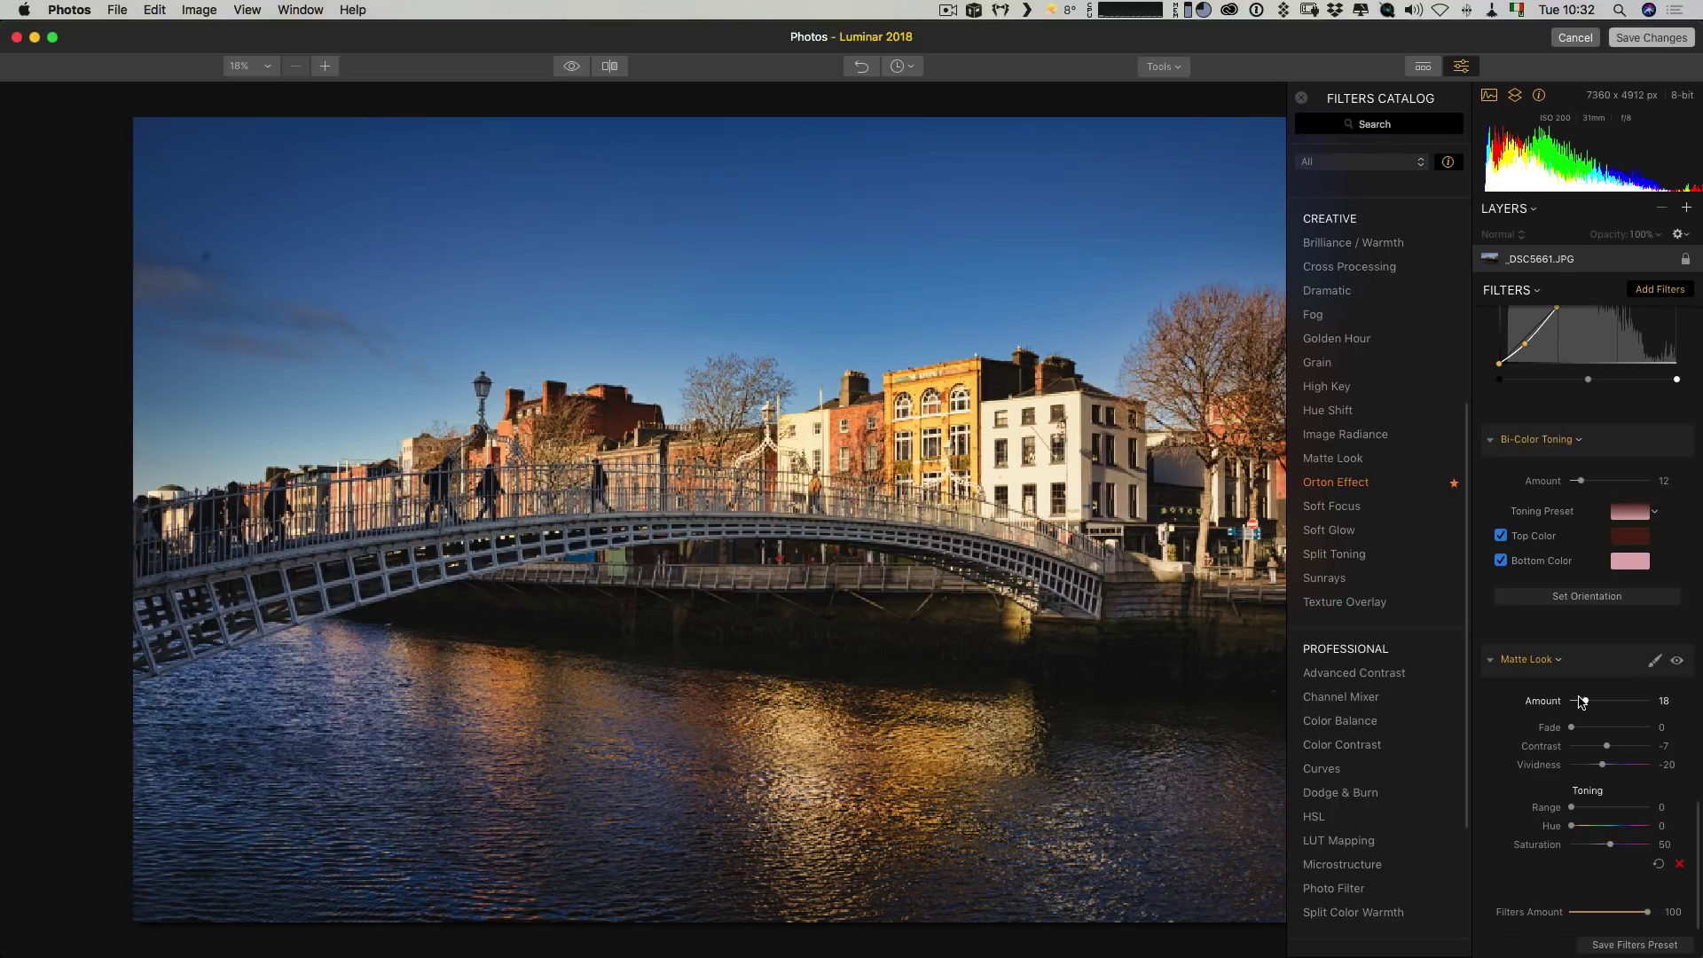
pyautogui.click(1676, 661)
pyautogui.click(1677, 660)
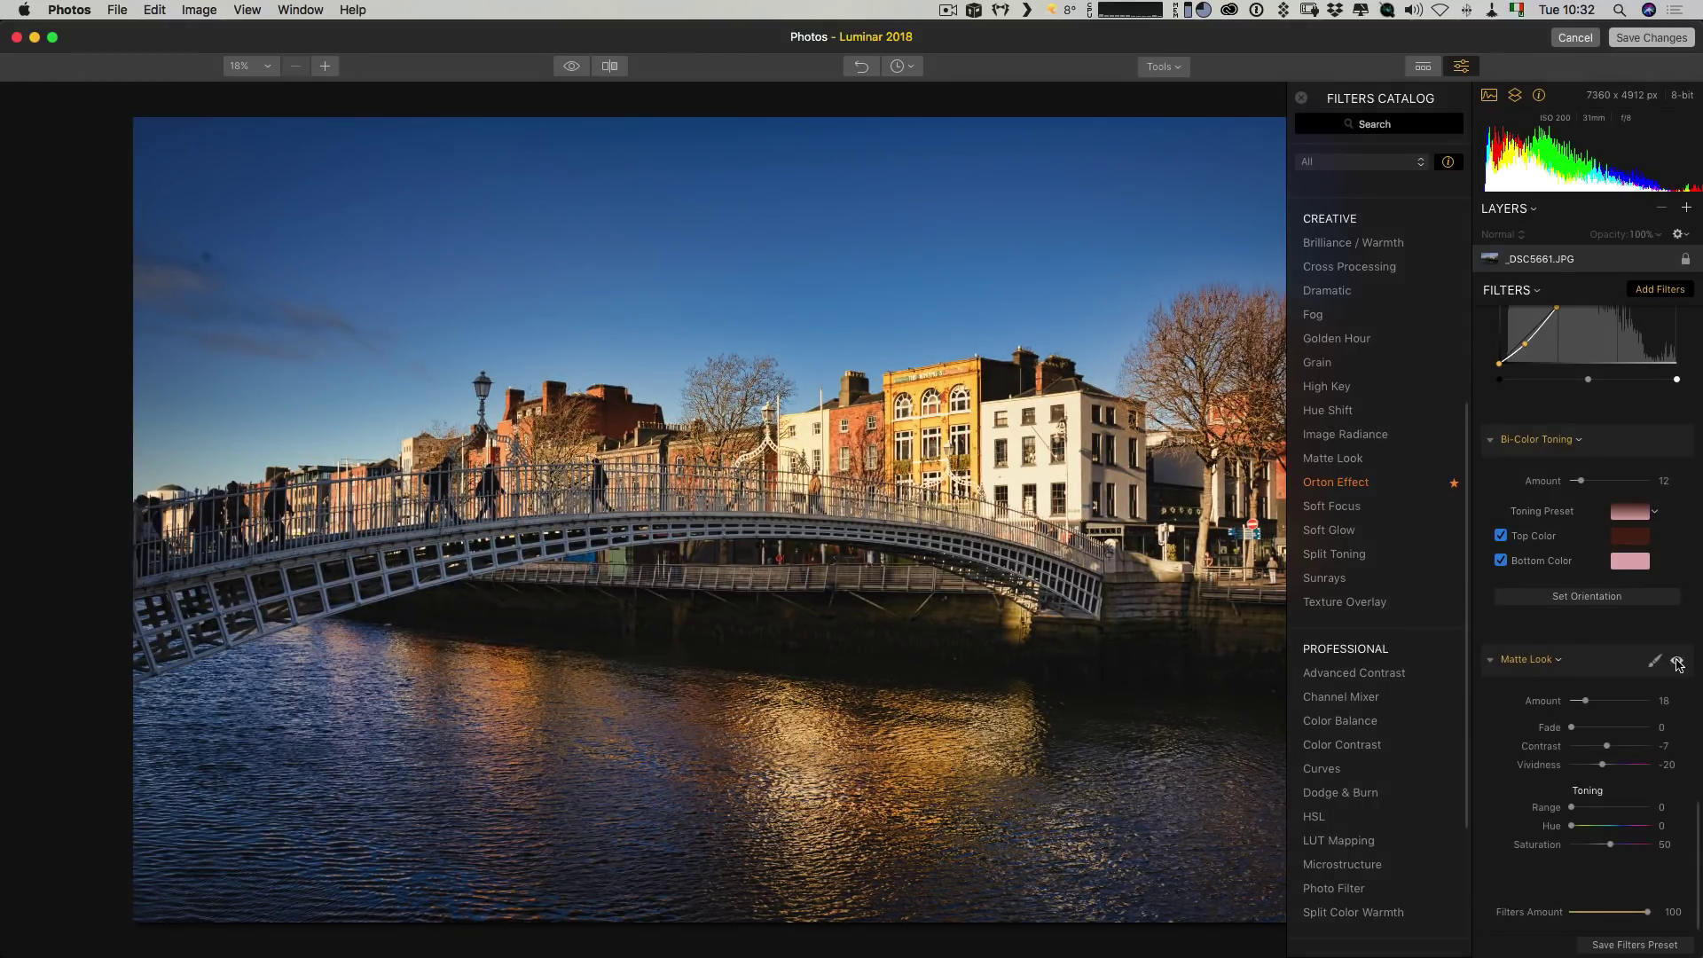
pyautogui.click(1677, 661)
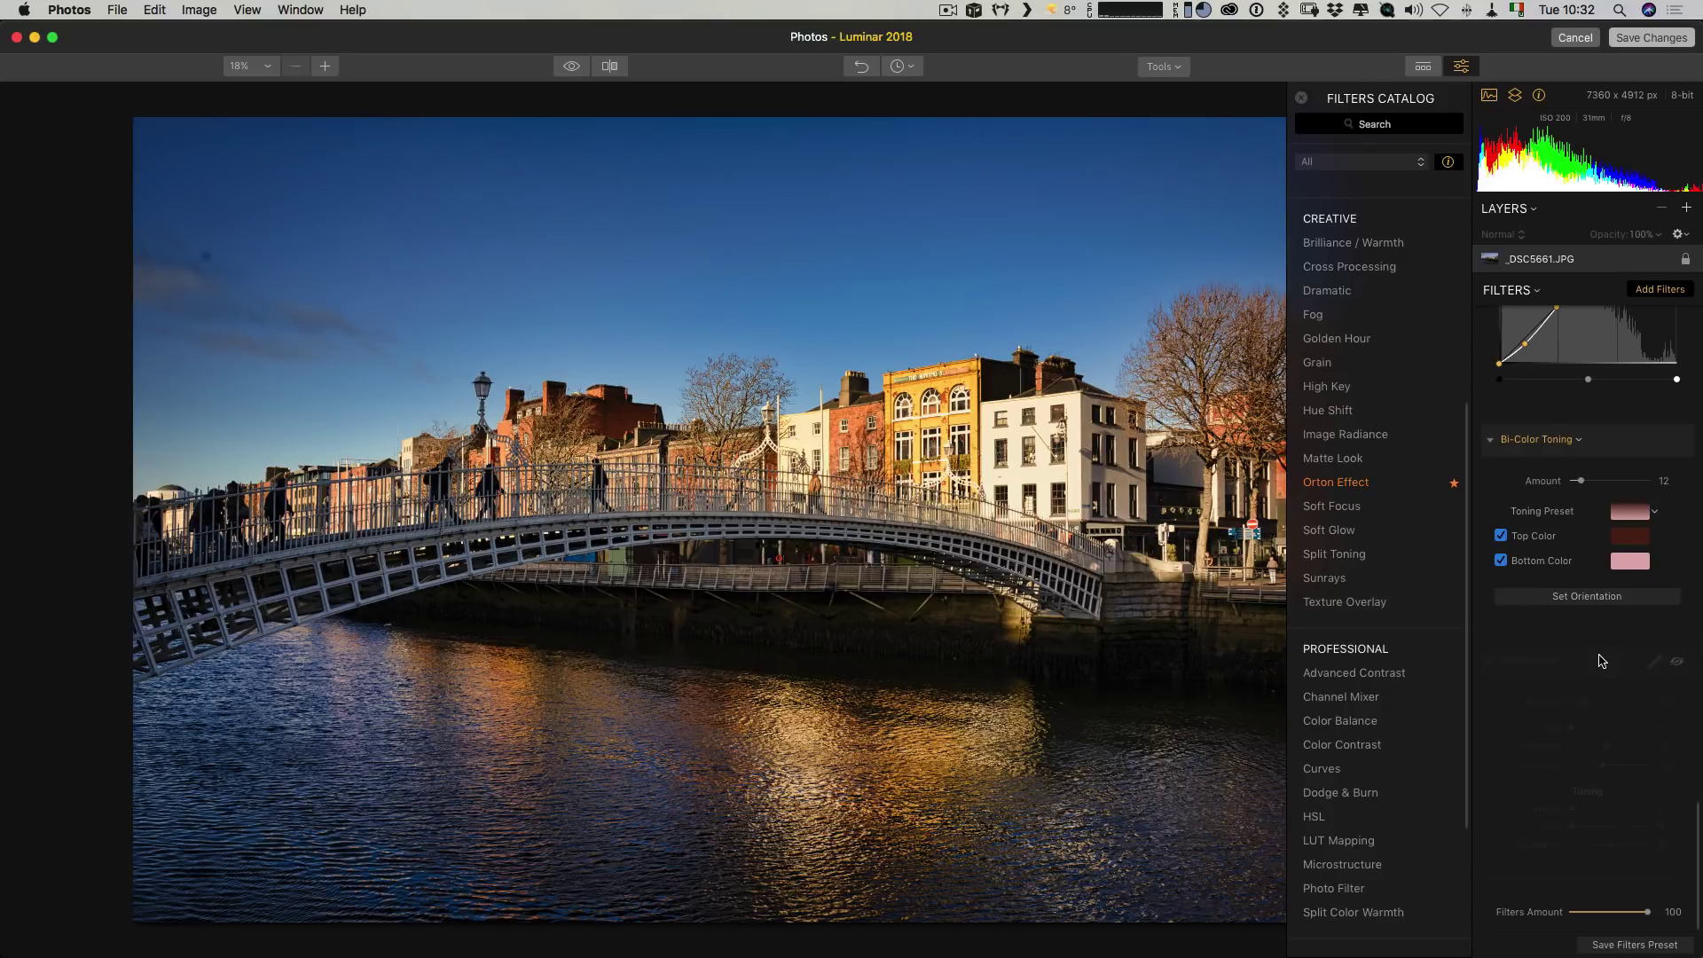
pyautogui.click(1676, 661)
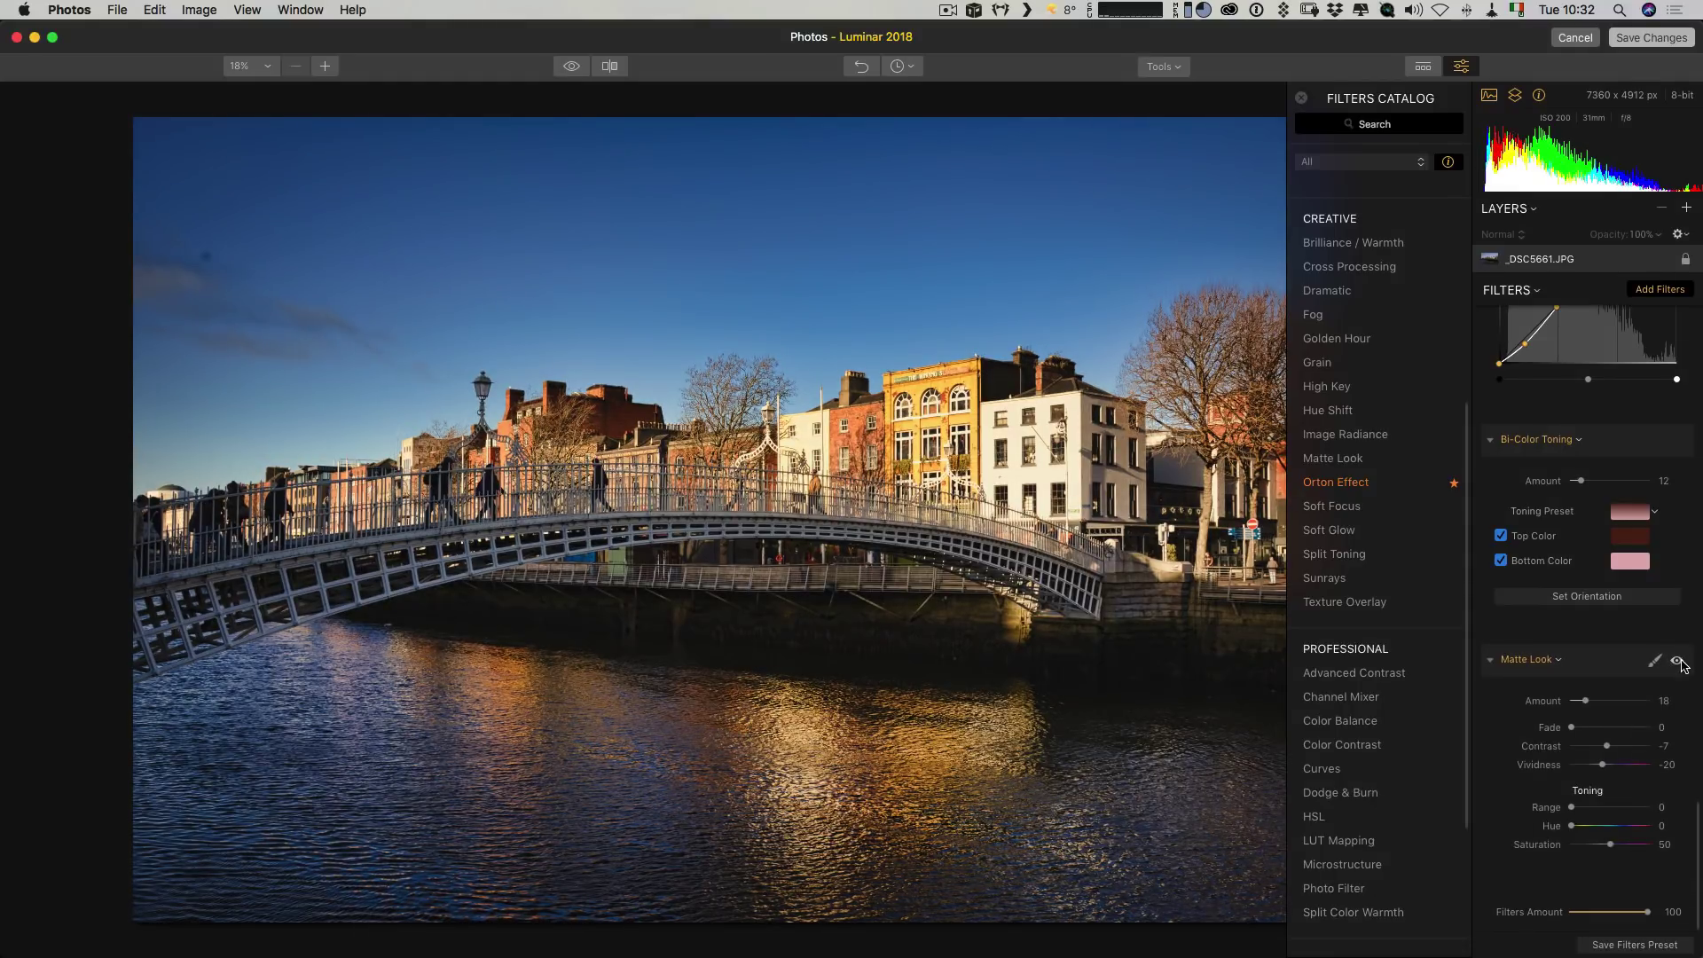
pyautogui.moveTo(1587, 703); pyautogui.dragTo(1584, 702)
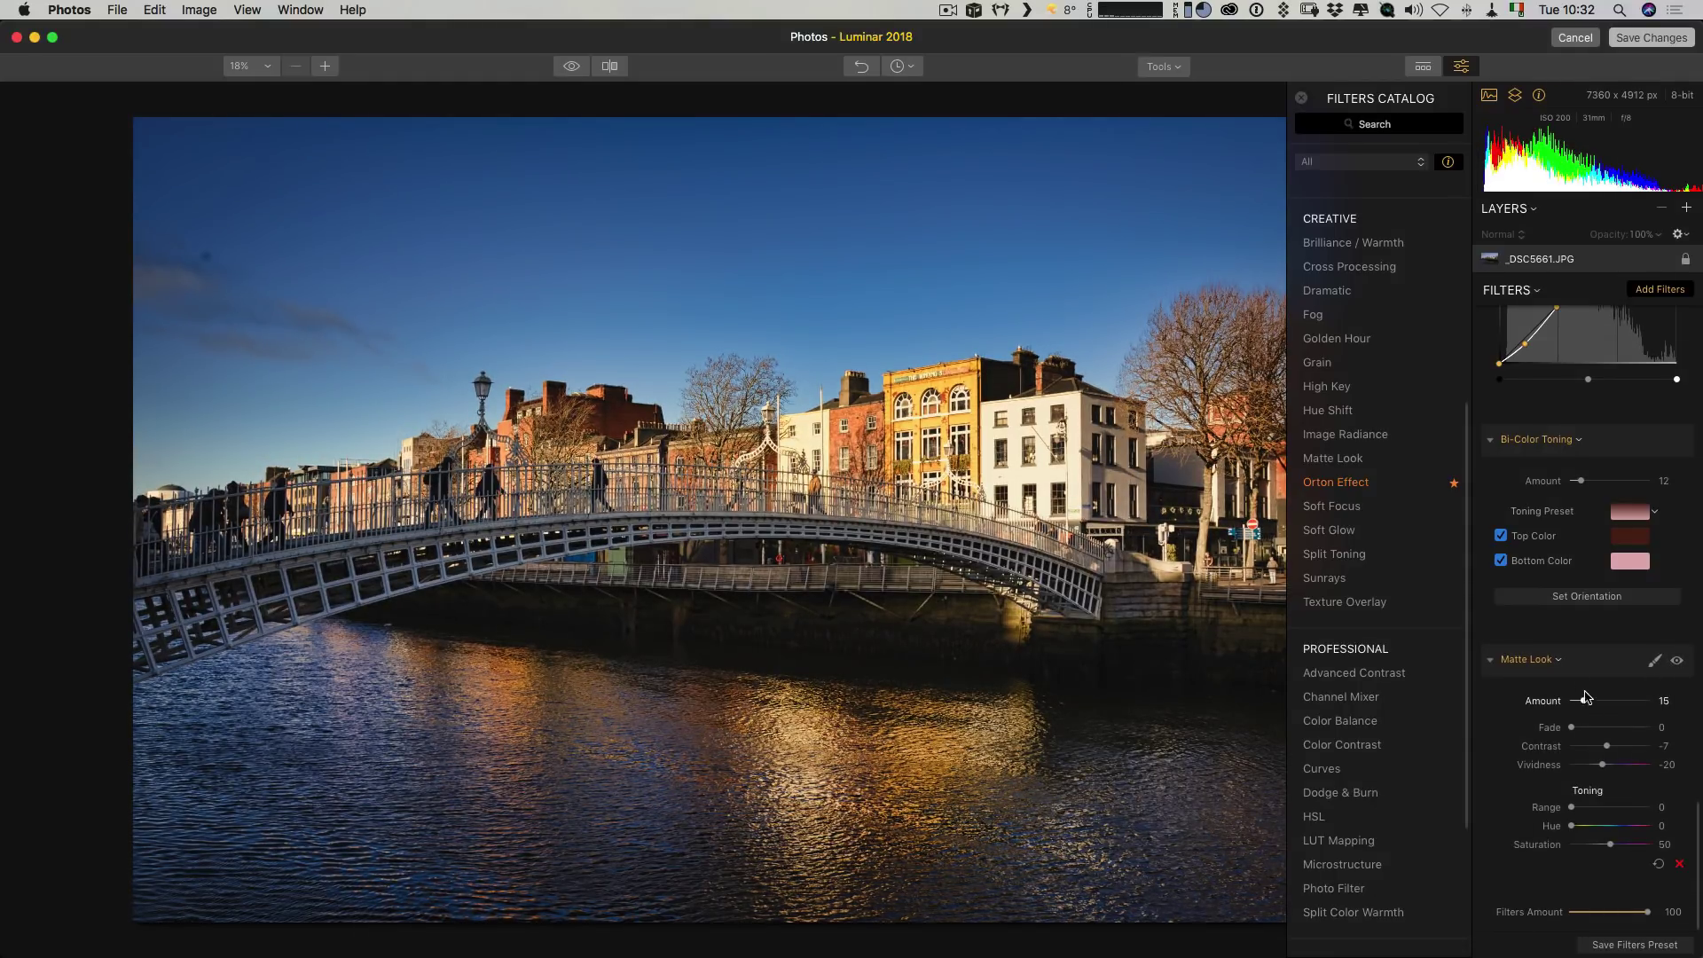
# Step: Add a Whites / Blacks filter via a 'whi' search, setting Whites -1 and Blacks -7
pyautogui.scroll(10, 1521, 441)
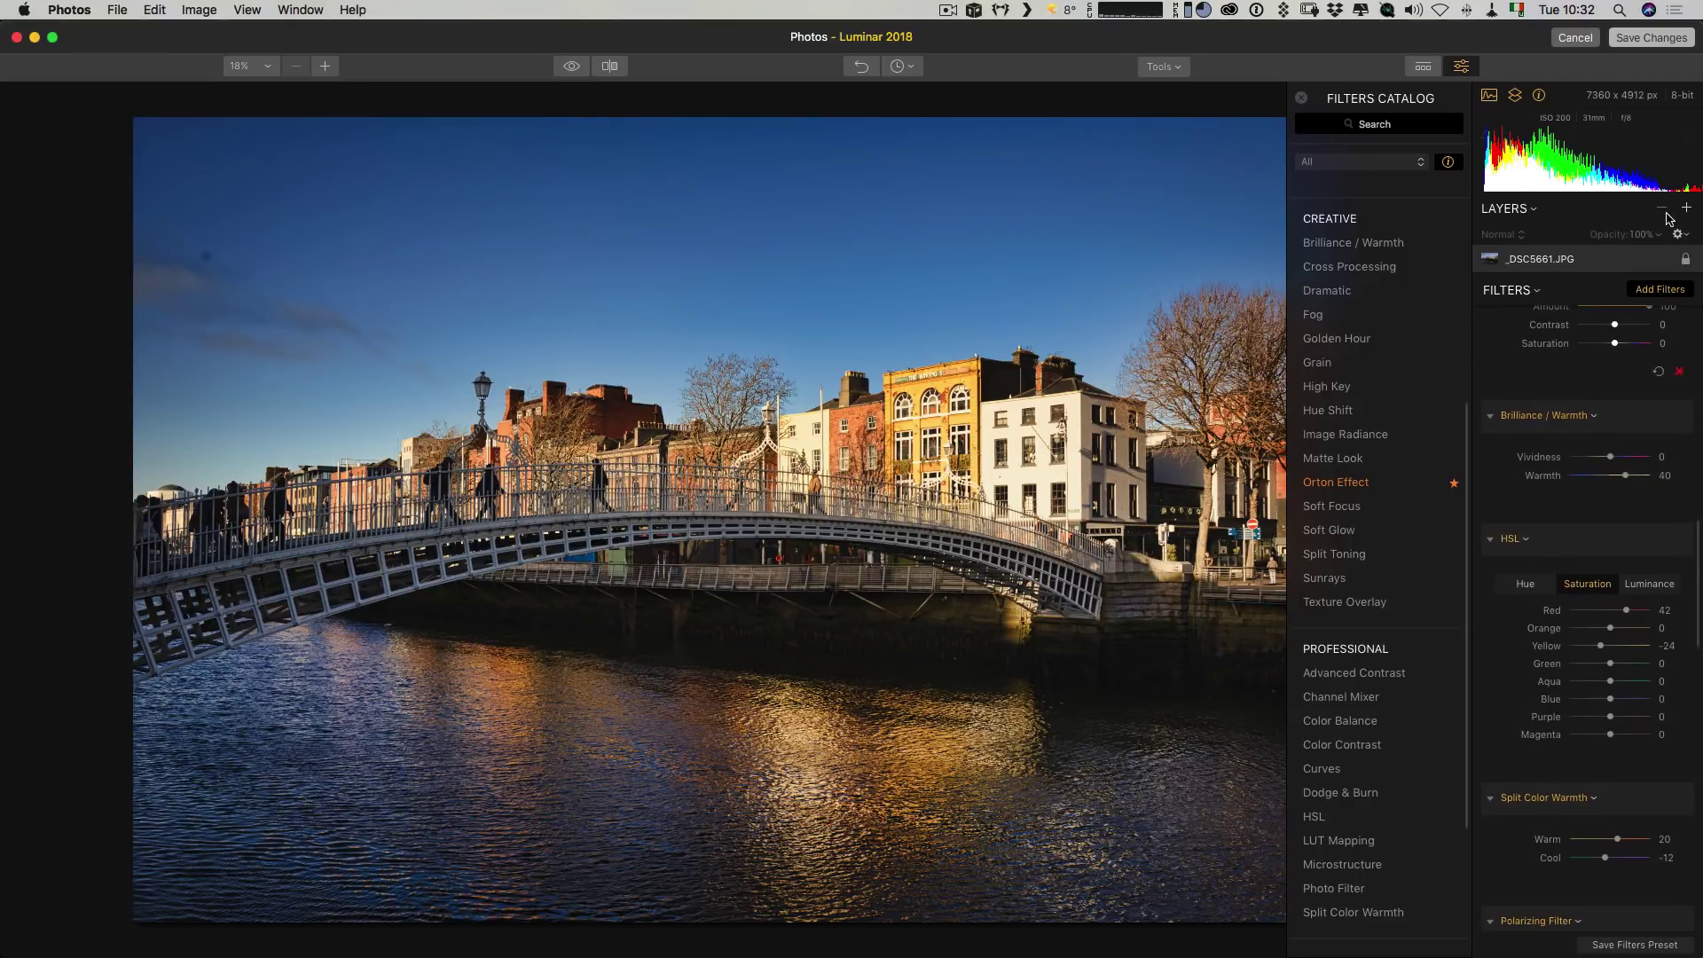
pyautogui.scroll(-10, 1607, 426)
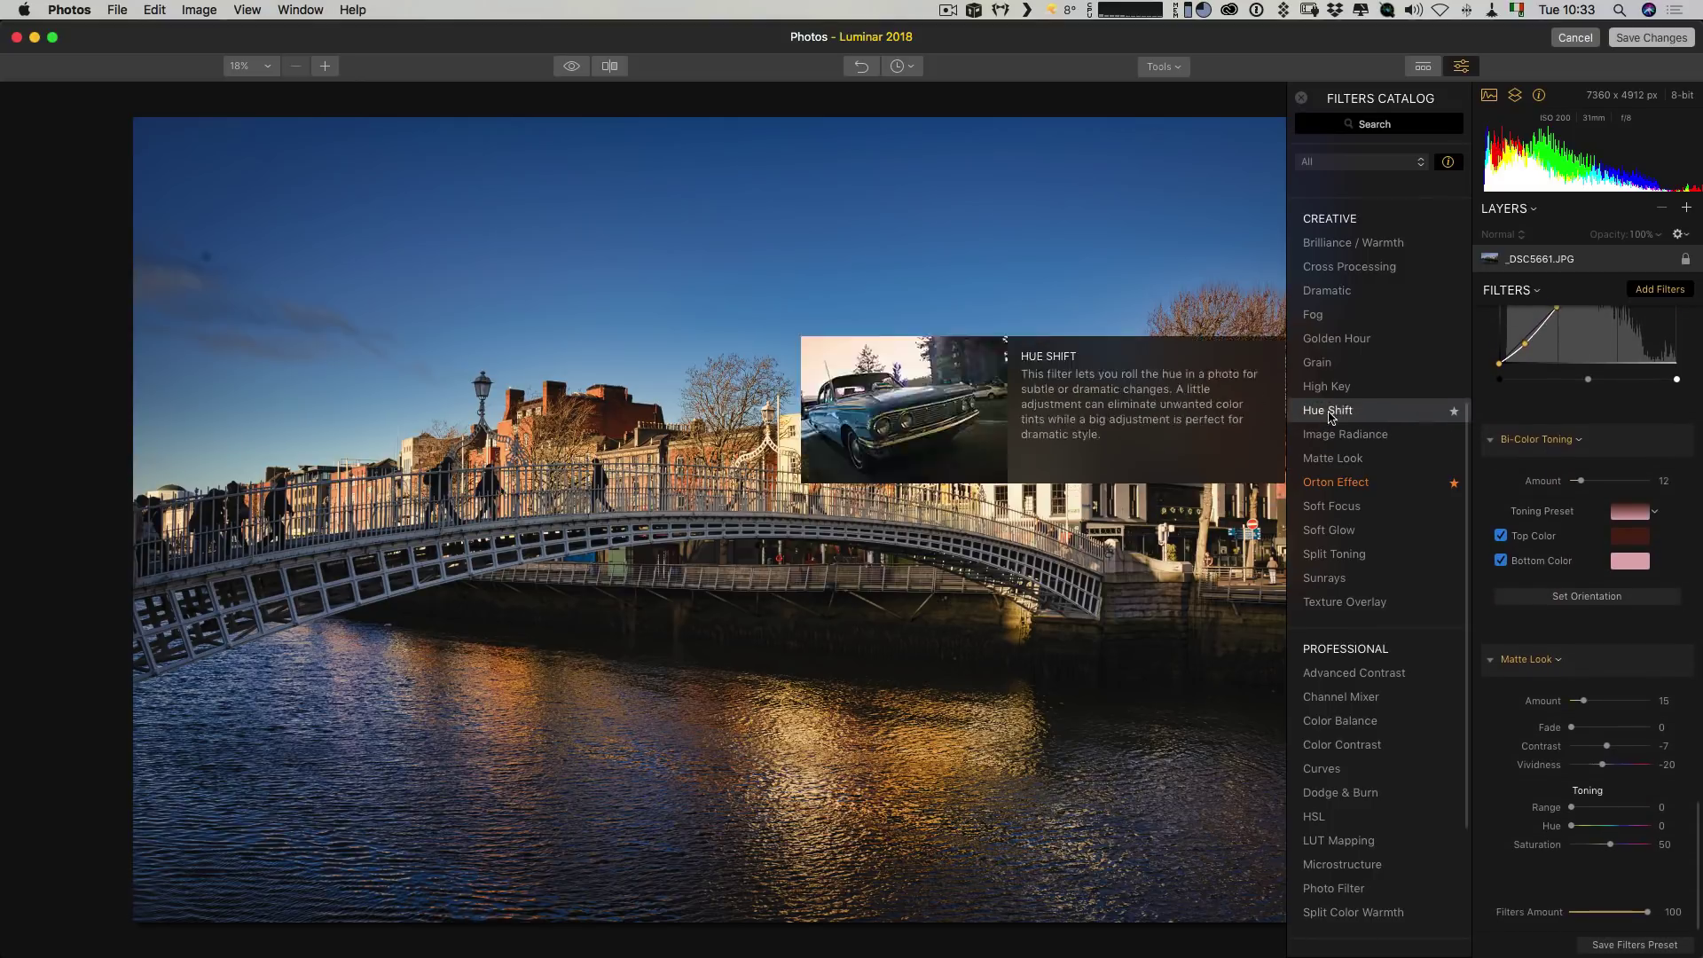
pyautogui.scroll(5, 1366, 367)
pyautogui.scroll(4, 1365, 367)
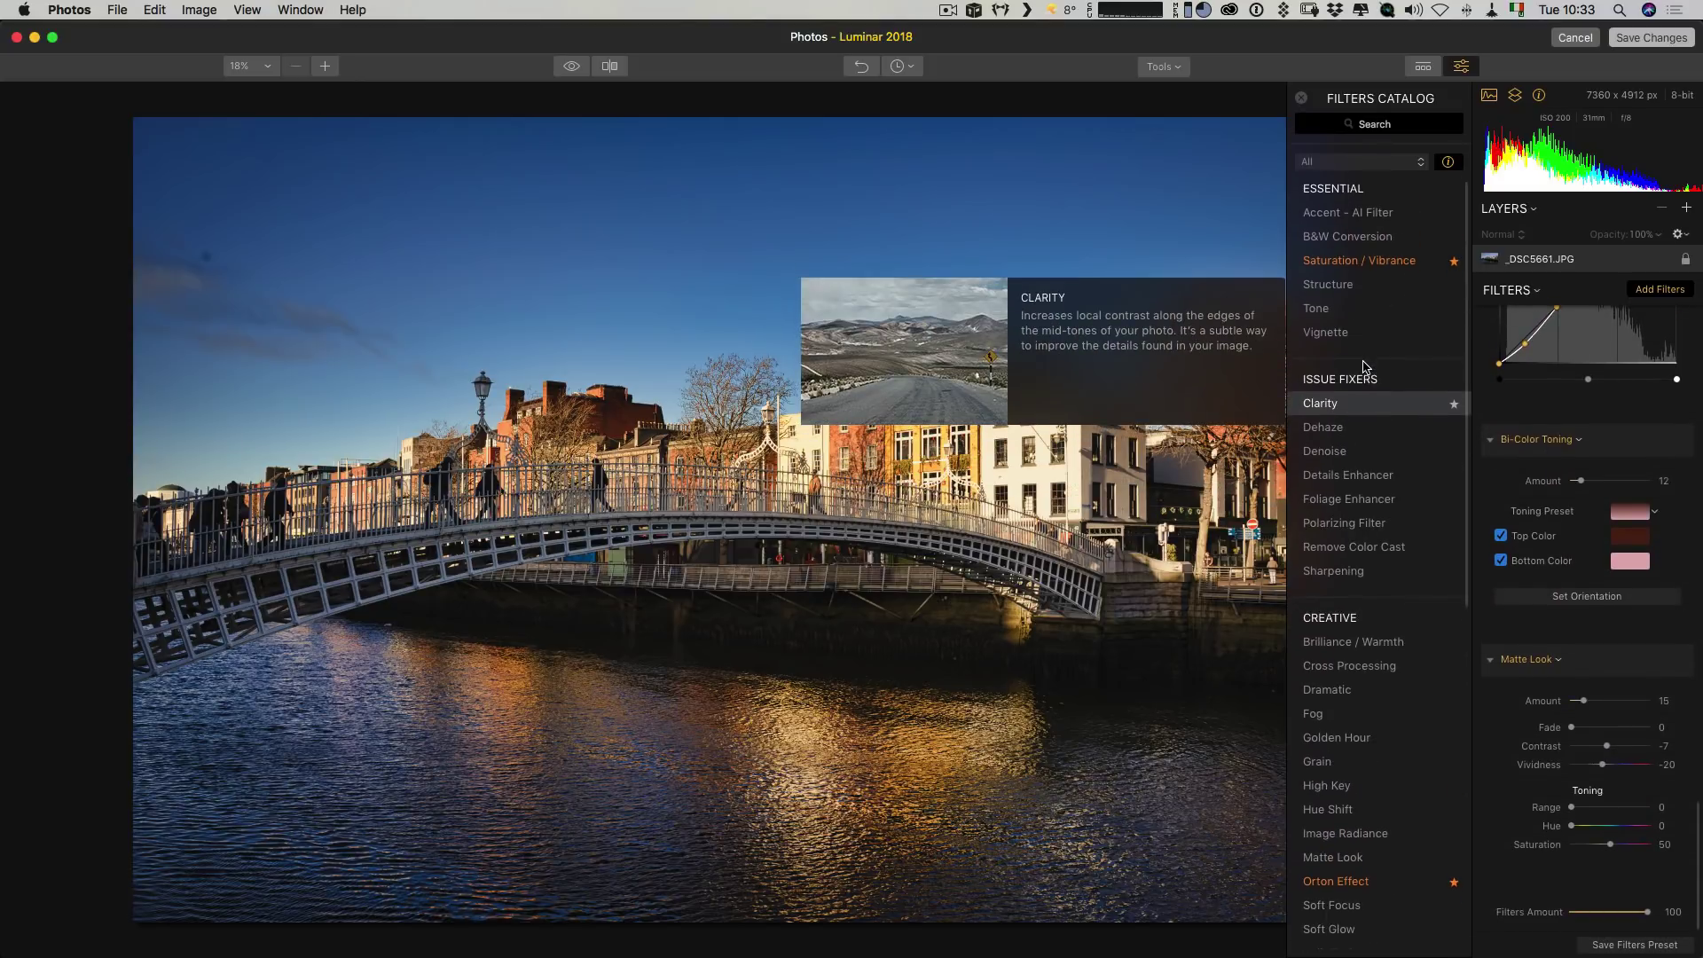
pyautogui.scroll(-15, 1369, 377)
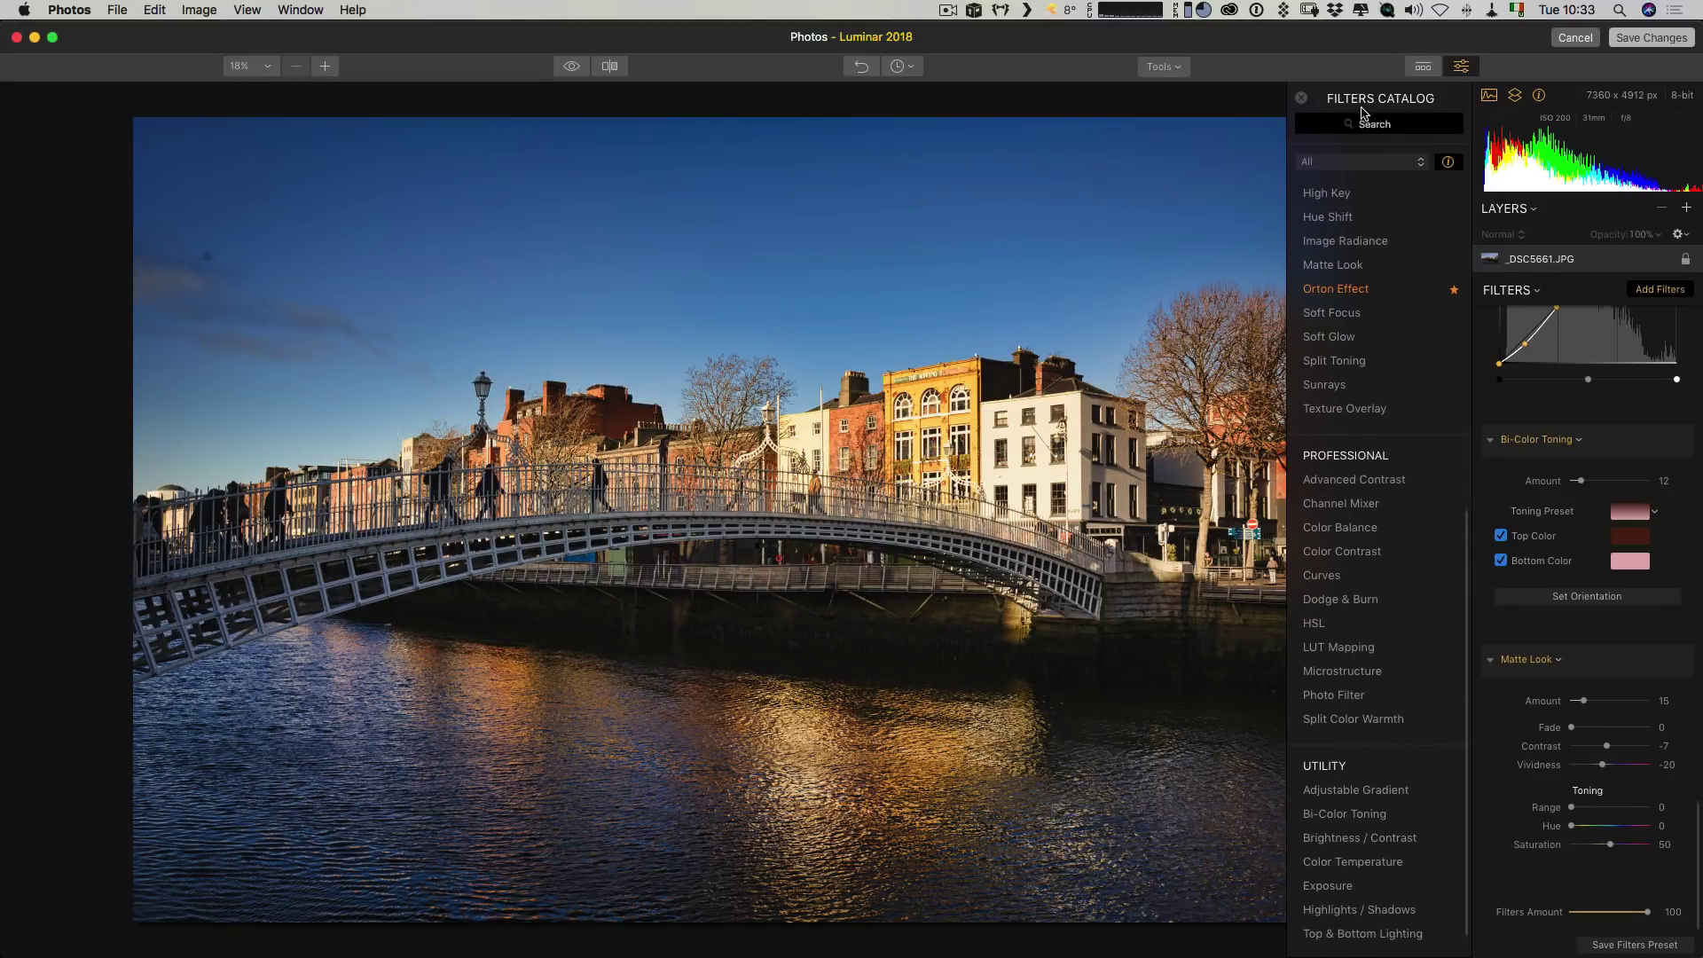
pyautogui.click(1383, 126)
pyautogui.write('leve')
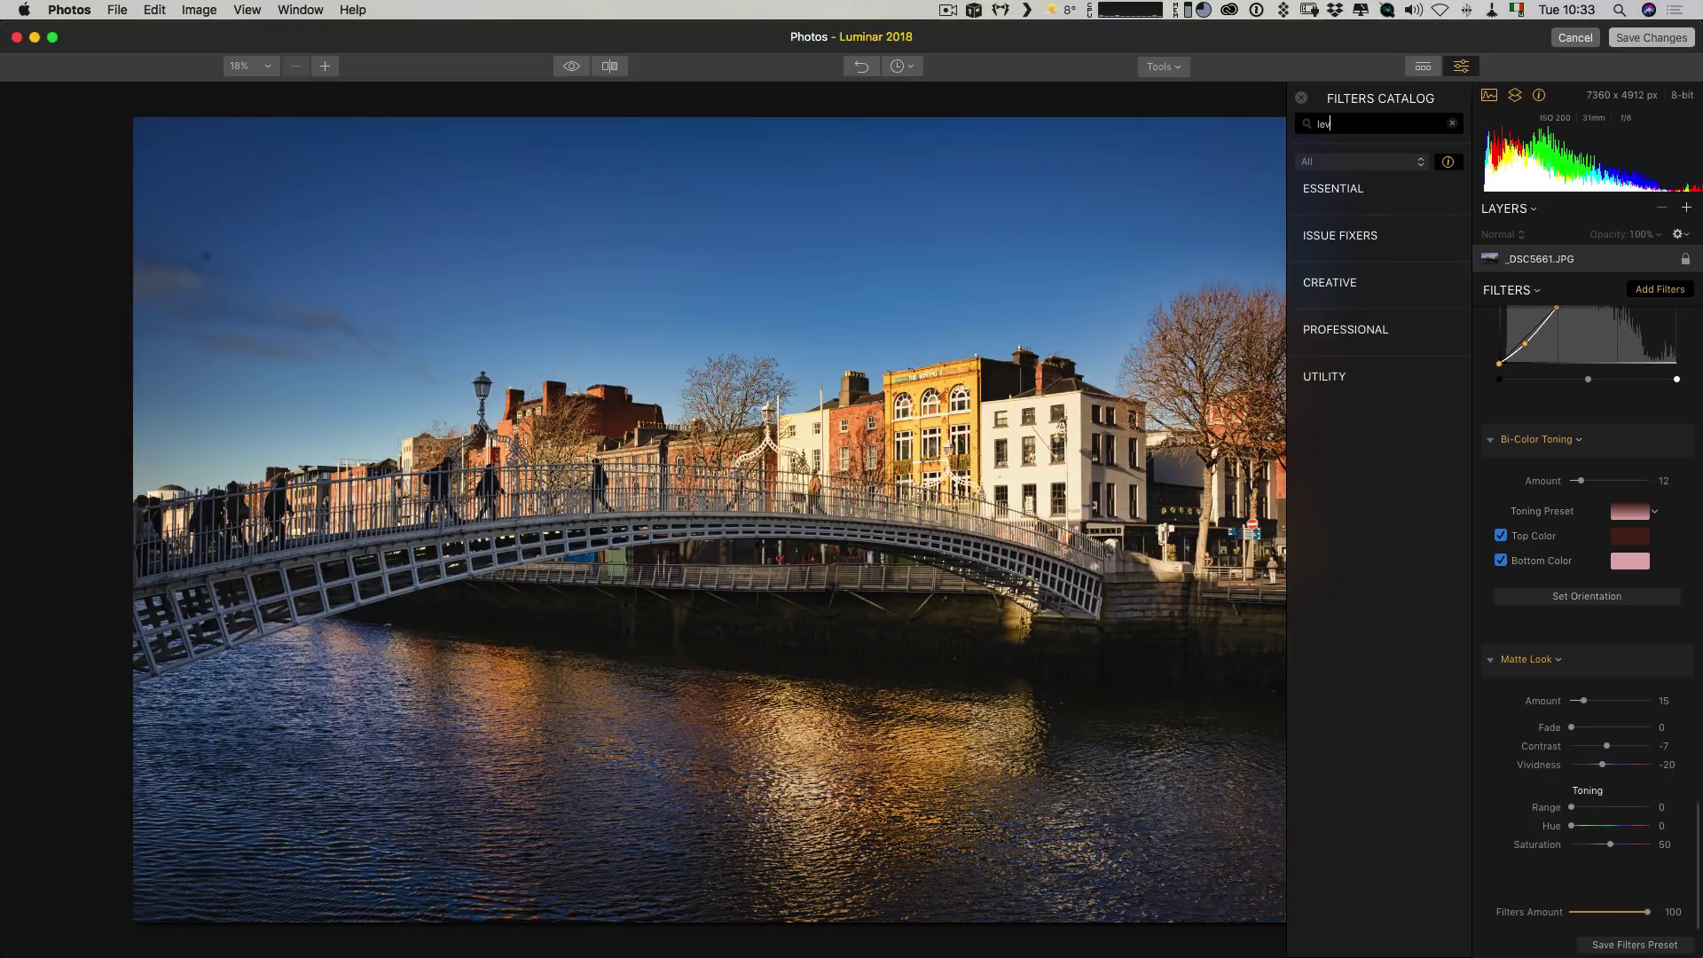
pyautogui.press('BackSpace')
pyautogui.press('BackSpace')
pyautogui.press('BackSpace')
pyautogui.write('whi')
pyautogui.click(1344, 543)
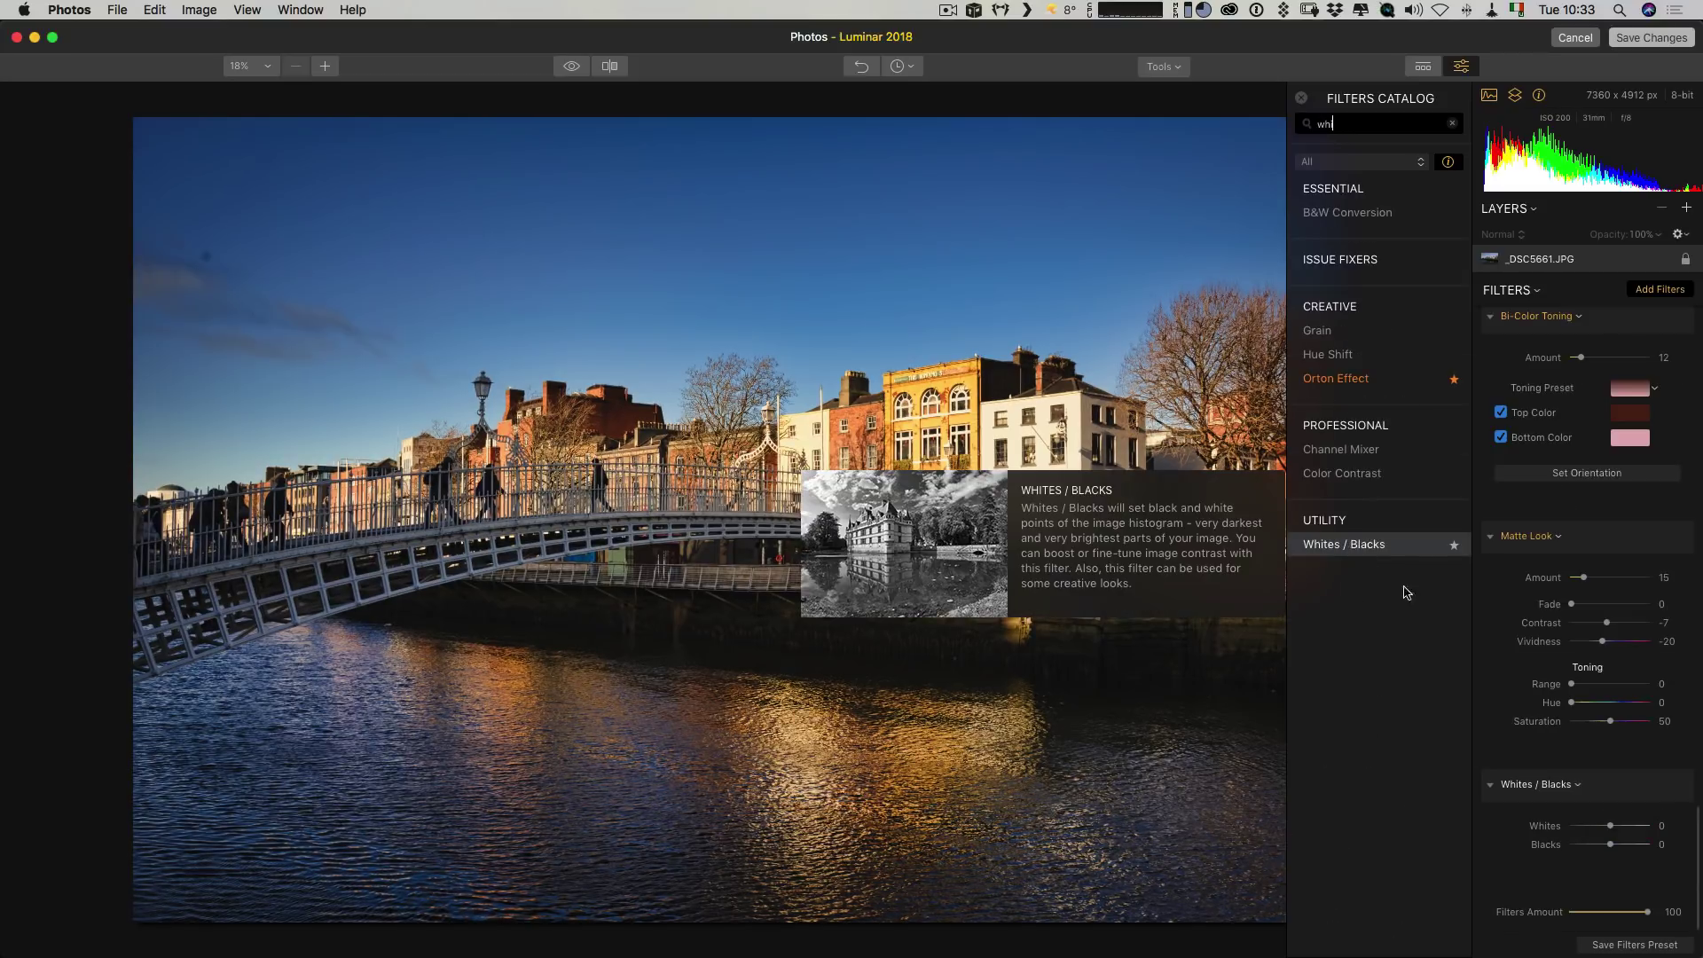
pyautogui.moveTo(1611, 826); pyautogui.dragTo(1611, 829)
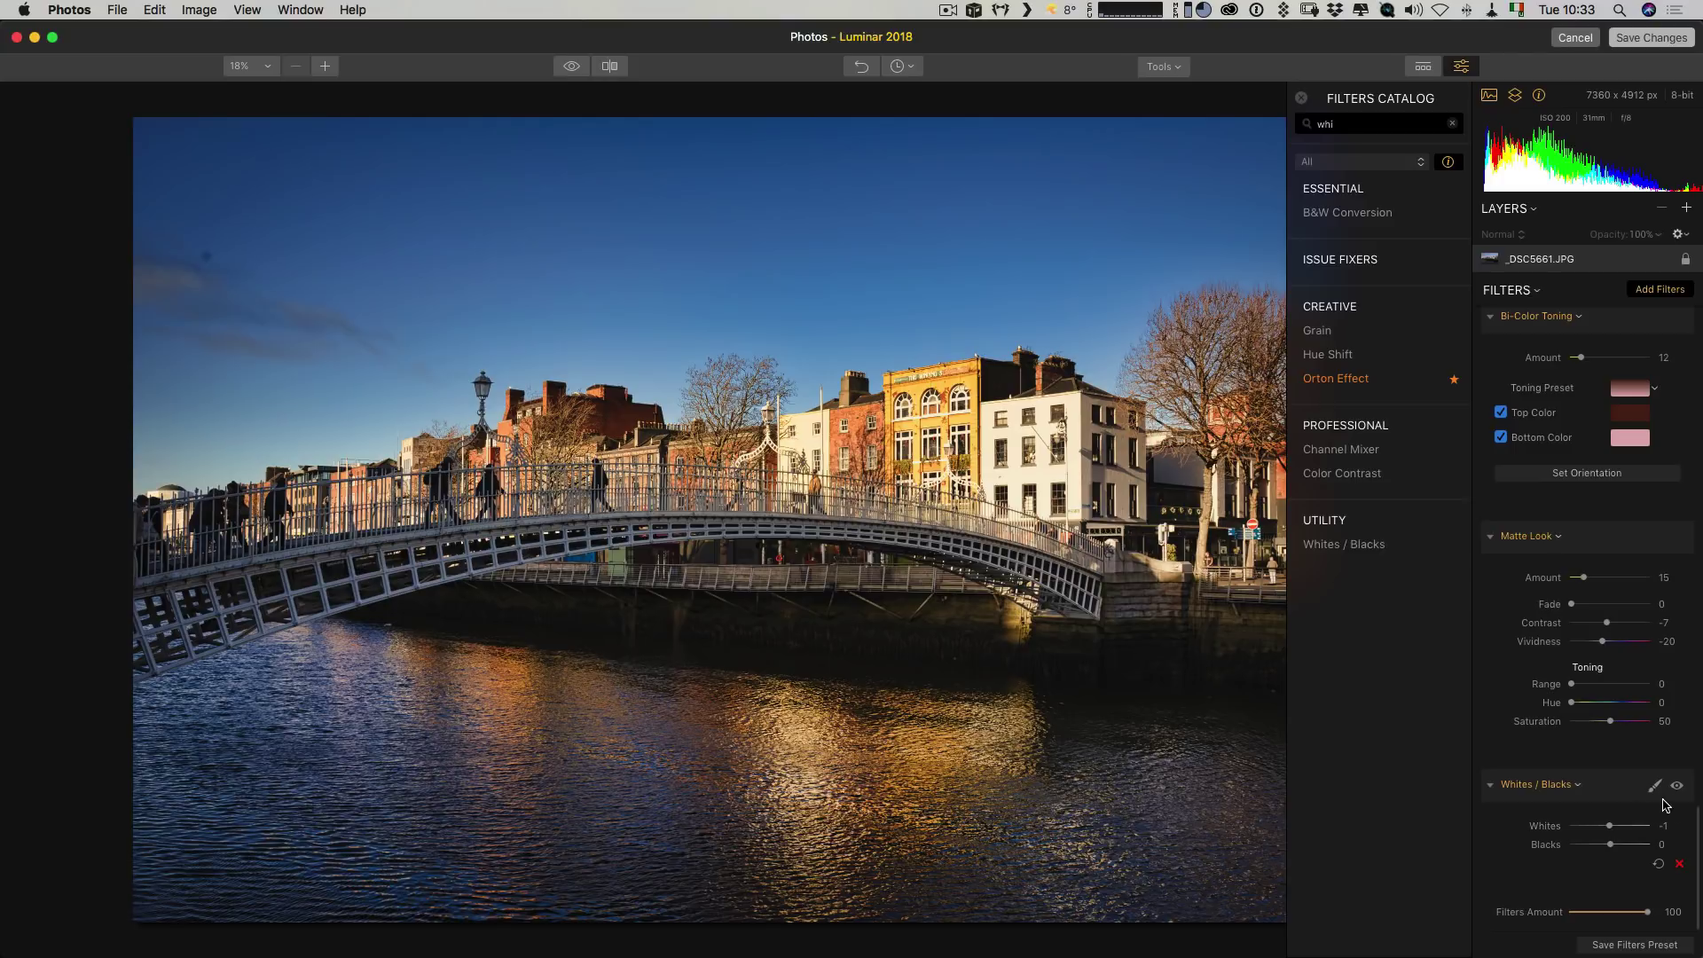
pyautogui.moveTo(1612, 821); pyautogui.dragTo(1606, 846)
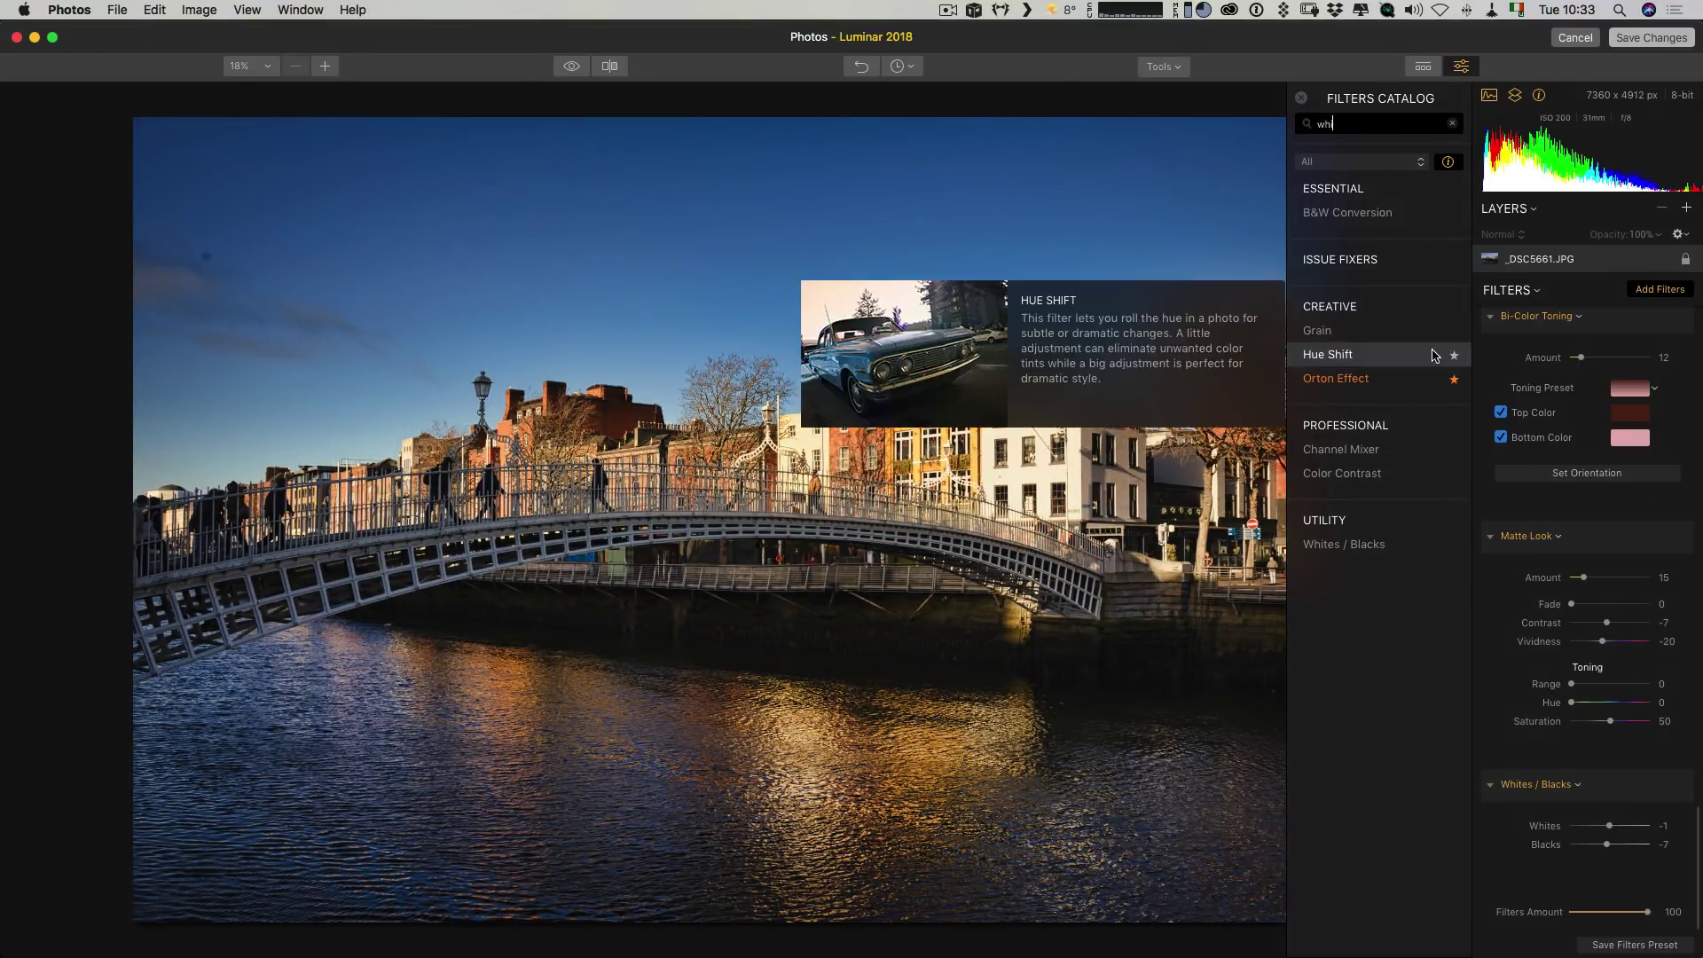
# Step: Search the Filters Catalog for 'curves' and add a Curves filter
pyautogui.click(1456, 126)
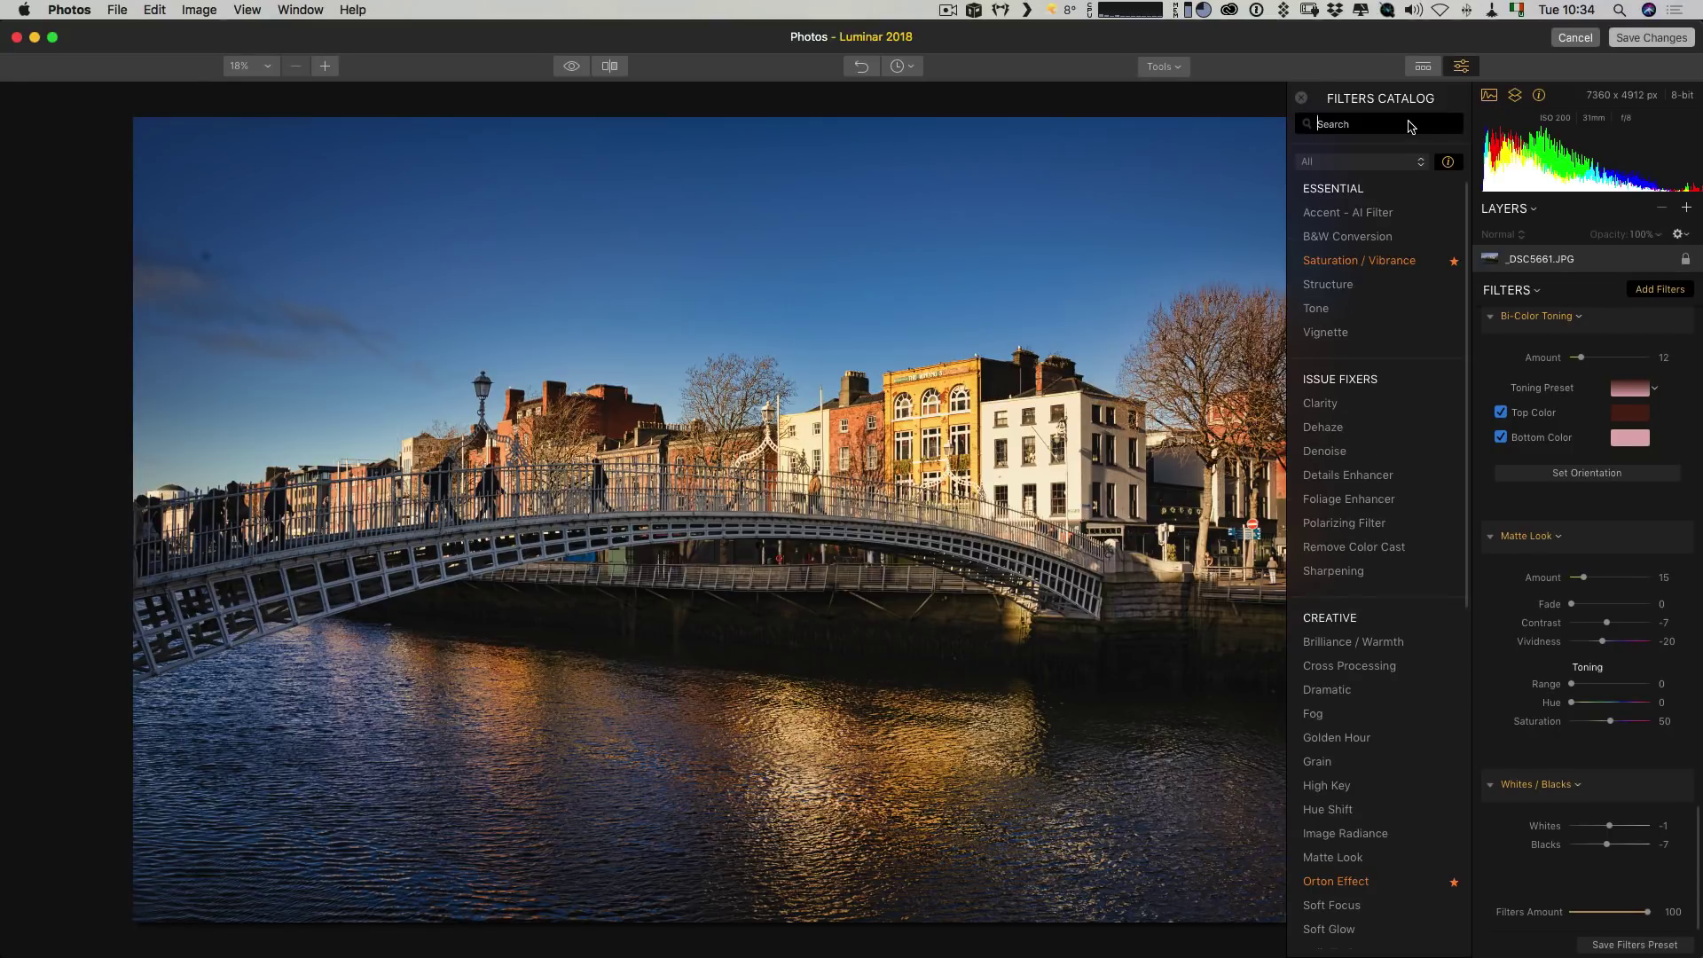
pyautogui.write('curv')
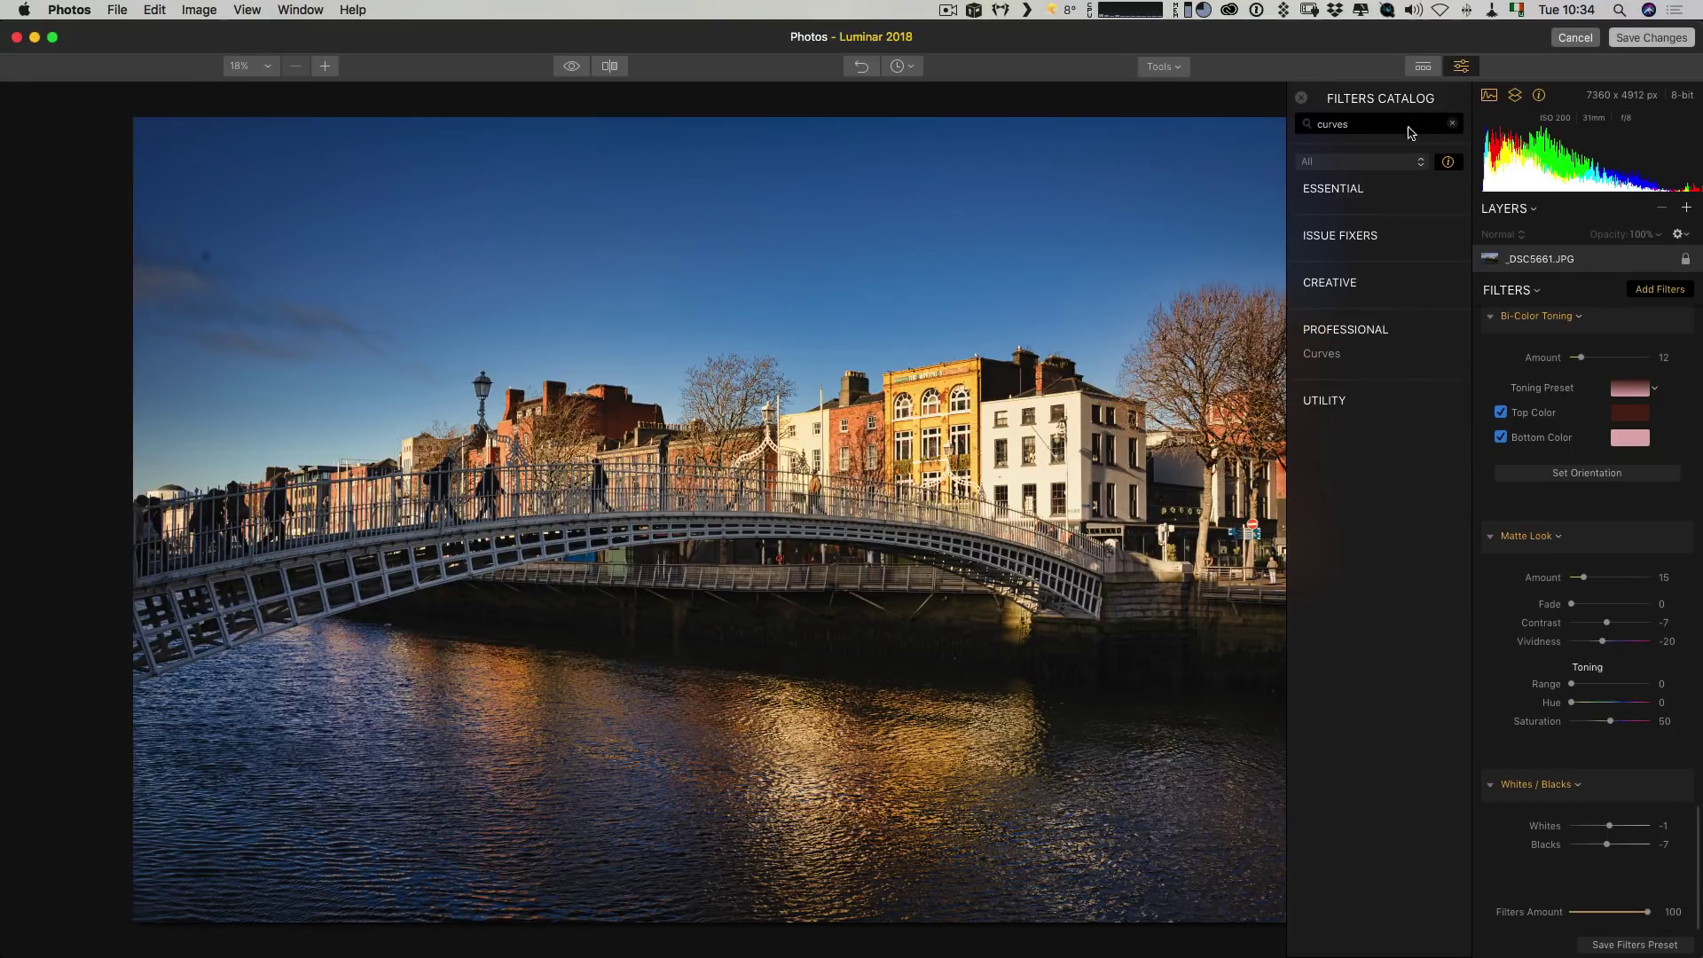
pyautogui.write('es')
pyautogui.click(1322, 353)
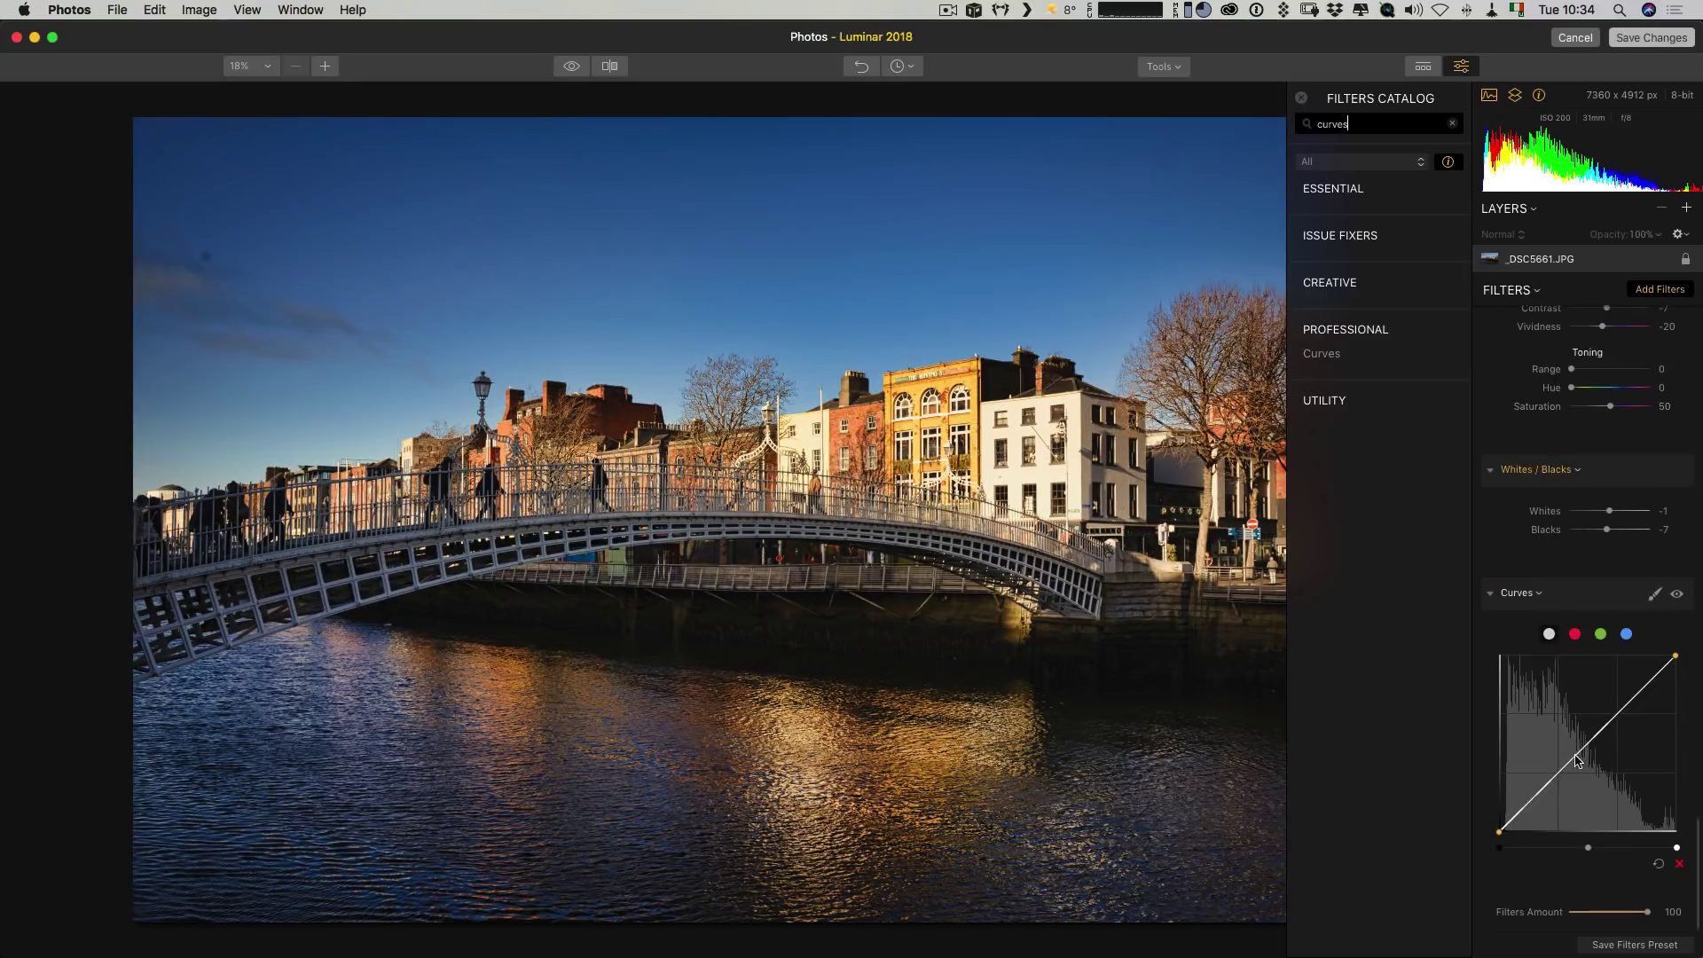
# Step: Add an upper control point, nudge the black point right, and toggle the filter to compare
pyautogui.moveTo(1566, 773)
pyautogui.mouseDown()
pyautogui.moveTo(1575, 798)
pyautogui.moveTo(1562, 761)
pyautogui.mouseUp()
pyautogui.click(1642, 688)
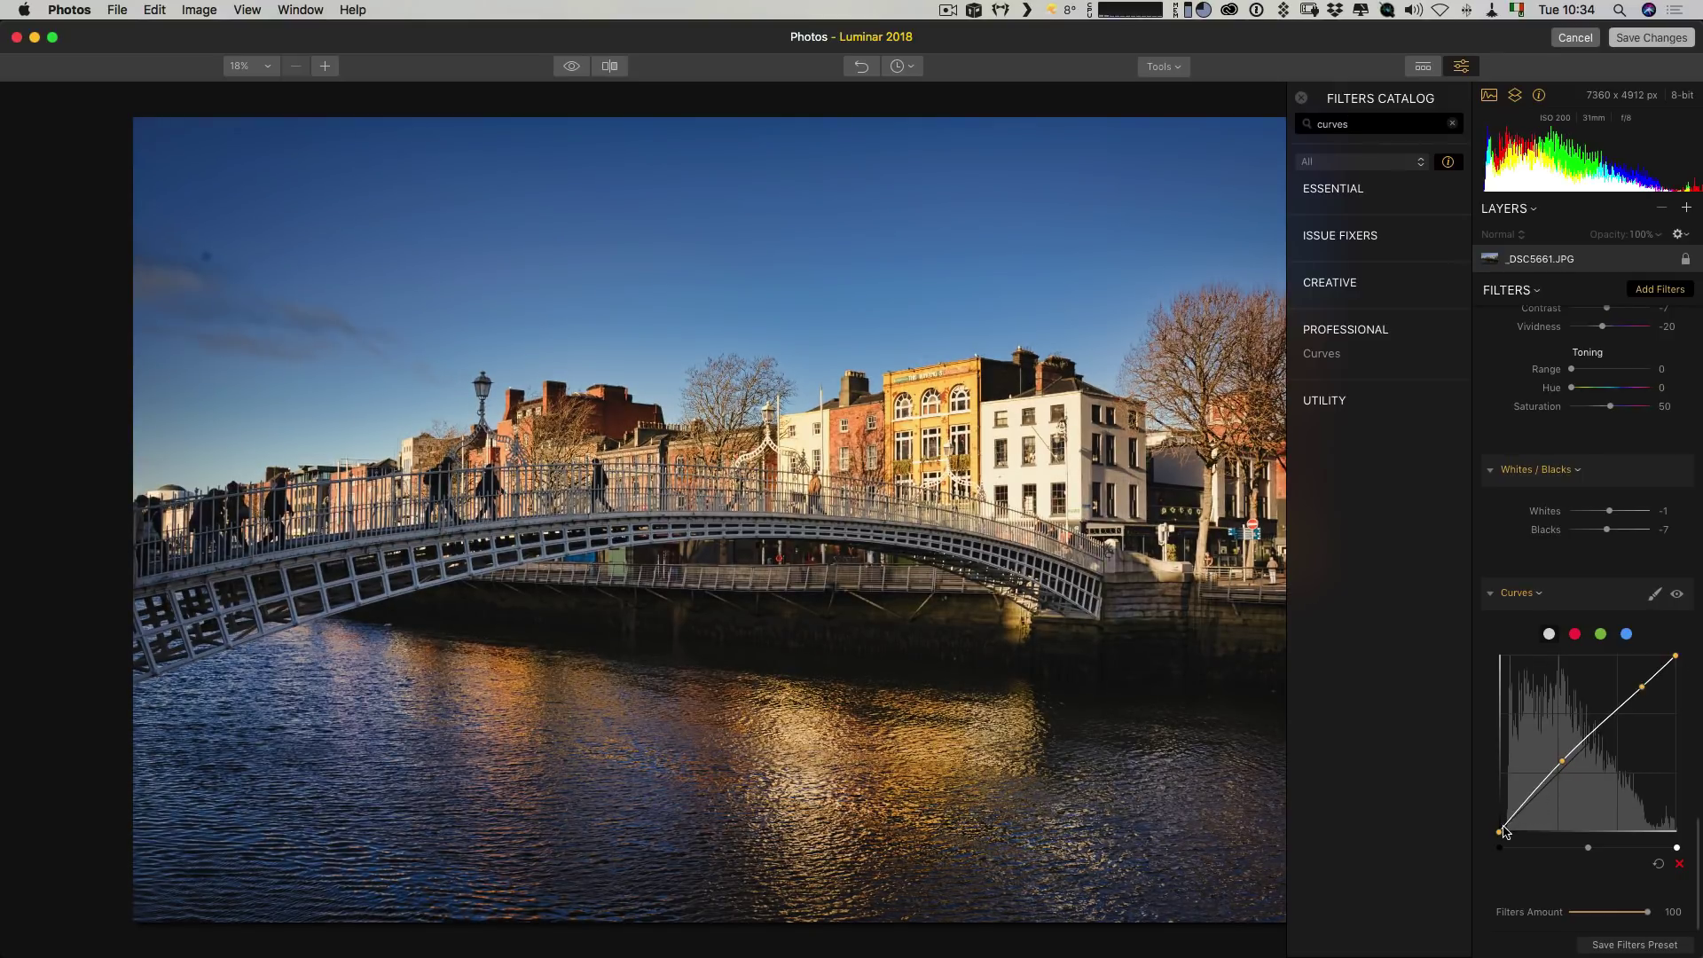
pyautogui.moveTo(1499, 832); pyautogui.dragTo(1505, 835)
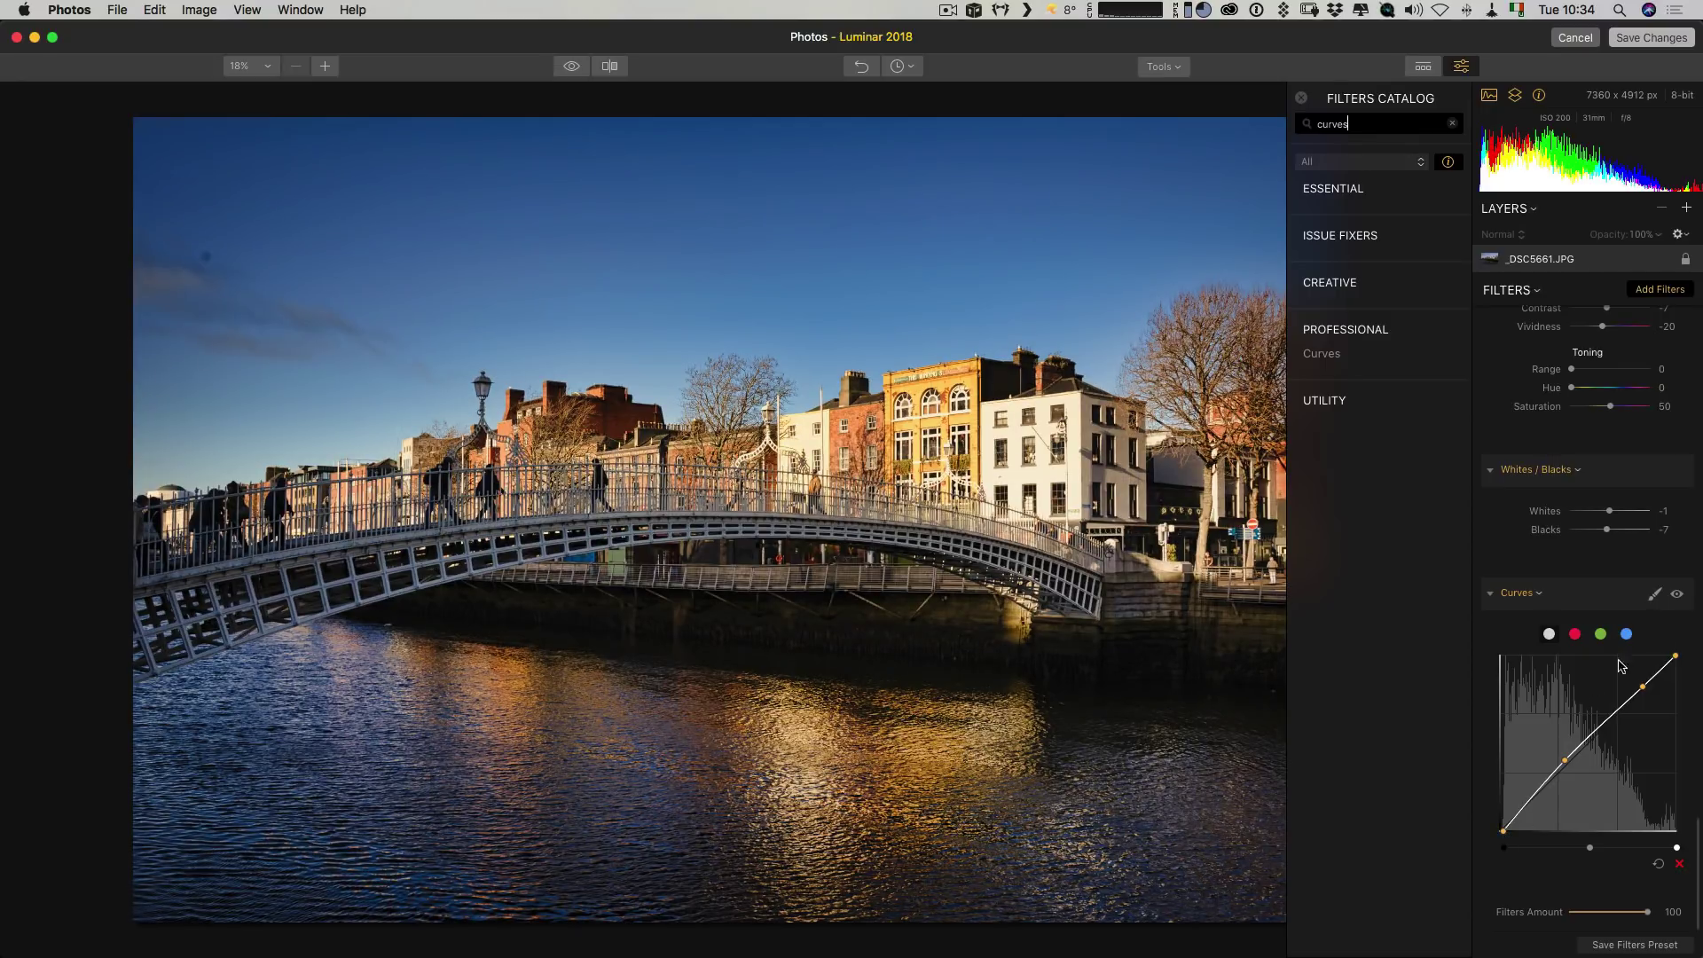
pyautogui.click(1678, 595)
pyautogui.click(1678, 595)
pyautogui.press('super+Tab')
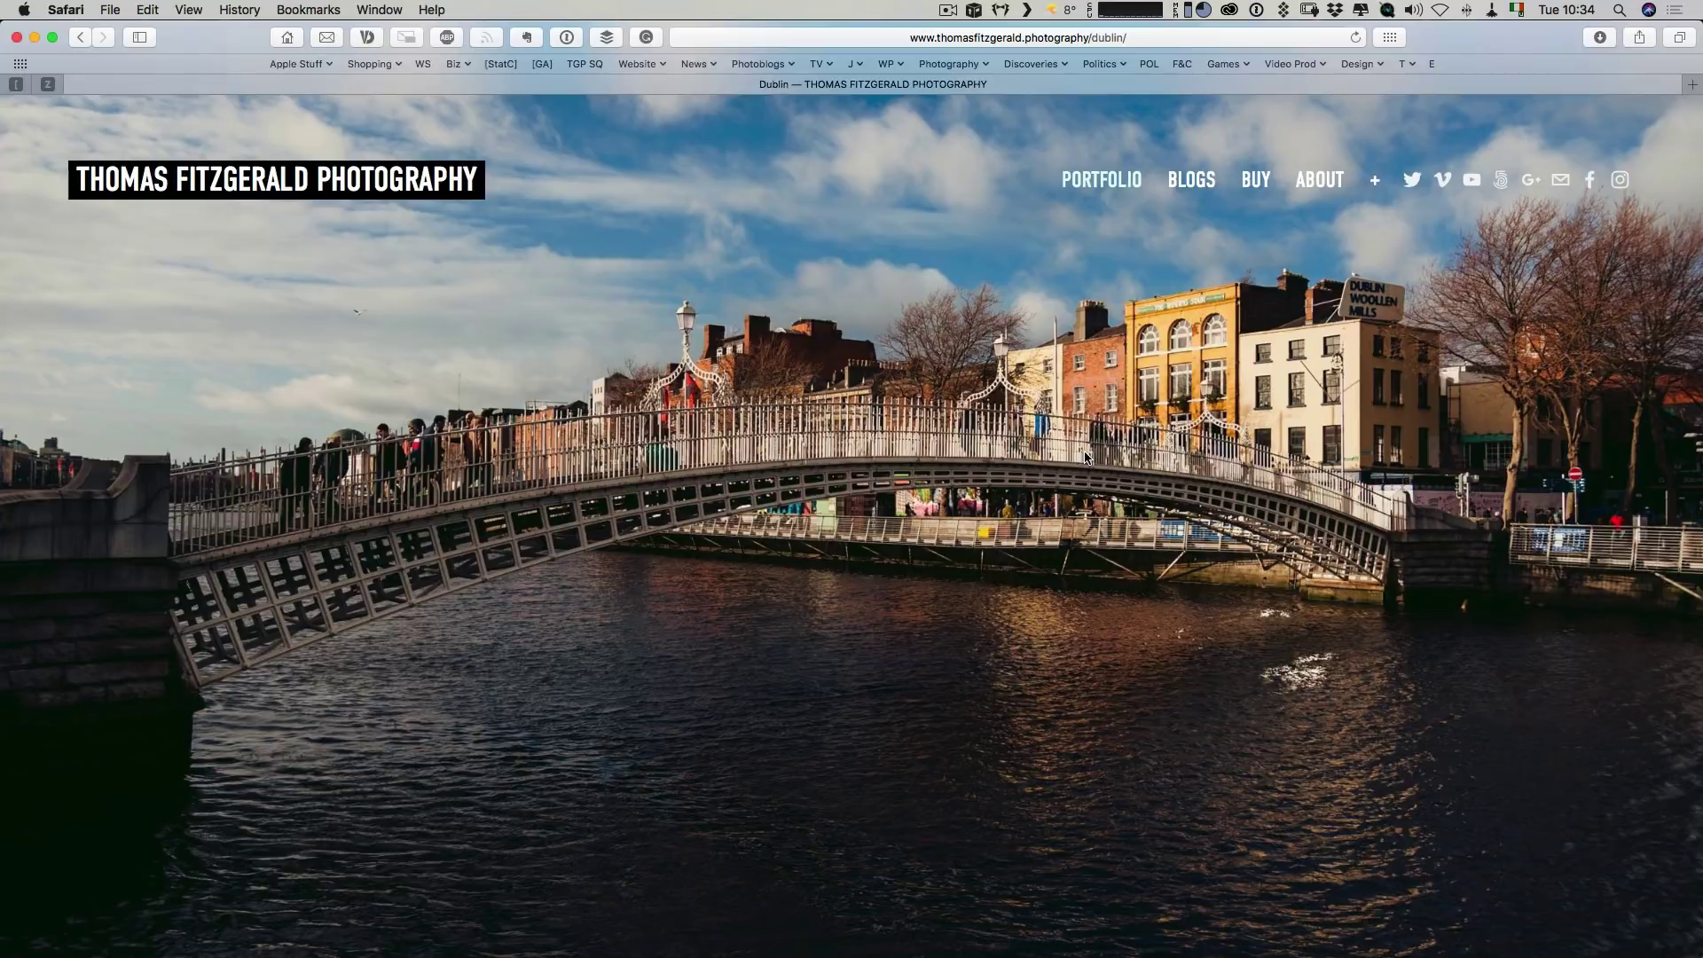
# Step: Compare the edit against the published Dublin photo in Safari, ending back in Luminar
pyautogui.press('super+Tab')
pyautogui.press('super+Tab')
pyautogui.press('super+Tab')
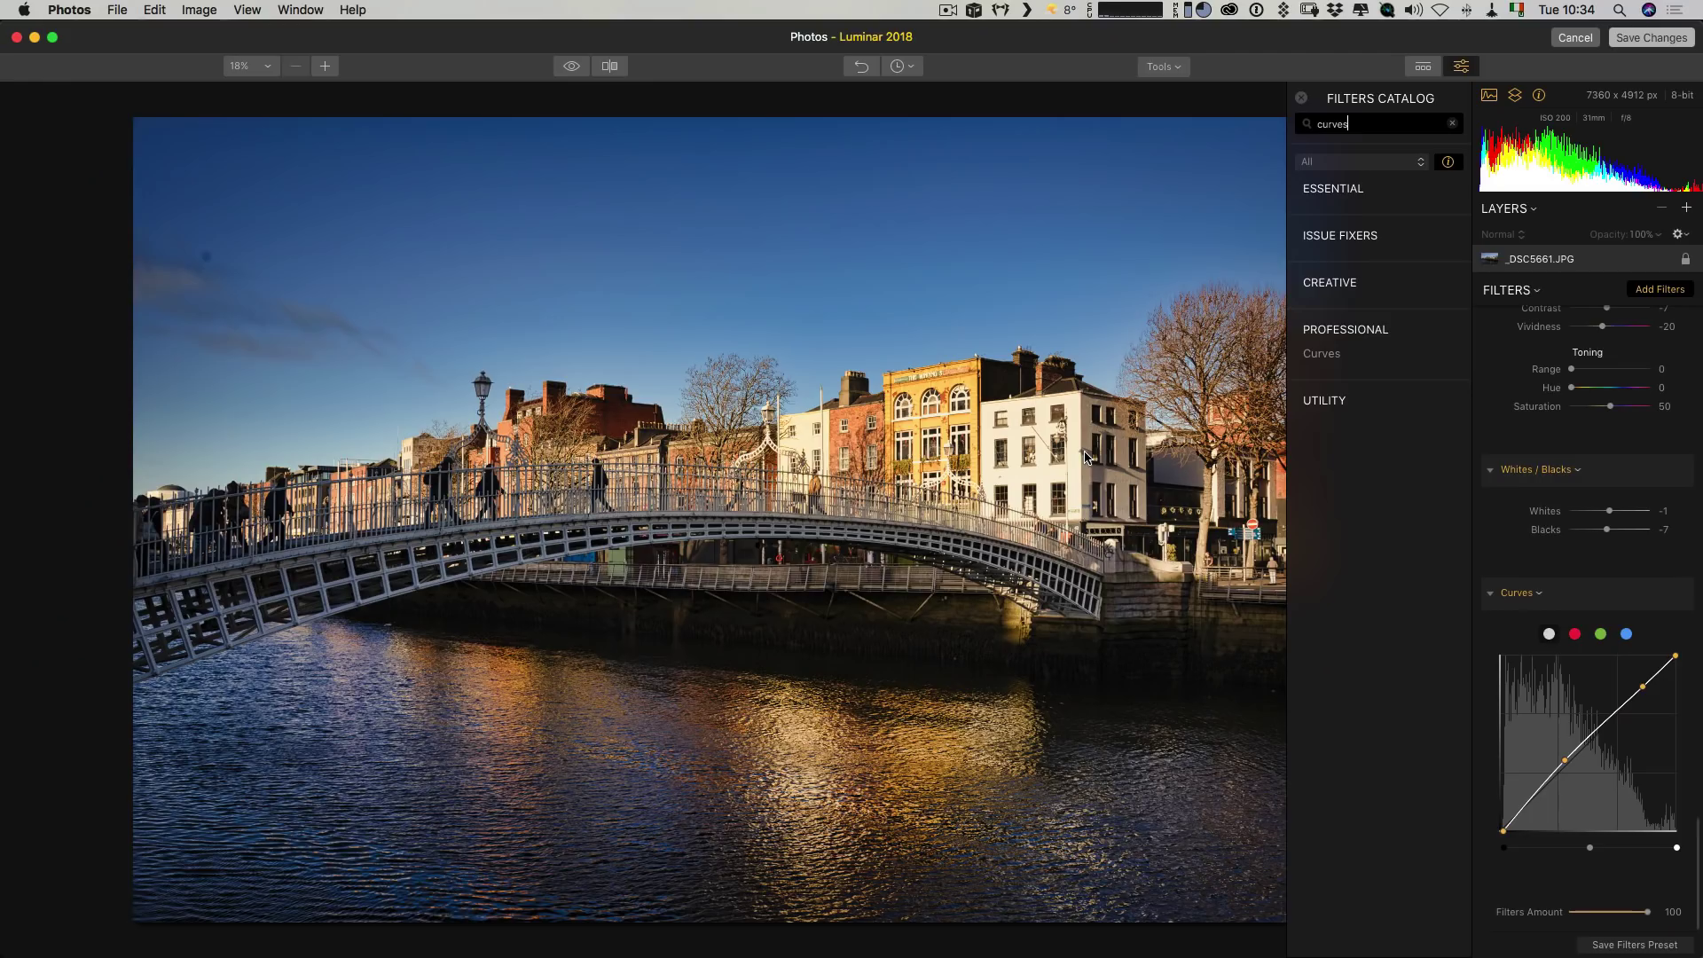
pyautogui.press('super+Tab')
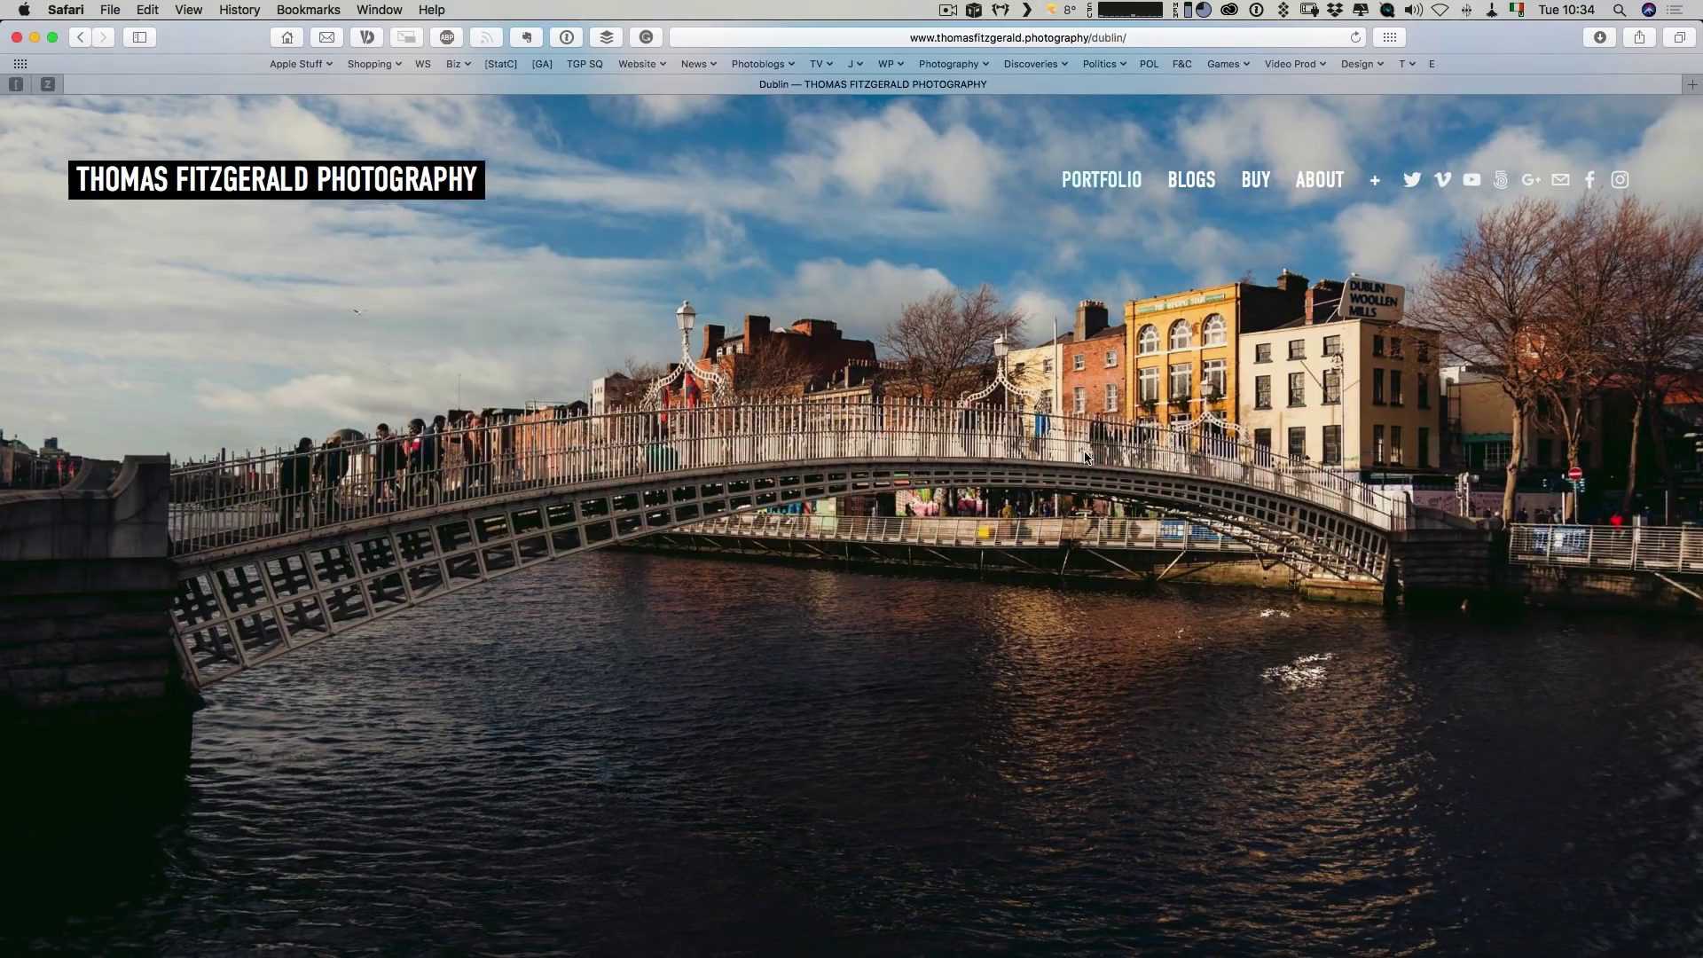
pyautogui.press('super+Tab')
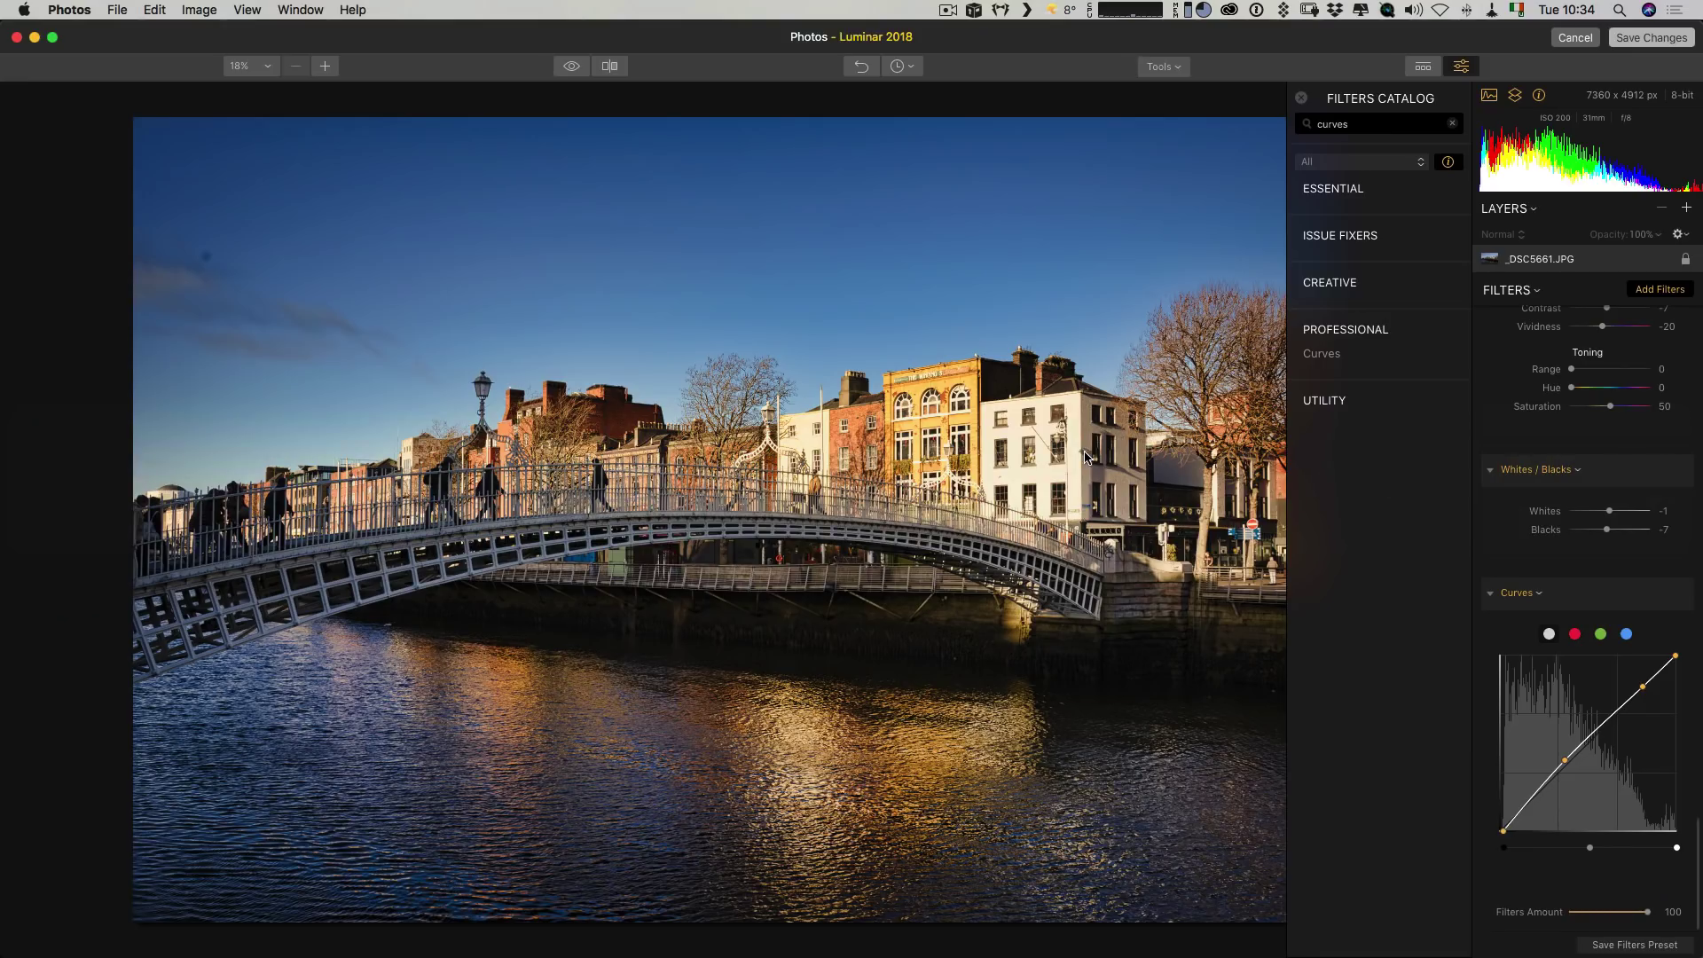
pyautogui.press('super+Tab')
pyautogui.press('super+Tab')
# Step: In the HSL filter's Luminance tab, darken Red to -45
pyautogui.scroll(10, 1527, 424)
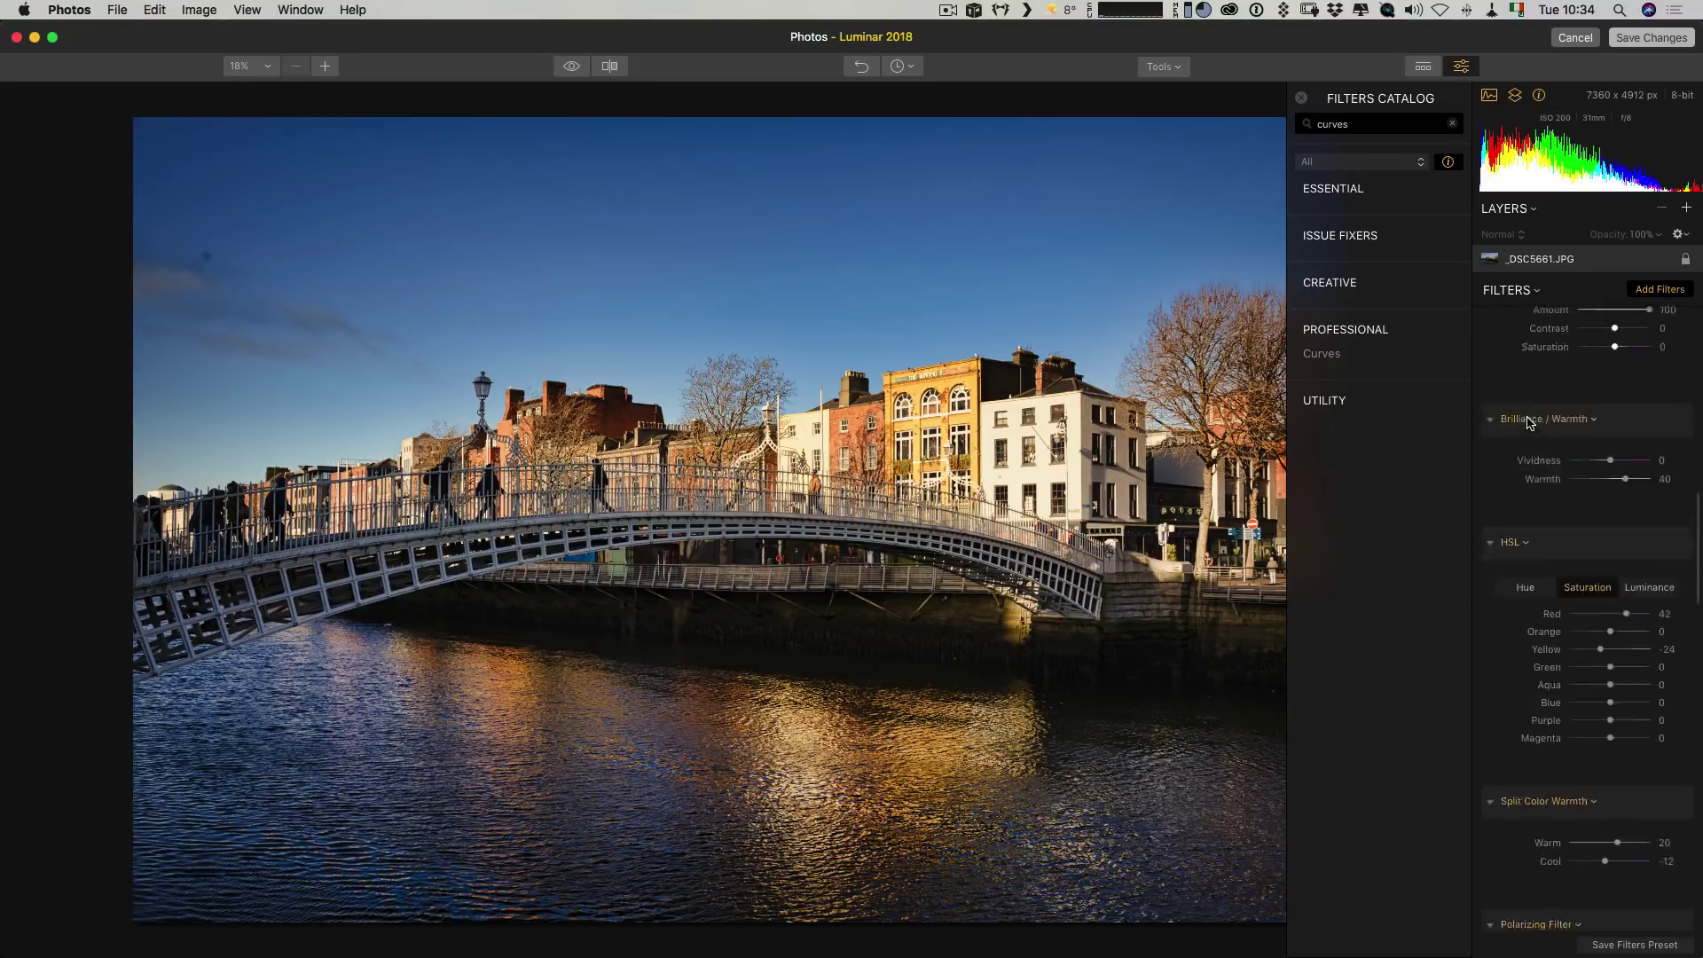
pyautogui.scroll(-7, 1527, 423)
pyautogui.scroll(3, 1528, 426)
pyautogui.click(1649, 566)
pyautogui.moveTo(1604, 597); pyautogui.dragTo(1598, 631)
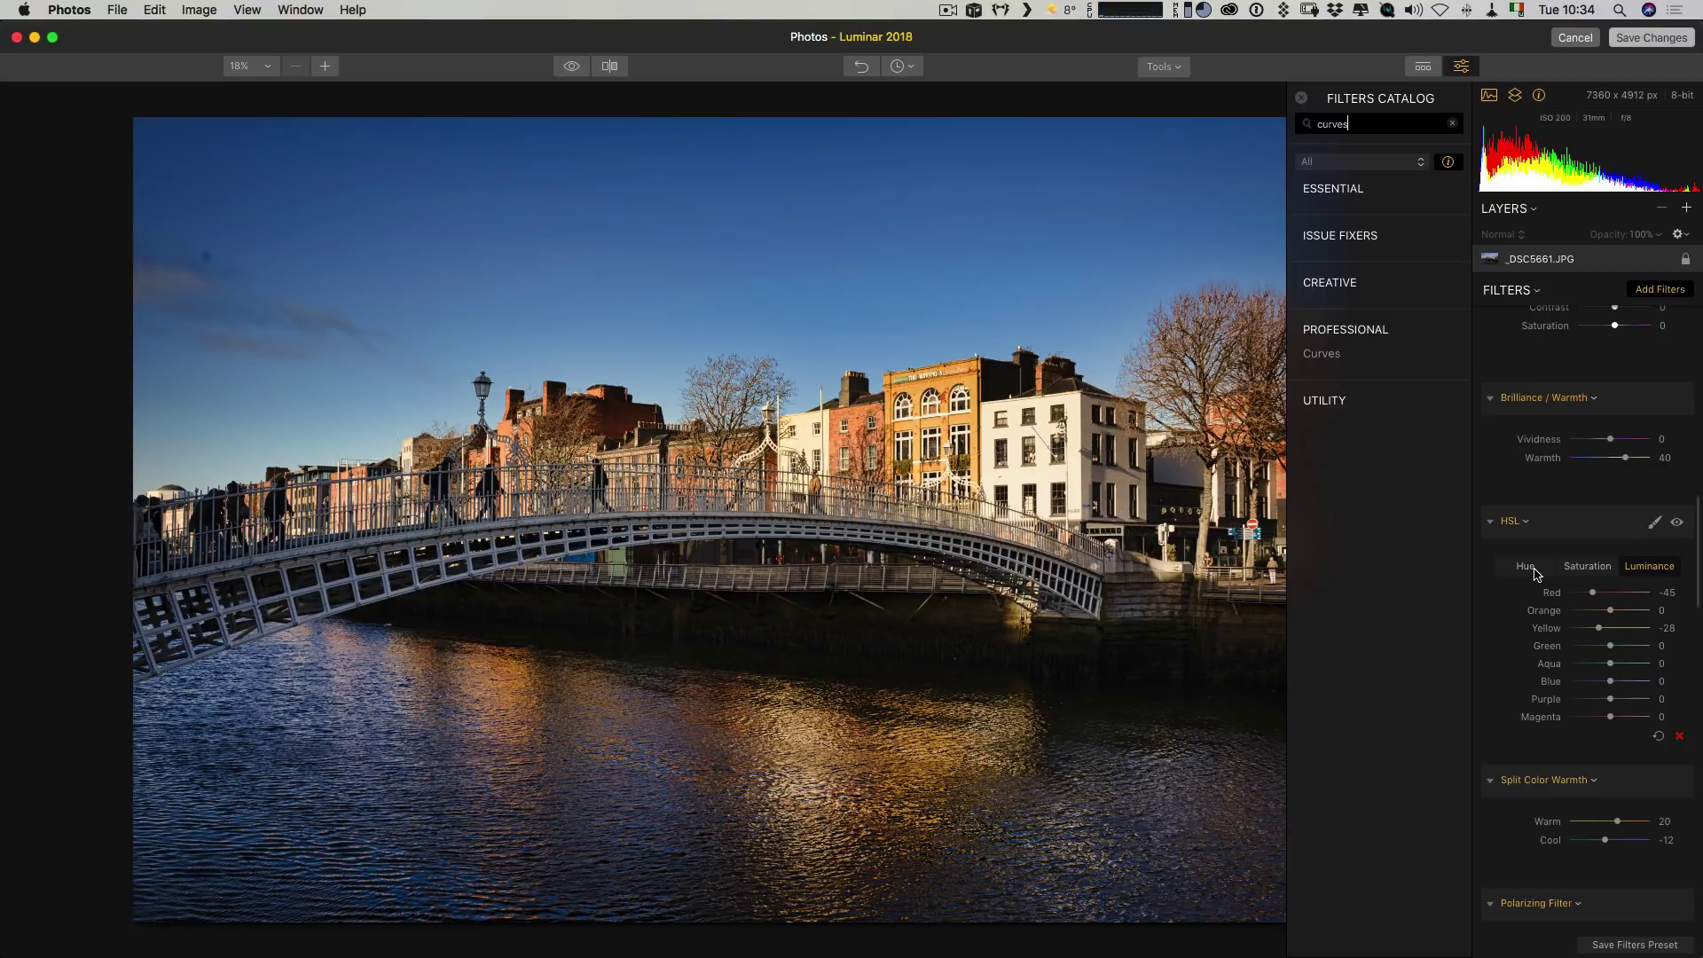
pyautogui.click(570, 71)
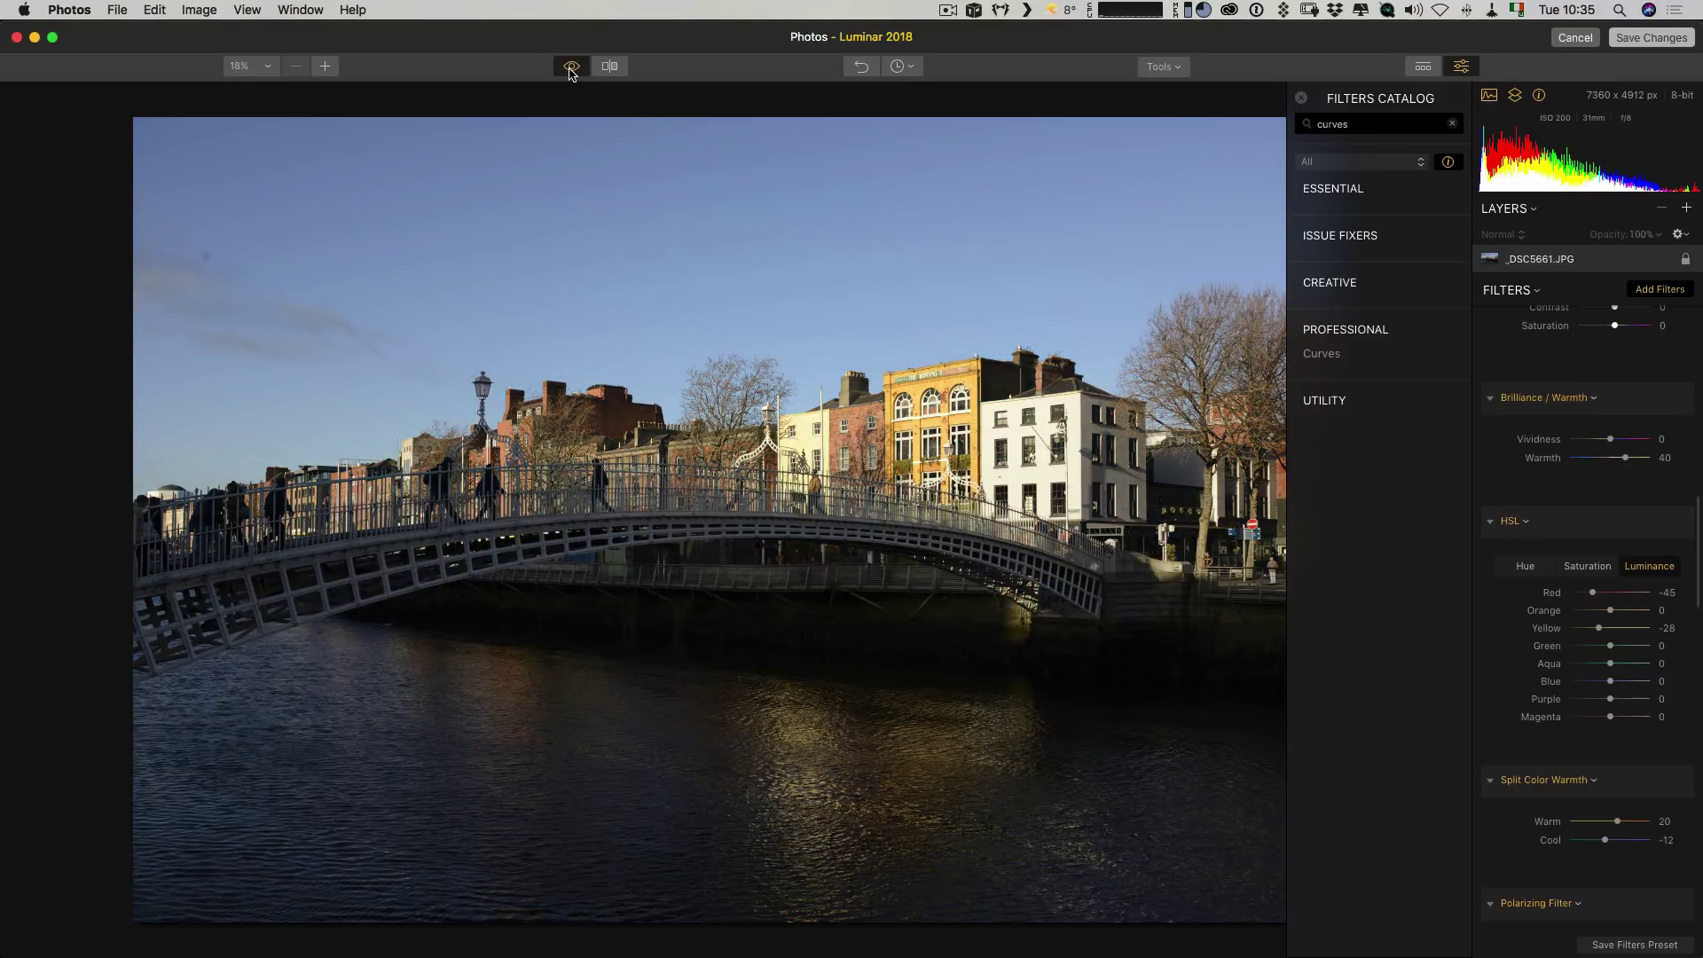
pyautogui.click(571, 69)
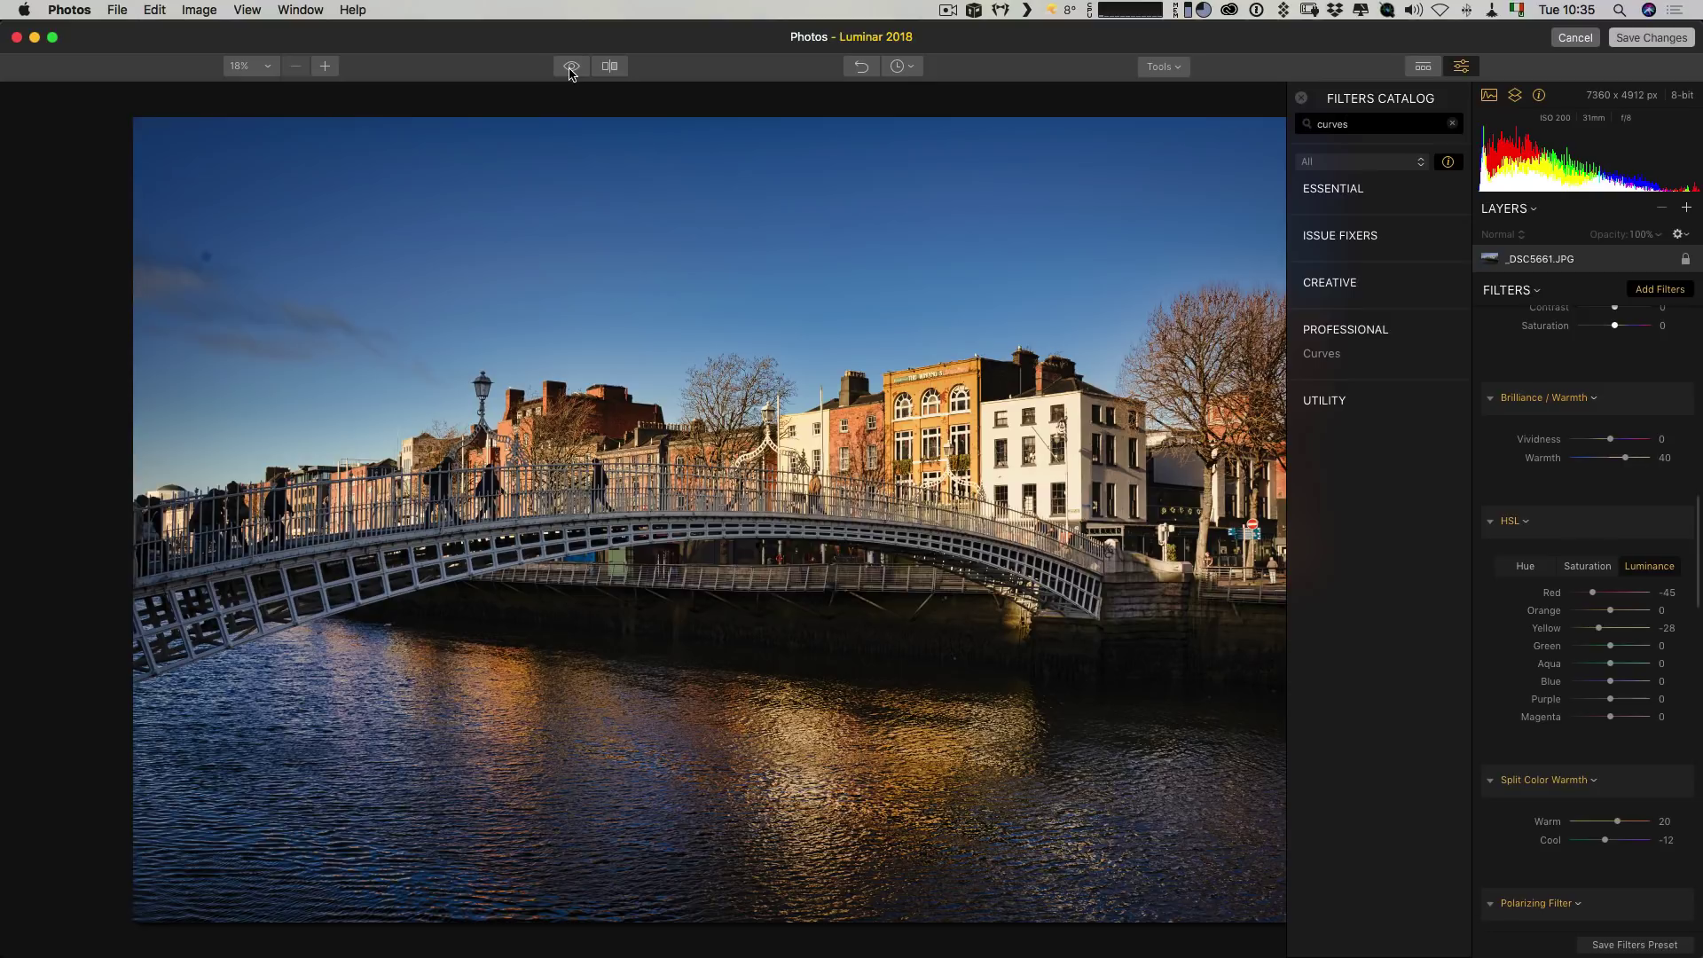
pyautogui.click(570, 68)
pyautogui.click(571, 69)
pyautogui.click(570, 68)
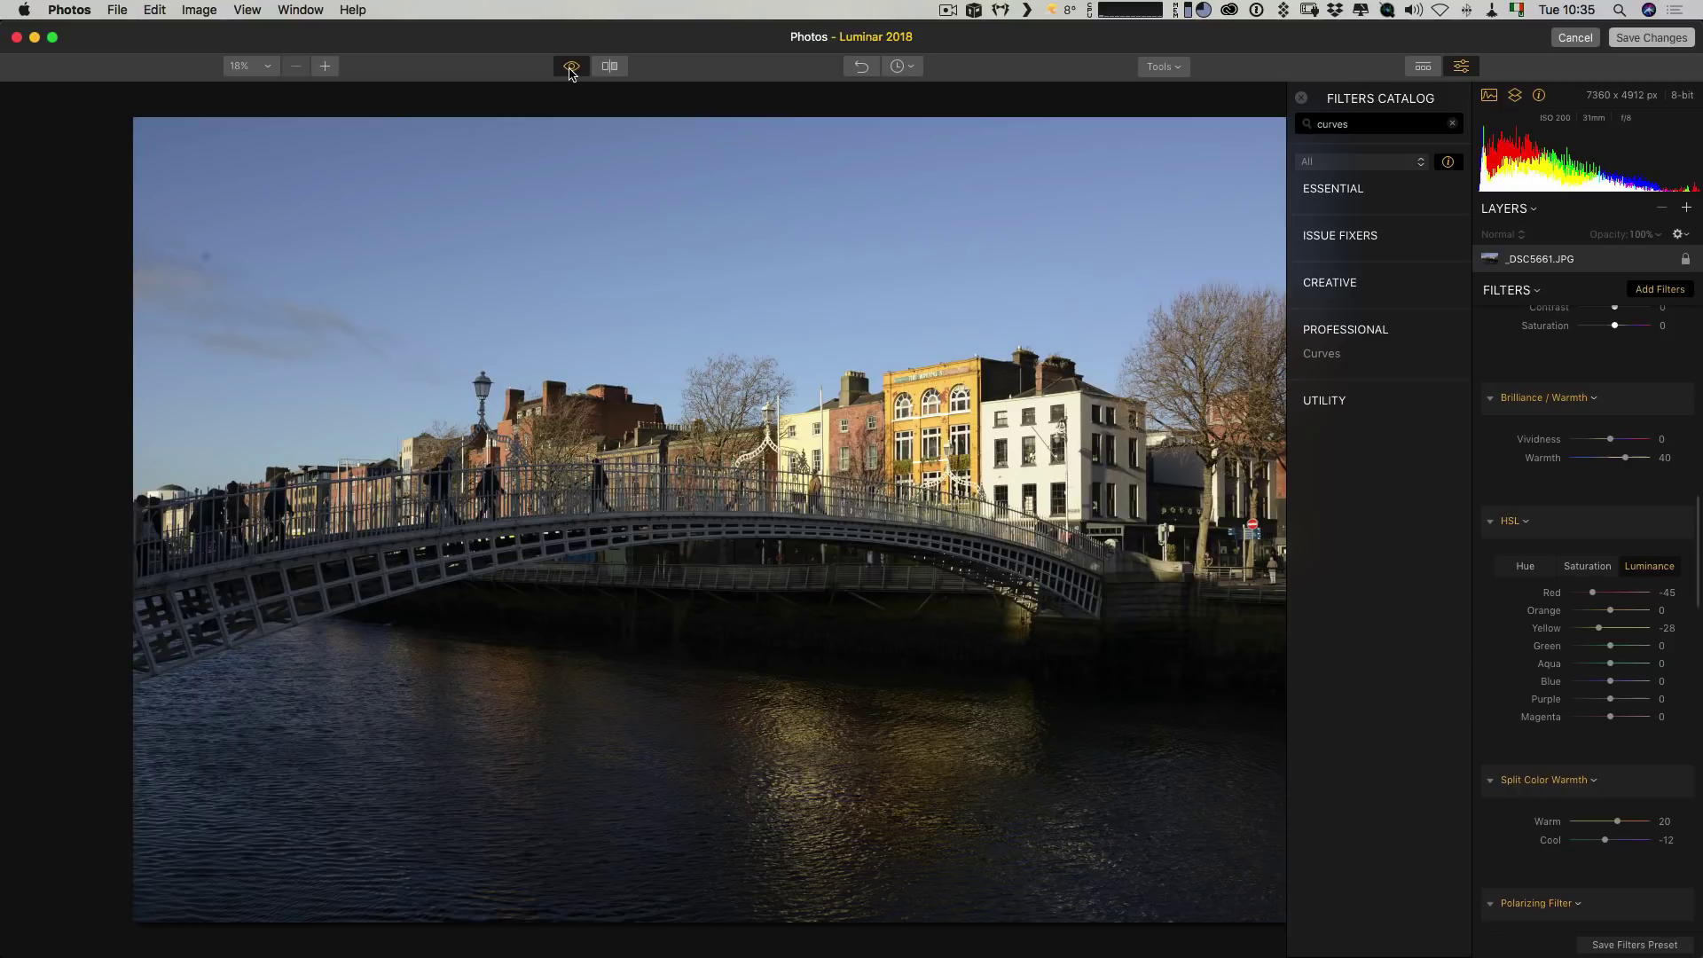
pyautogui.click(571, 68)
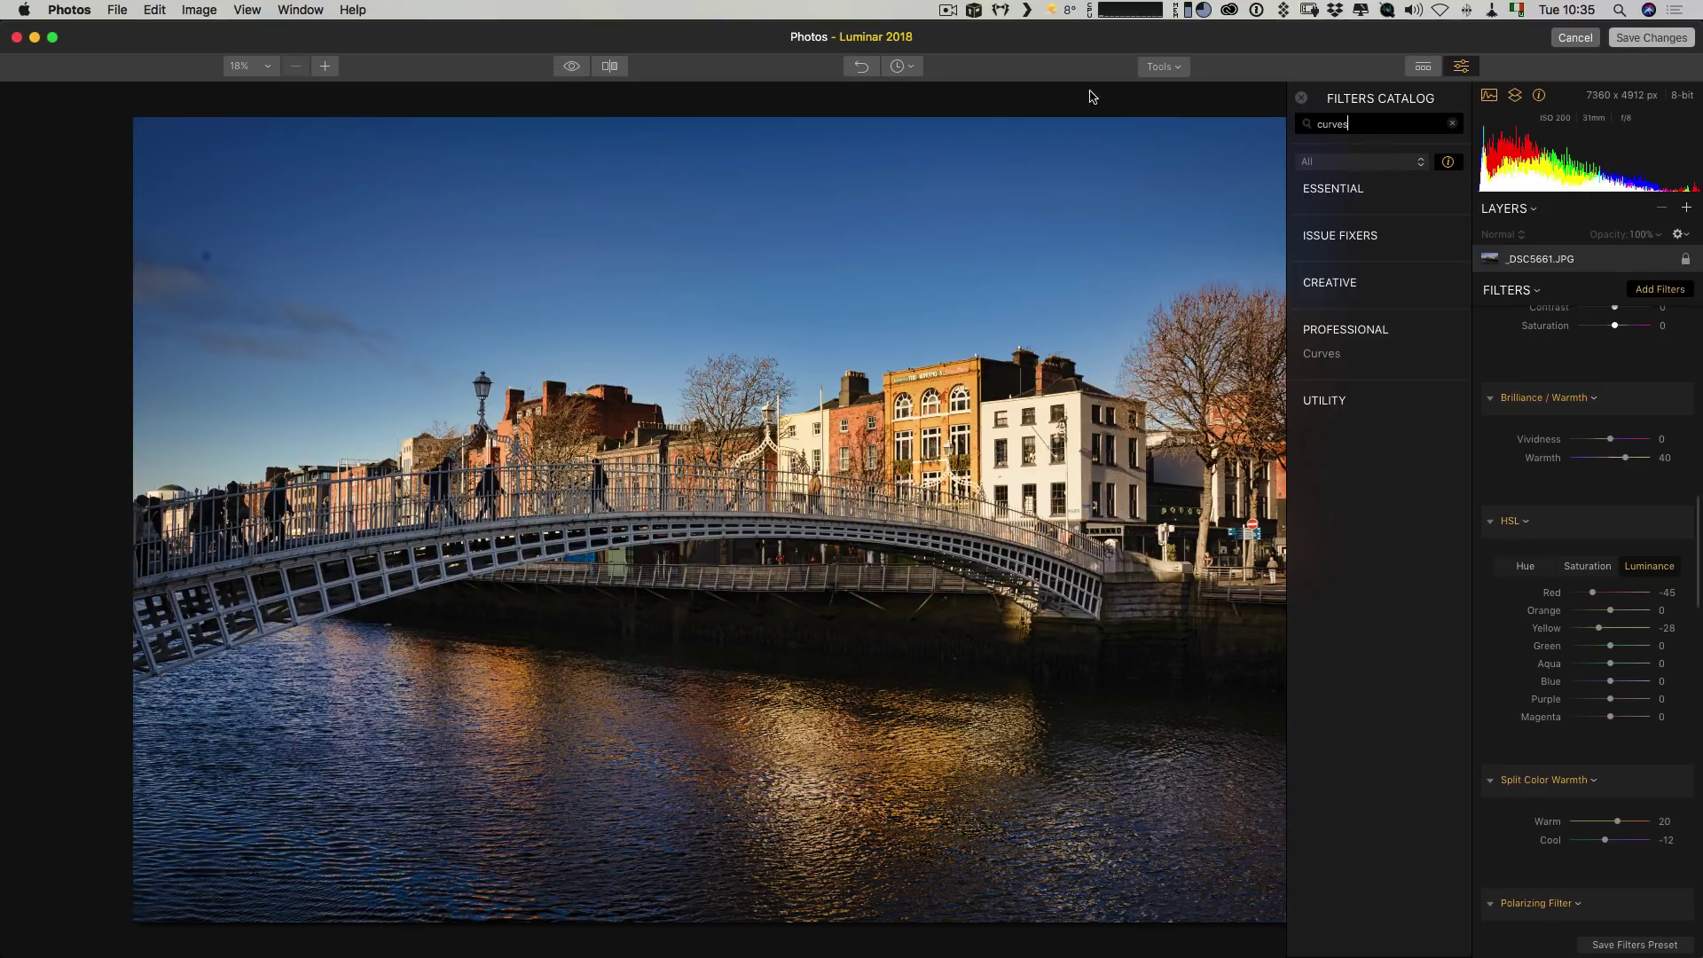
# Step: Switch to Clone & Stamp from the Tools menu
pyautogui.click(1161, 68)
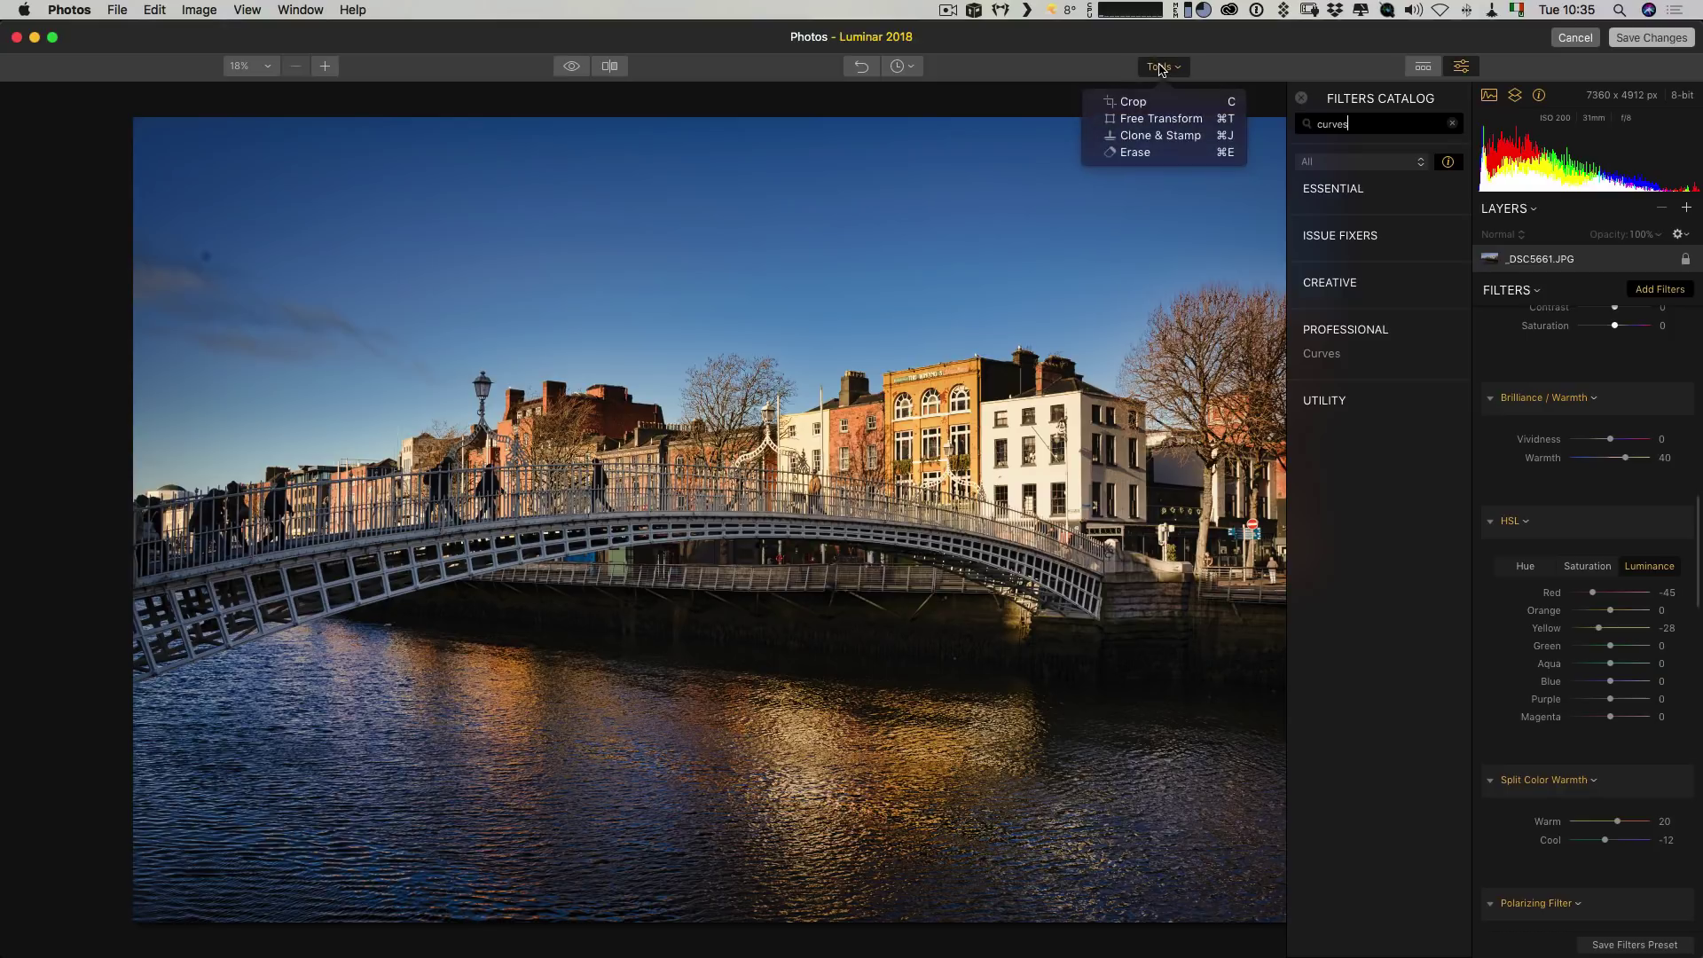
pyautogui.click(1138, 136)
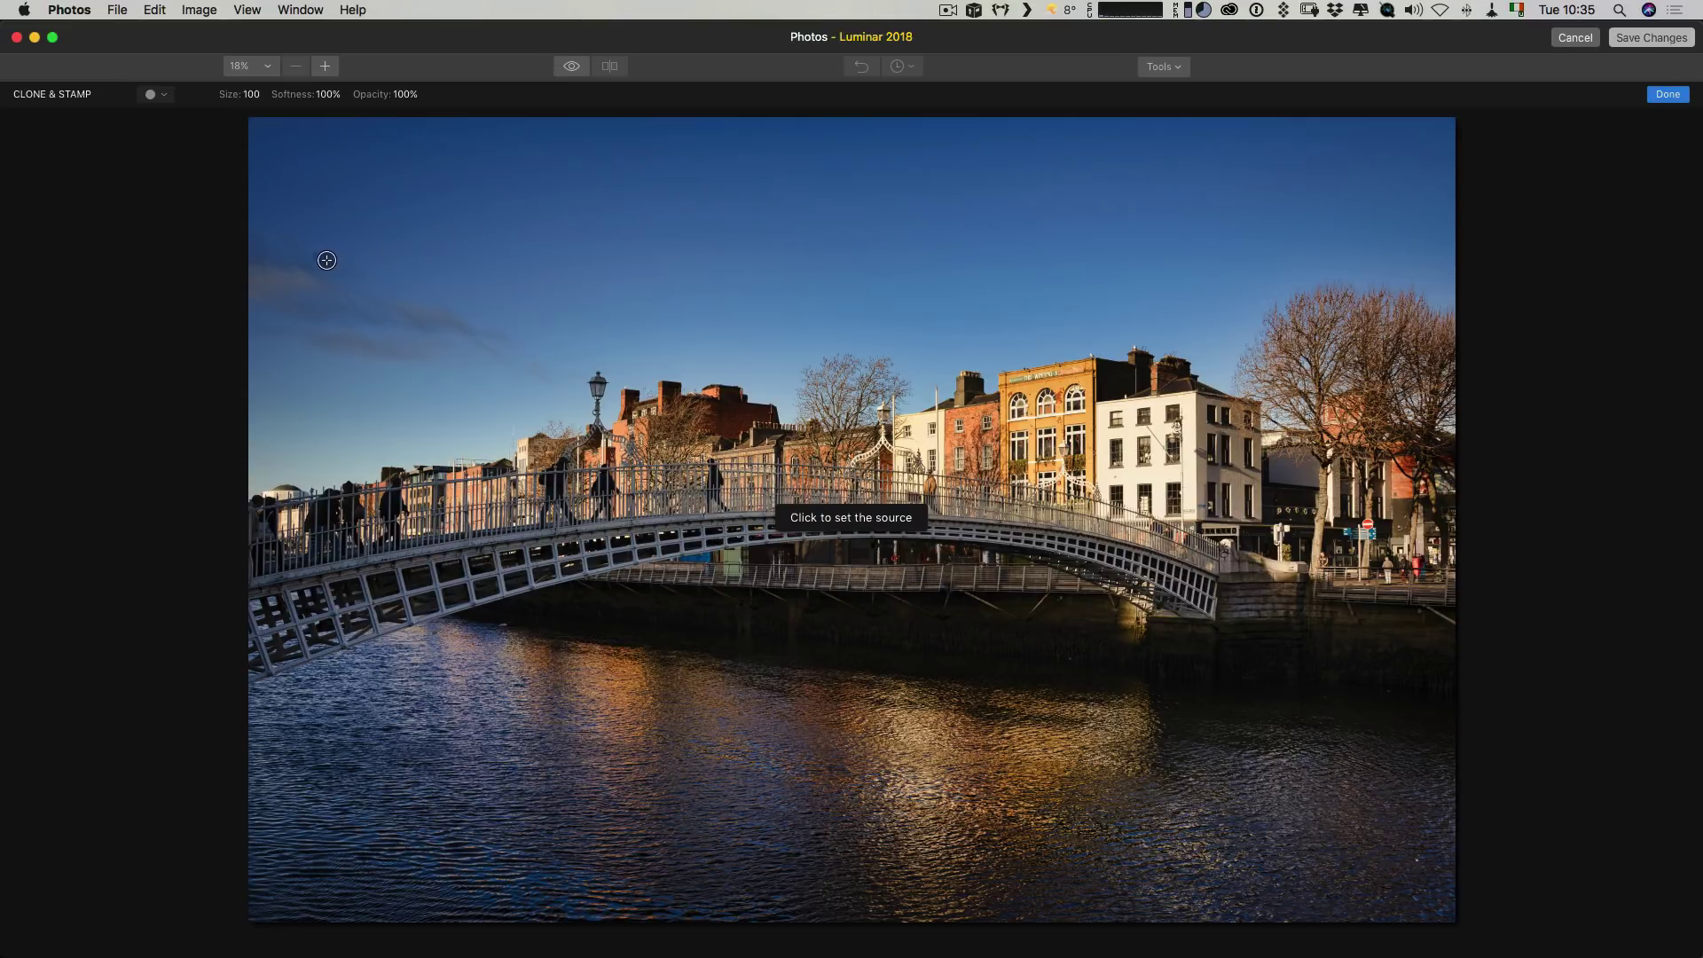
# Step: At 50% zoom, sample clean sky and paint out the dark dust spot in the upper-left sky
pyautogui.click(327, 67)
pyautogui.click(326, 66)
pyautogui.click(327, 67)
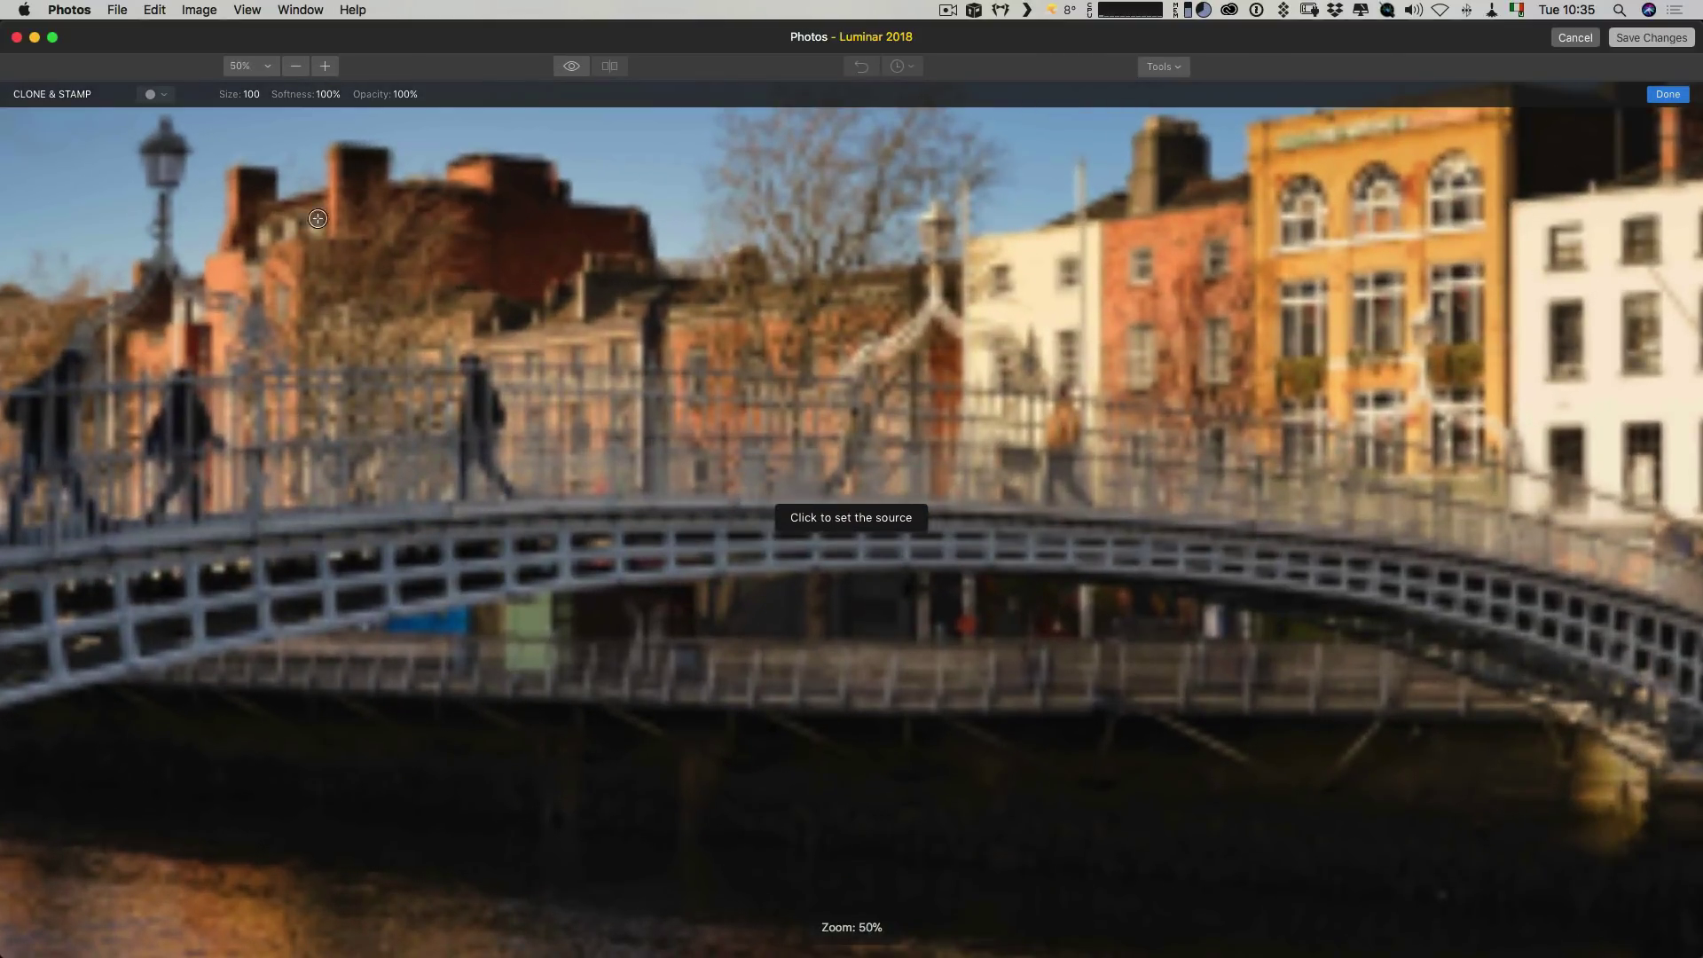
pyautogui.moveTo(310, 208); pyautogui.dragTo(1107, 555)
pyautogui.scroll(5, 1019, 540)
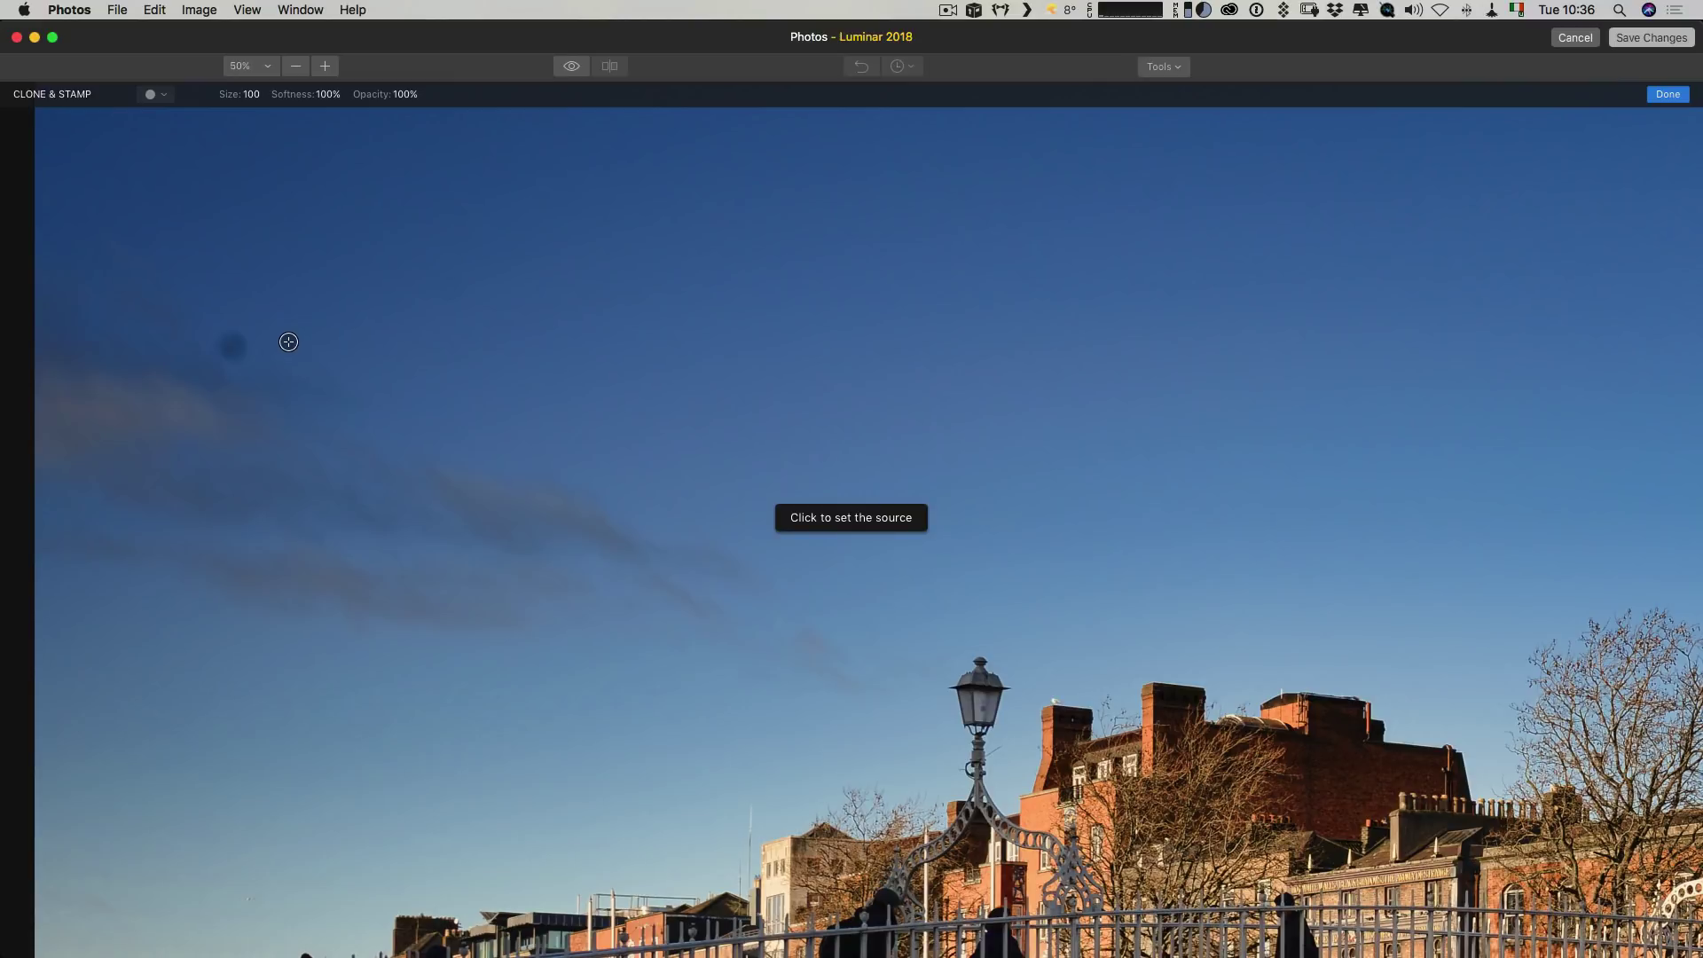
pyautogui.click(289, 341)
pyautogui.click(232, 345)
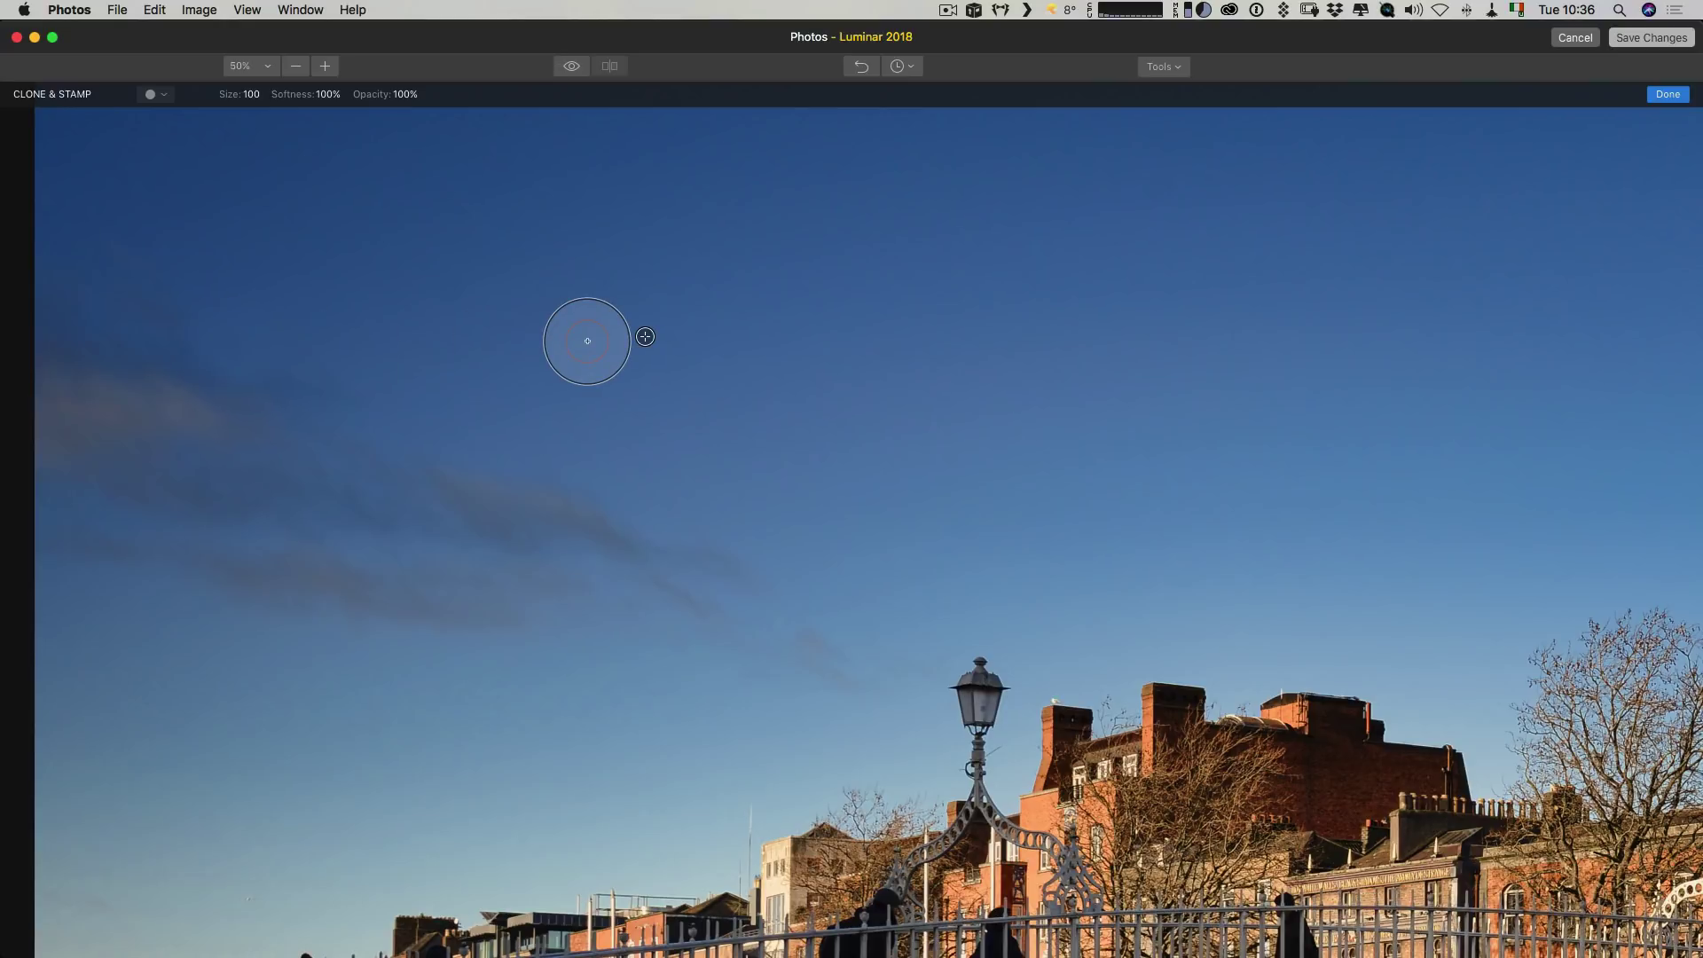
pyautogui.press('super+0')
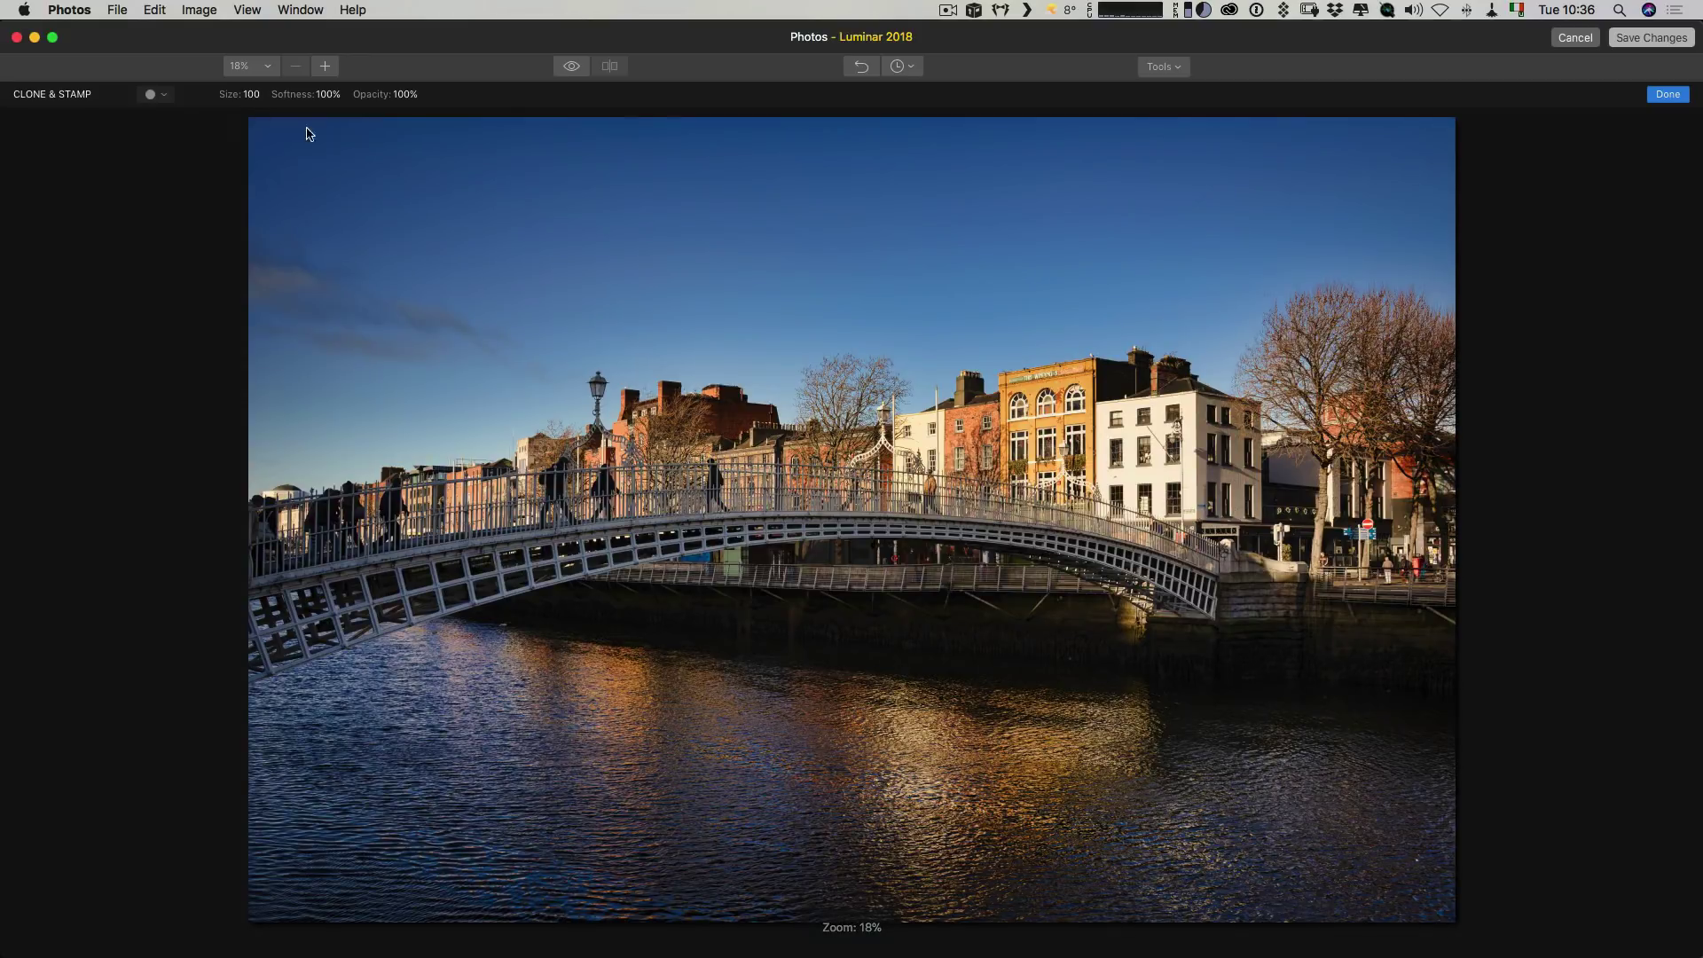
# Step: Apply the clone fix, verify it against the layer toggle and original, then save to Photos
pyautogui.click(1667, 96)
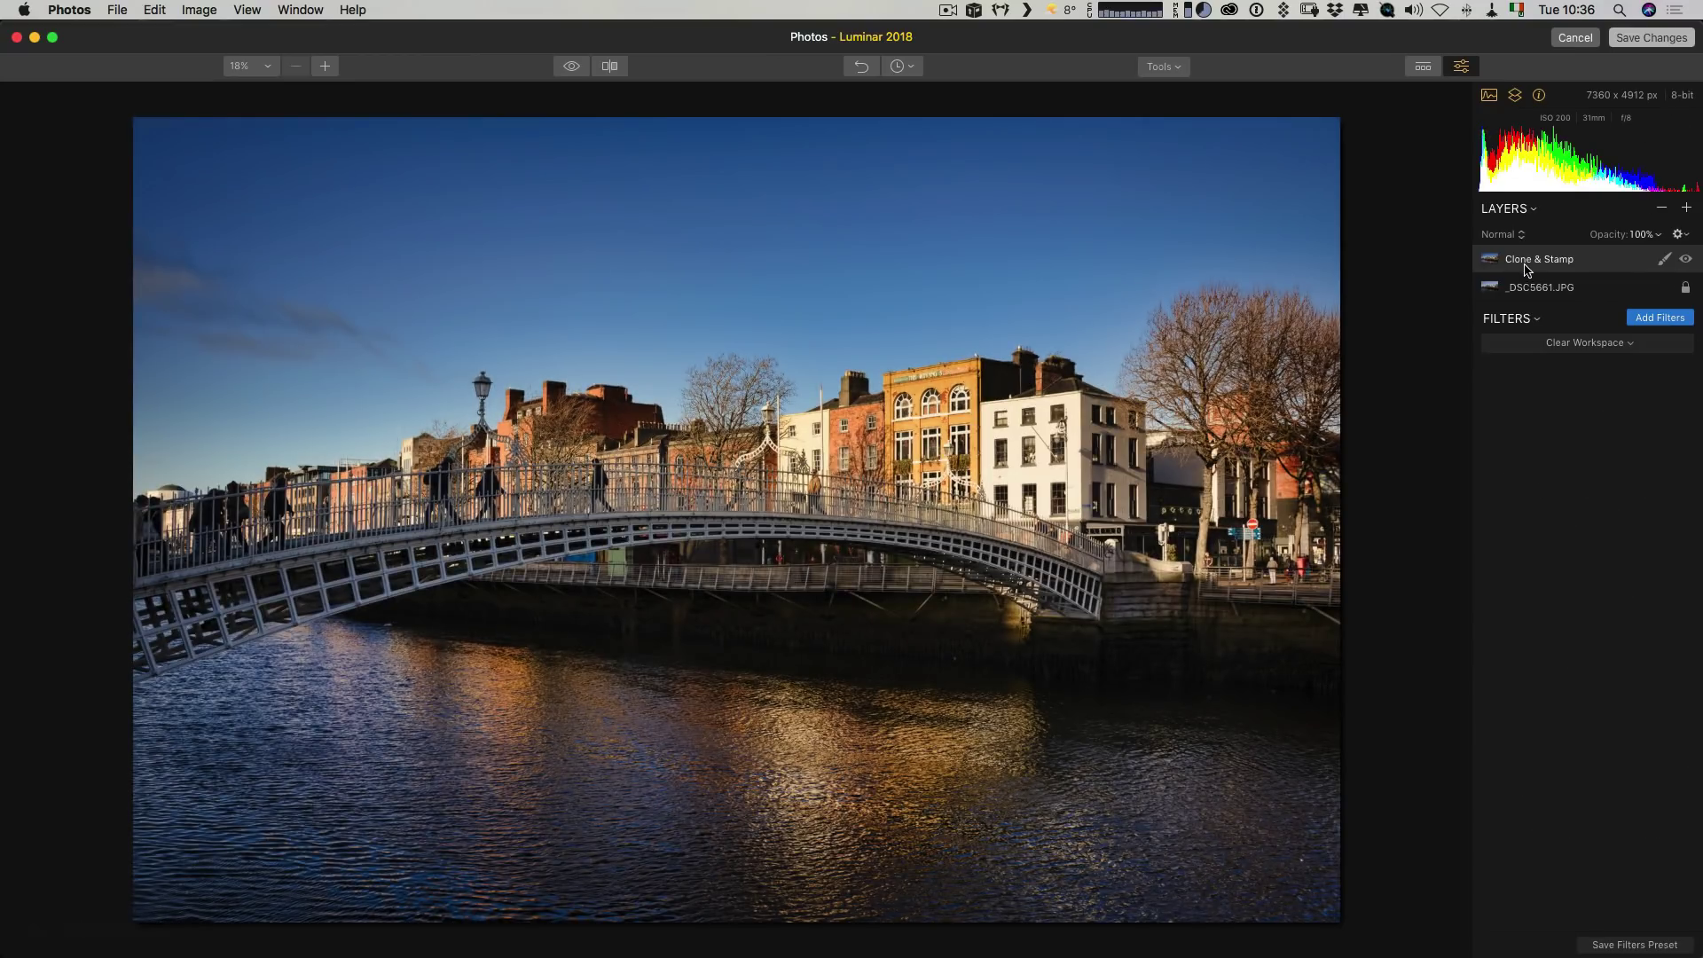
pyautogui.click(1686, 259)
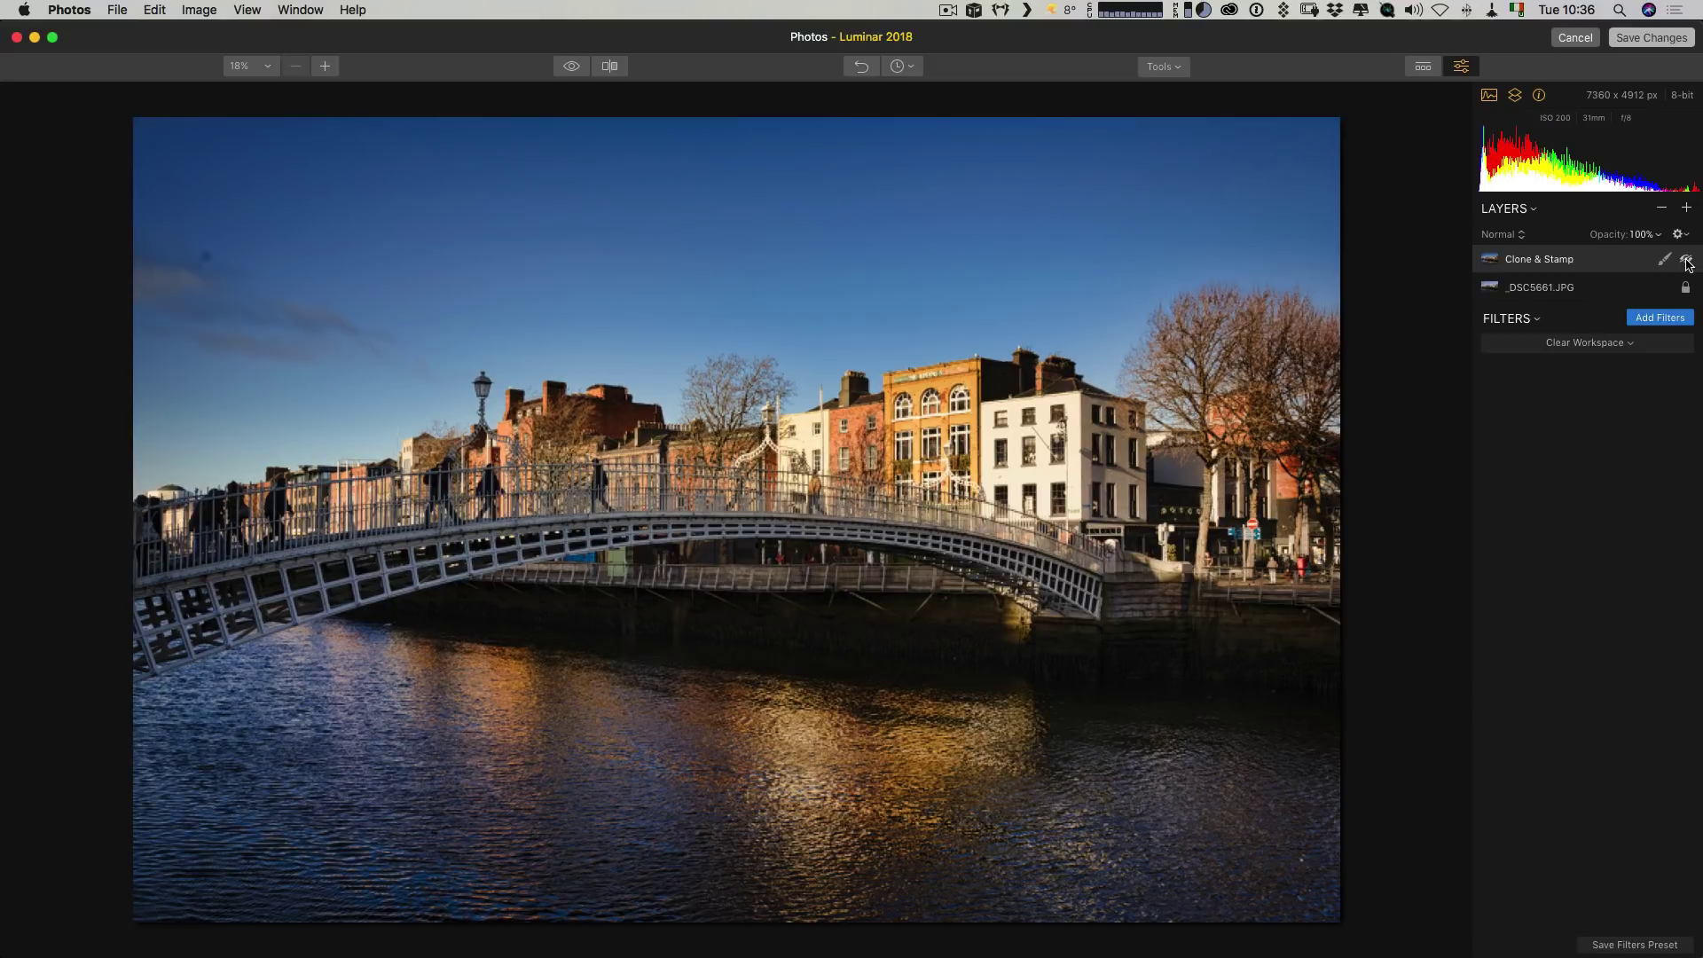
pyautogui.click(1685, 259)
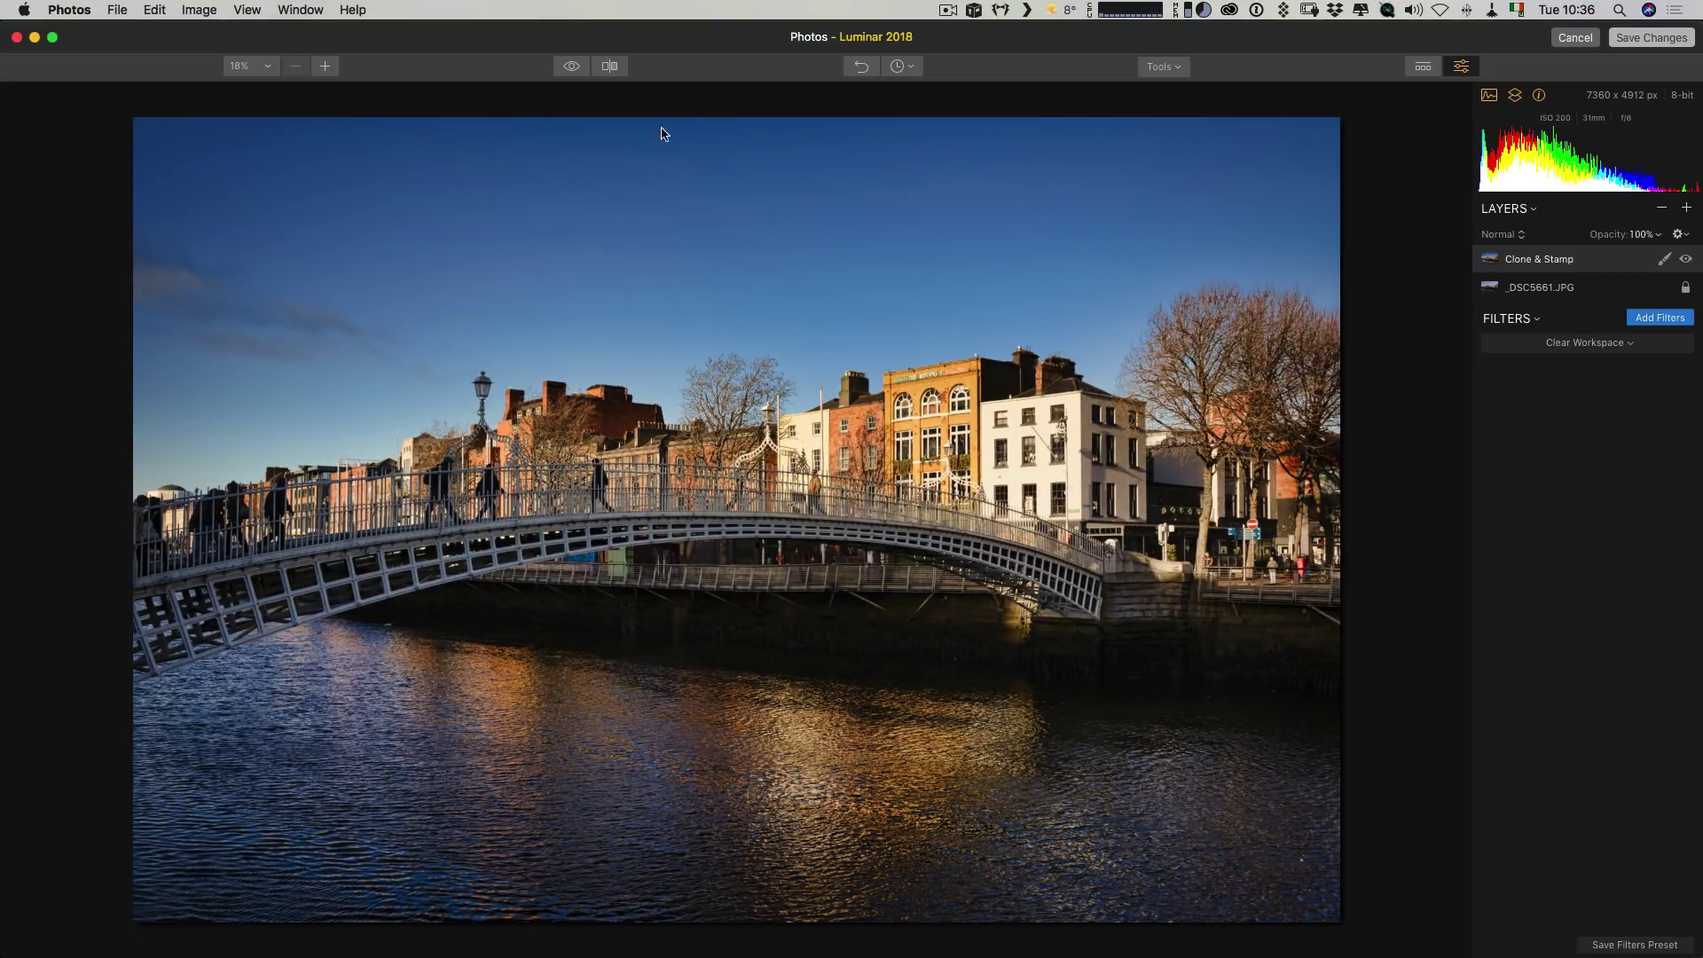
pyautogui.click(571, 68)
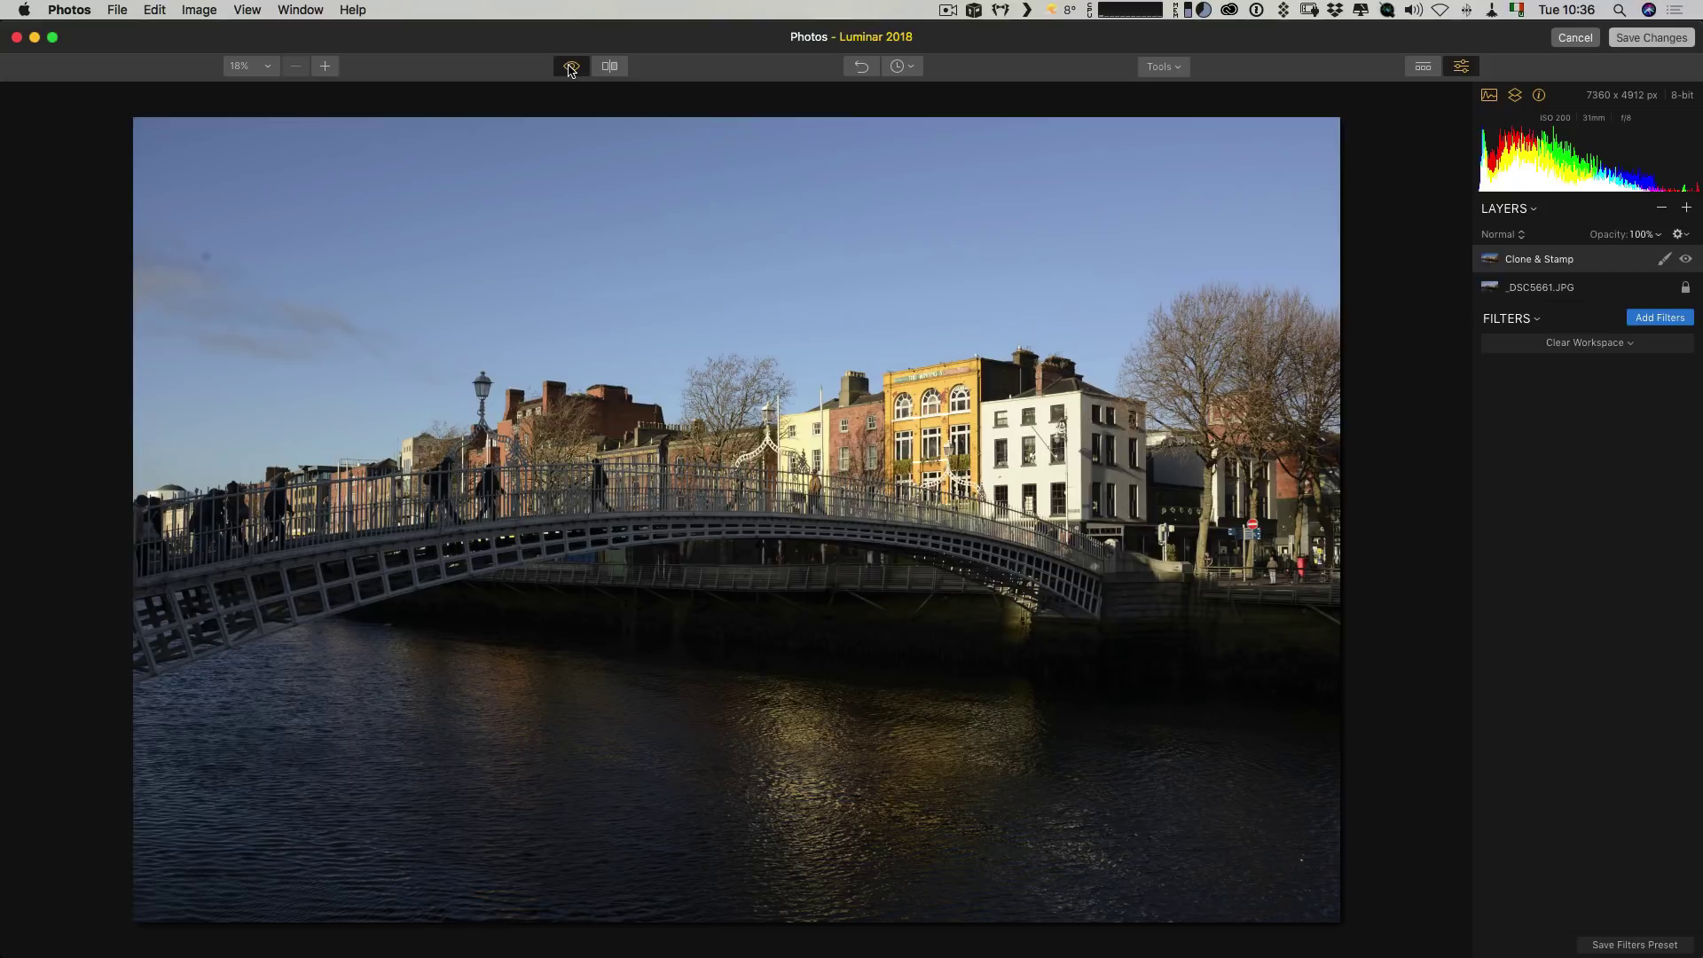
pyautogui.click(570, 71)
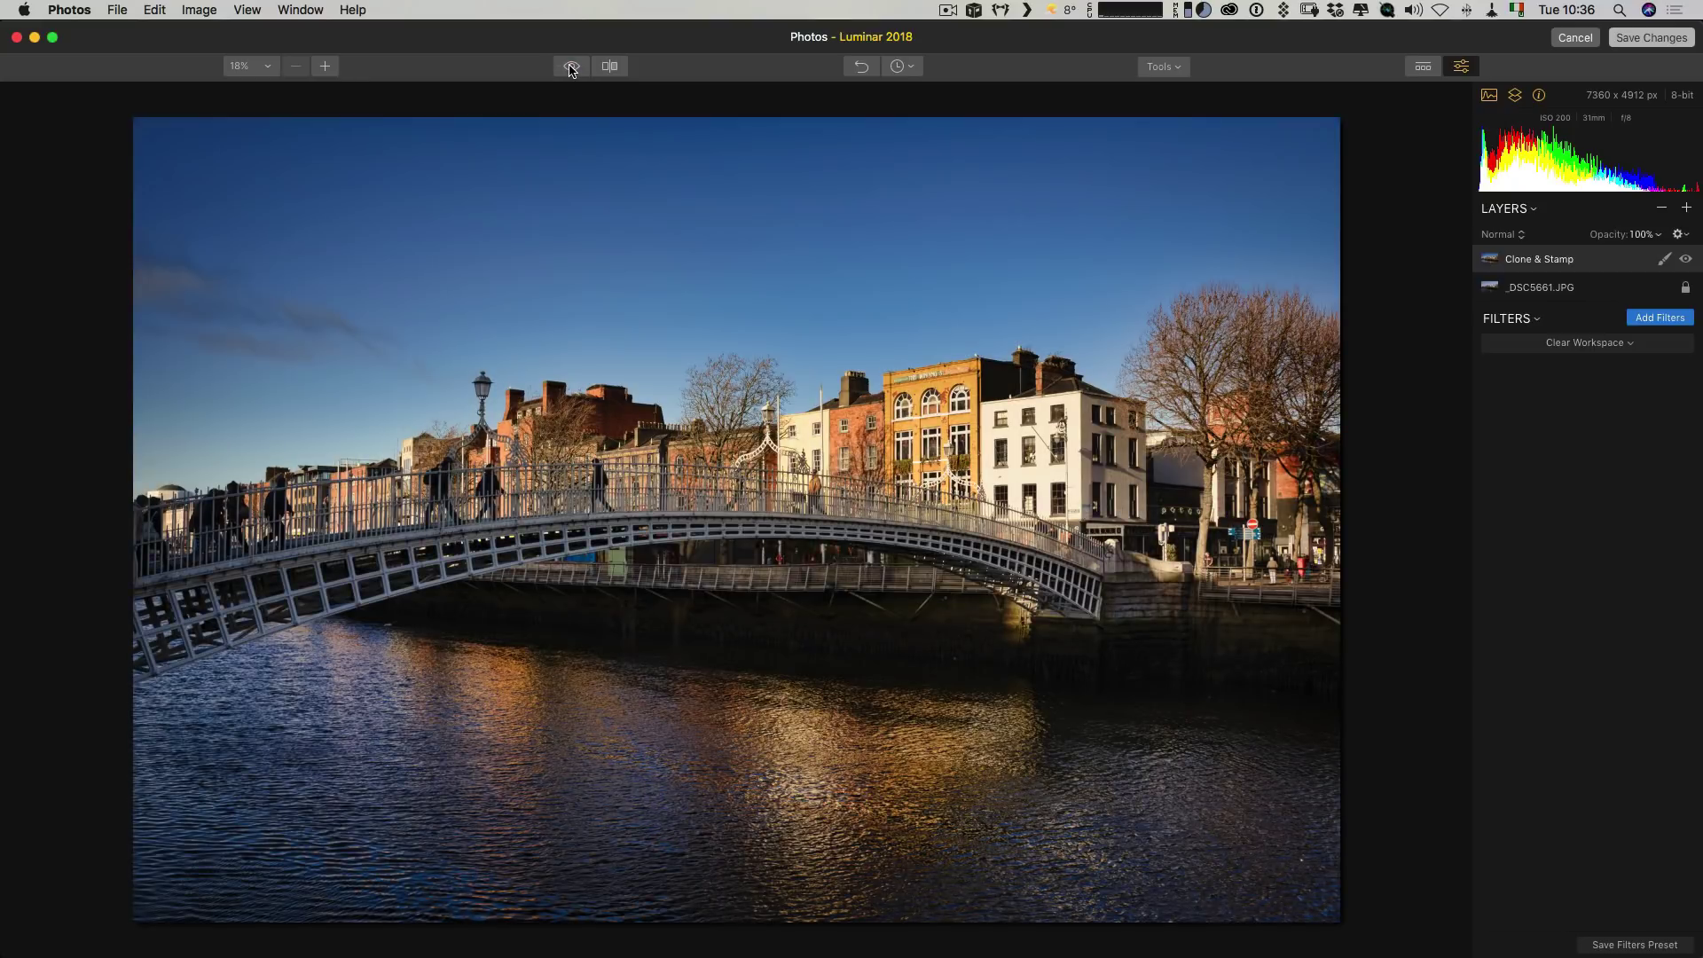
pyautogui.click(1629, 40)
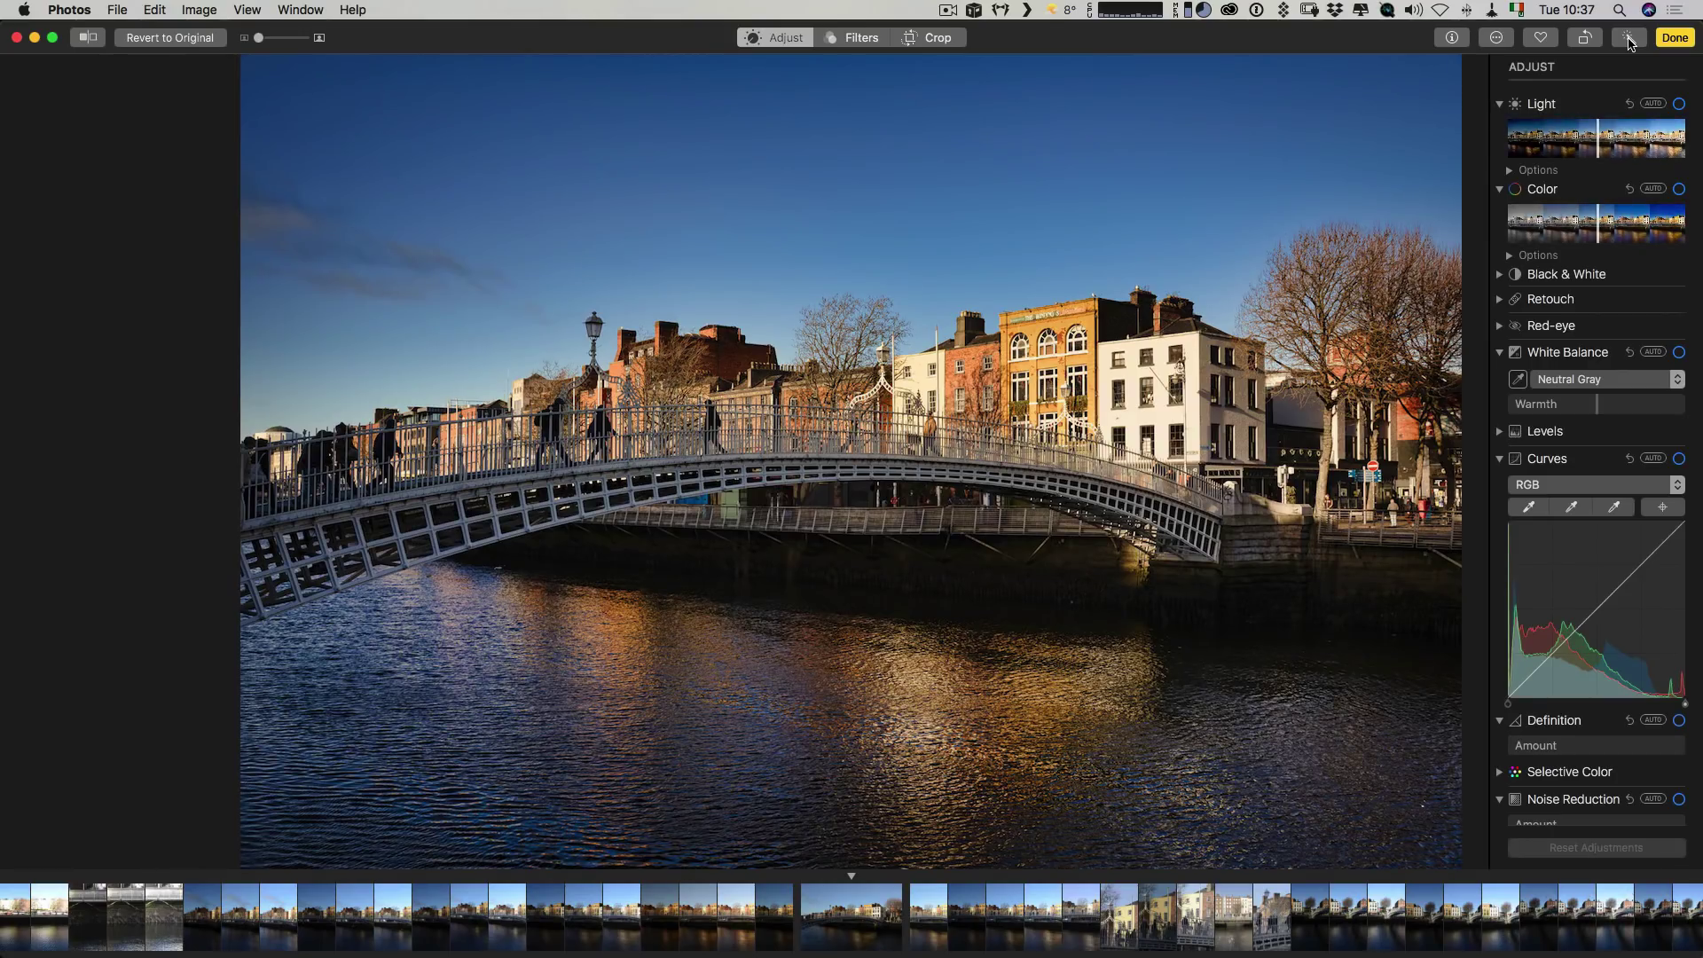
# Step: Exit Photos edit mode with Done to show the finished bridge photo
pyautogui.click(1675, 38)
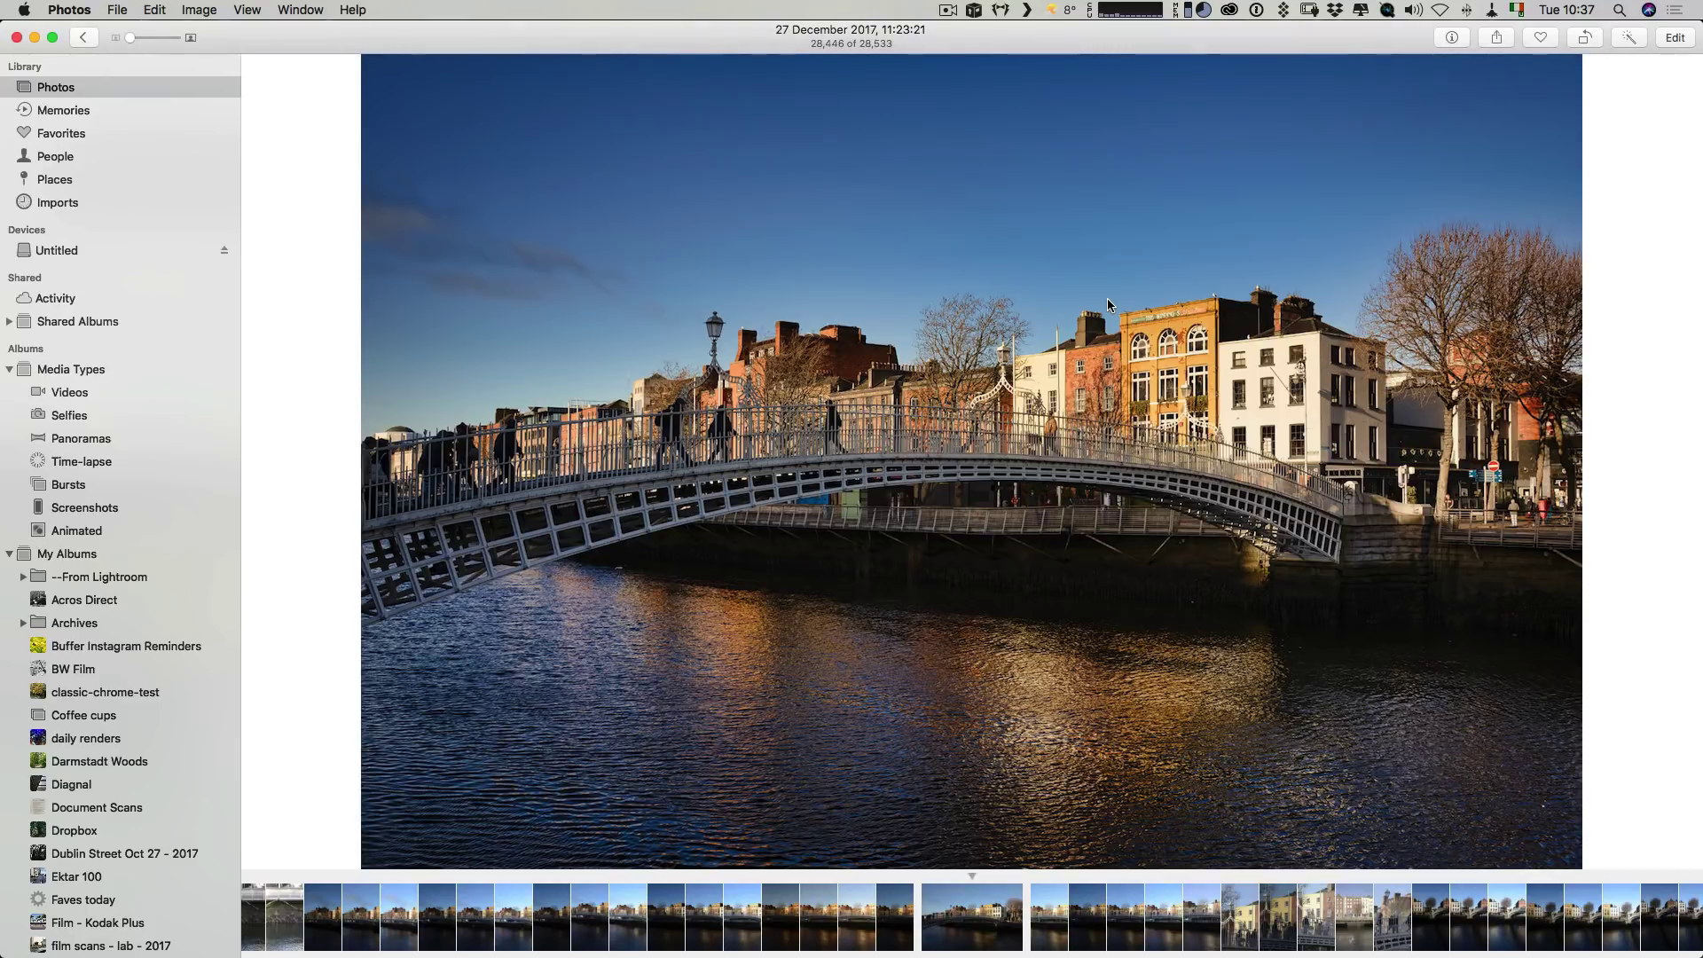